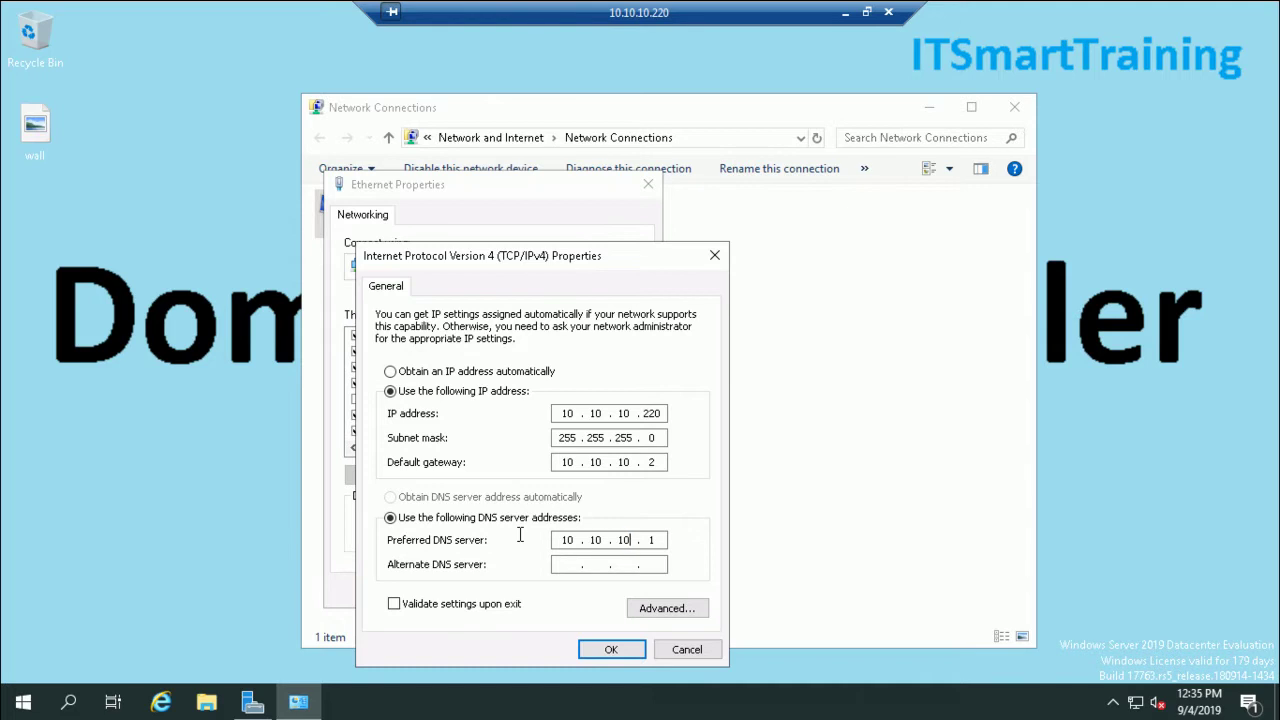
- Set the domain controller's preferred DNS server to 10.10.10.220, save the IPv4 settings and close the network windows
text(.220)
click(611, 650)
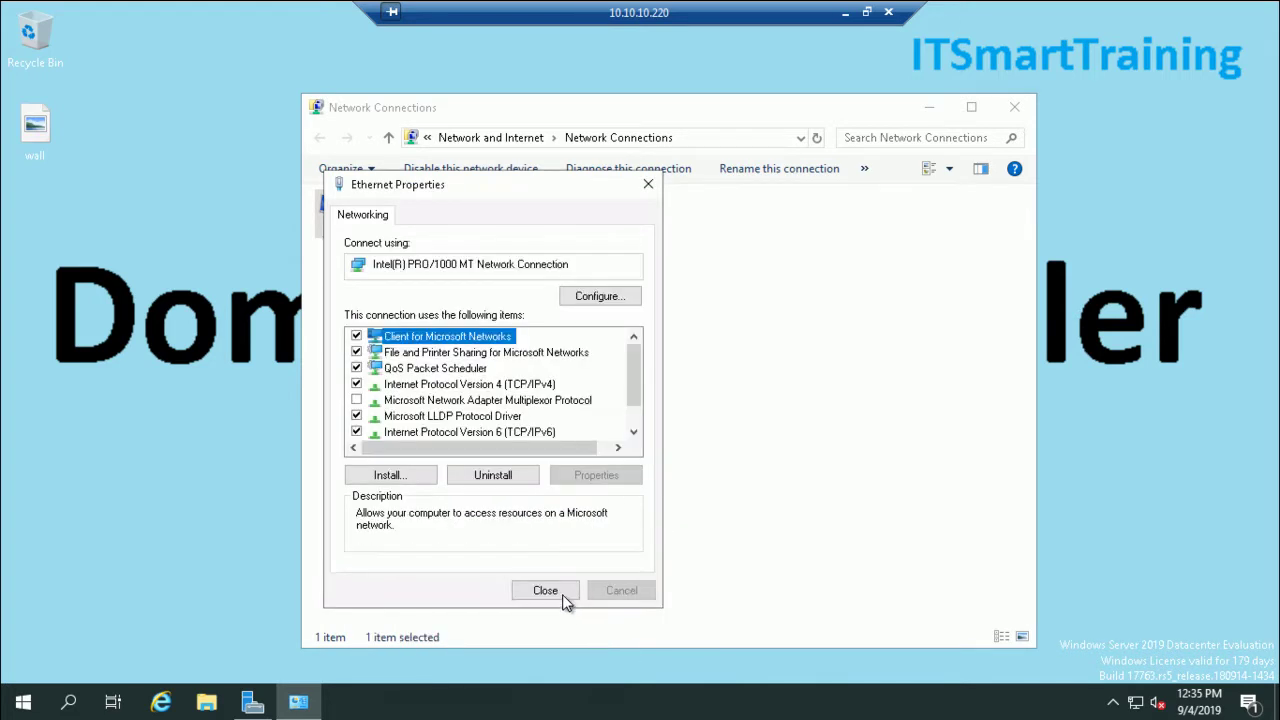
click(565, 598)
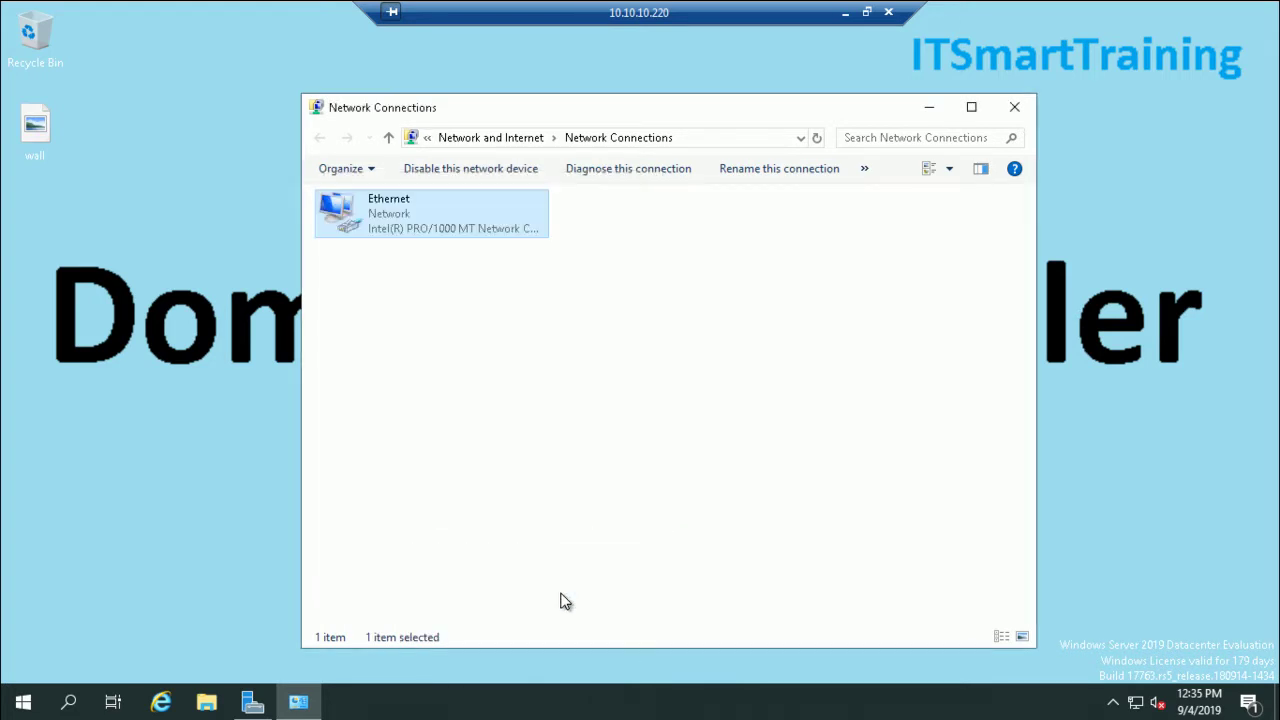
click(1015, 108)
right_click(624, 274)
click(673, 336)
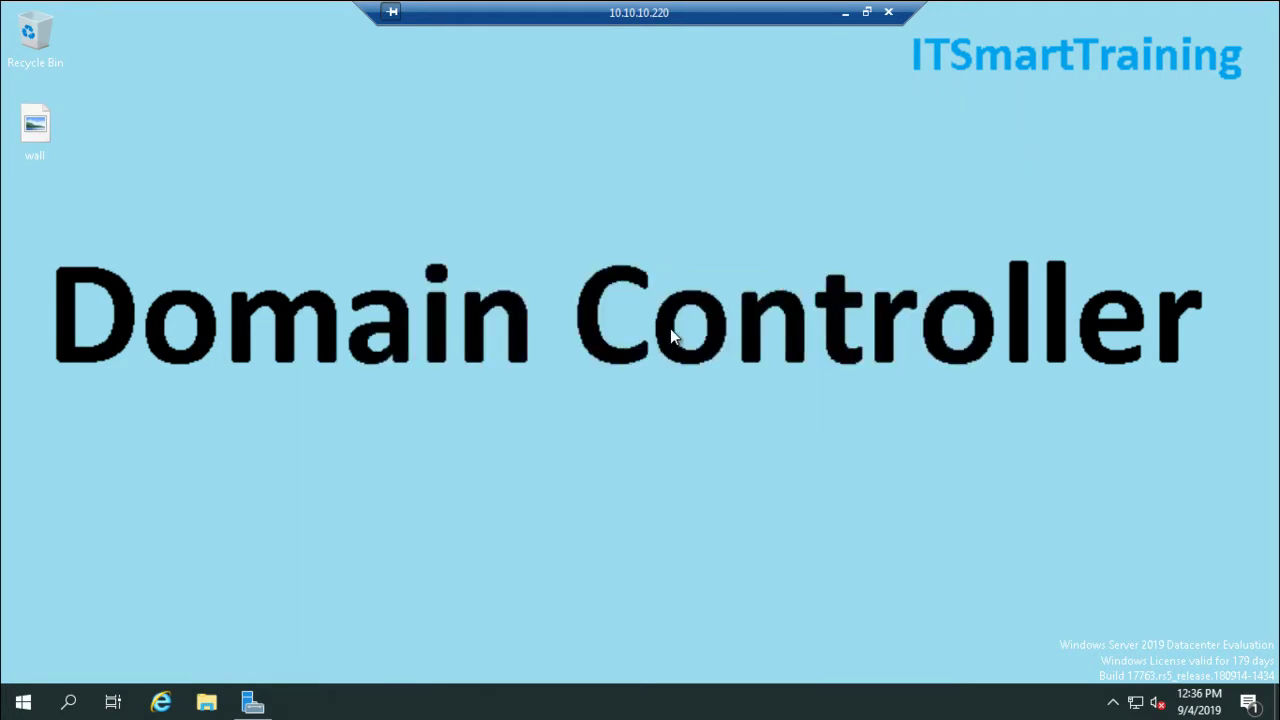
- Switch to the 10.10.10.221 remote session and open the IPv4 properties of its Ethernet adapter
click(845, 13)
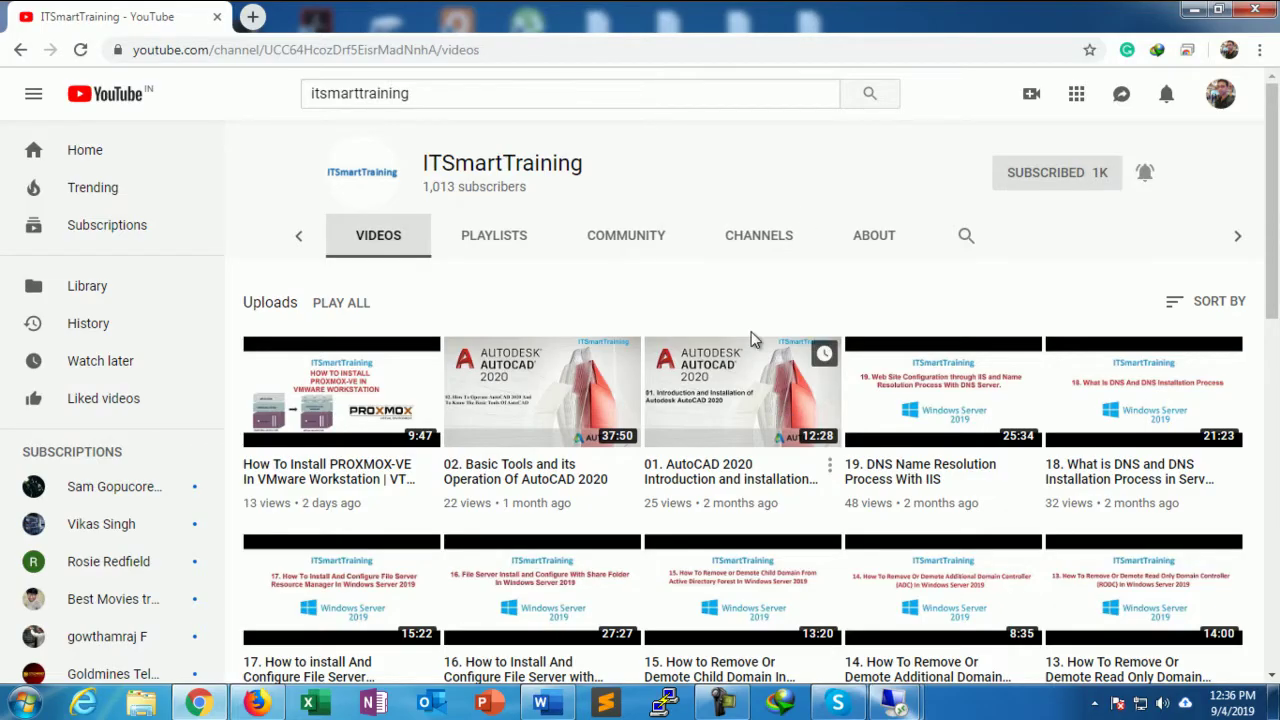
mouse_move(898, 708)
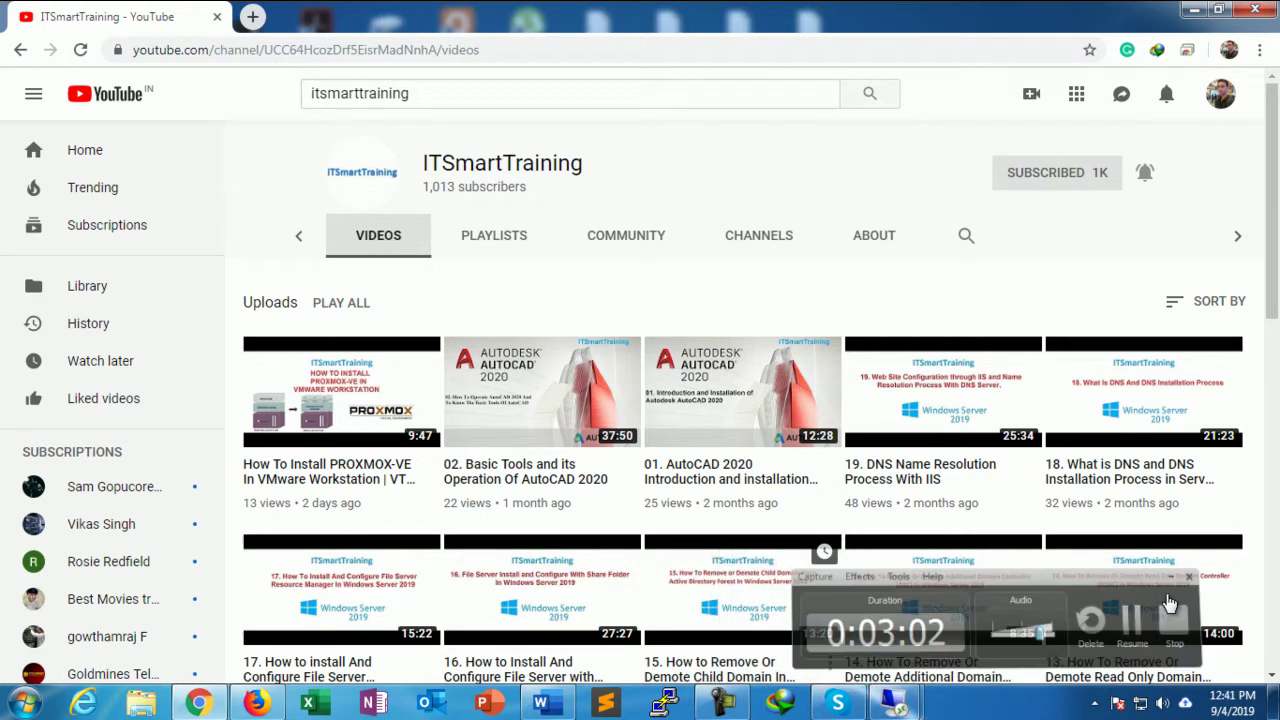
mouse_move(895, 705)
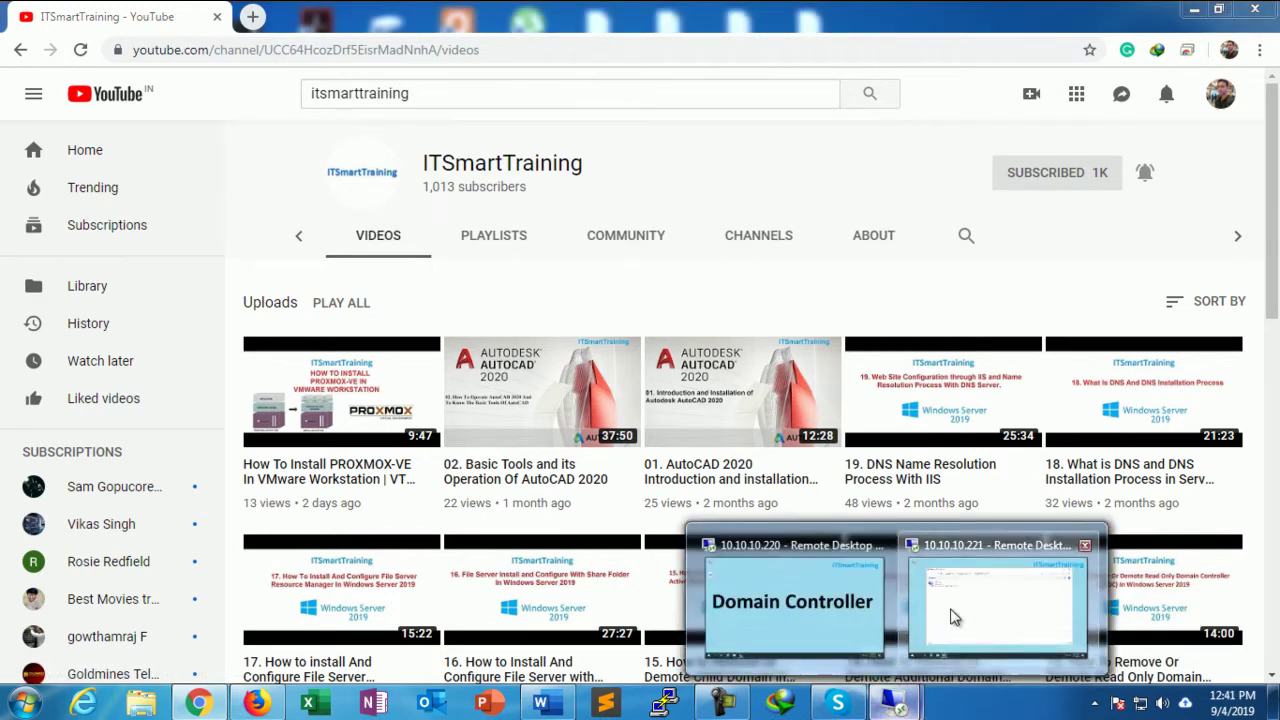
click(953, 617)
click(250, 192)
right_click(250, 192)
click(326, 368)
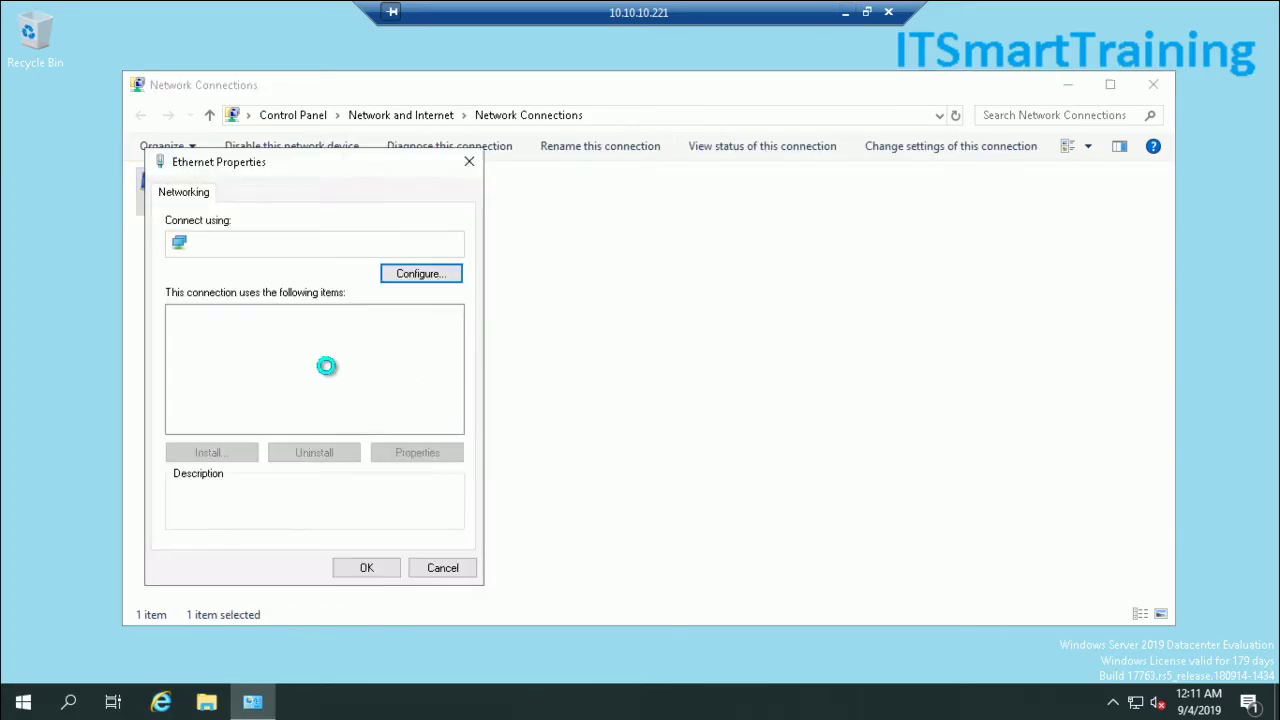
click(364, 363)
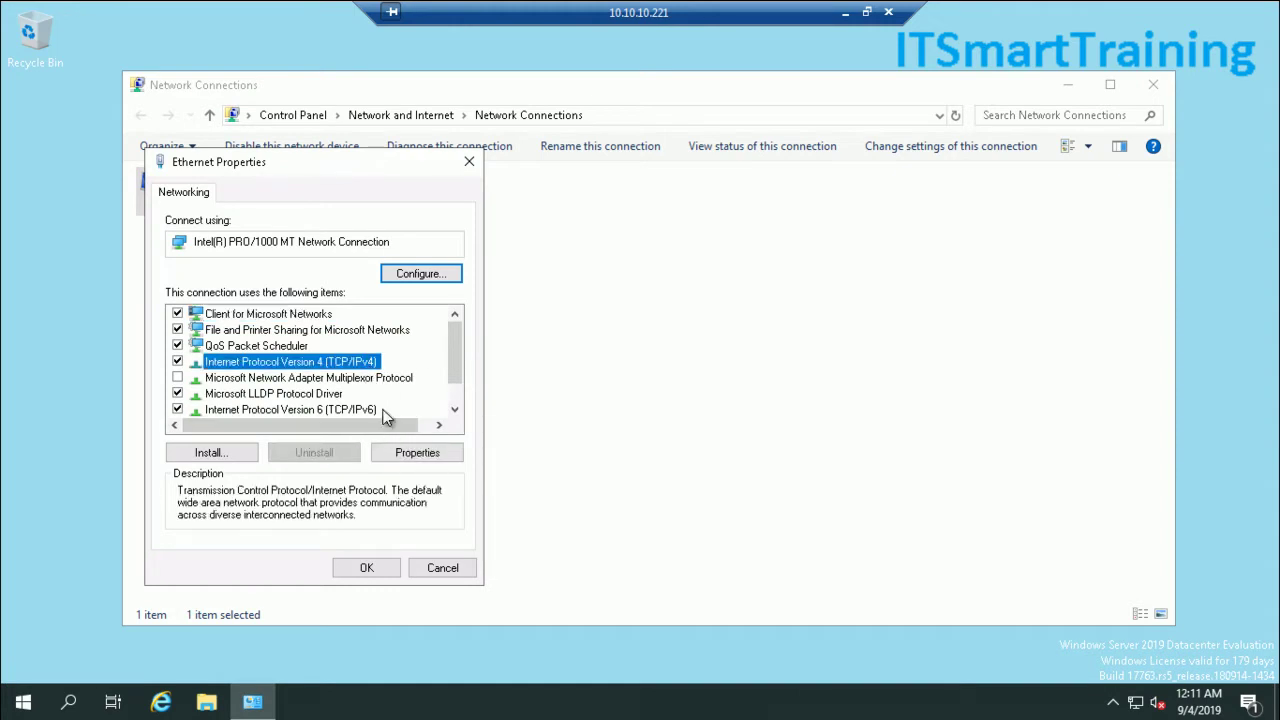
click(406, 453)
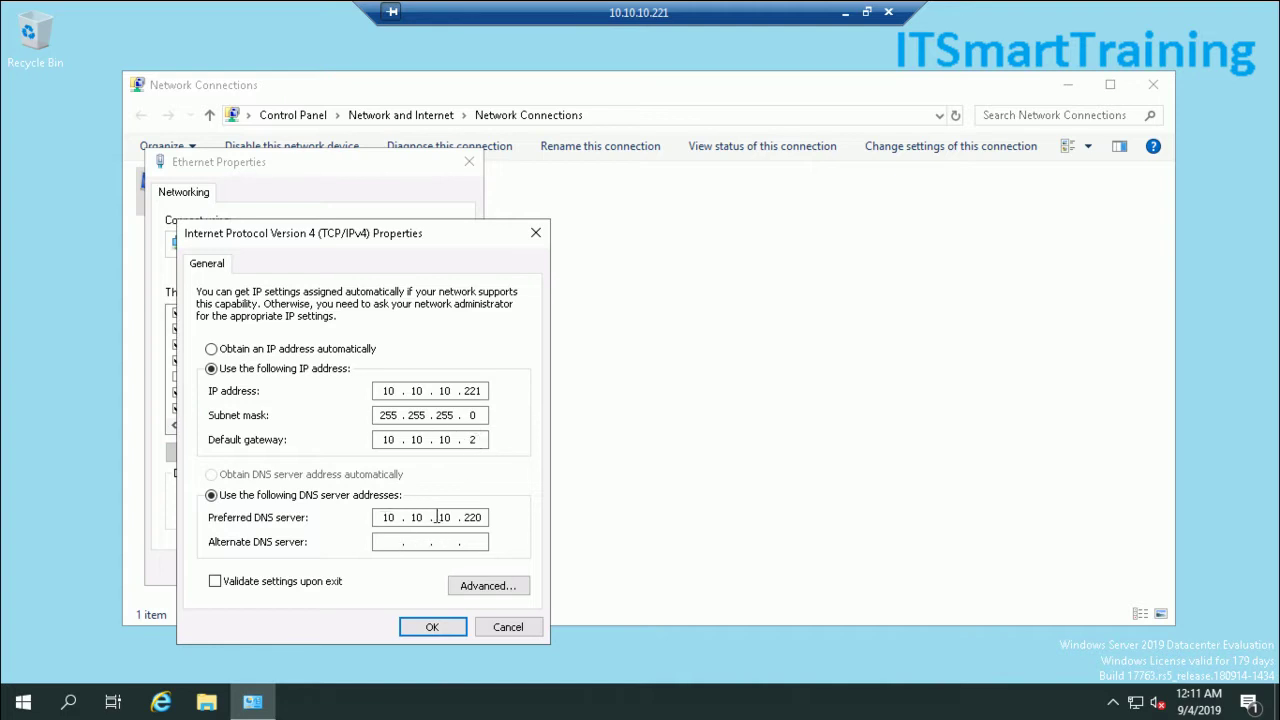
- Check the preferred DNS server address of the Exchange server and close the network windows without changes
drag(487, 517, 457, 517)
click(536, 233)
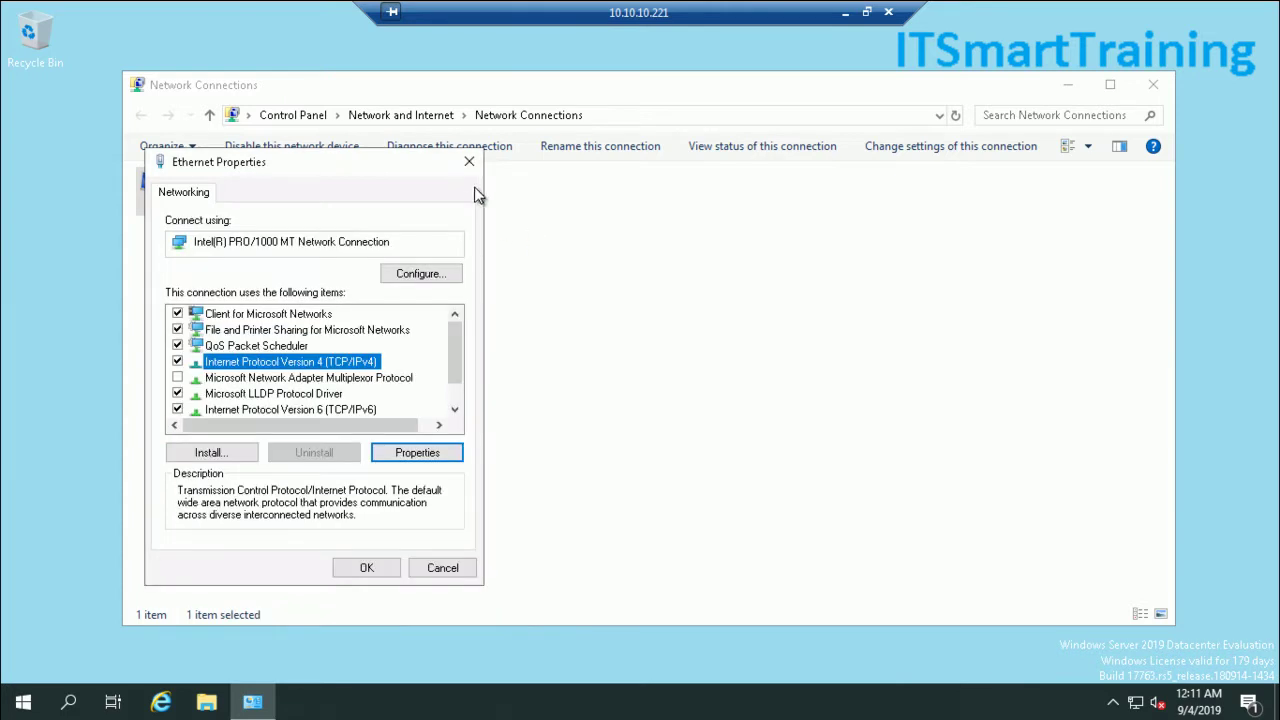
click(469, 161)
click(1153, 84)
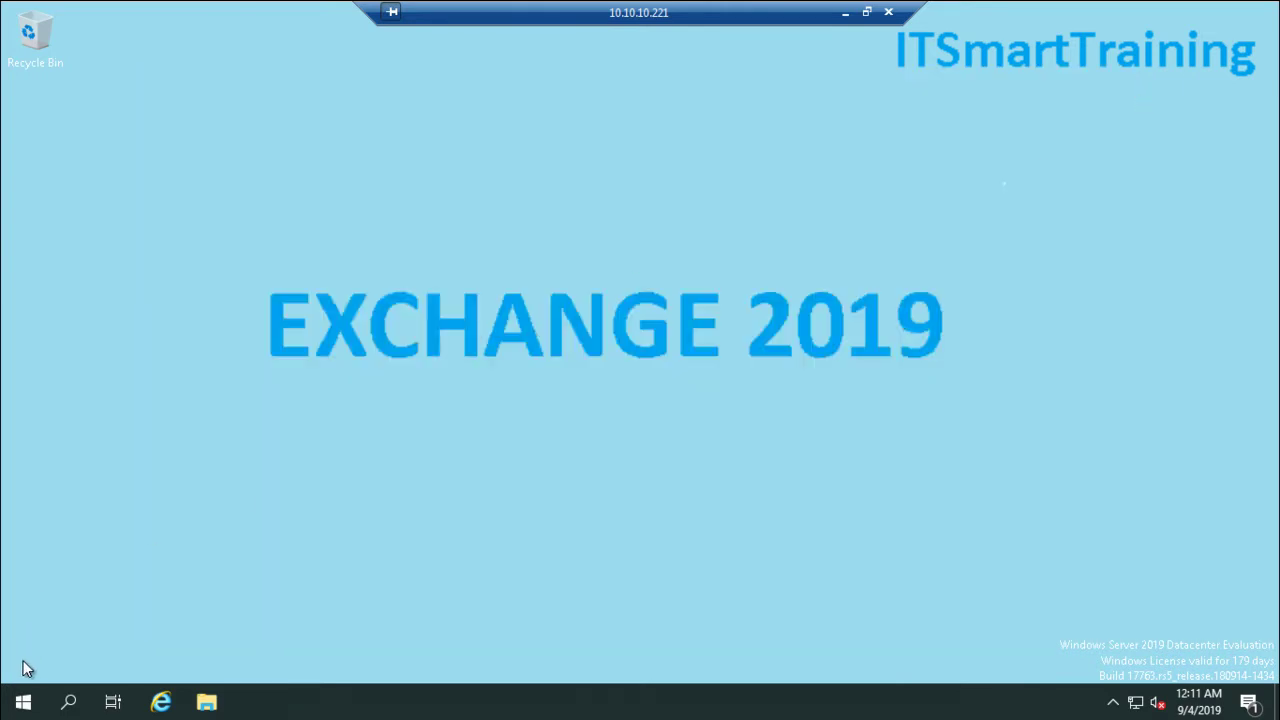
- Change the Exchange server's computer name to EX1 and request membership of the smartlab.com domain
click(206, 702)
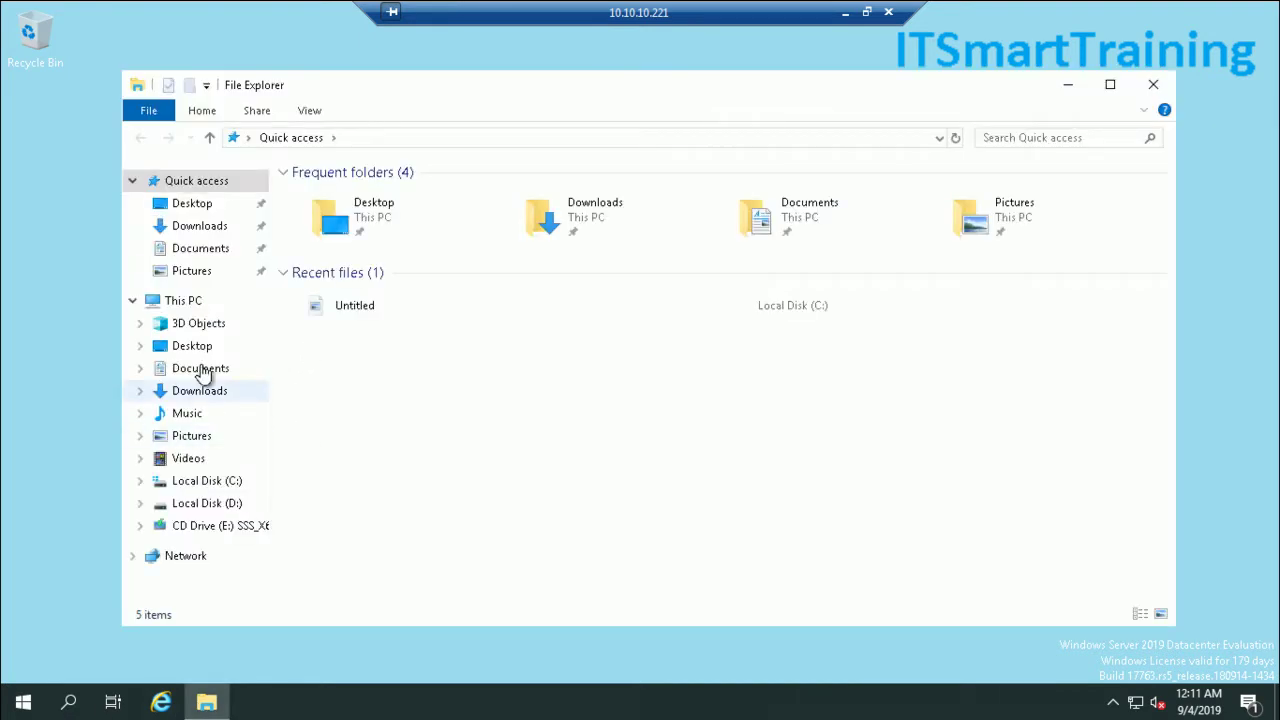
right_click(188, 301)
click(266, 546)
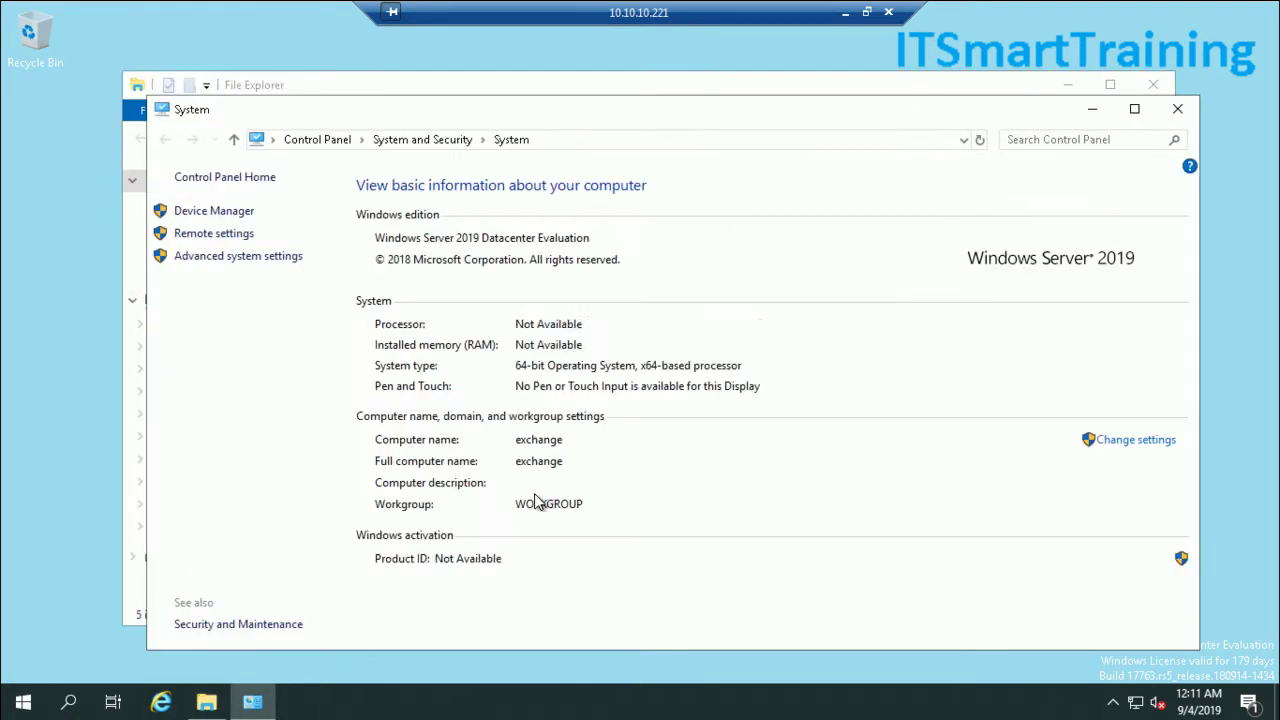
click(1122, 445)
click(409, 330)
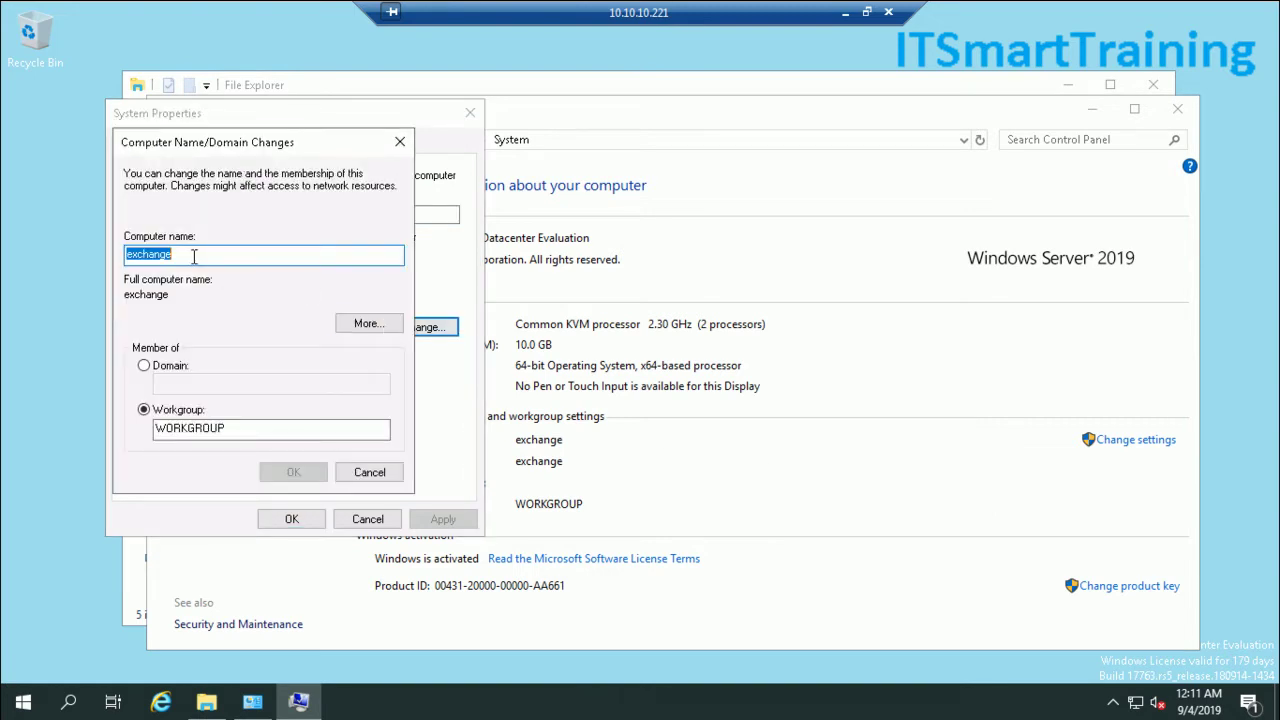
text(EX1)
click(168, 366)
text(smartlab.com)
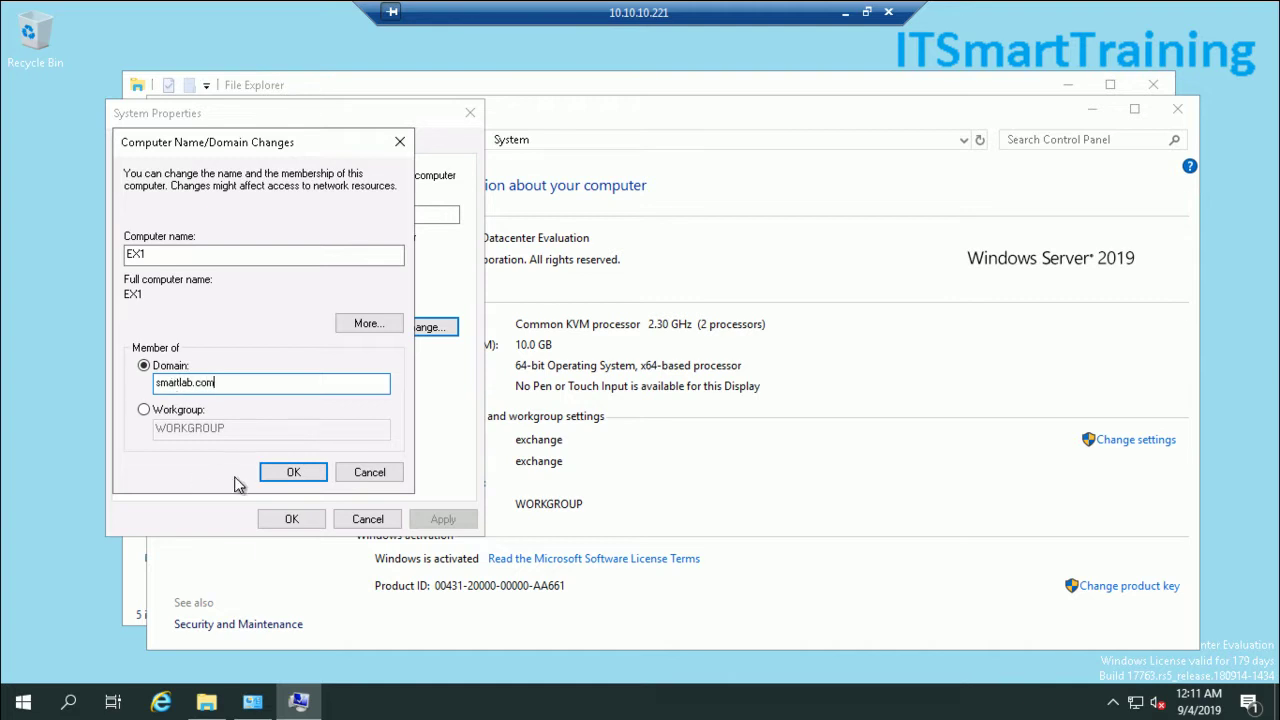
click(282, 472)
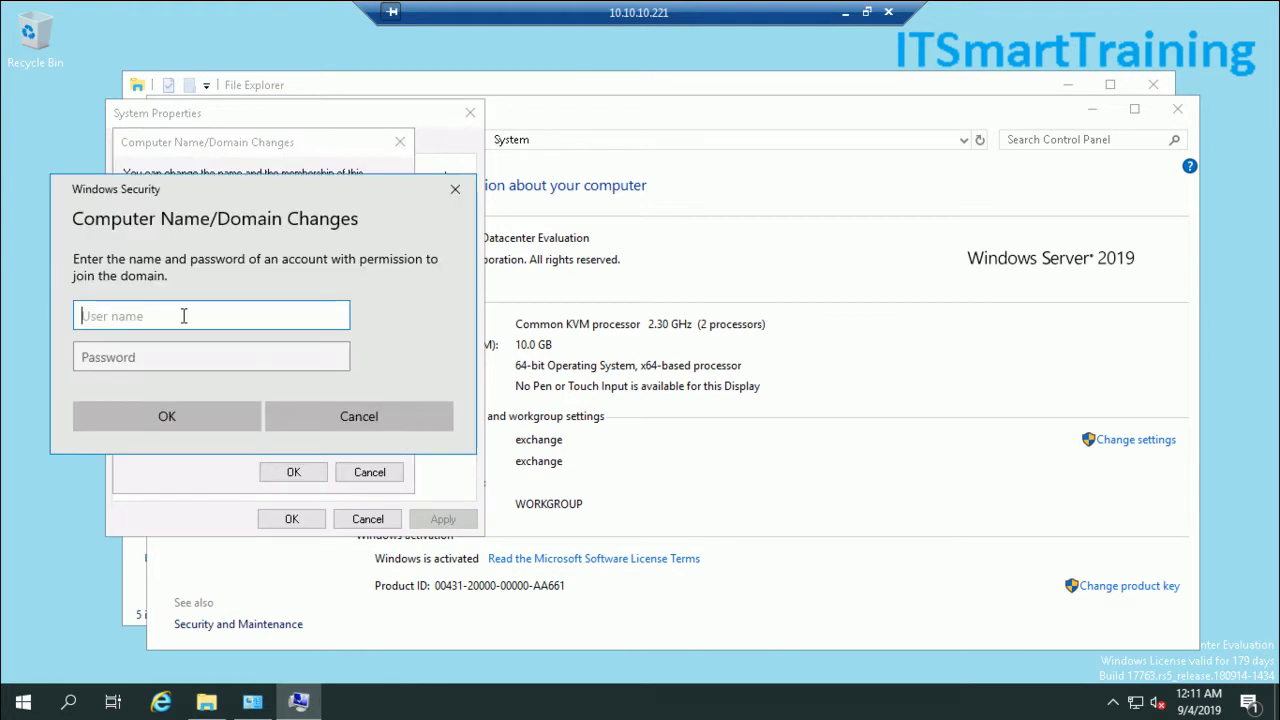
- Authorize the domain join with the administrator account and its password
text(admi)
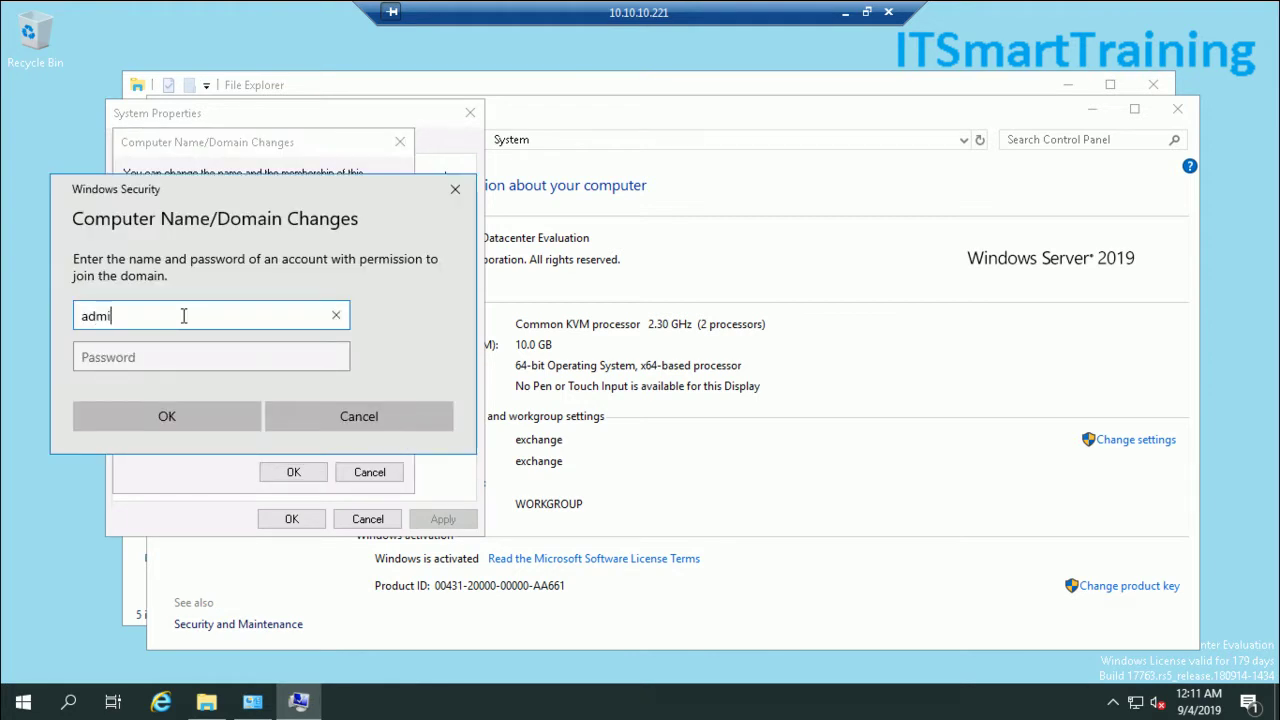
text(nistrator)
key(Tab)
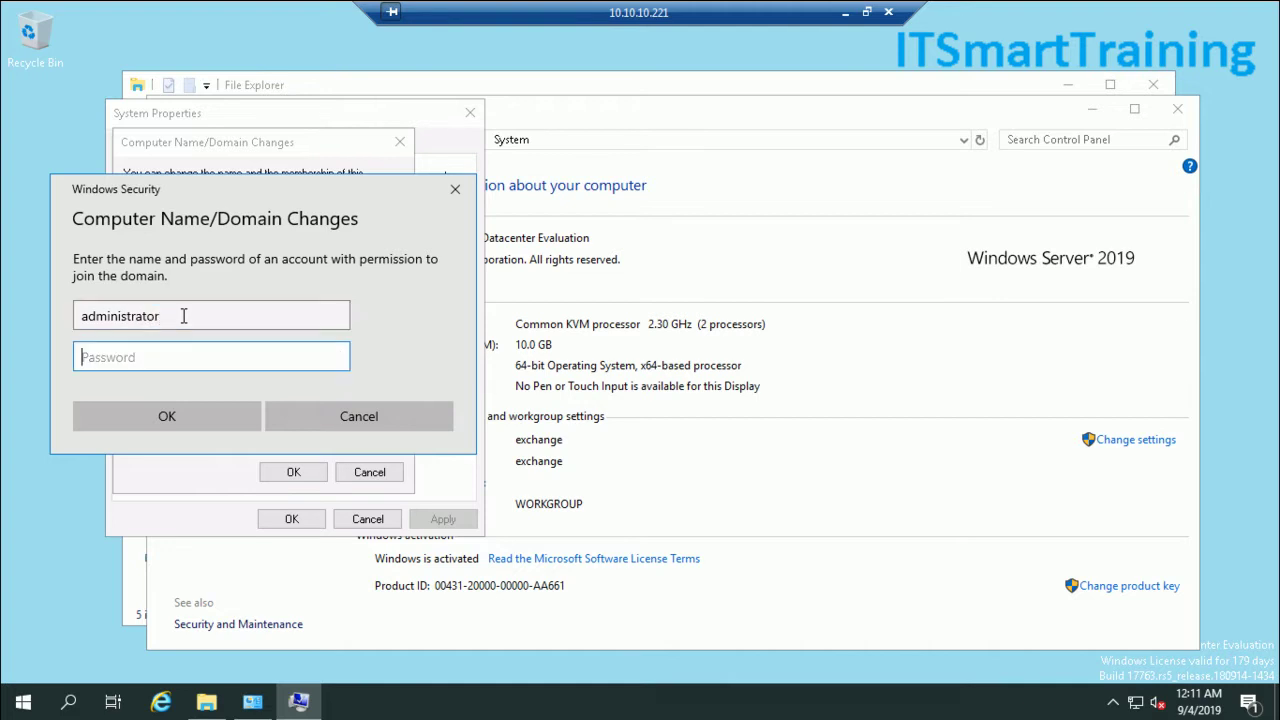
text(*********)
click(113, 414)
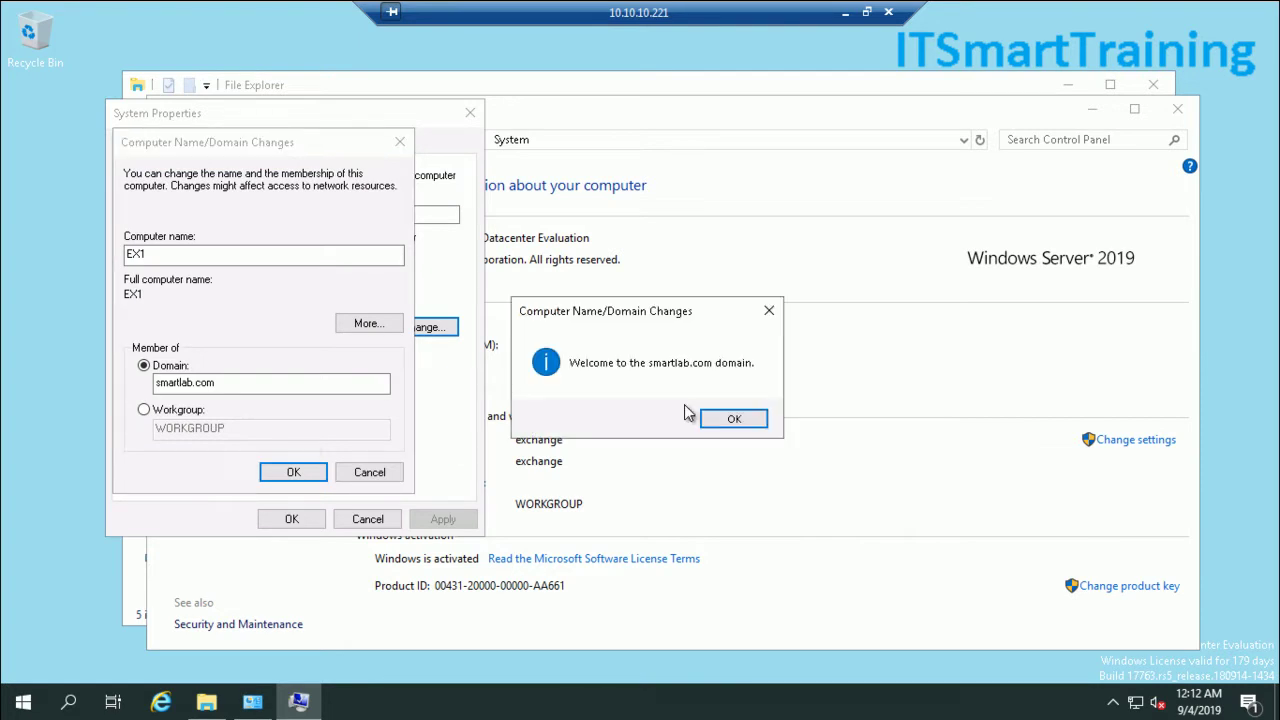
- Acknowledge the domain-change messages, close the system properties and restart the server immediately
click(714, 419)
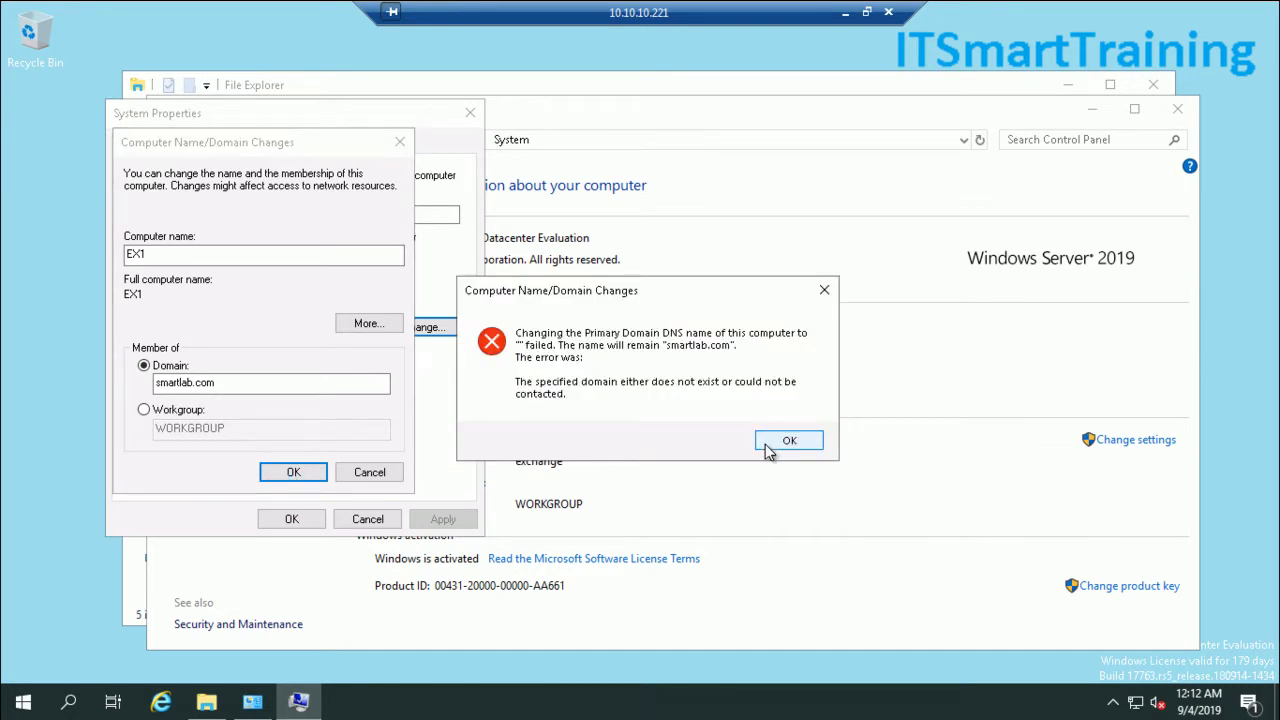
click(765, 444)
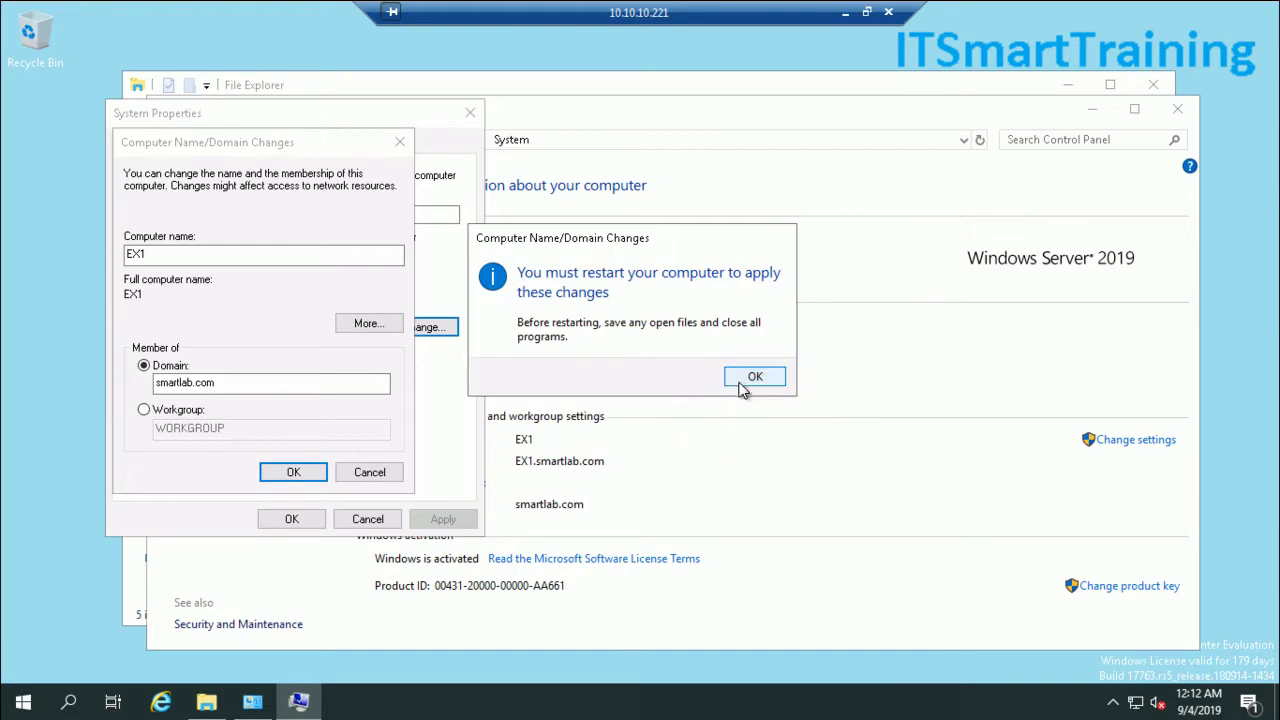
click(756, 381)
click(301, 515)
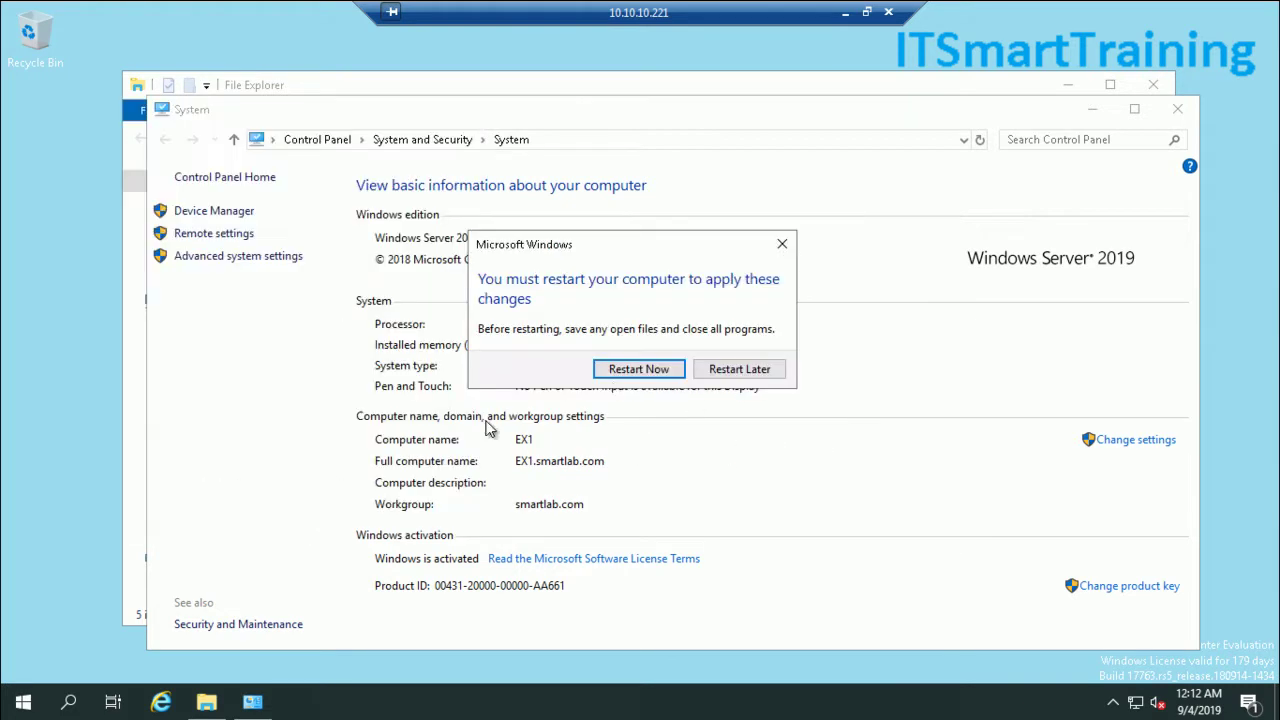
click(622, 372)
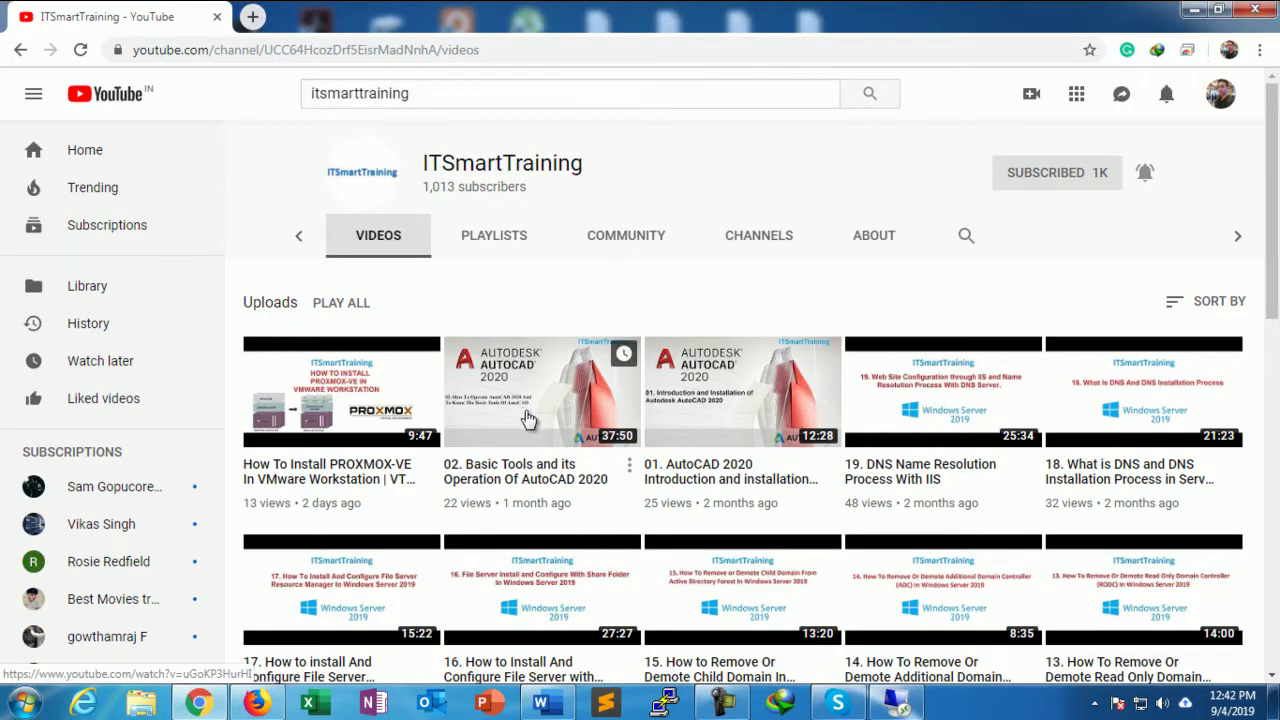
click(1196, 12)
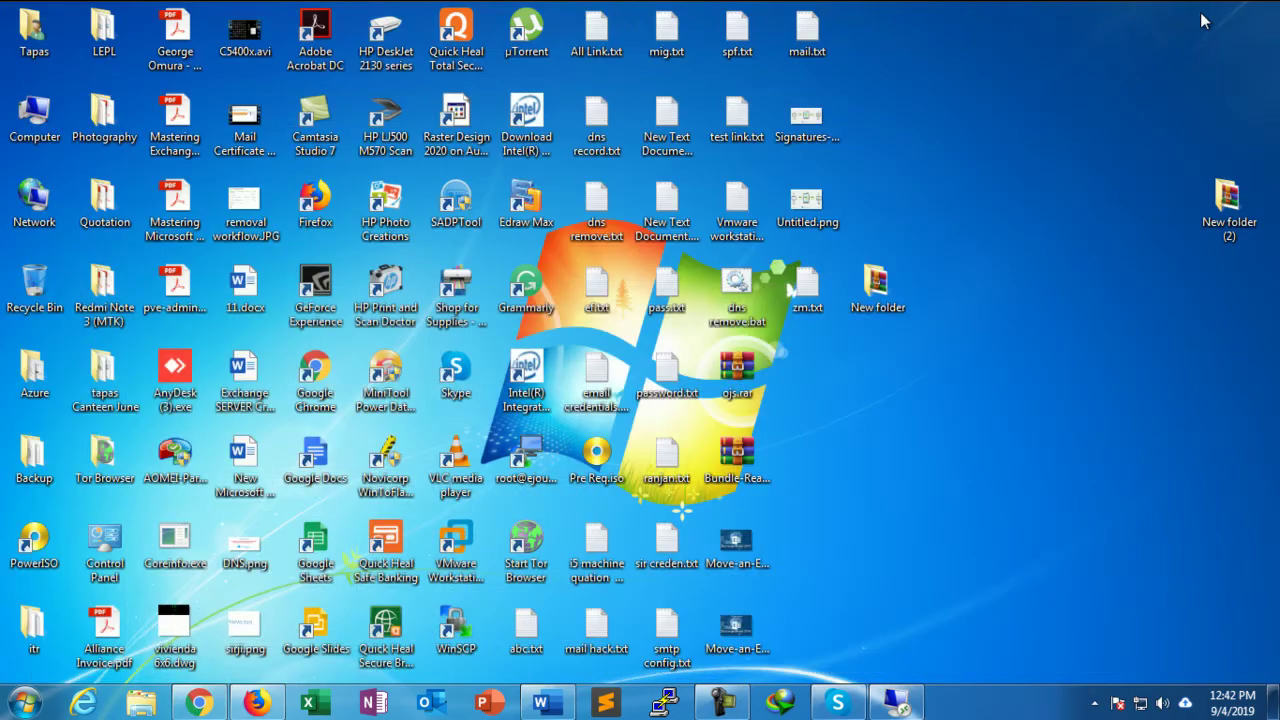
right_click(953, 393)
click(986, 447)
right_click(977, 420)
click(1033, 478)
- Switch to the 10.10.10.220 remote session and view the domain controller's basic system information
click(895, 703)
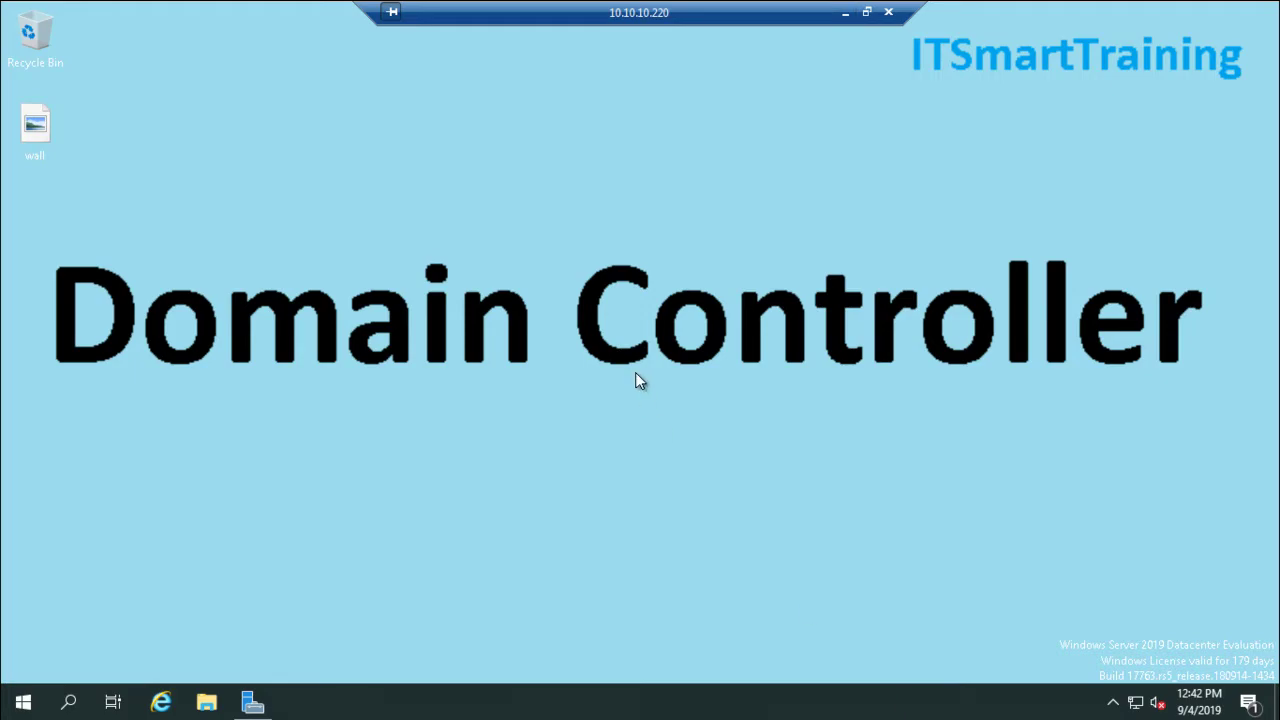
key(super+Pause)
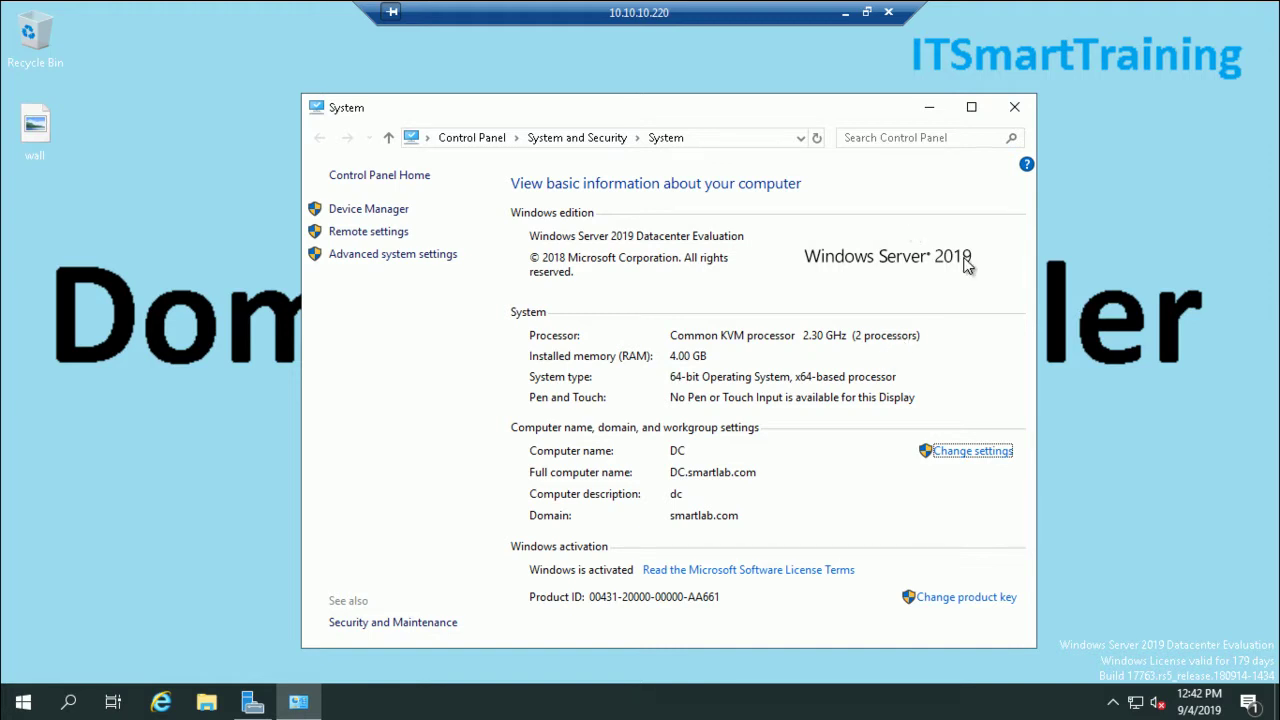
click(1012, 107)
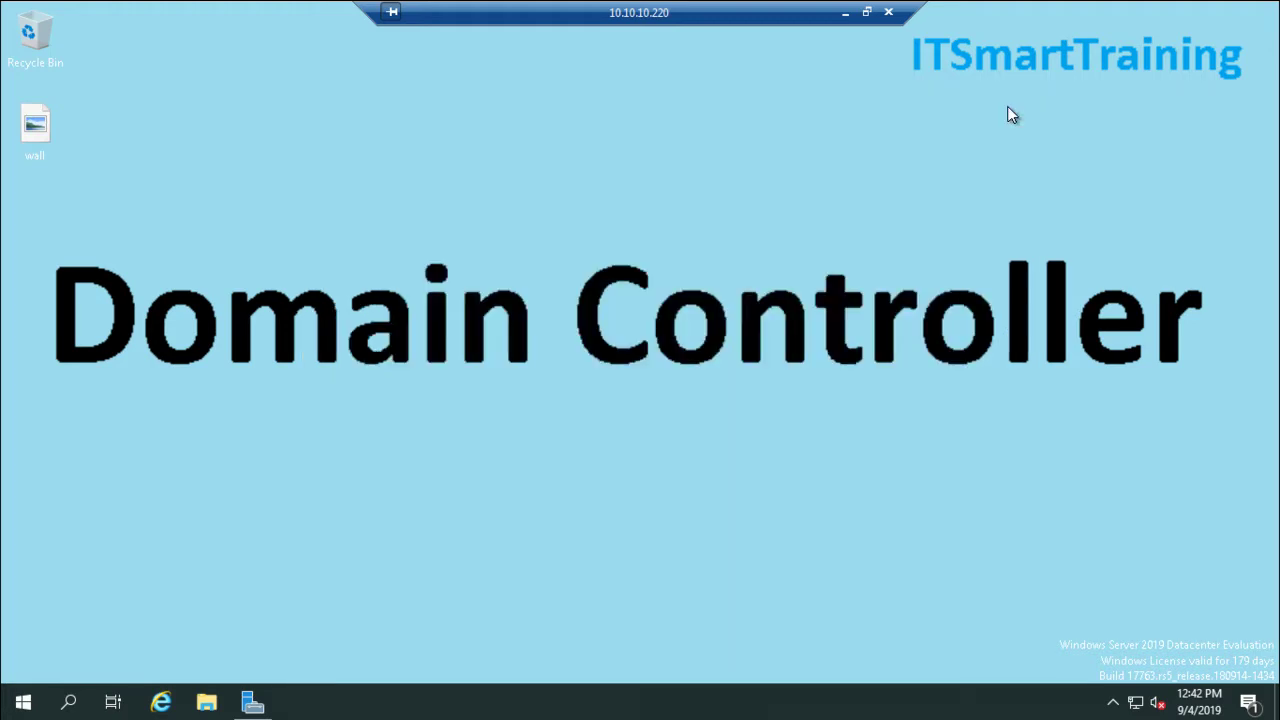
click(845, 15)
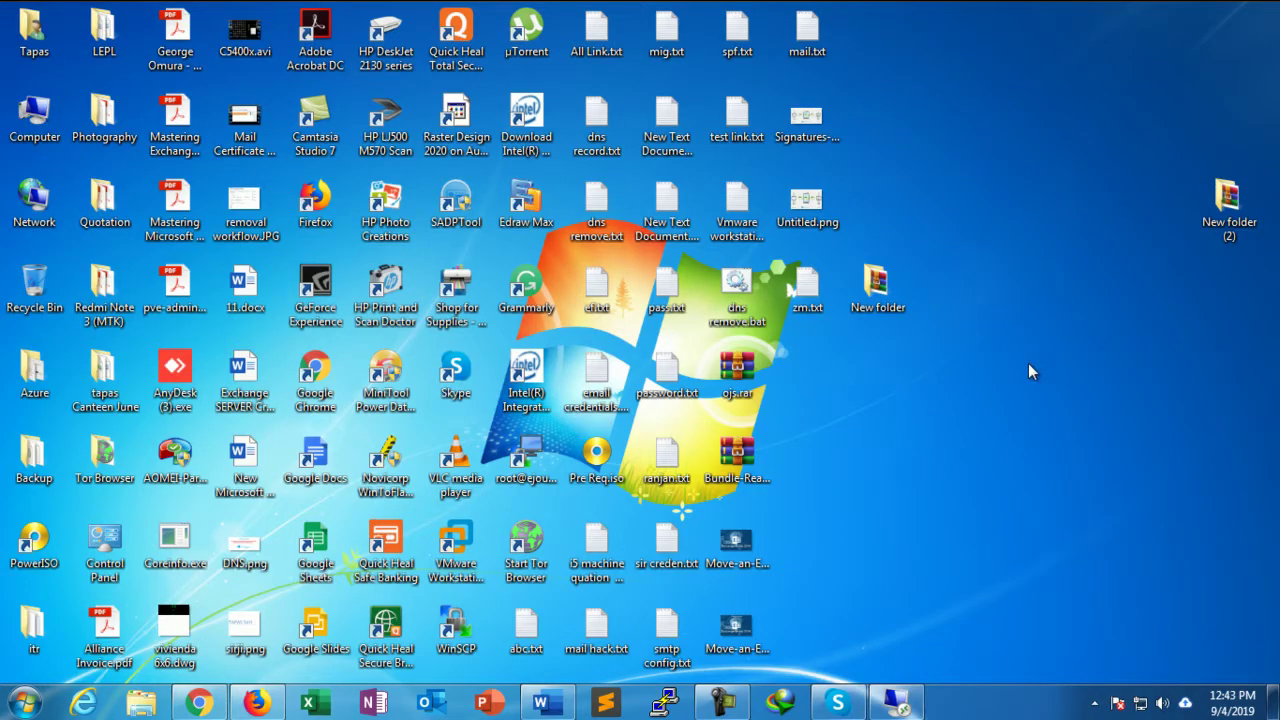
- Run dsa.msc on the domain controller and view the Computers container of smartlab.com
click(912, 711)
key(super+r)
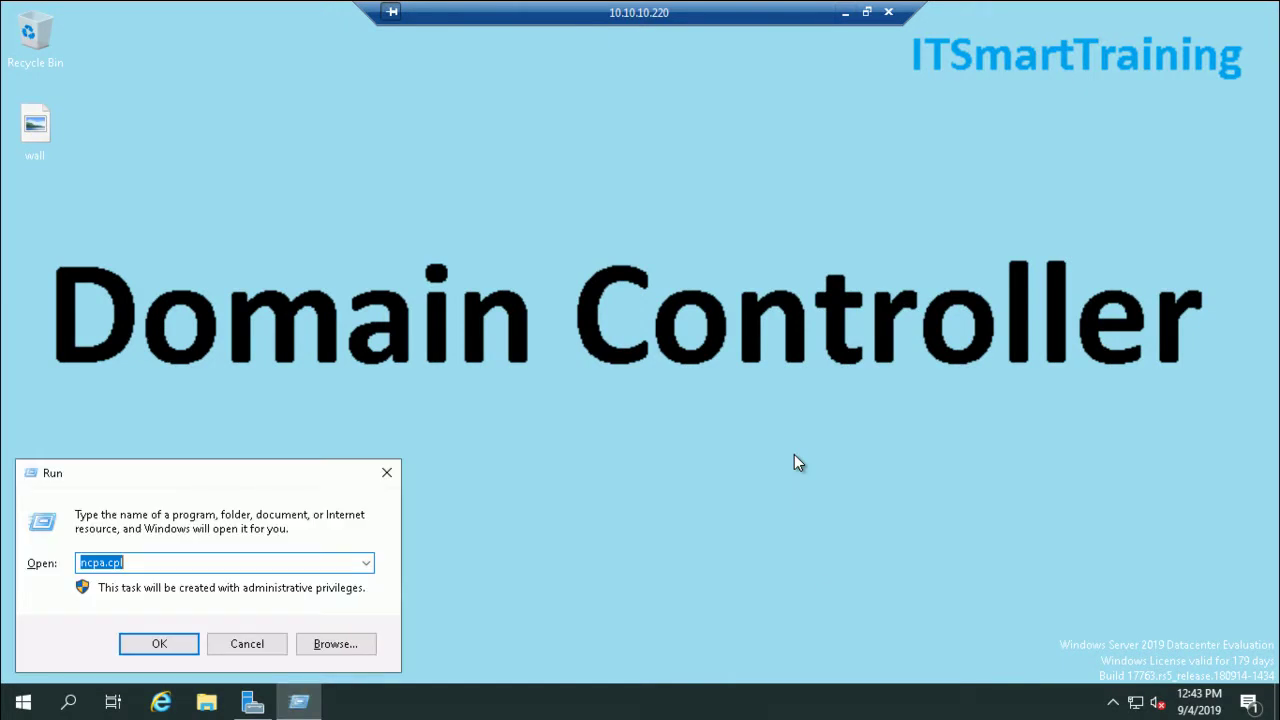
text(dsa.msc)
key(Return)
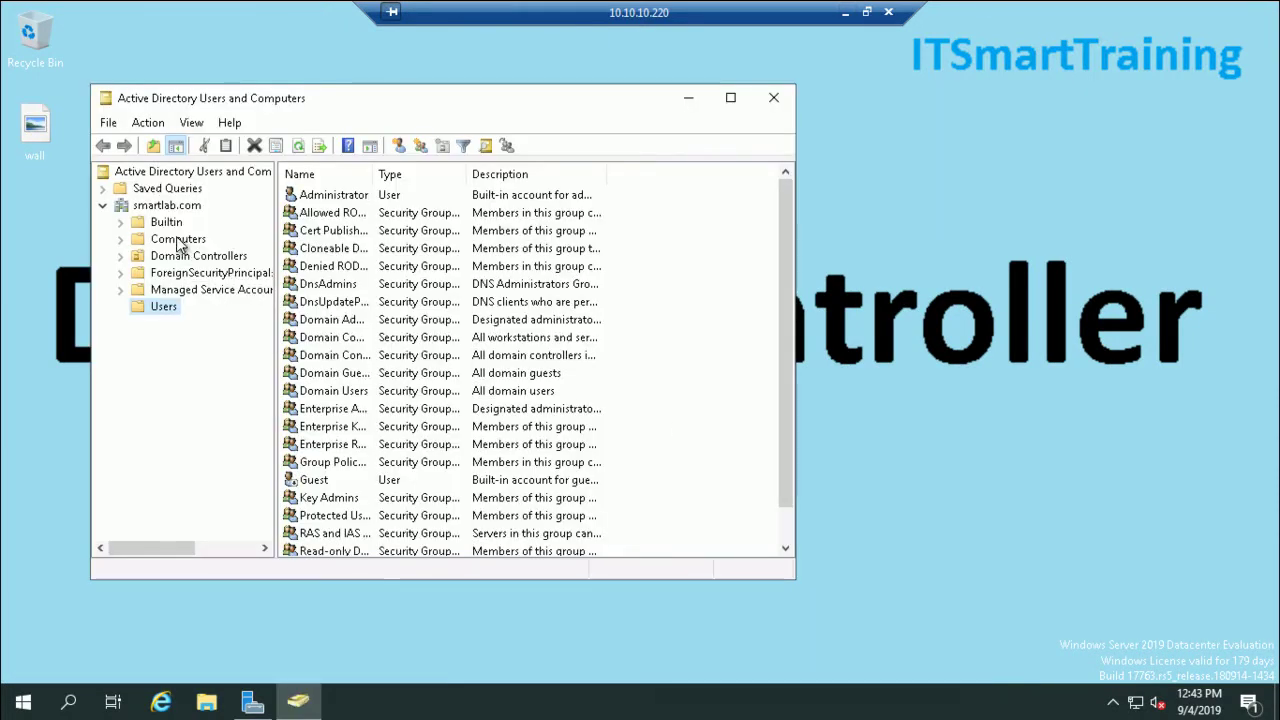
click(168, 240)
right_click(323, 236)
- Examine the general and operating system properties of computer EX1, and close Active Directory Users and Computers
click(304, 195)
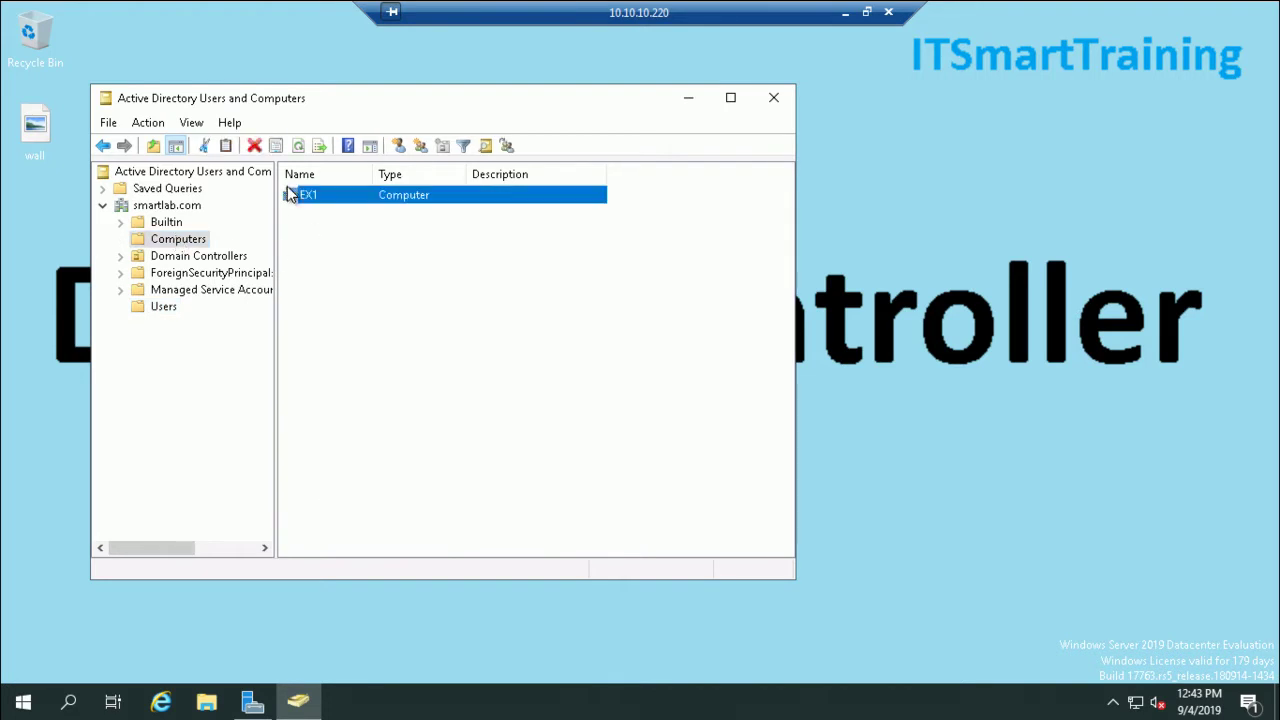
right_click(306, 195)
click(362, 388)
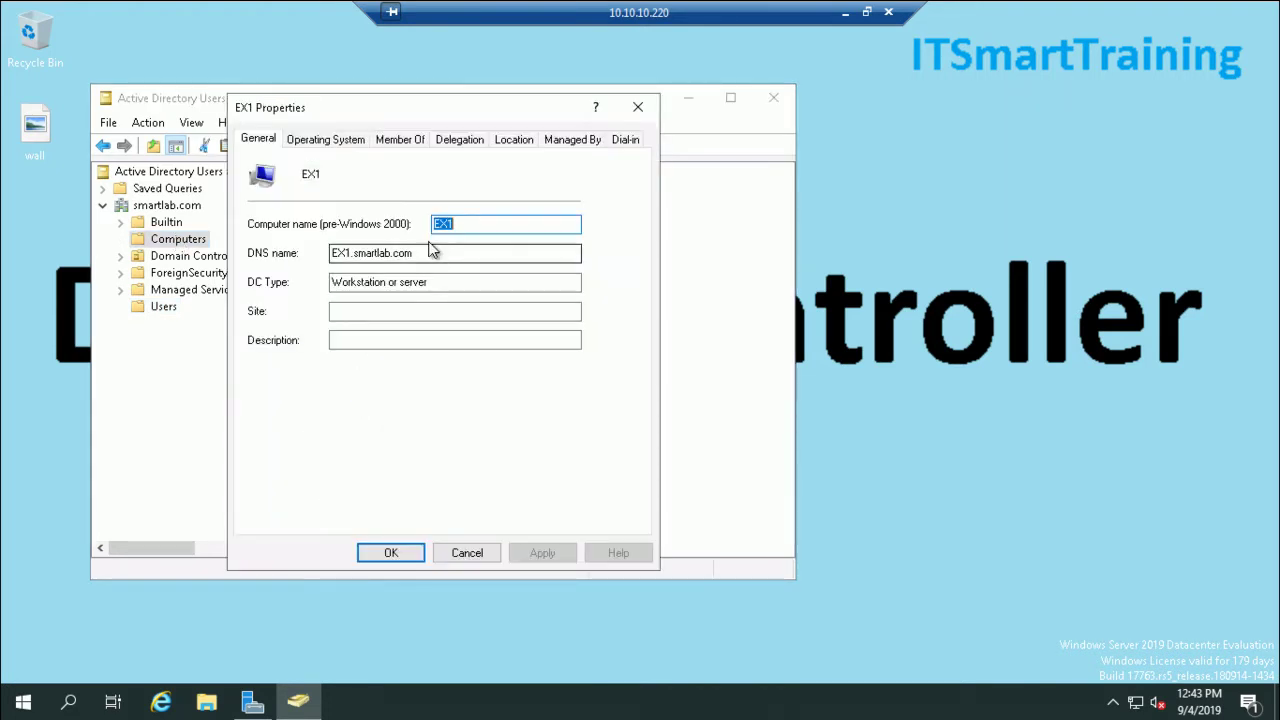
click(330, 141)
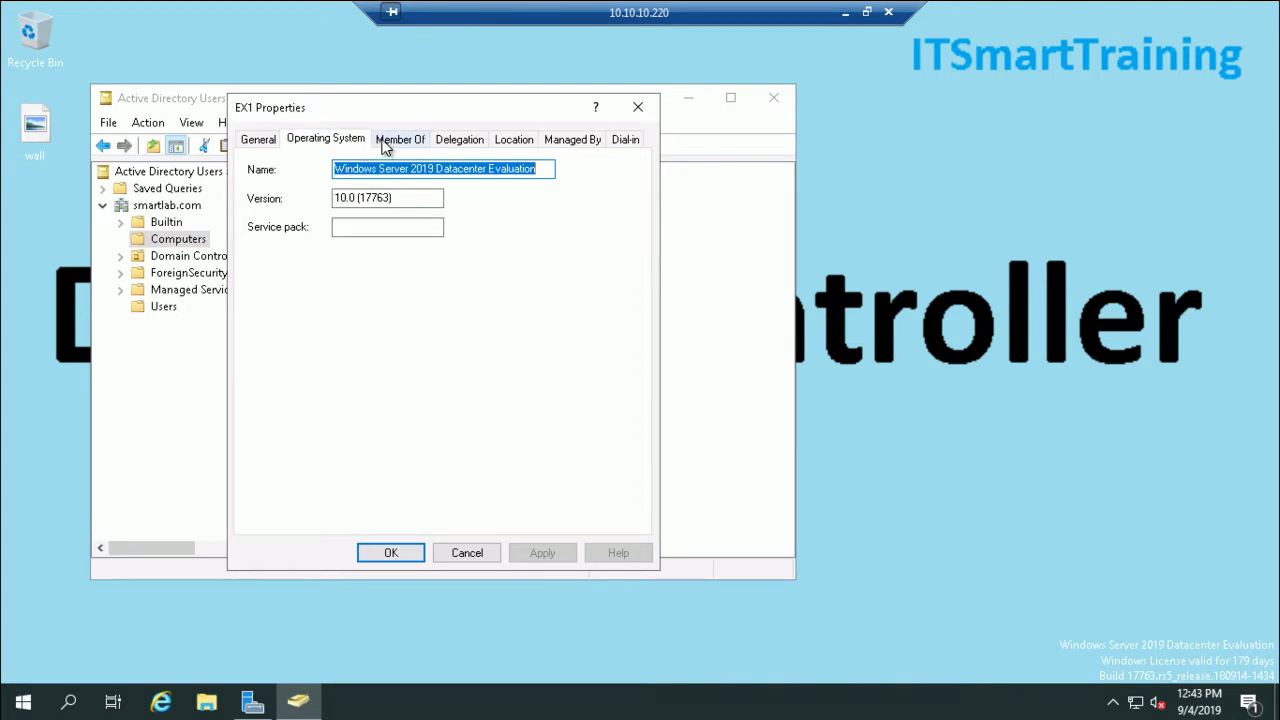
click(638, 107)
click(774, 97)
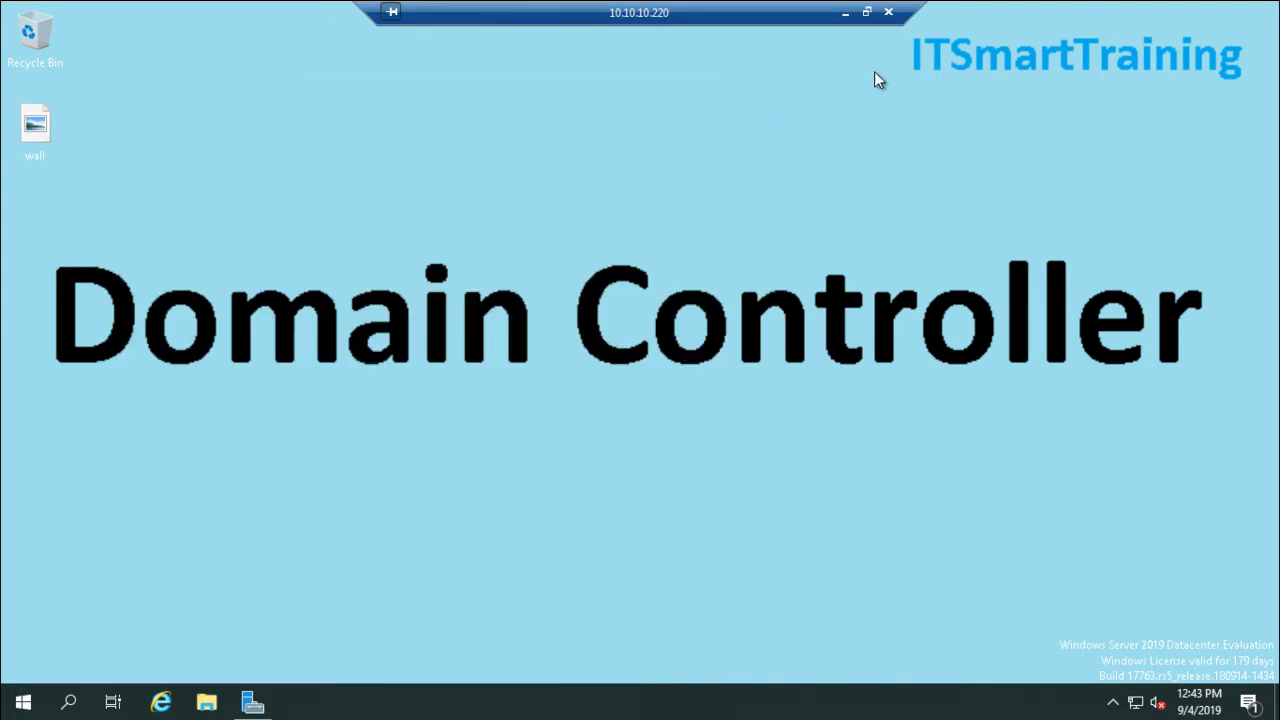
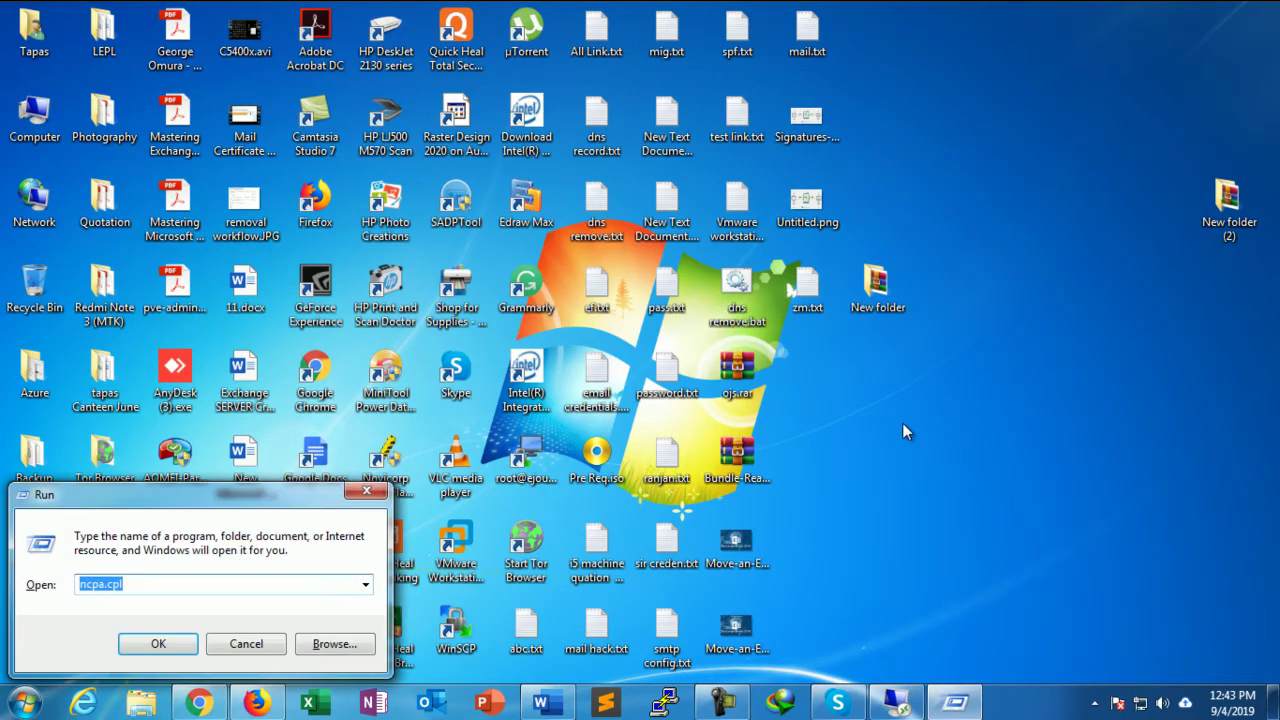
- Run mstsc on the local computer and try to connect to 10.10.10.221, accepting the remote connection trust prompt
text(mstsc)
key(Return)
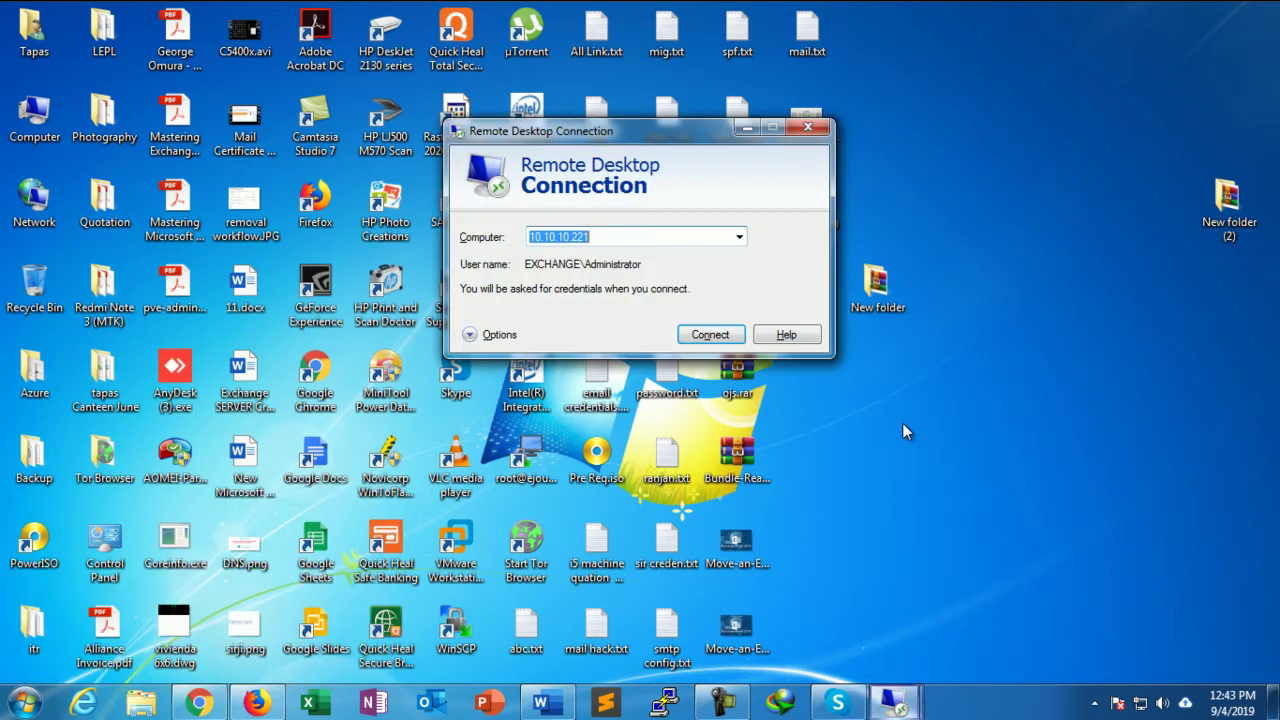
text(10.10)
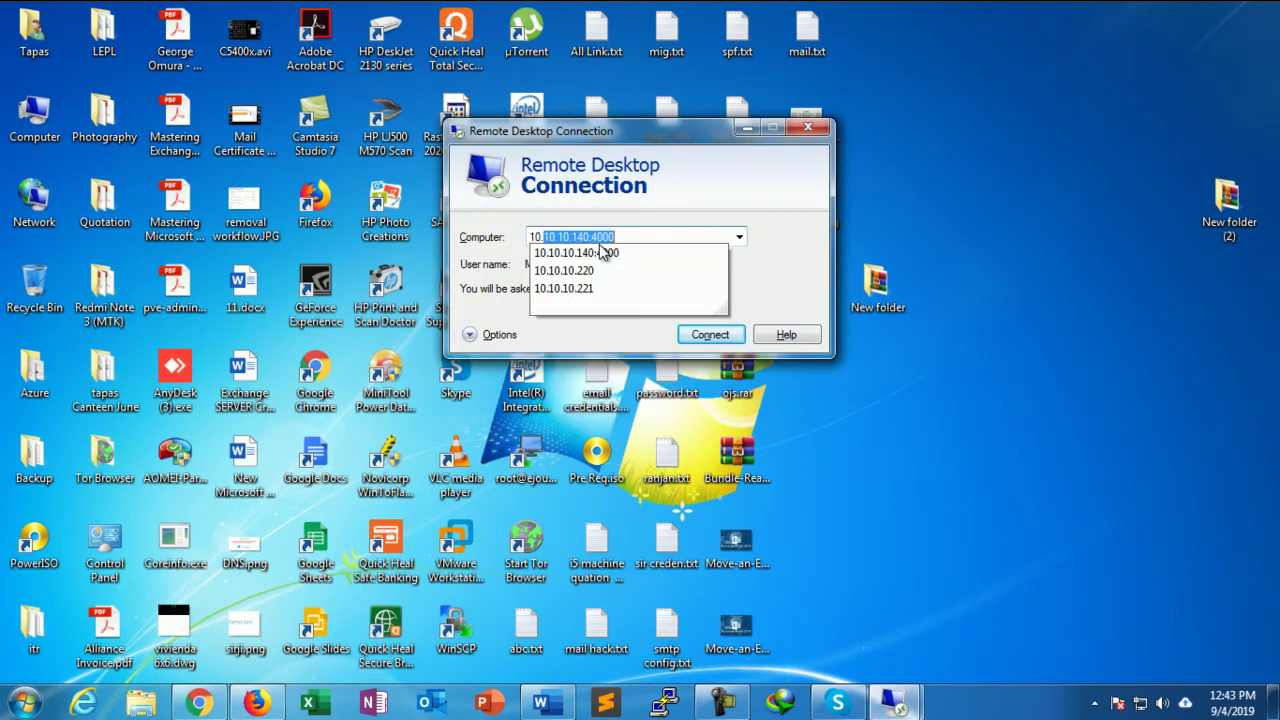
text(.10.22)
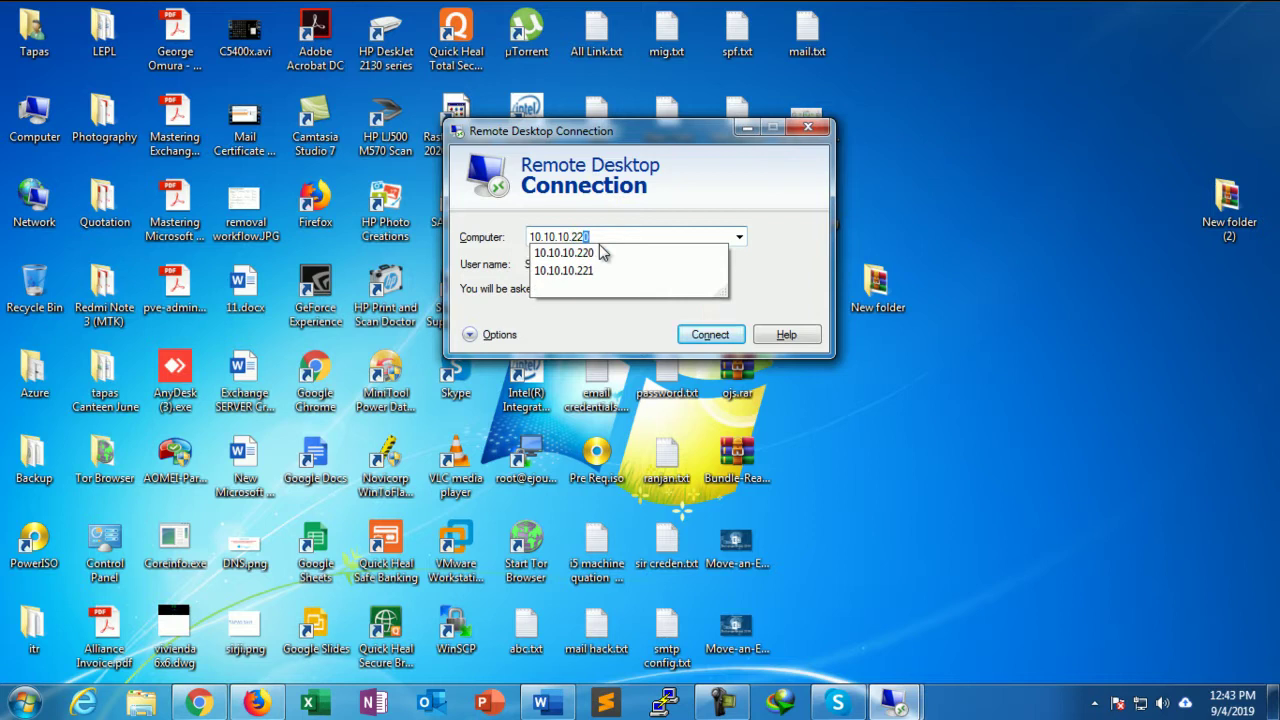
text(1)
key(Return)
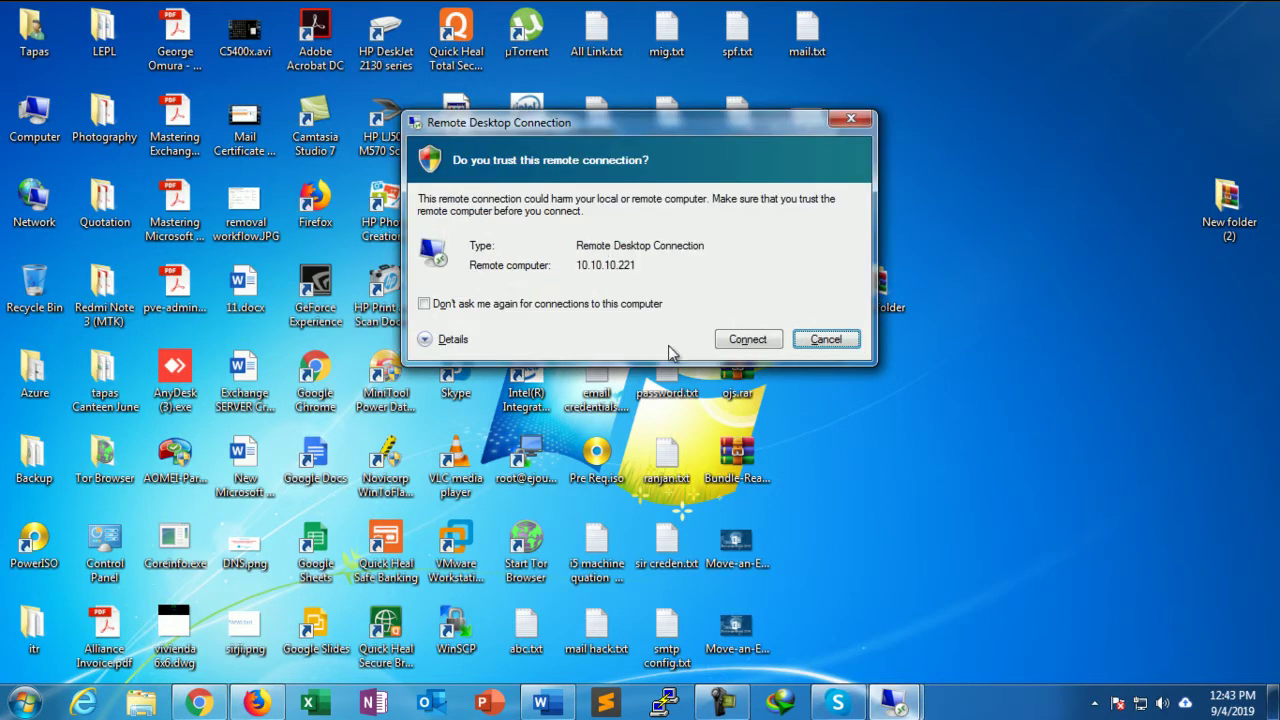
click(764, 341)
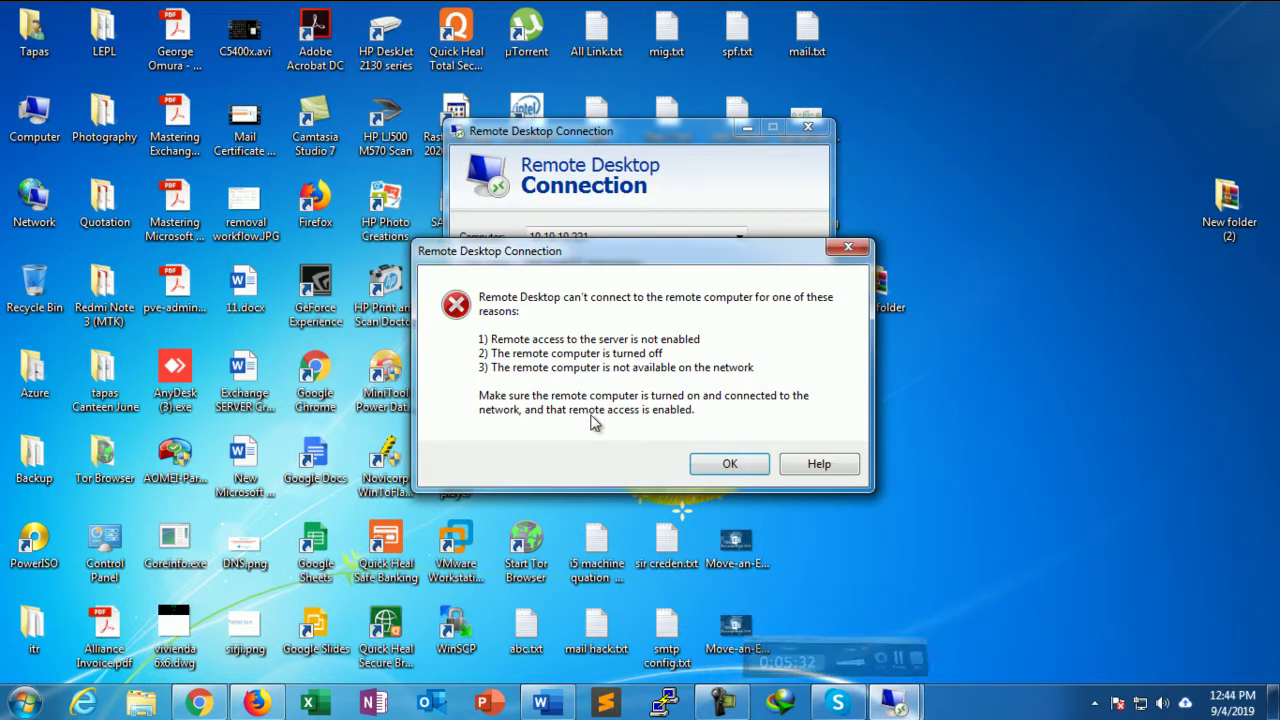
- Switch to Proxmox in Firefox, check the console of VM 115 (V2) and close the console window
click(256, 703)
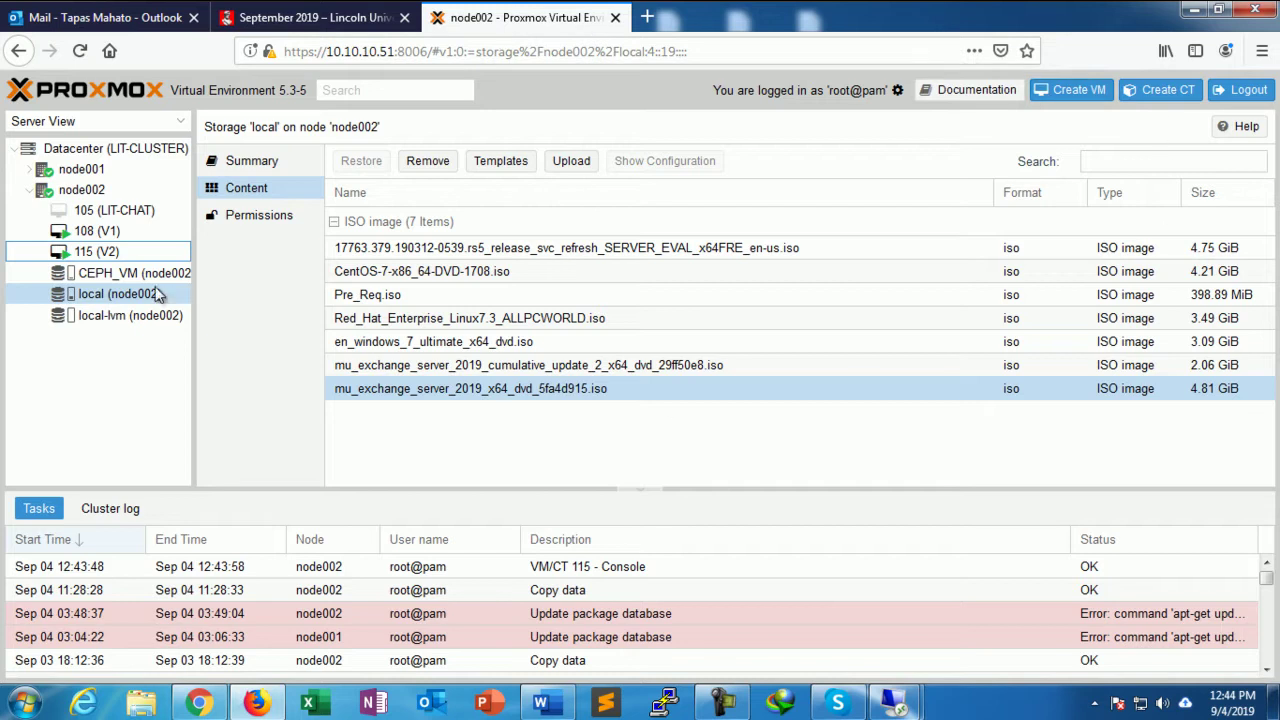
right_click(125, 259)
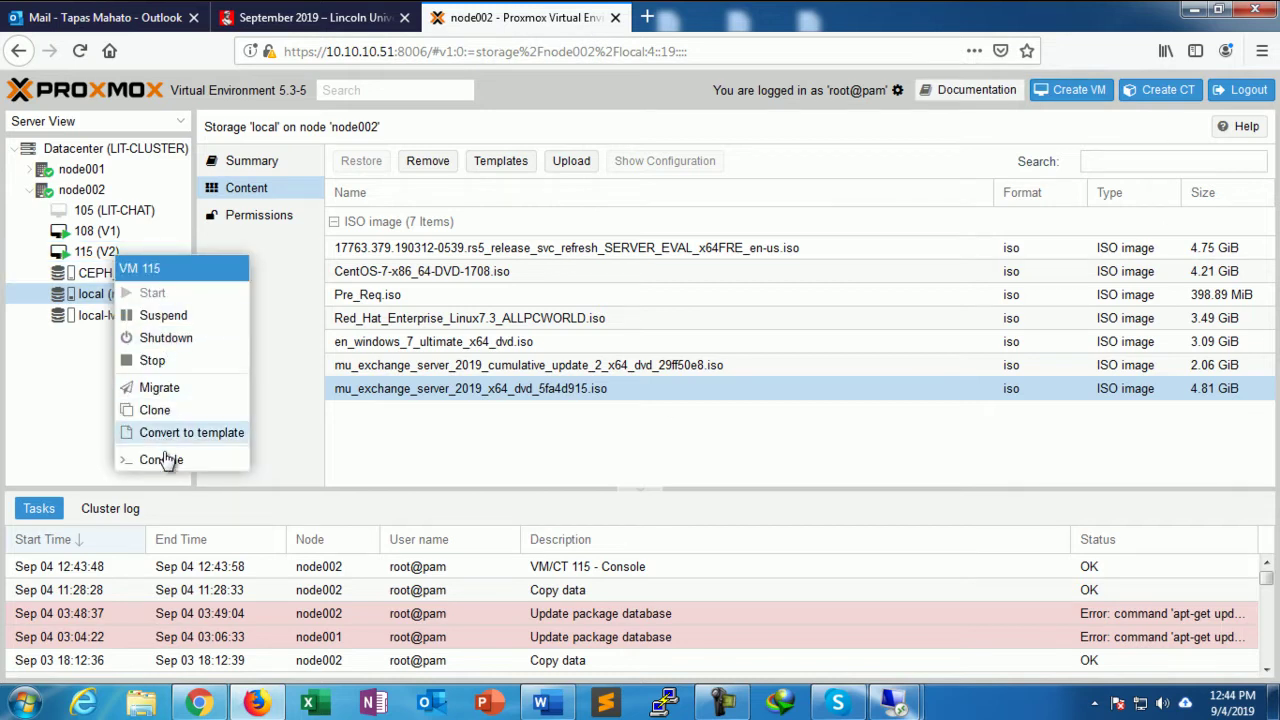
click(200, 460)
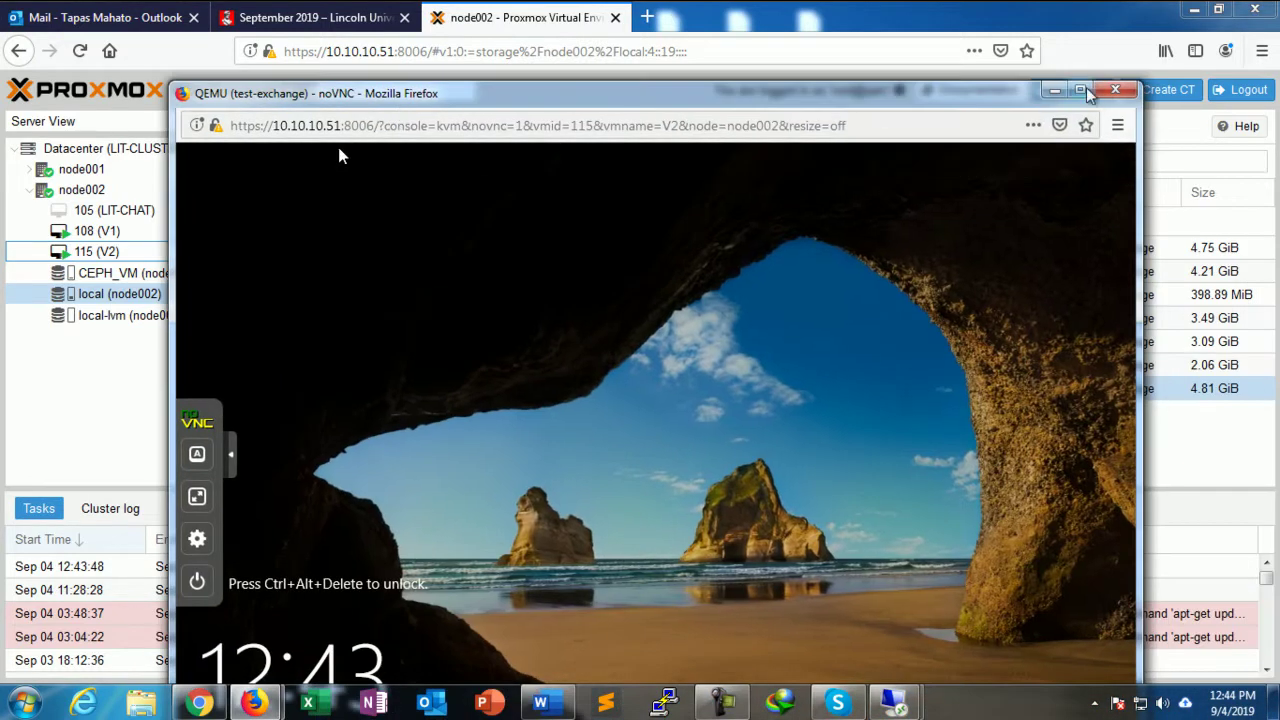
click(1119, 90)
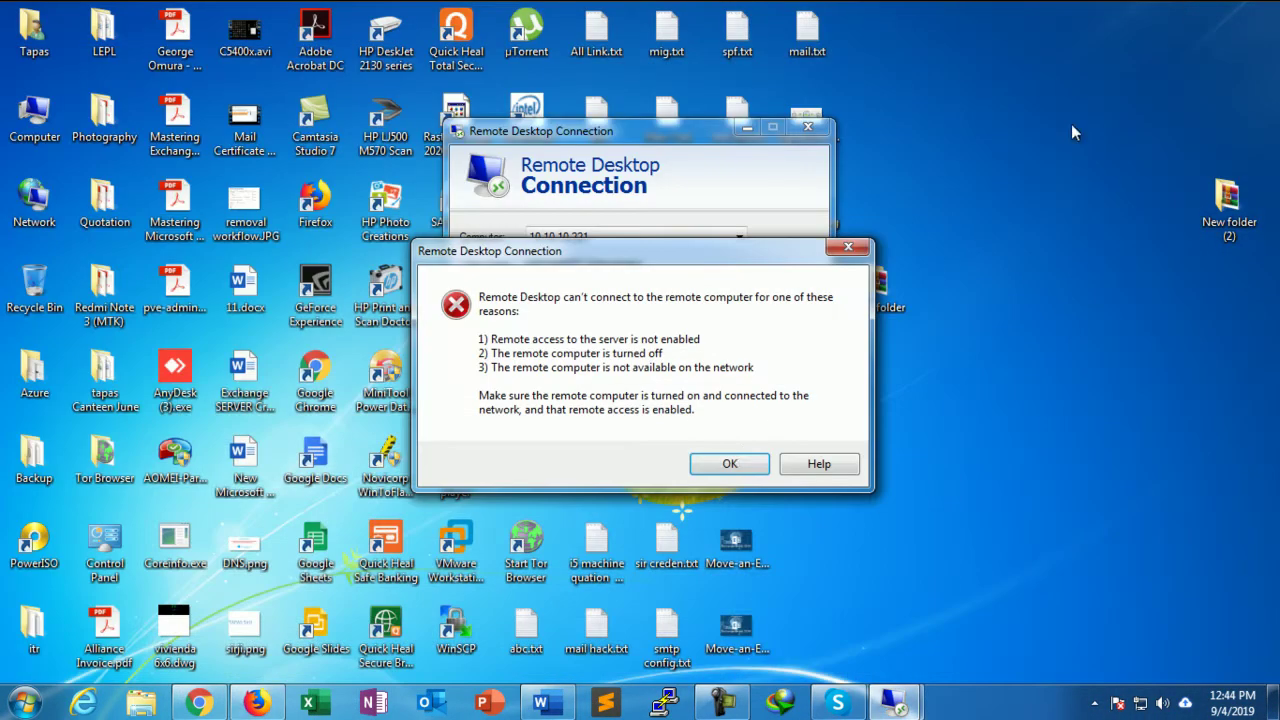
- Retry the 10.10.10.221 remote connection as smartlab\administrator, enter the account password and accept the certificate warning
click(735, 465)
click(732, 340)
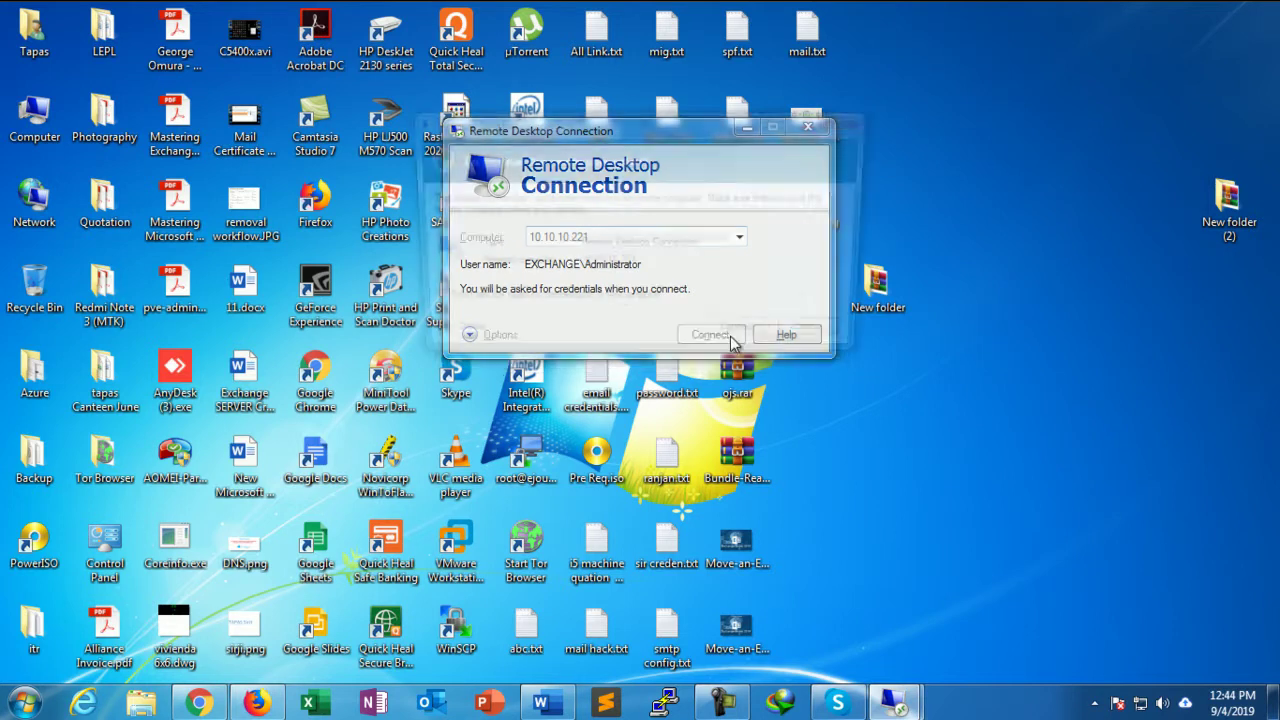
click(745, 339)
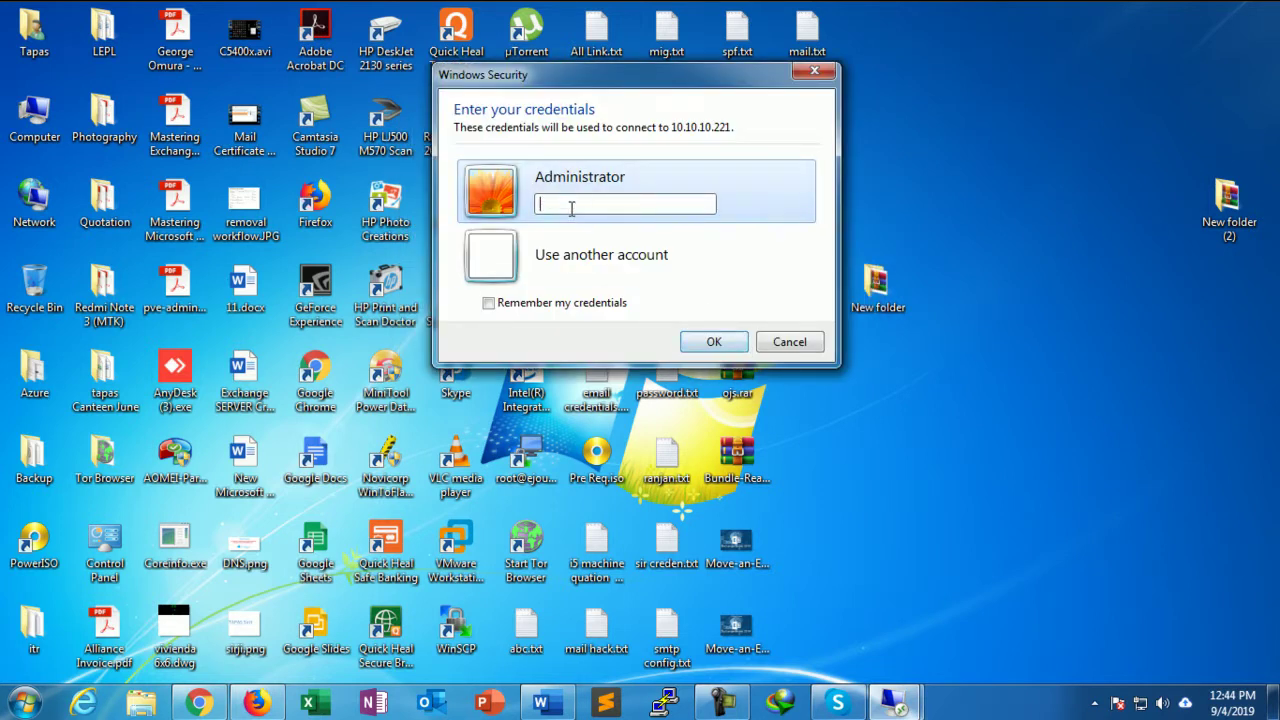
click(560, 256)
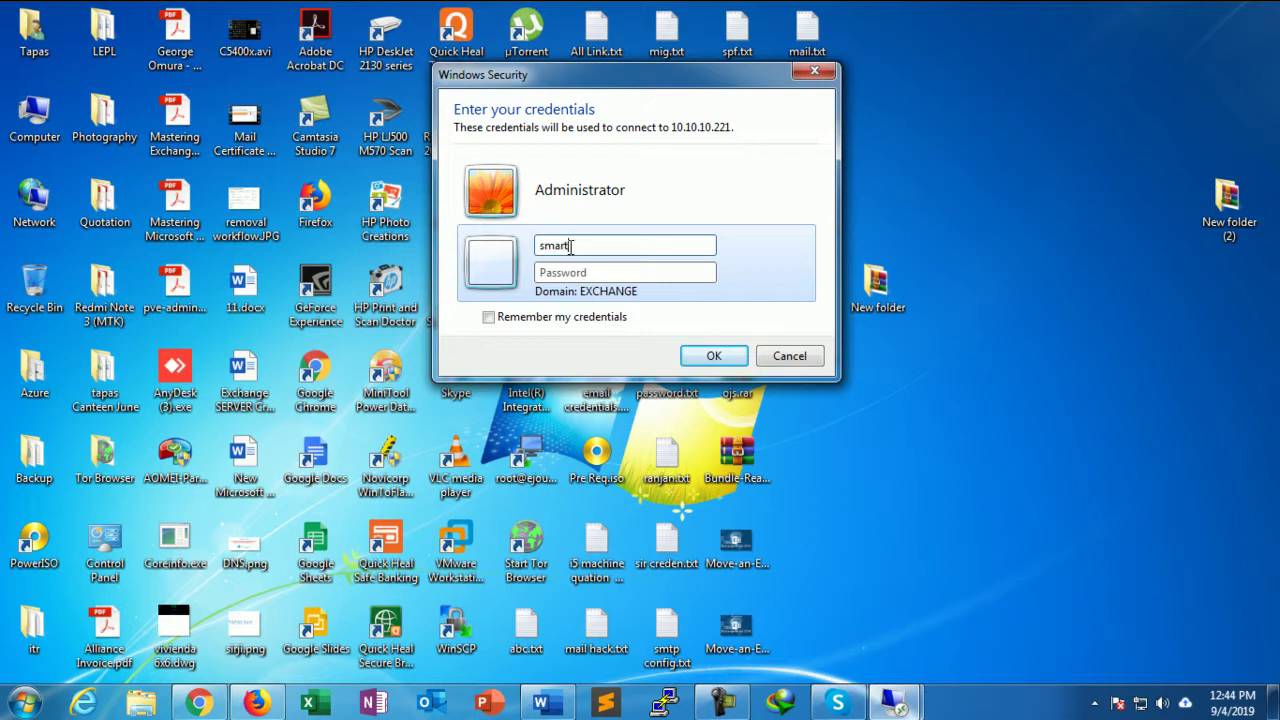
text(smartlab\administrator)
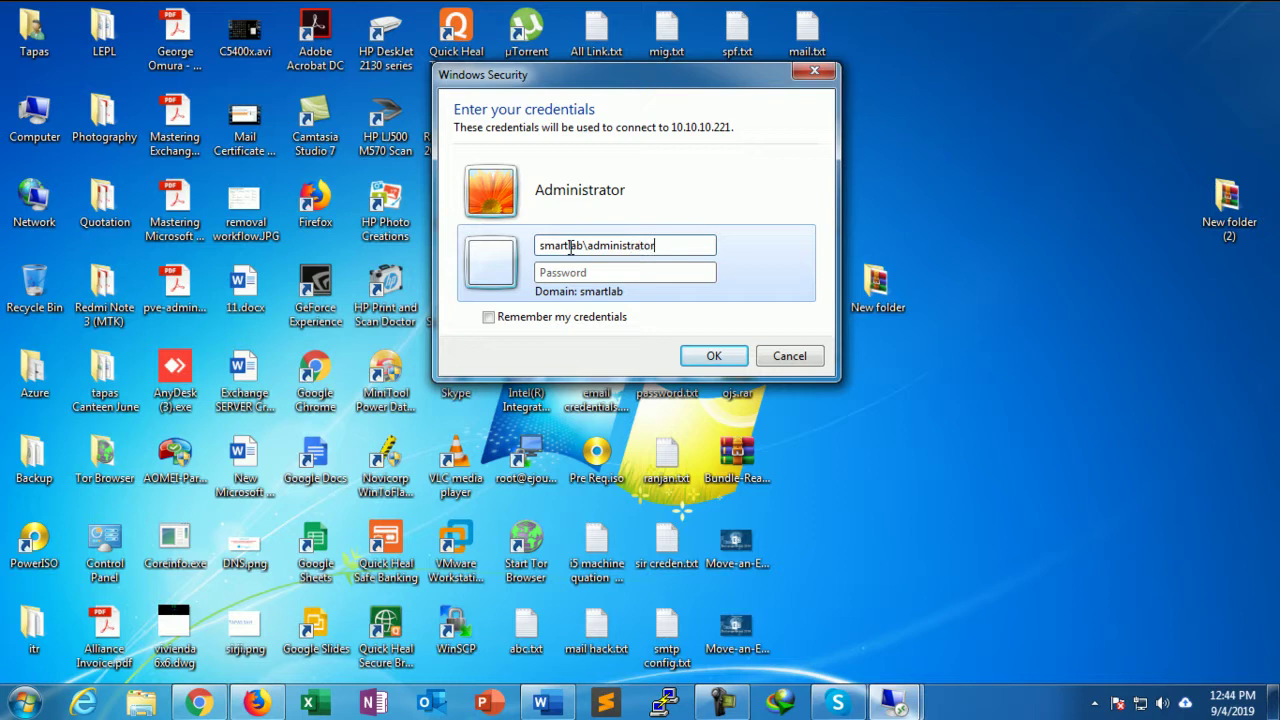
text(•)
key(Return)
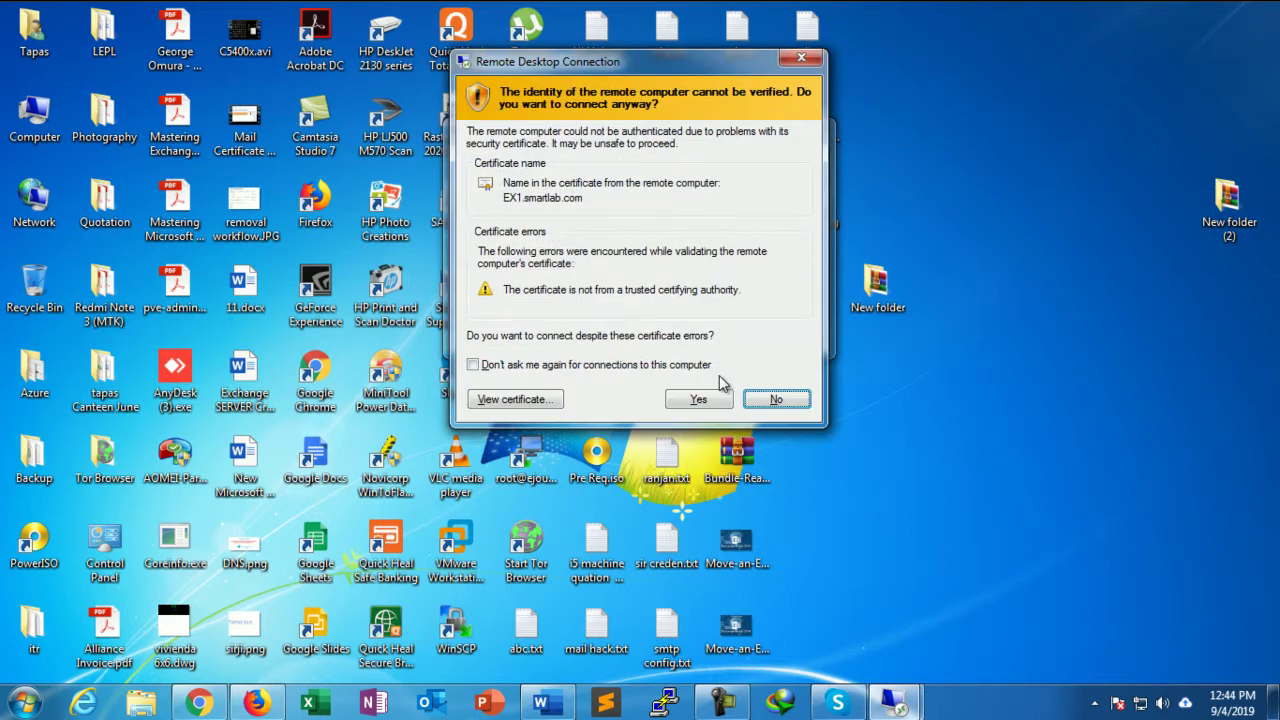
click(697, 402)
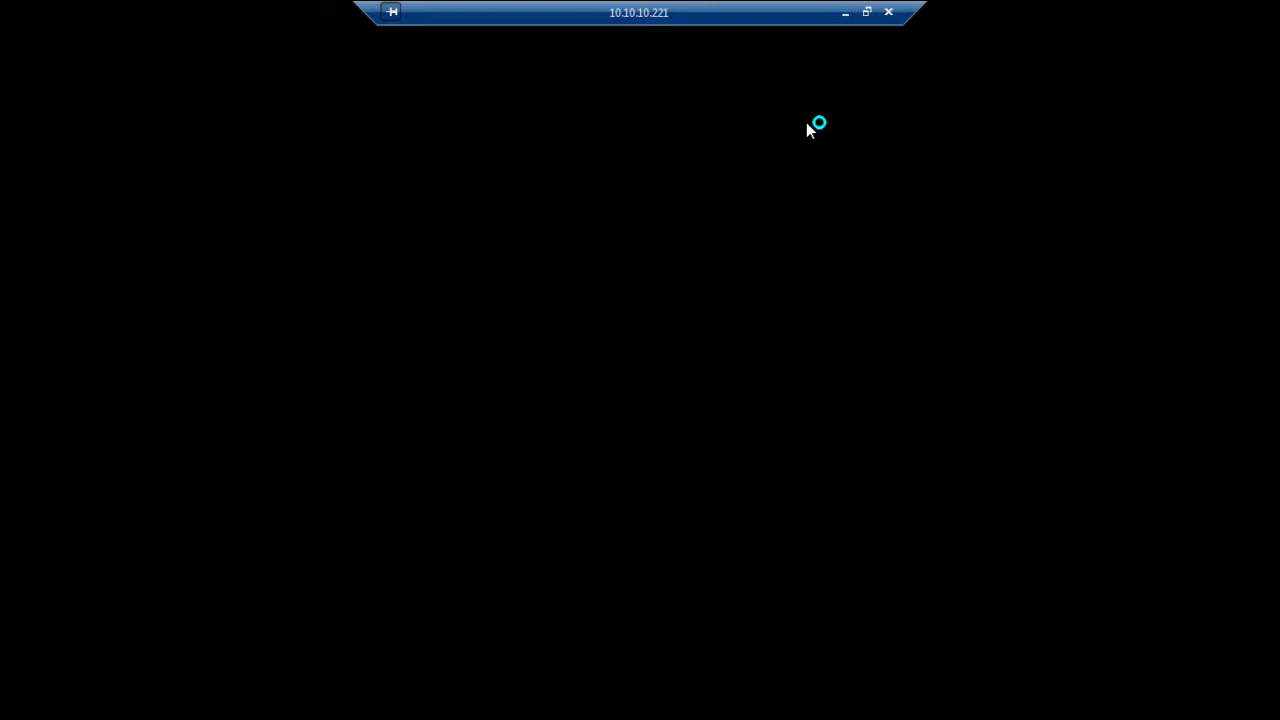
- Switch to the 10.10.10.220 session and open the Users container of smartlab.com in Active Directory Users and Computers
click(845, 13)
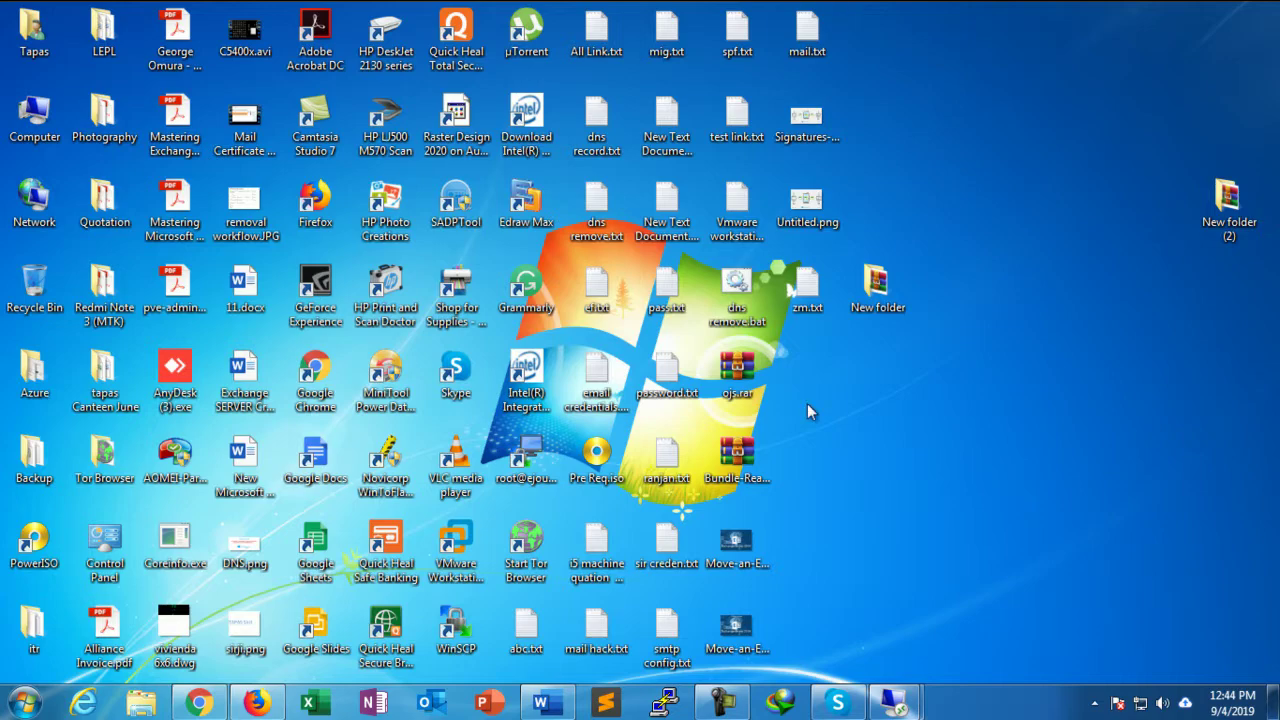
mouse_move(829, 700)
click(824, 607)
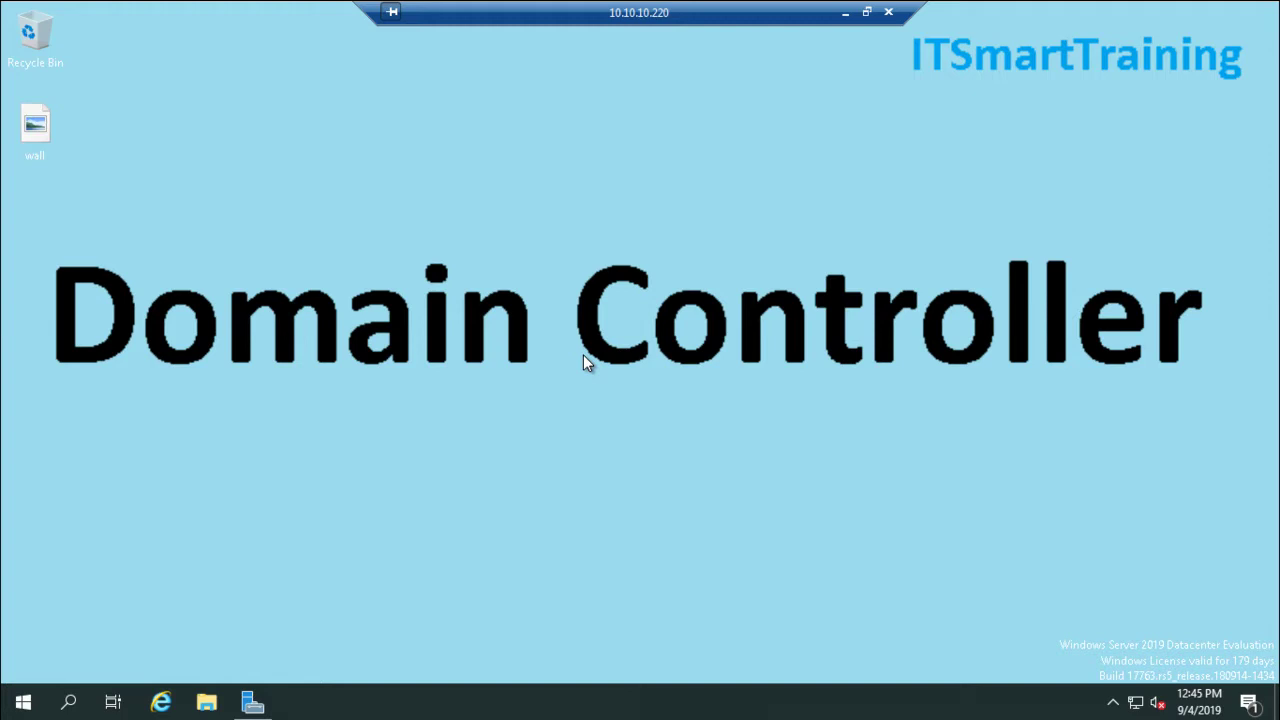
key(super+r)
key(Return)
click(151, 308)
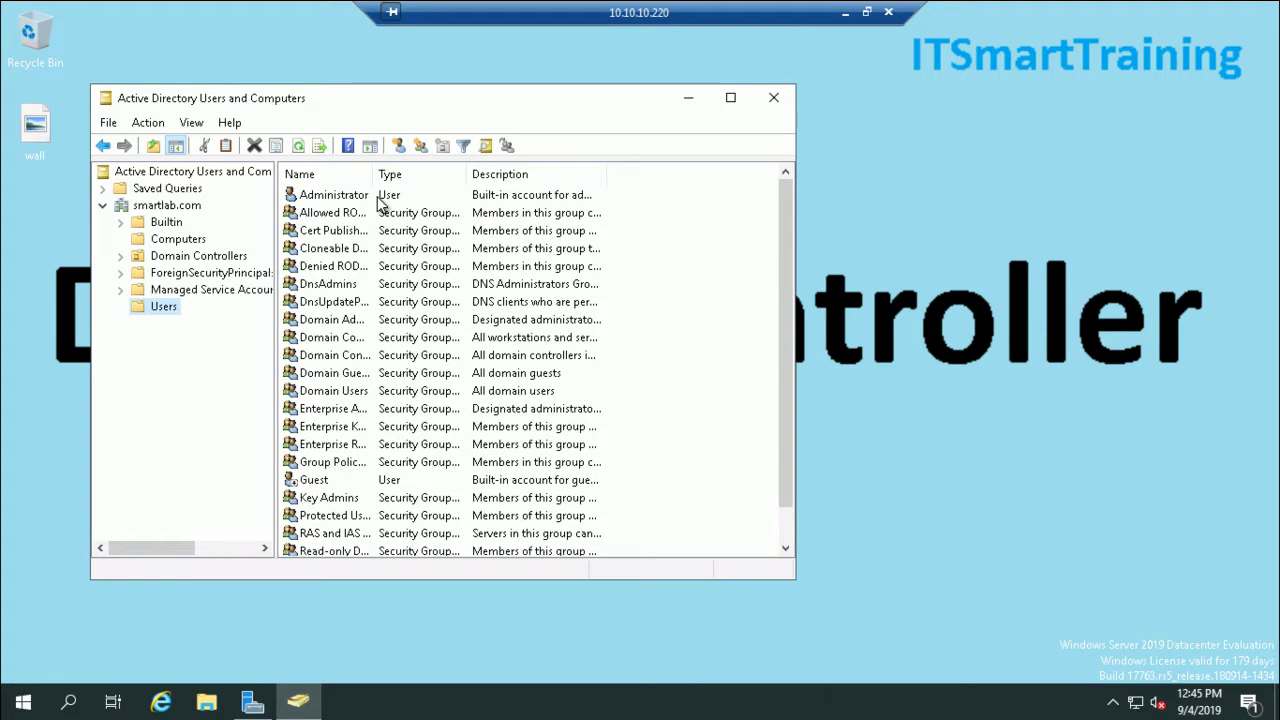
- Examine the Administrator user's account settings and group memberships, including Enterprise Admins and Schema Admins, and close Active Directory Users and Computers
click(380, 203)
right_click(380, 203)
click(437, 457)
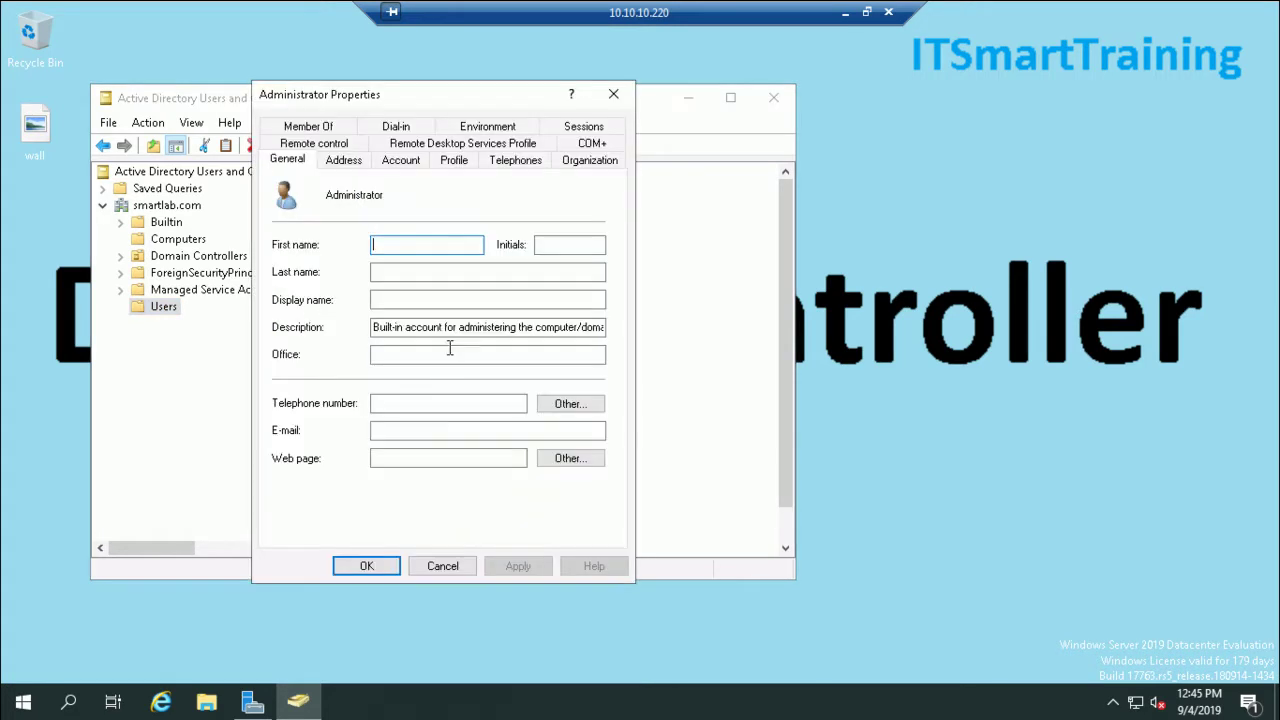
click(400, 165)
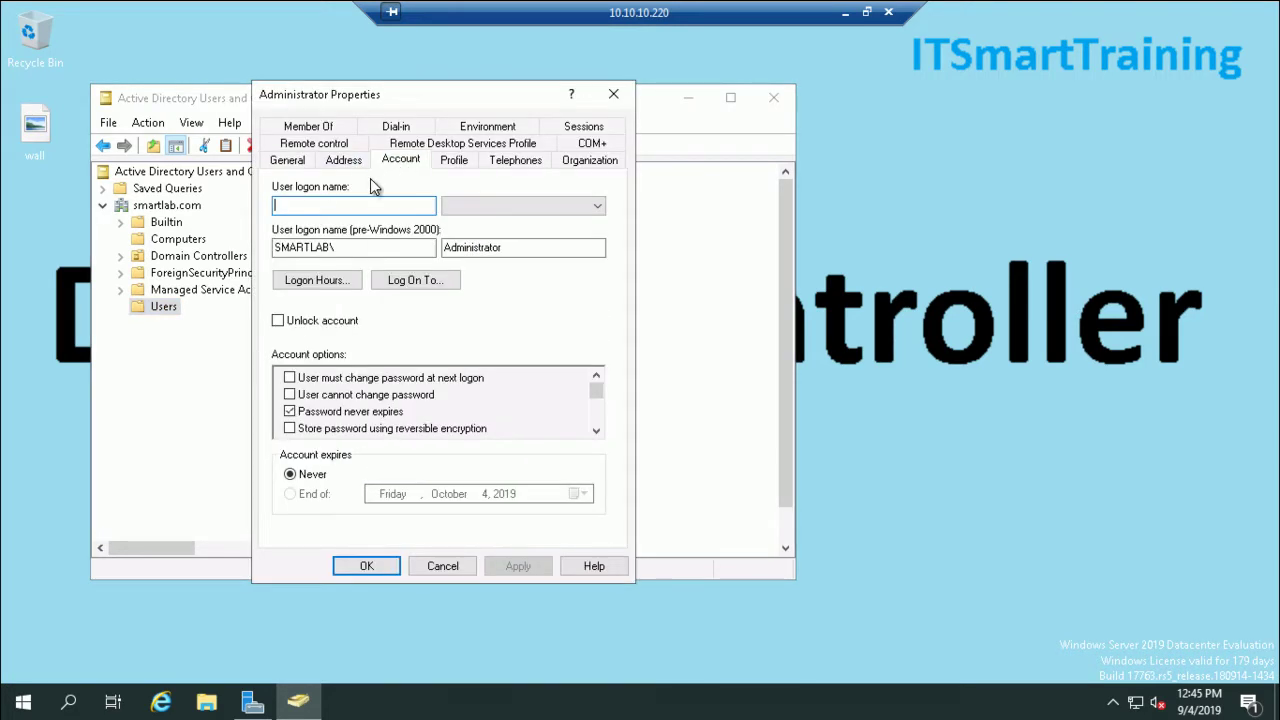
click(308, 127)
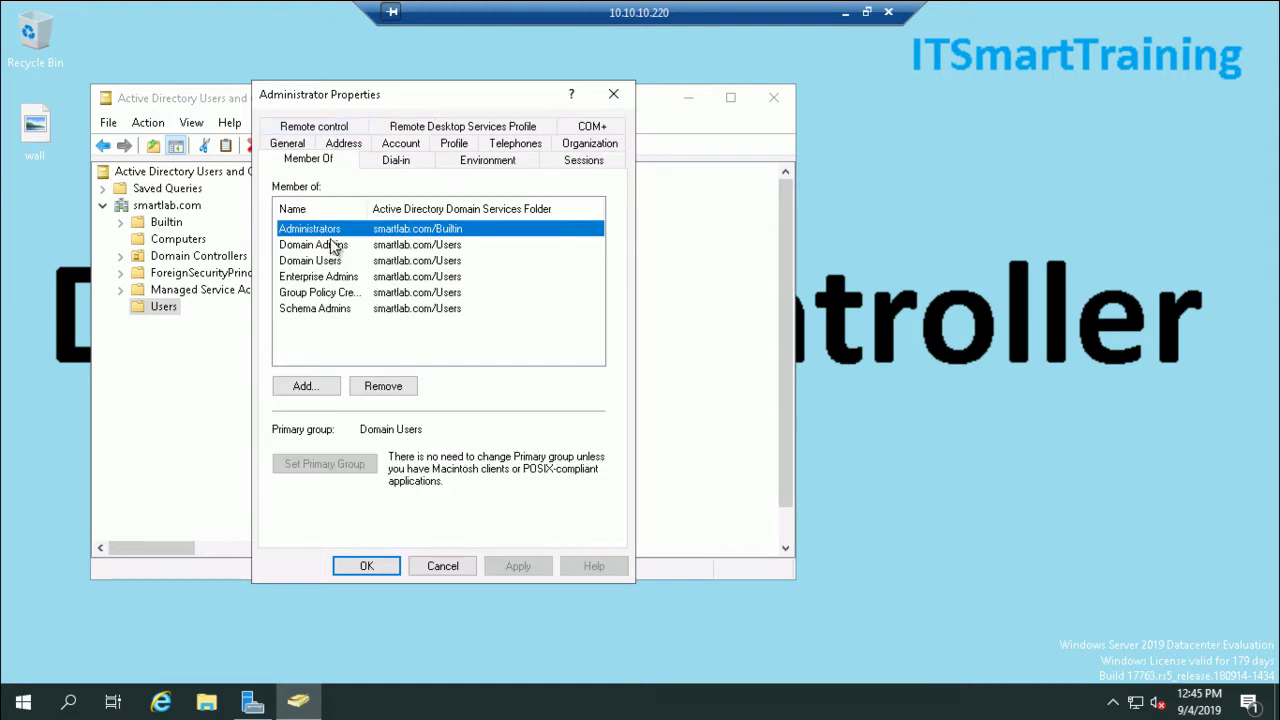
click(326, 279)
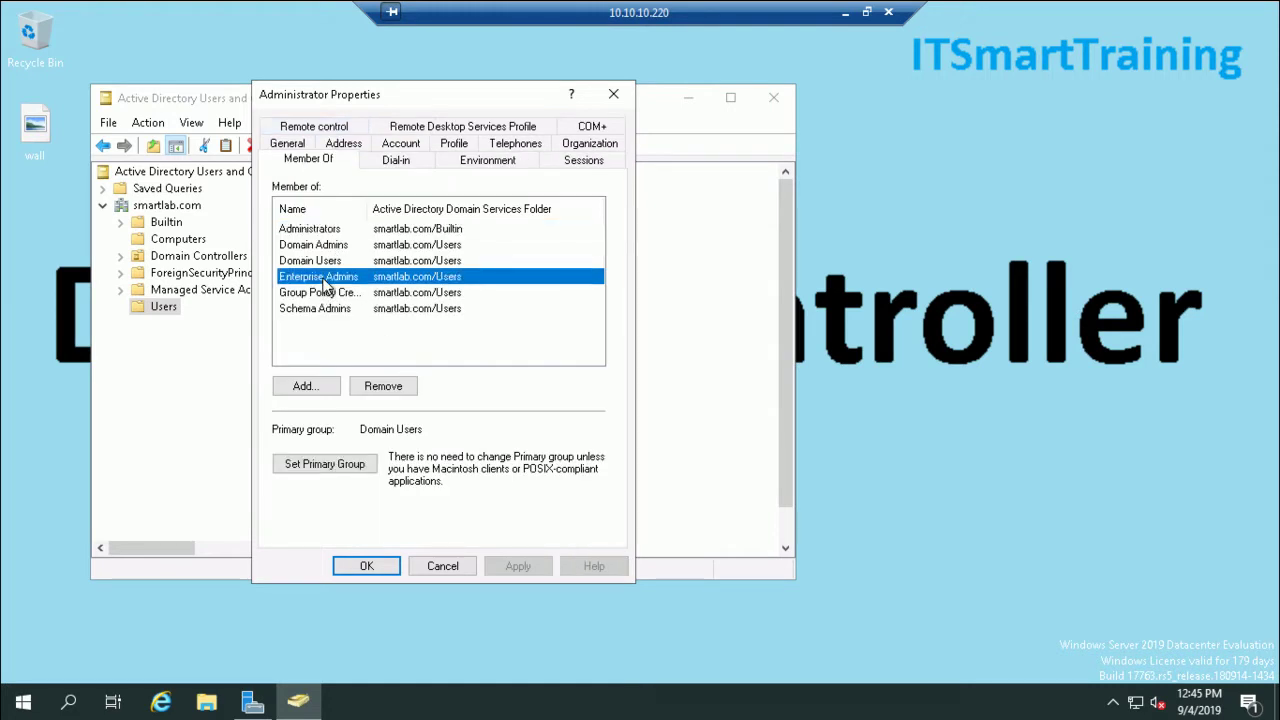
click(336, 310)
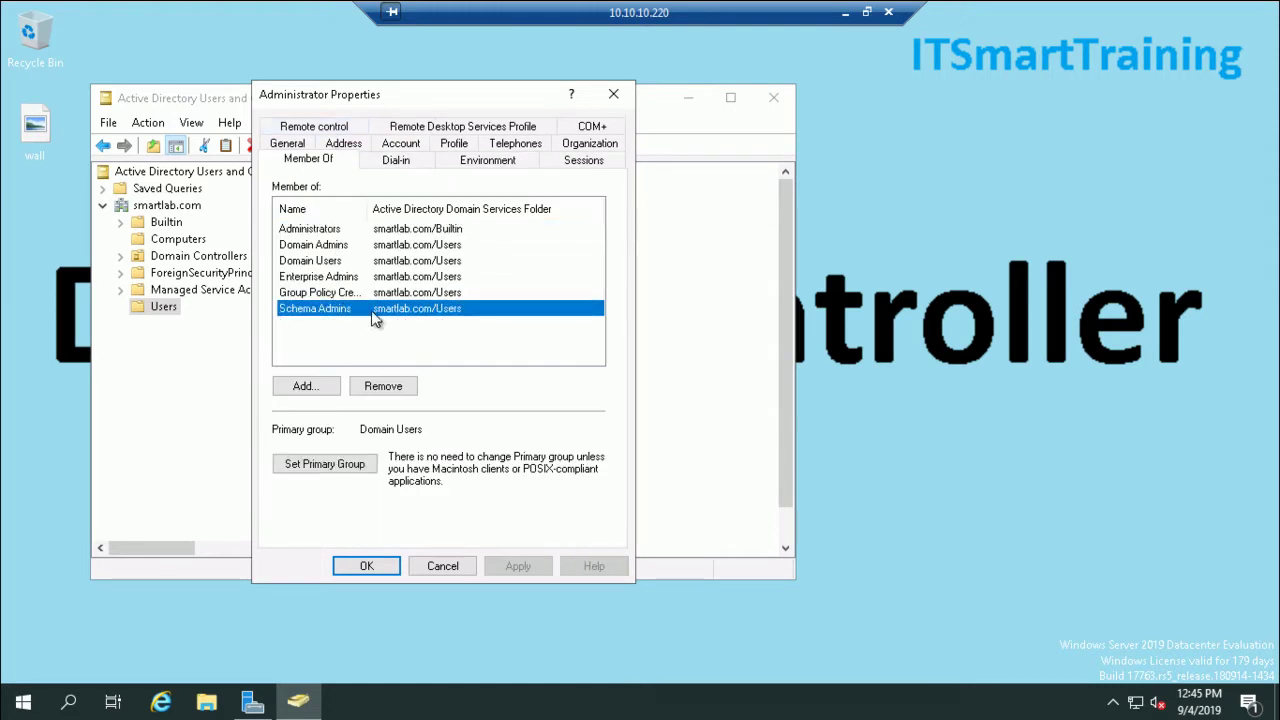
click(366, 566)
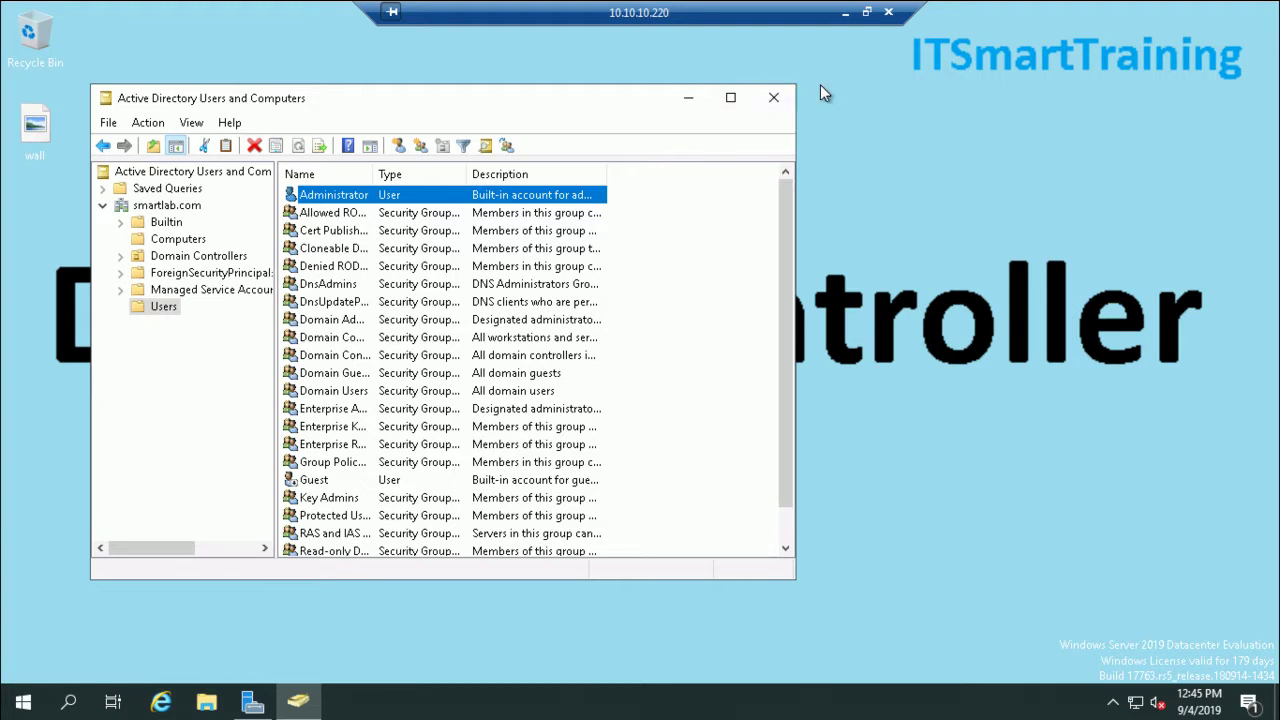
click(773, 97)
- Switch to the 10.10.10.221 remote session and close Server Manager
click(845, 12)
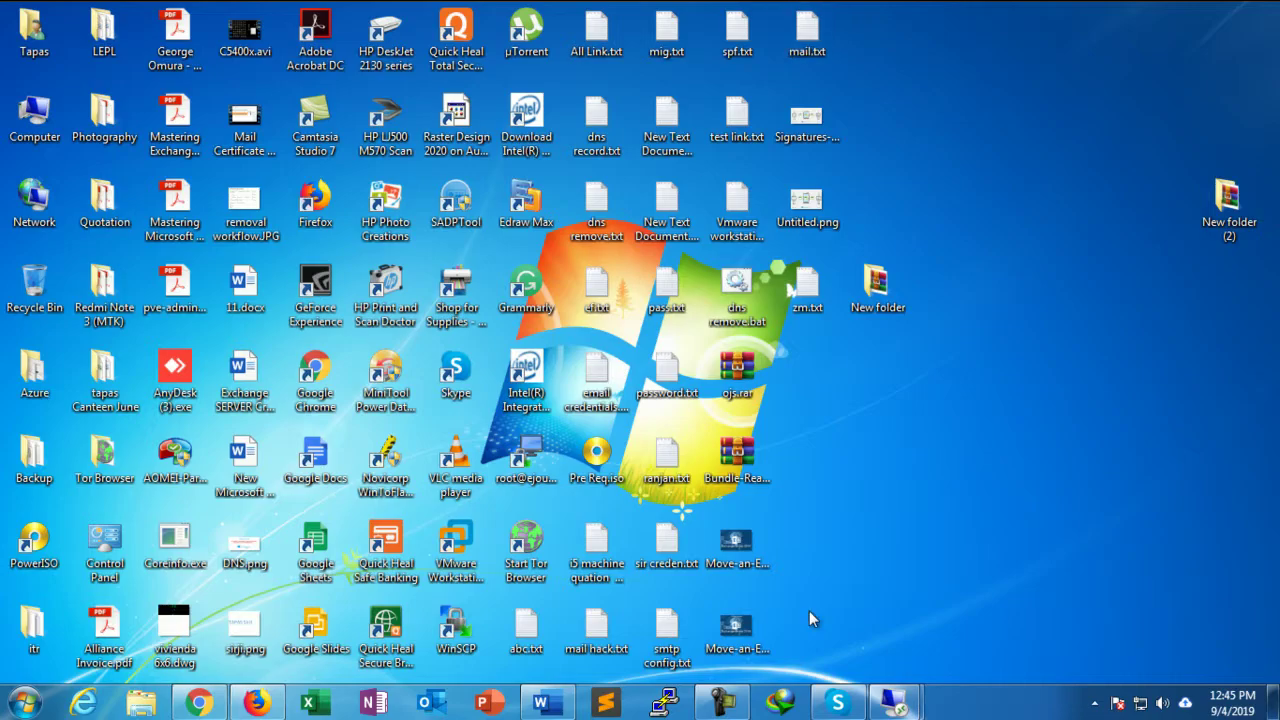
click(893, 703)
click(580, 132)
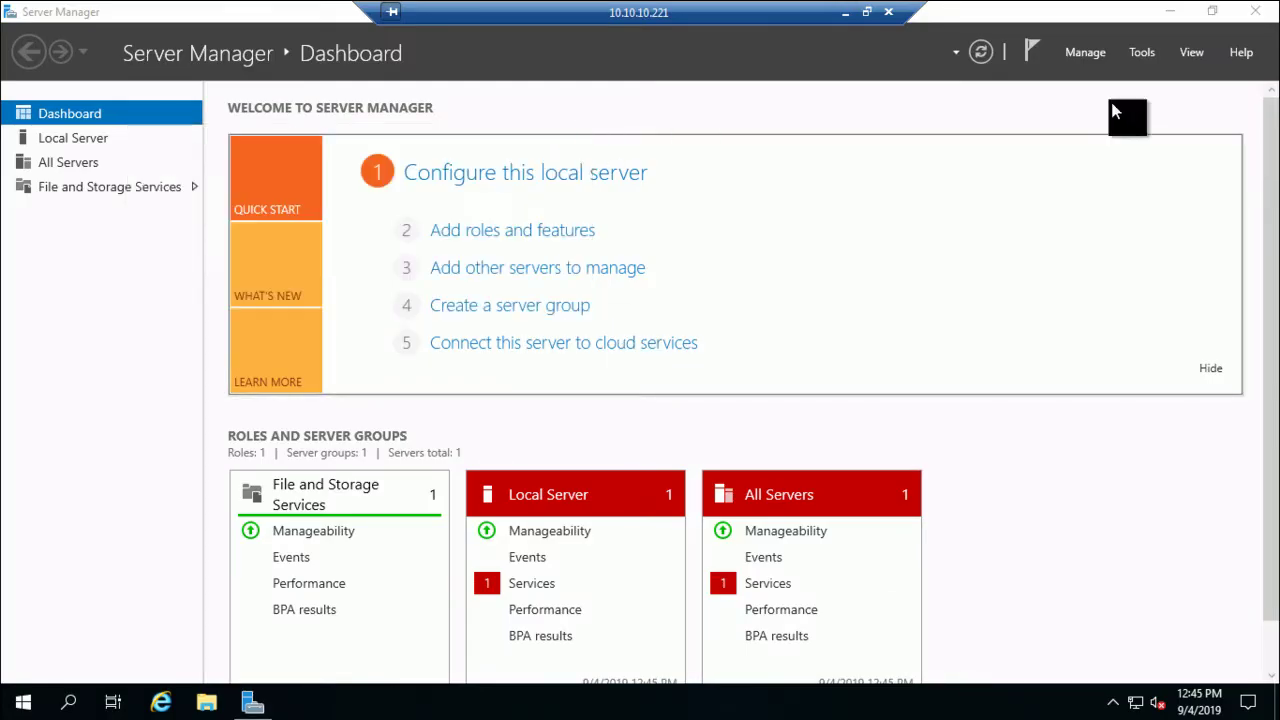
click(1255, 11)
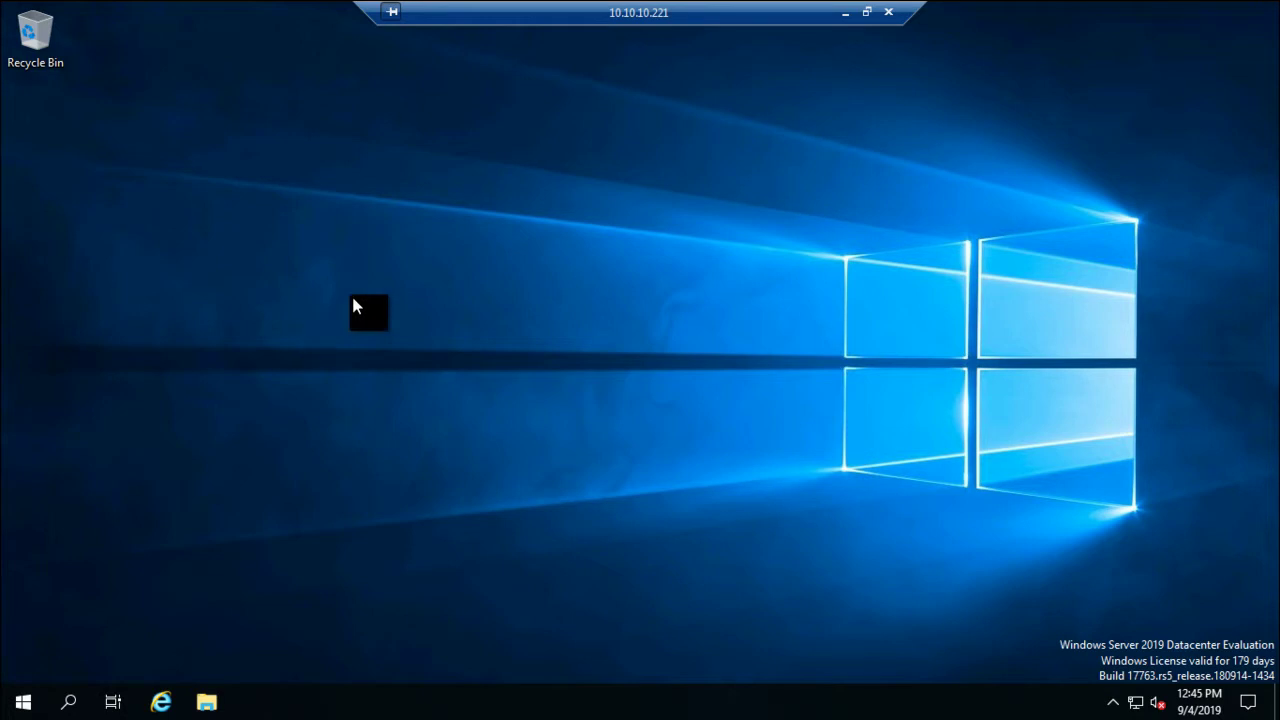
- Set the Untitled PNG file on Local Disk (C:) as the desktop background, close File Explorer and refresh the desktop
key(super+e)
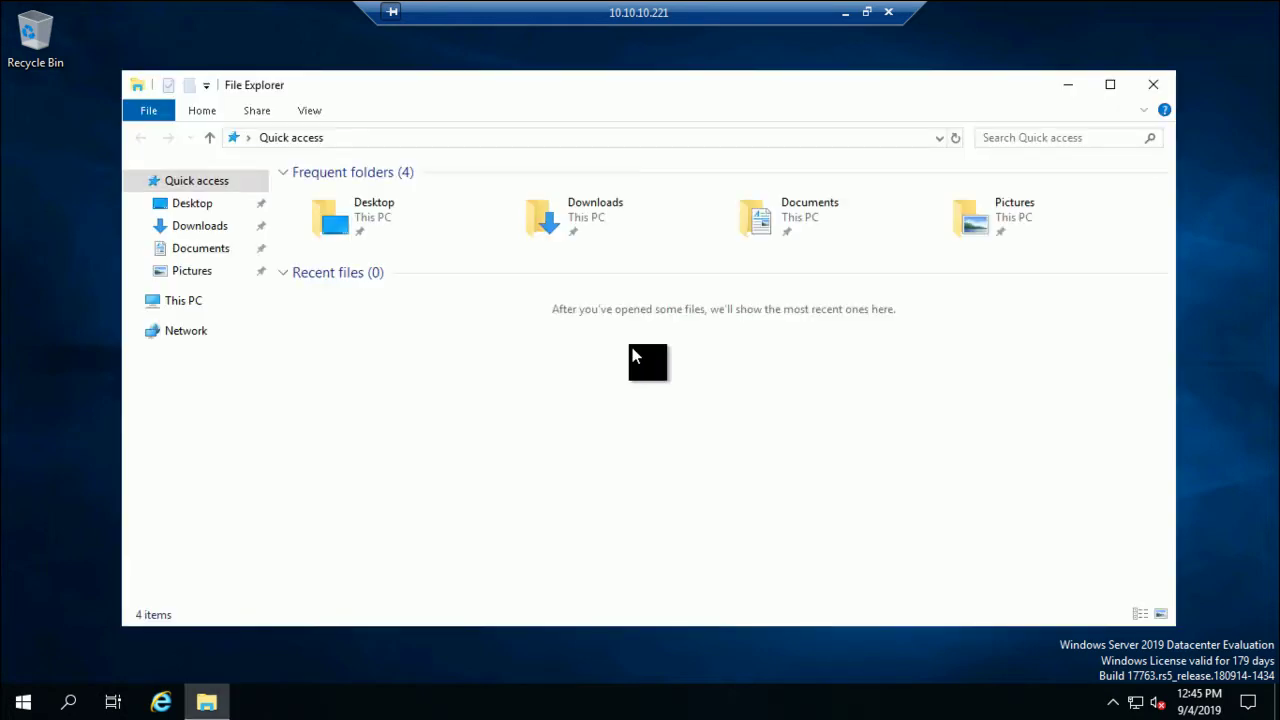
click(180, 300)
double_click(366, 395)
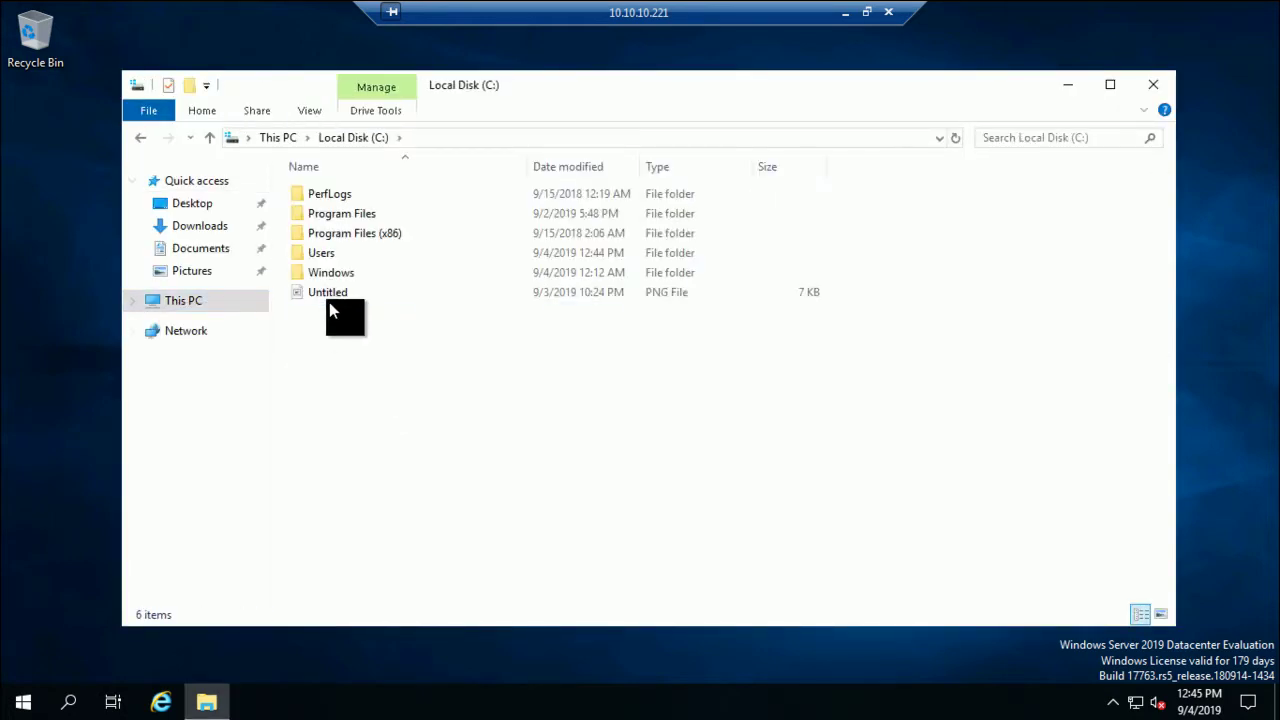
right_click(329, 299)
click(376, 354)
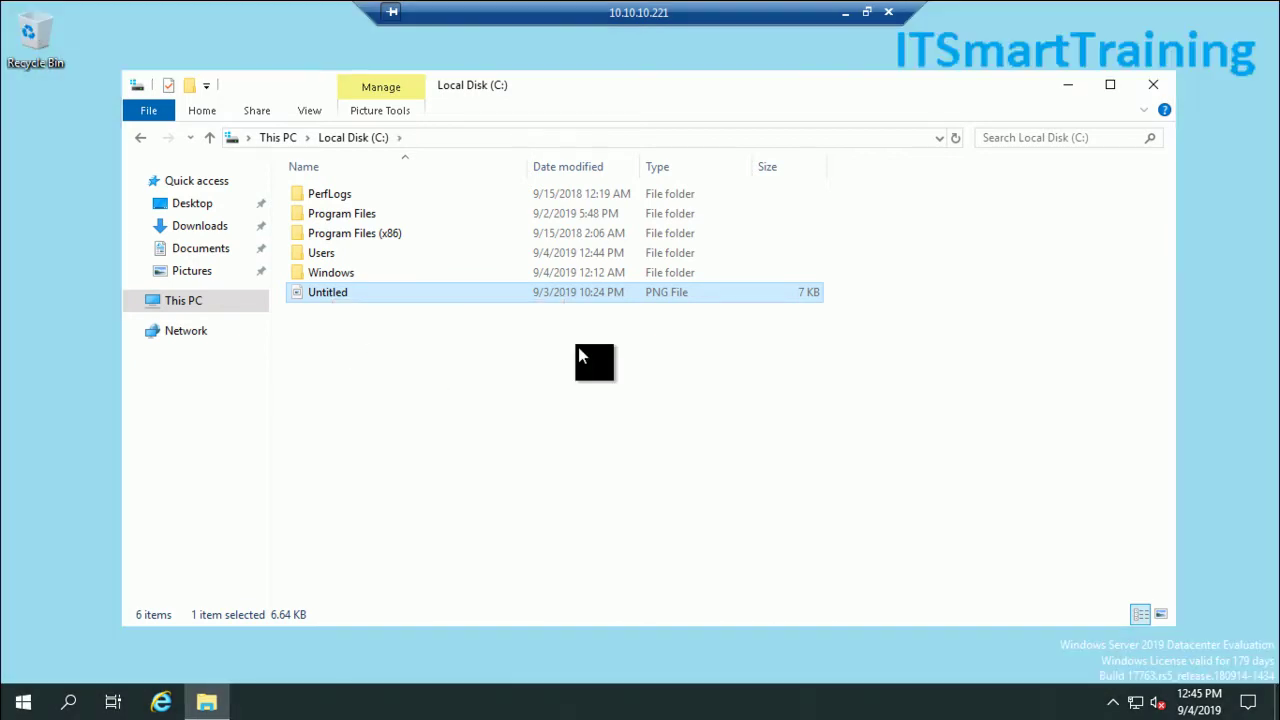
click(1153, 85)
right_click(766, 337)
click(820, 393)
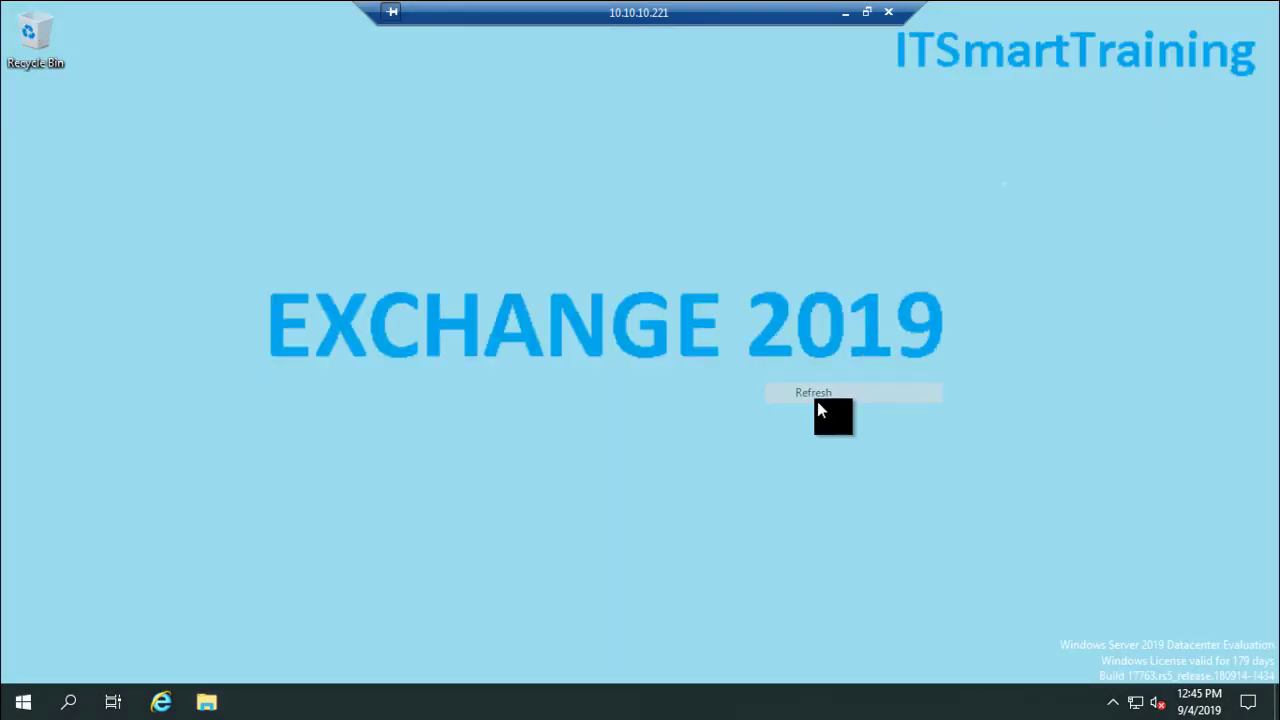
right_click(815, 390)
click(874, 449)
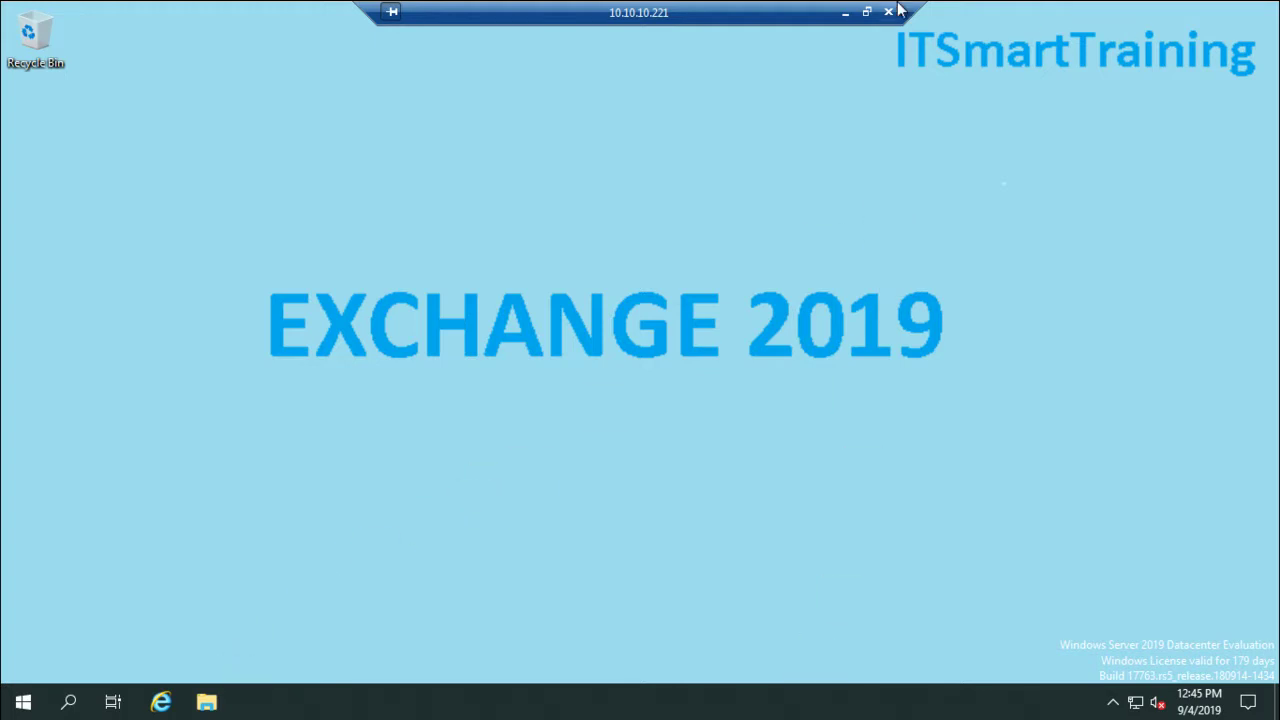
- Switch to the Exchange Server 2019 installation guide in Word and highlight the domain controller's operating system requirement
click(845, 12)
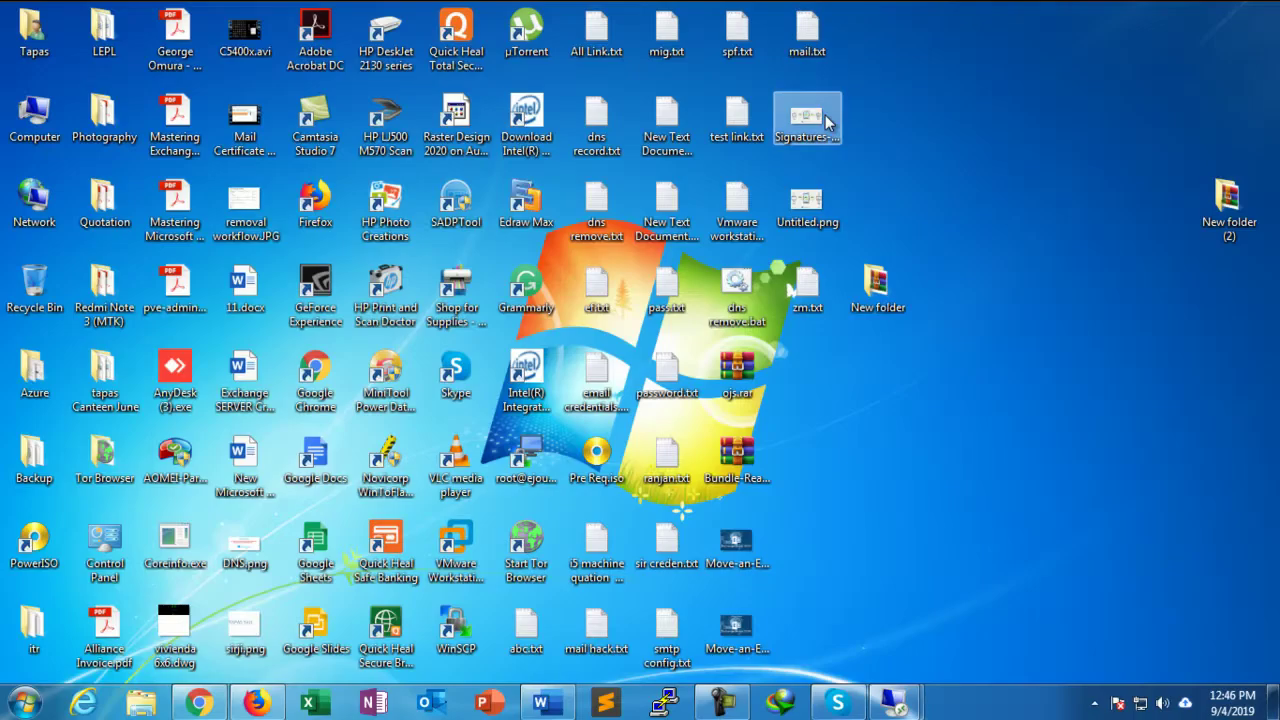
click(557, 700)
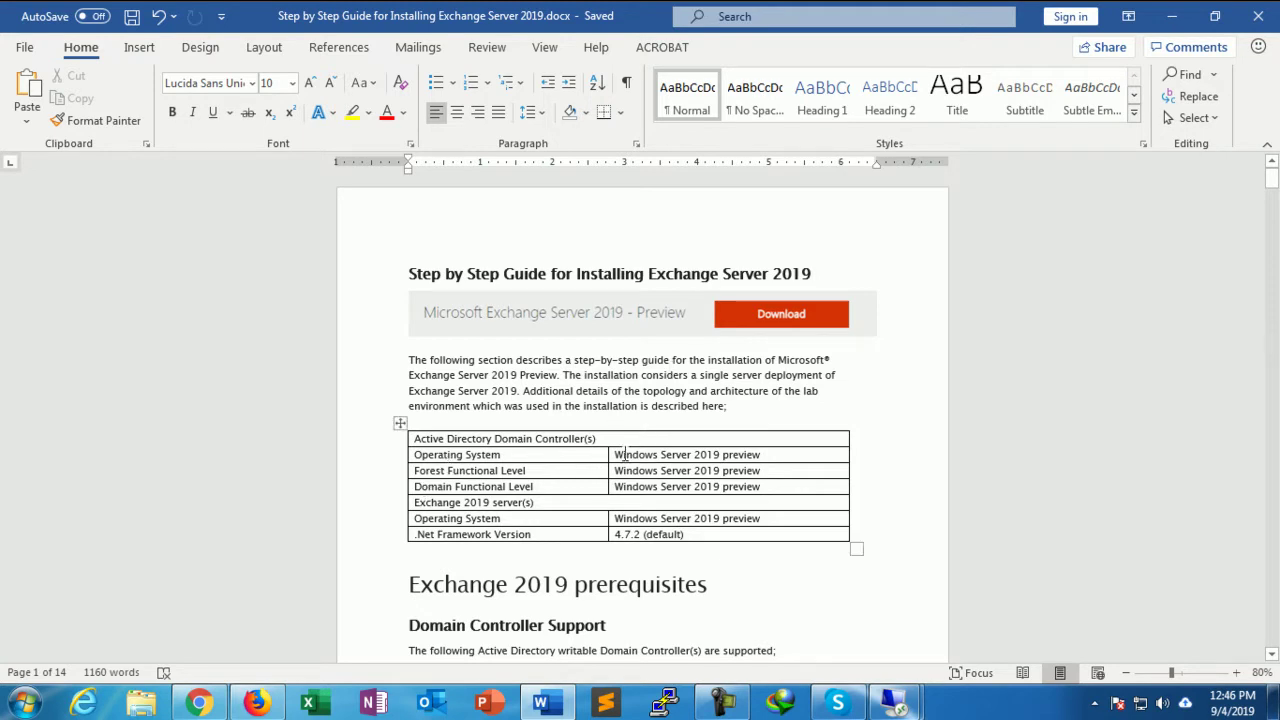
drag(616, 454, 744, 455)
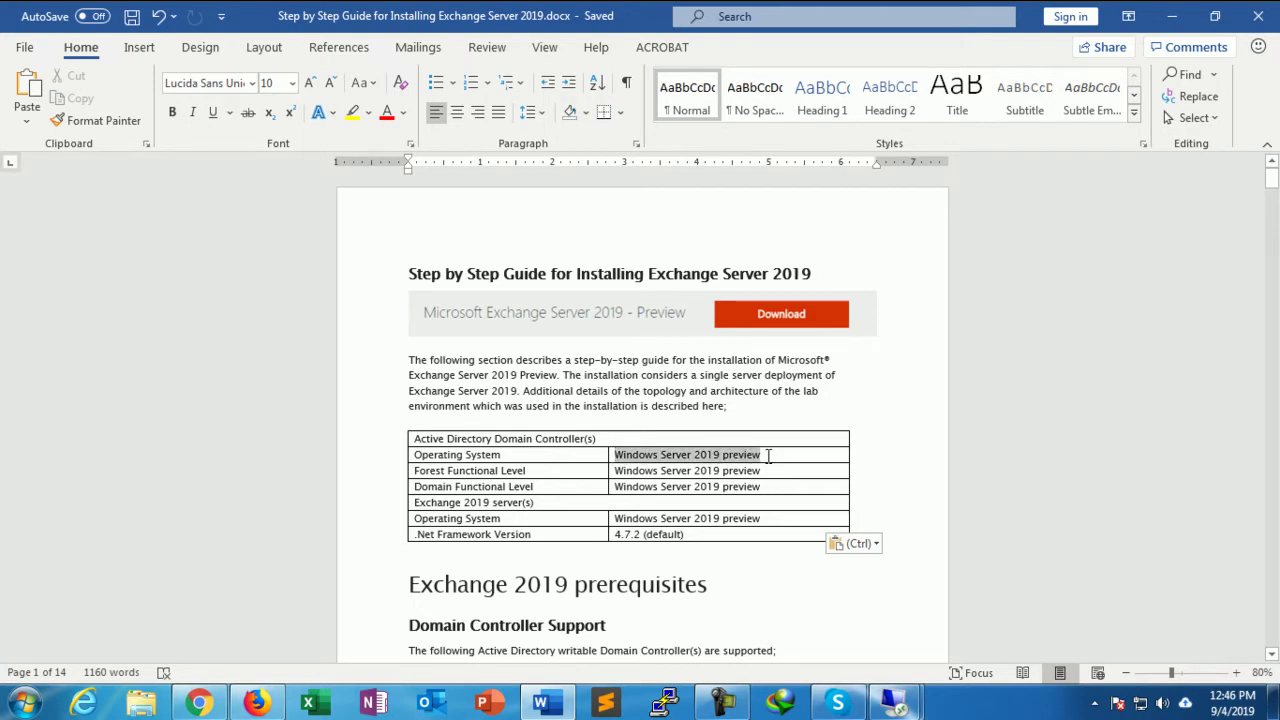
- Highlight the forest and domain functional level requirements and the Exchange server's operating system requirement in the guide's table
drag(768, 456, 768, 456)
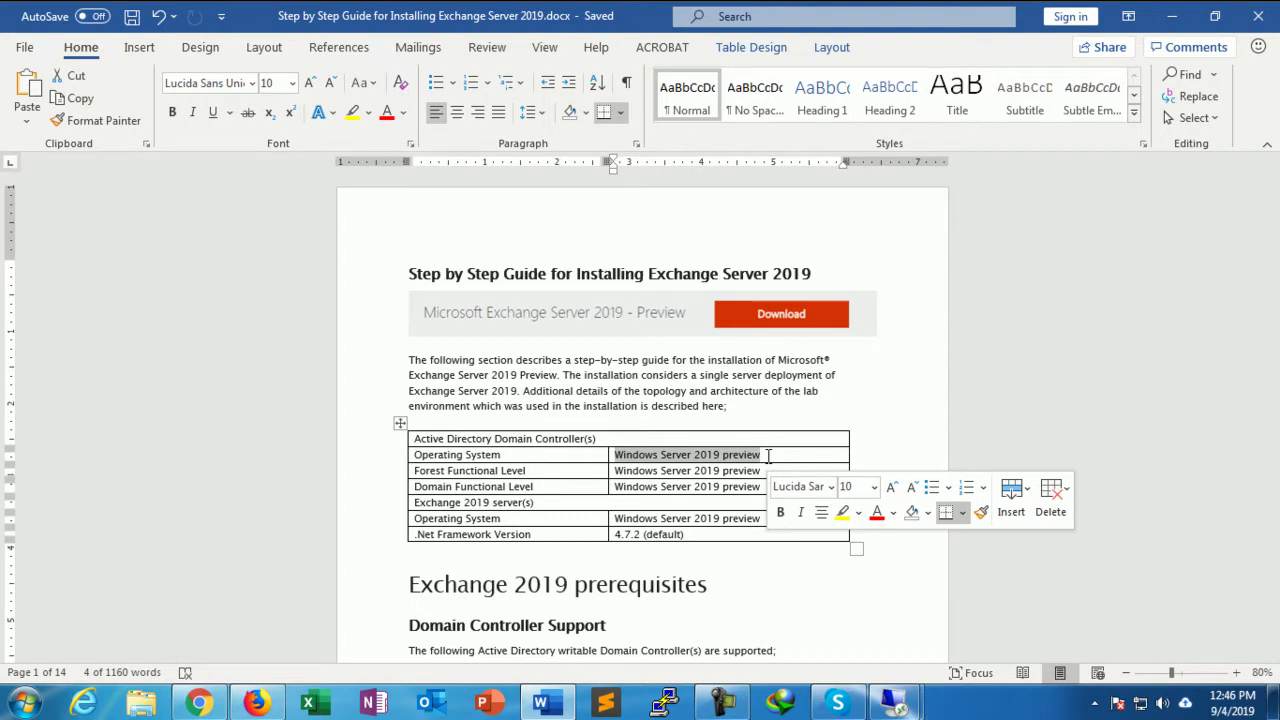
click(471, 471)
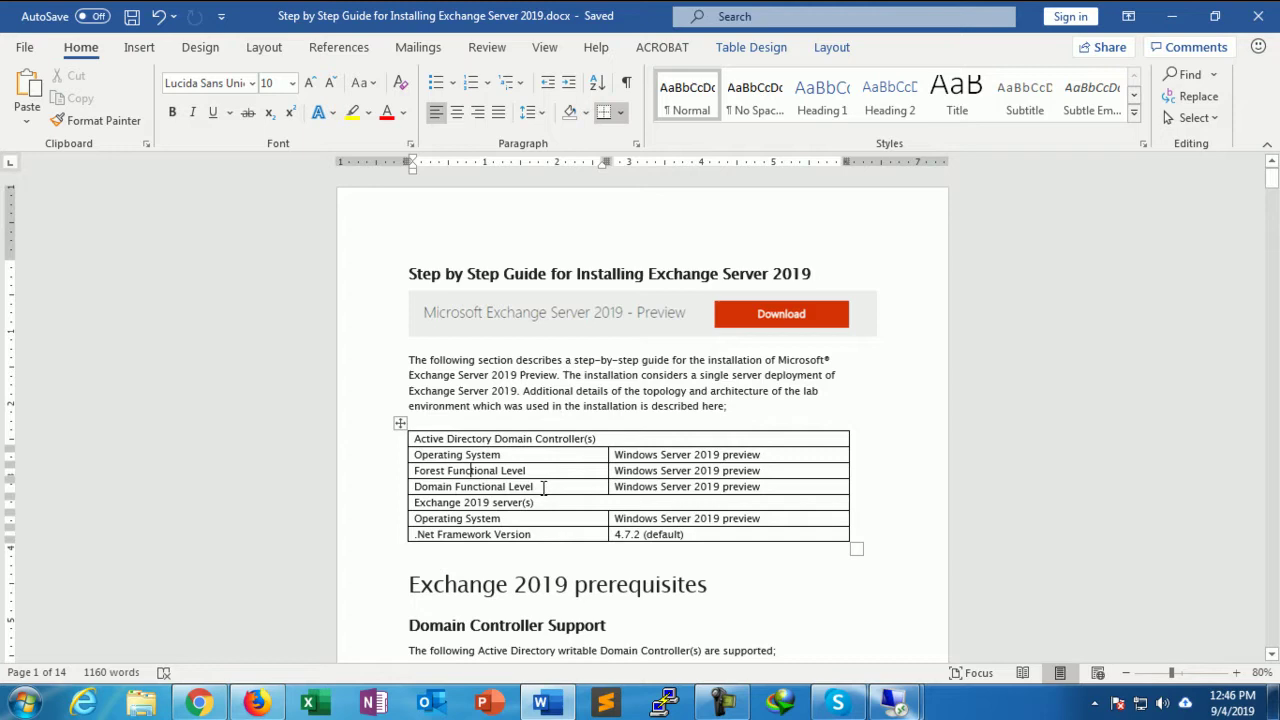
drag(616, 470, 752, 497)
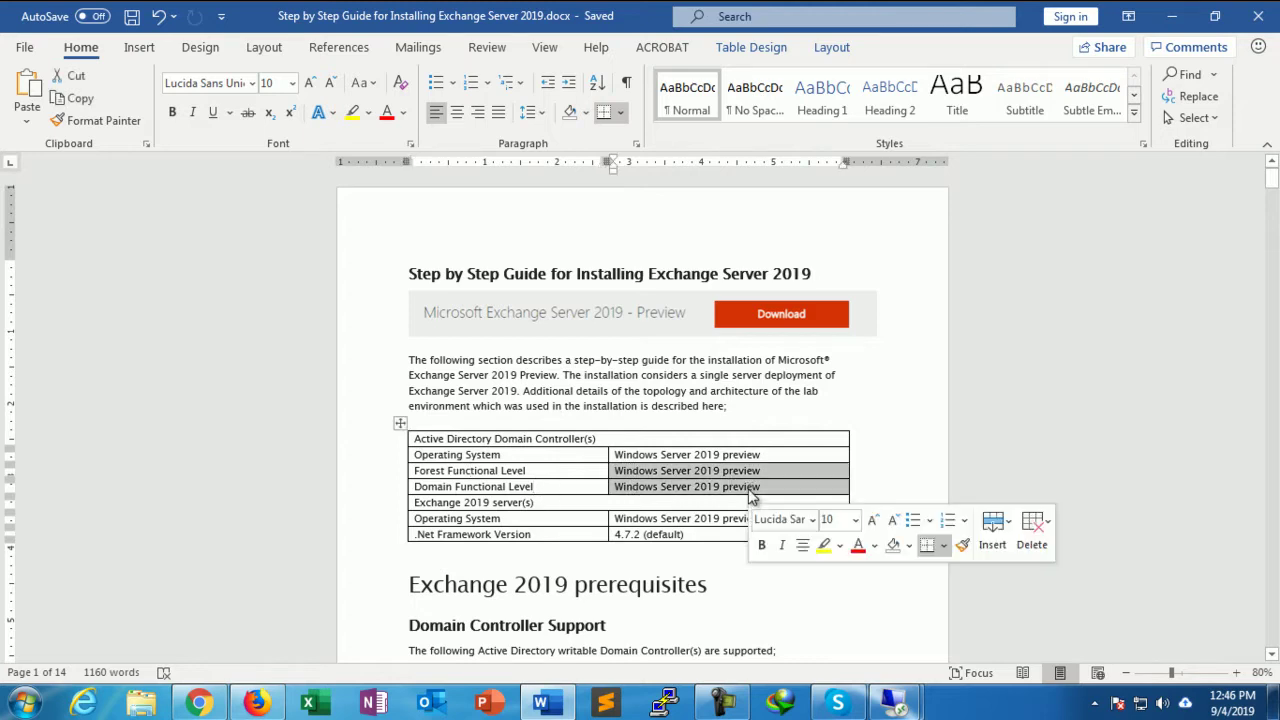
click(505, 502)
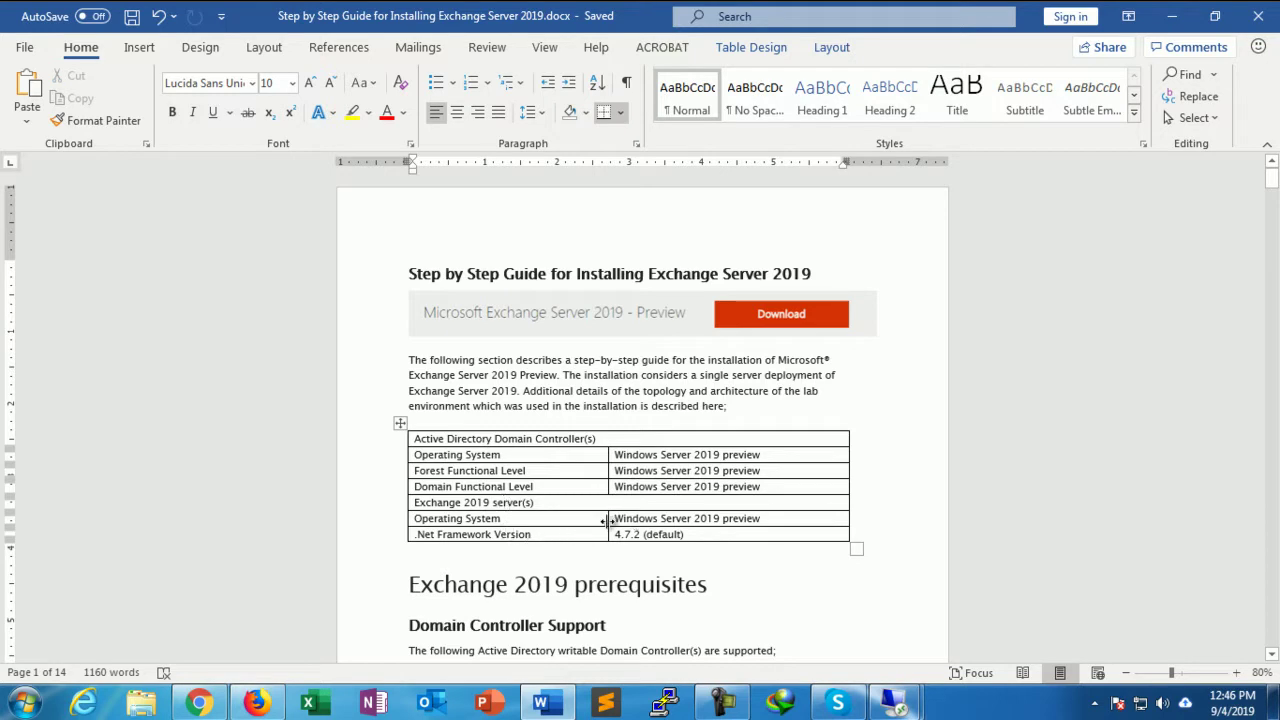
drag(616, 518, 762, 528)
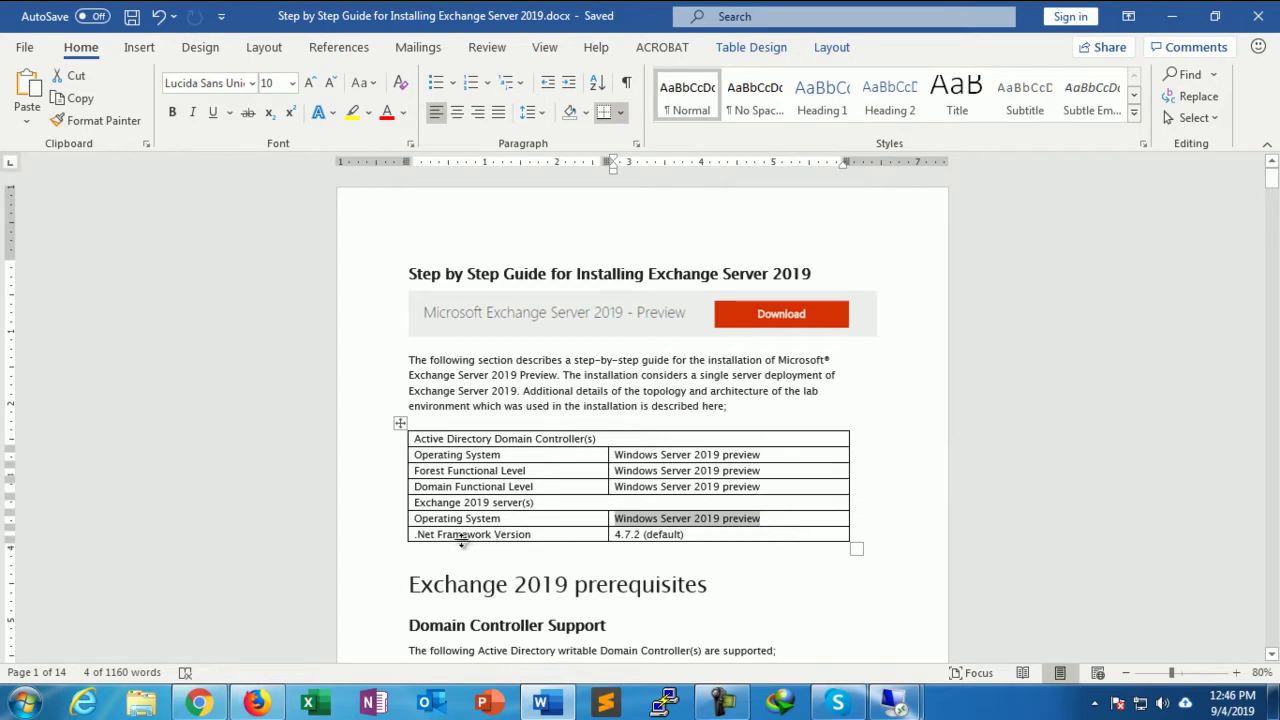
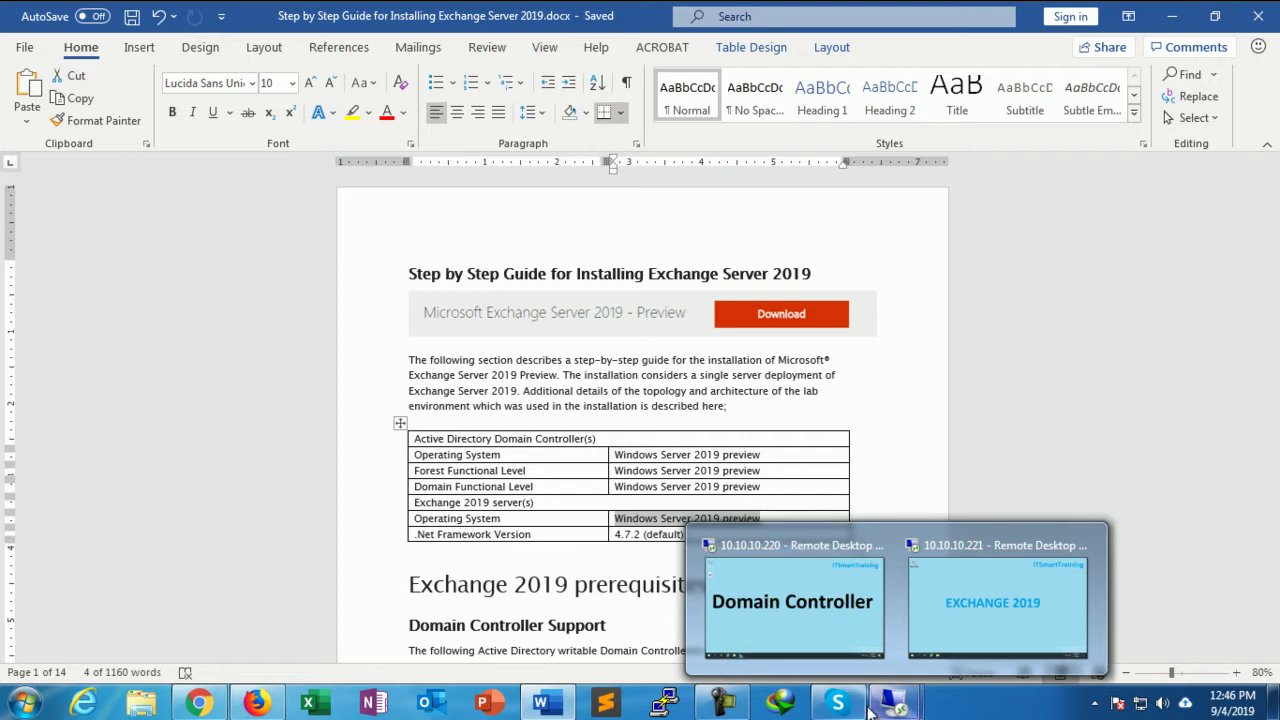
- Switch to the 10.10.10.220 remote session and check smartlab.com's domain and forest functional levels in Active Directory Domains and Trusts
click(793, 600)
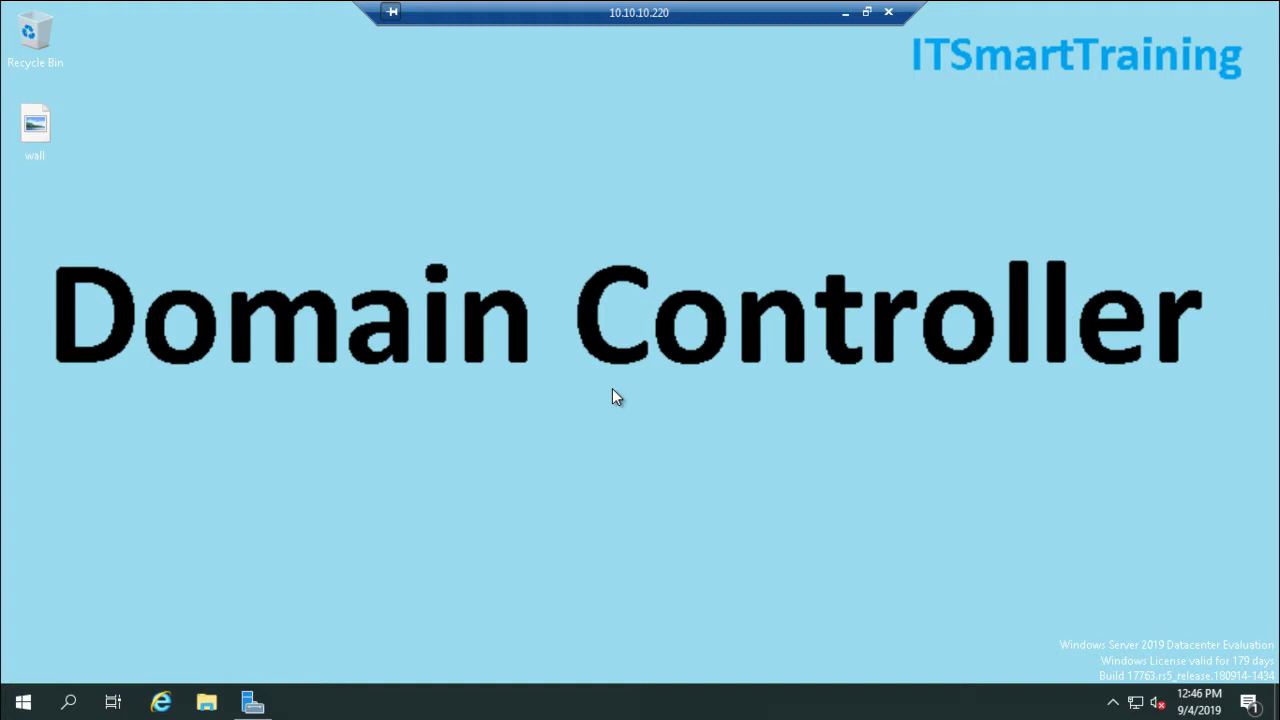
key(super+r)
text(domai)
key(Return)
right_click(103, 128)
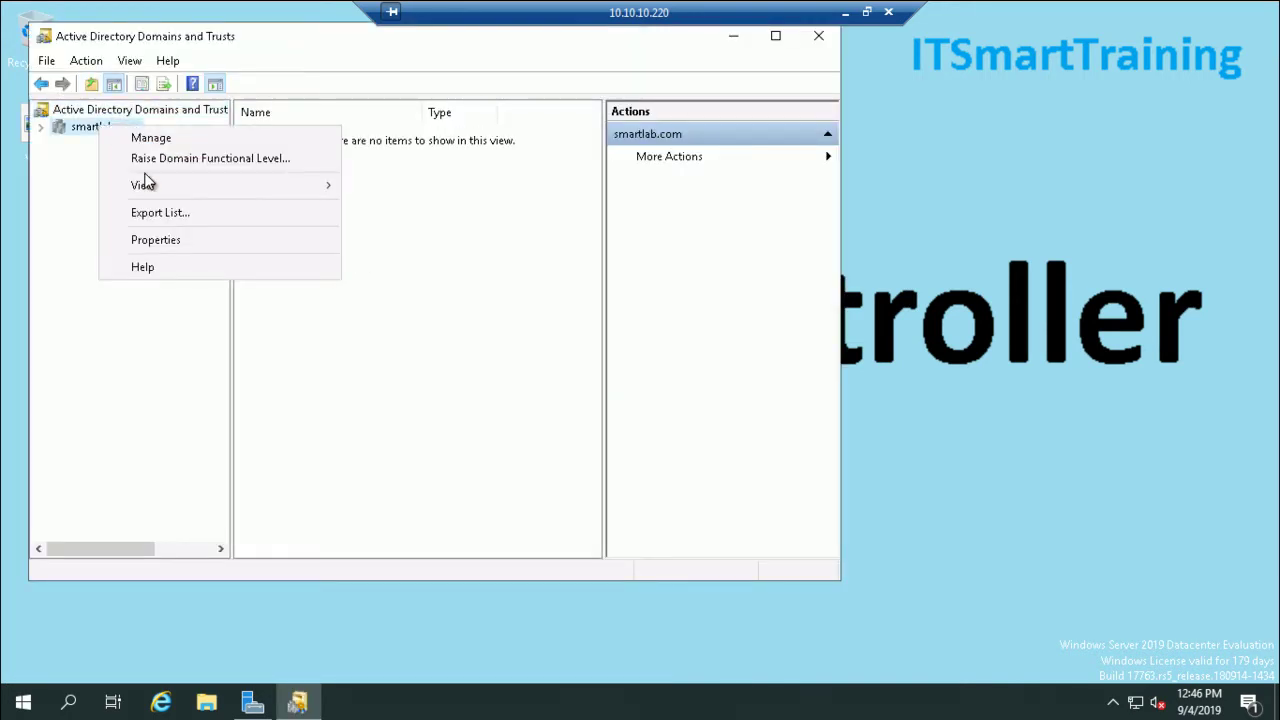
click(183, 240)
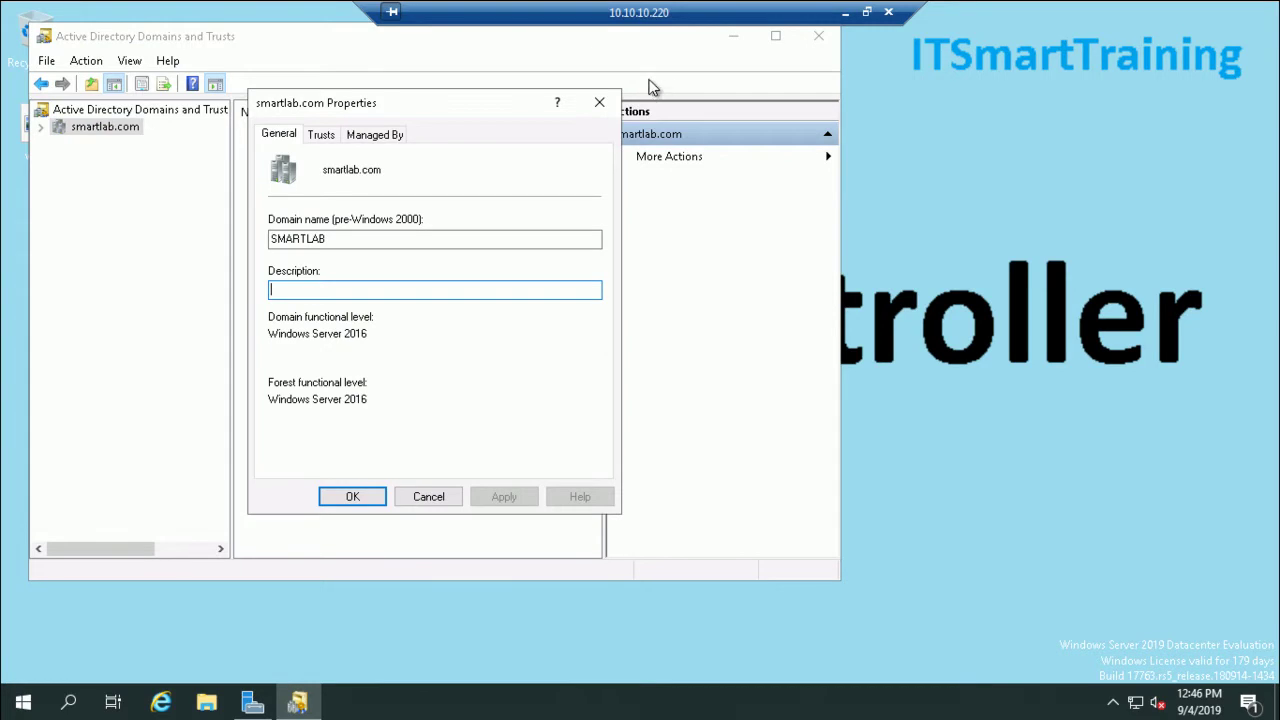
click(601, 100)
- Check whether smartlab.com's domain functional level can be raised, and close Active Directory Domains and Trusts
right_click(126, 109)
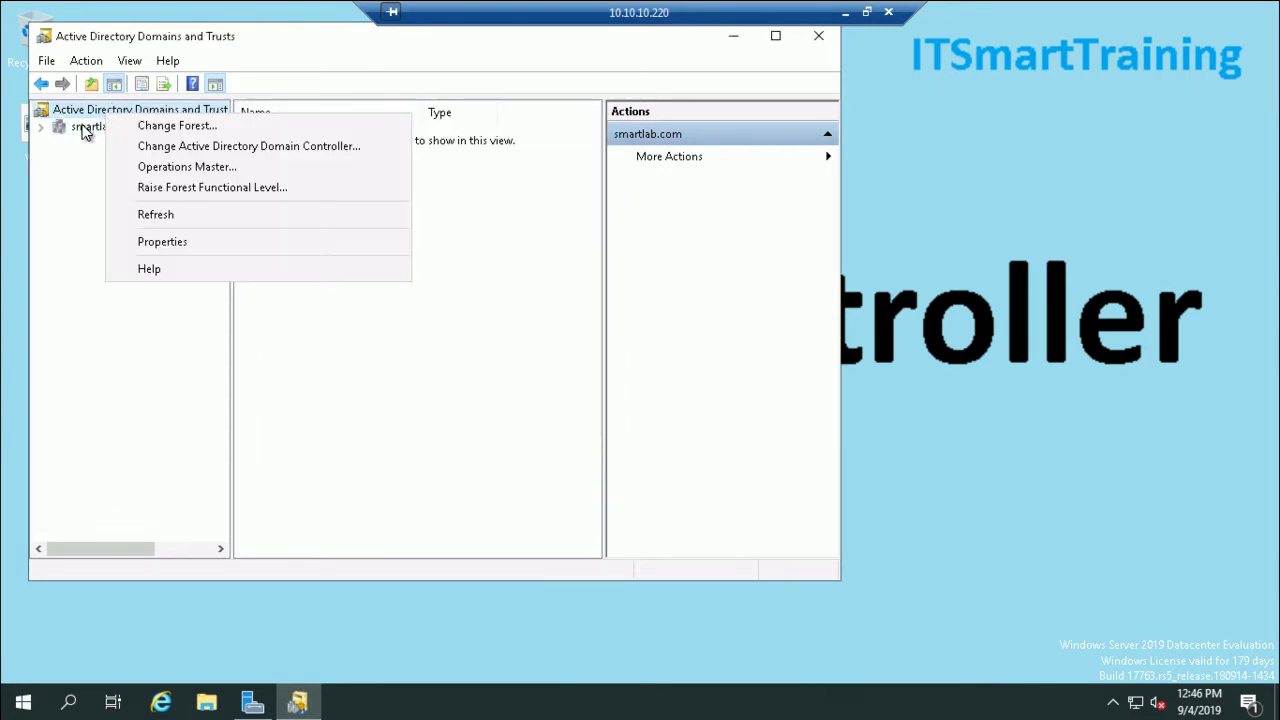
right_click(84, 128)
click(137, 164)
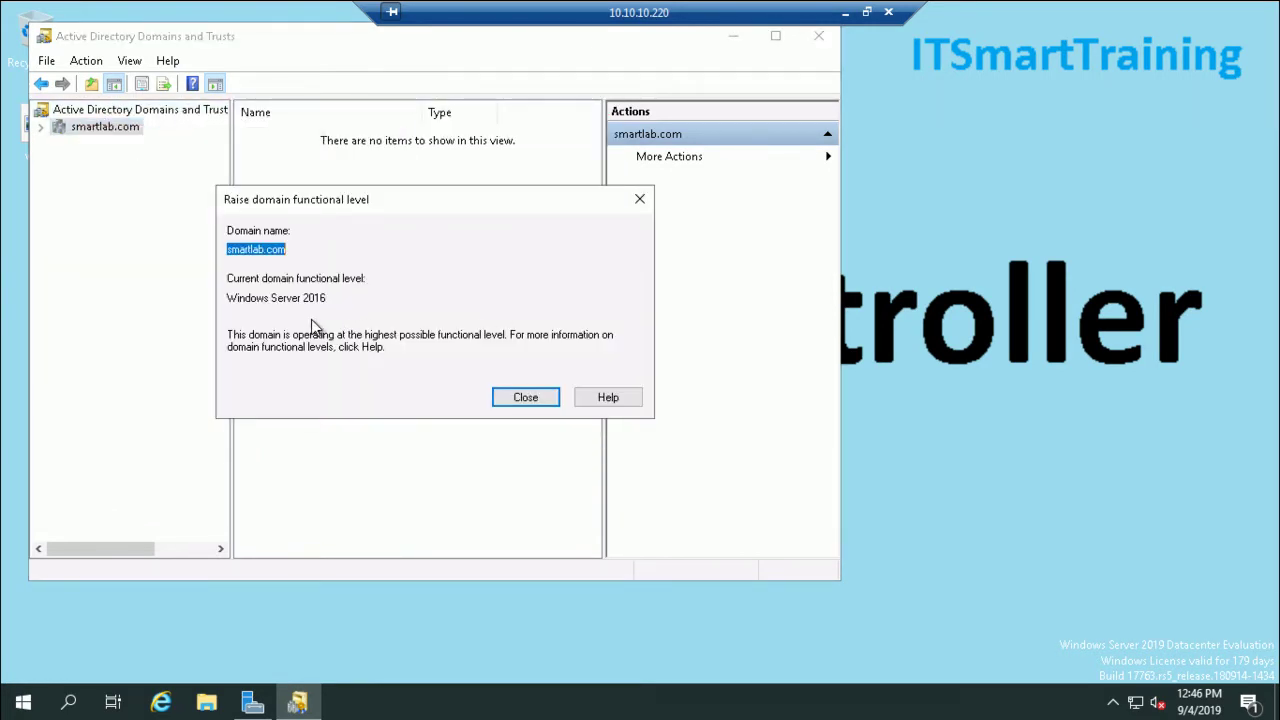
click(520, 397)
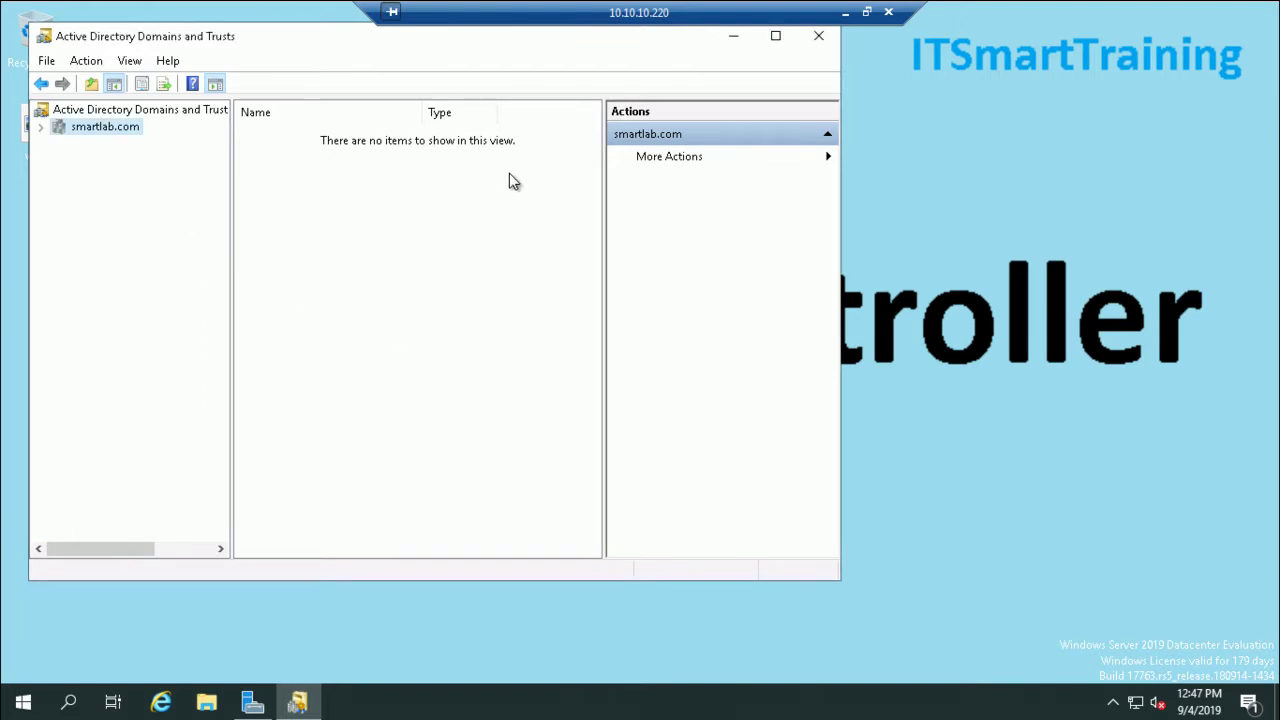
click(78, 130)
click(820, 38)
- Refresh the domain controller's desktop, return to the Word guide and highlight each supported domain controller version under Domain Controller Support
right_click(889, 172)
click(927, 229)
click(845, 13)
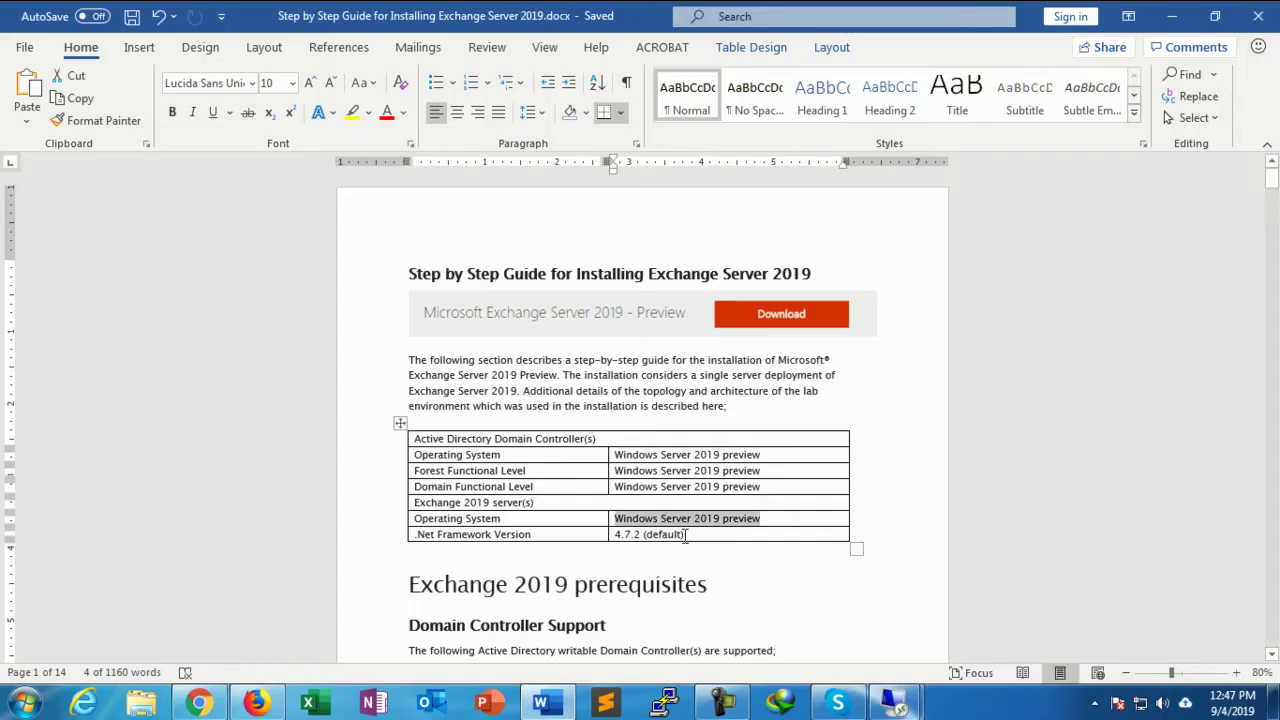
scroll(686, 530, down, 5)
scroll(686, 535, down, 1)
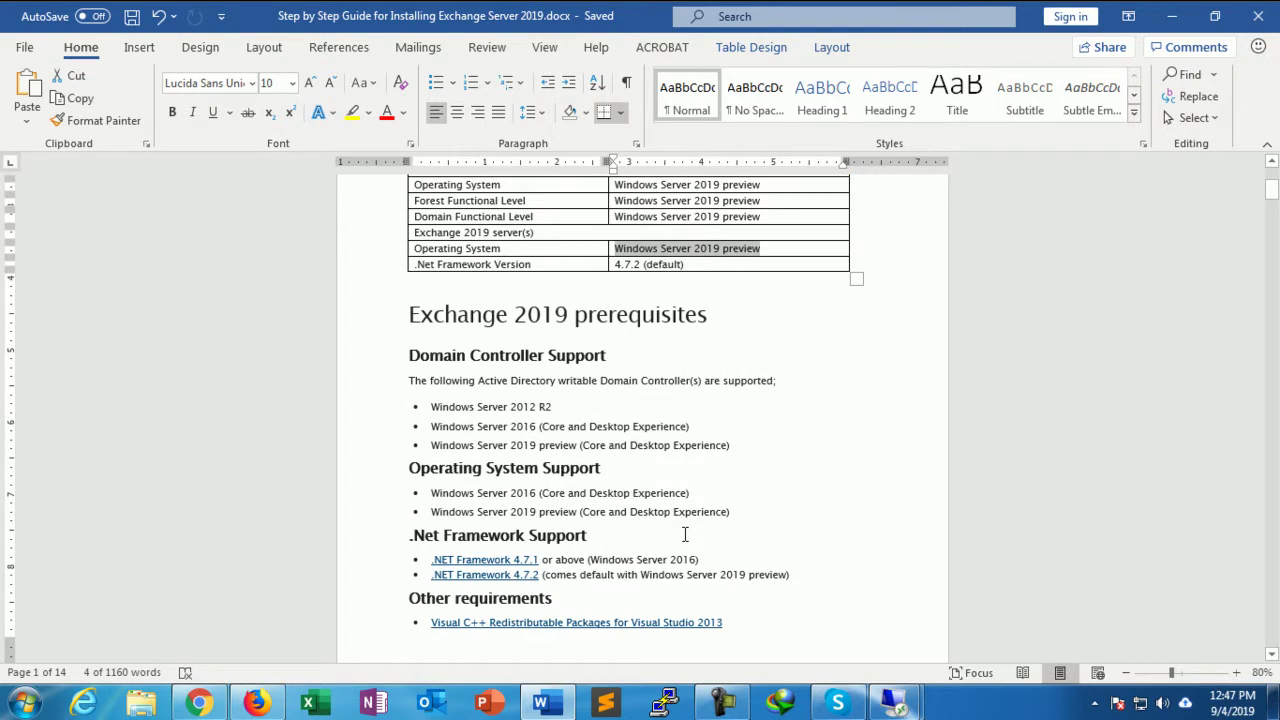
scroll(686, 535, down, 1)
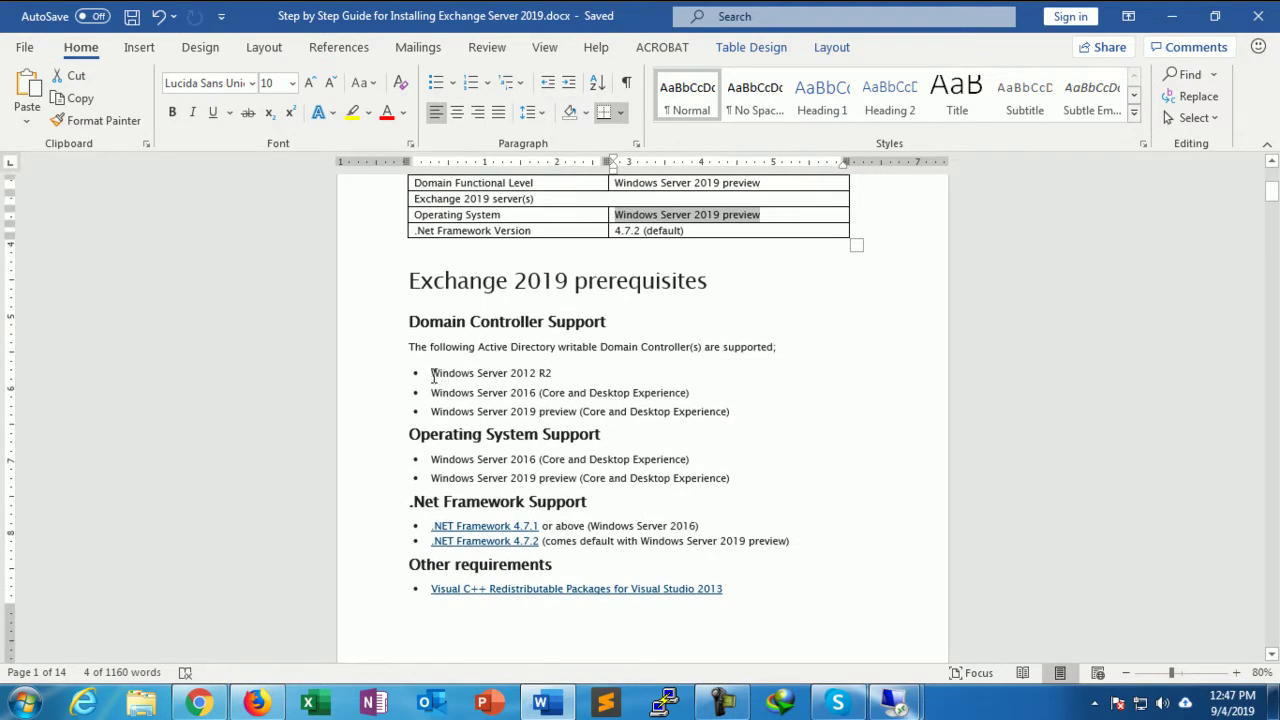
drag(432, 372, 558, 371)
drag(433, 394, 692, 392)
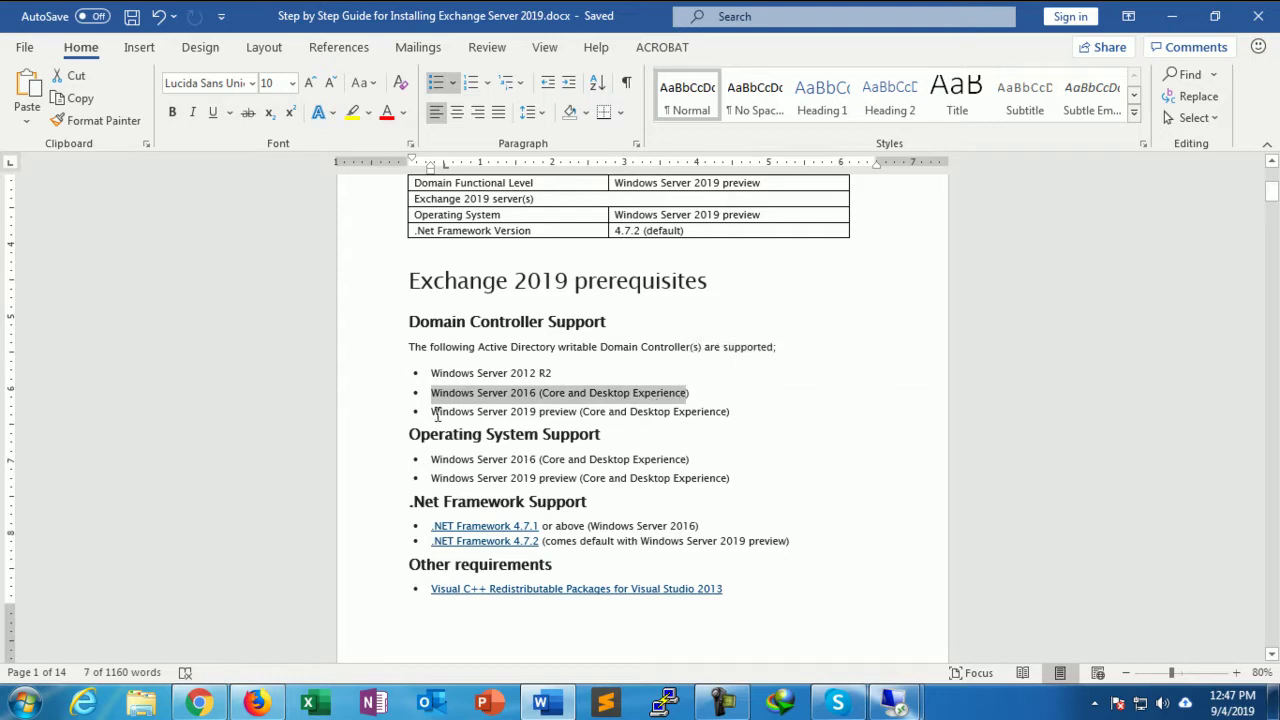
drag(436, 415, 729, 406)
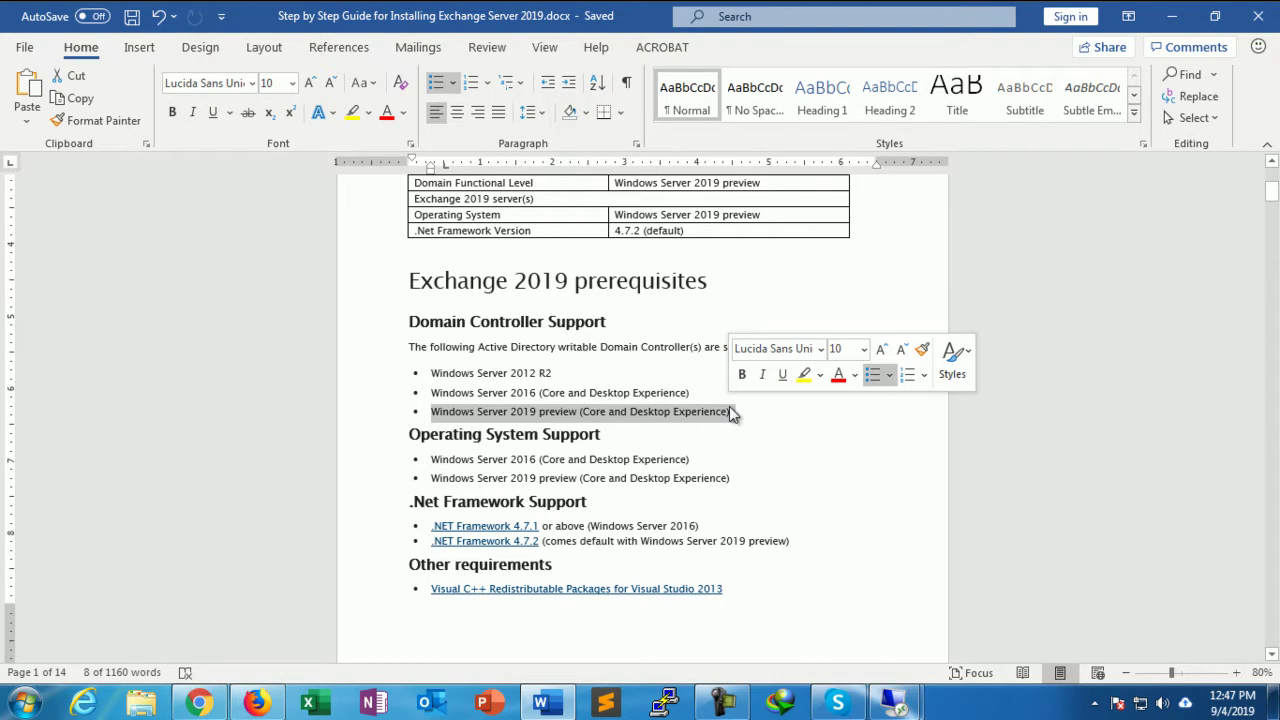
- Highlight the Windows Server versions under Operating System Support and review the .Net Framework requirements below
scroll(607, 466, down, 1)
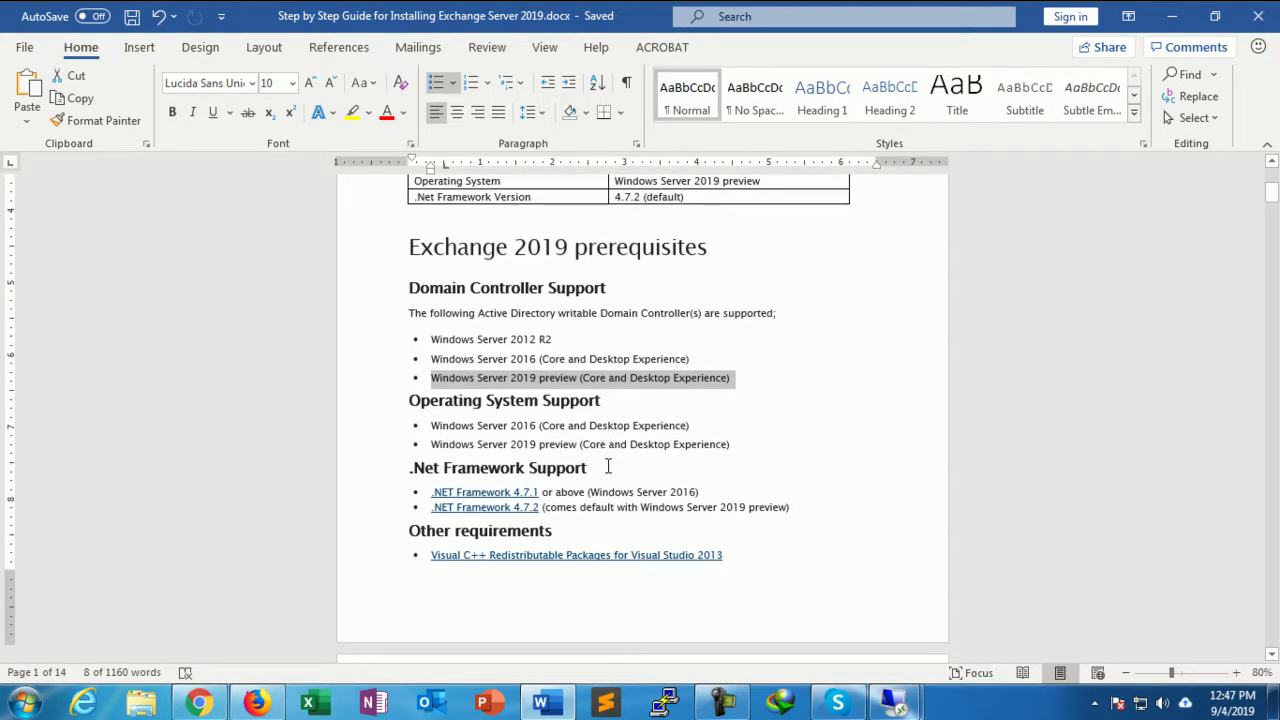
drag(432, 430, 740, 448)
scroll(740, 448, down, 2)
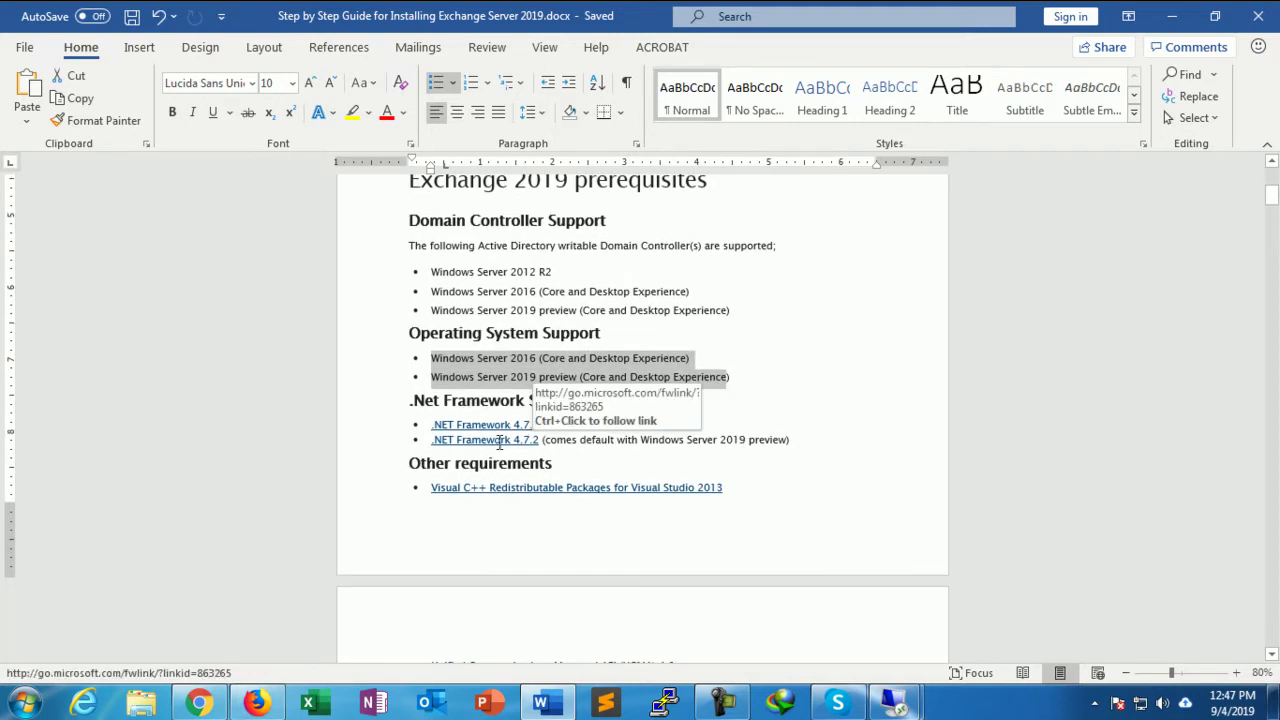
- Switch to the 10.10.10.221 remote session and open Programs and Features from Control Panel
mouse_move(893, 703)
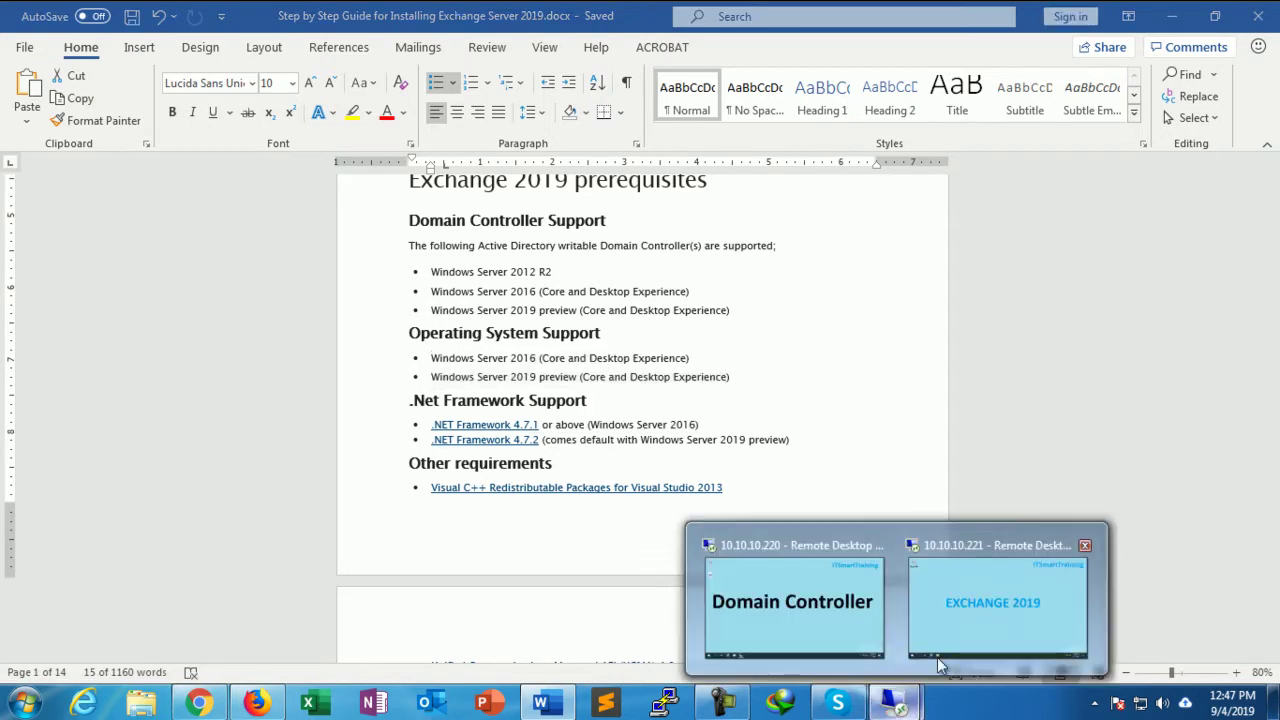
click(1010, 620)
key(super+r)
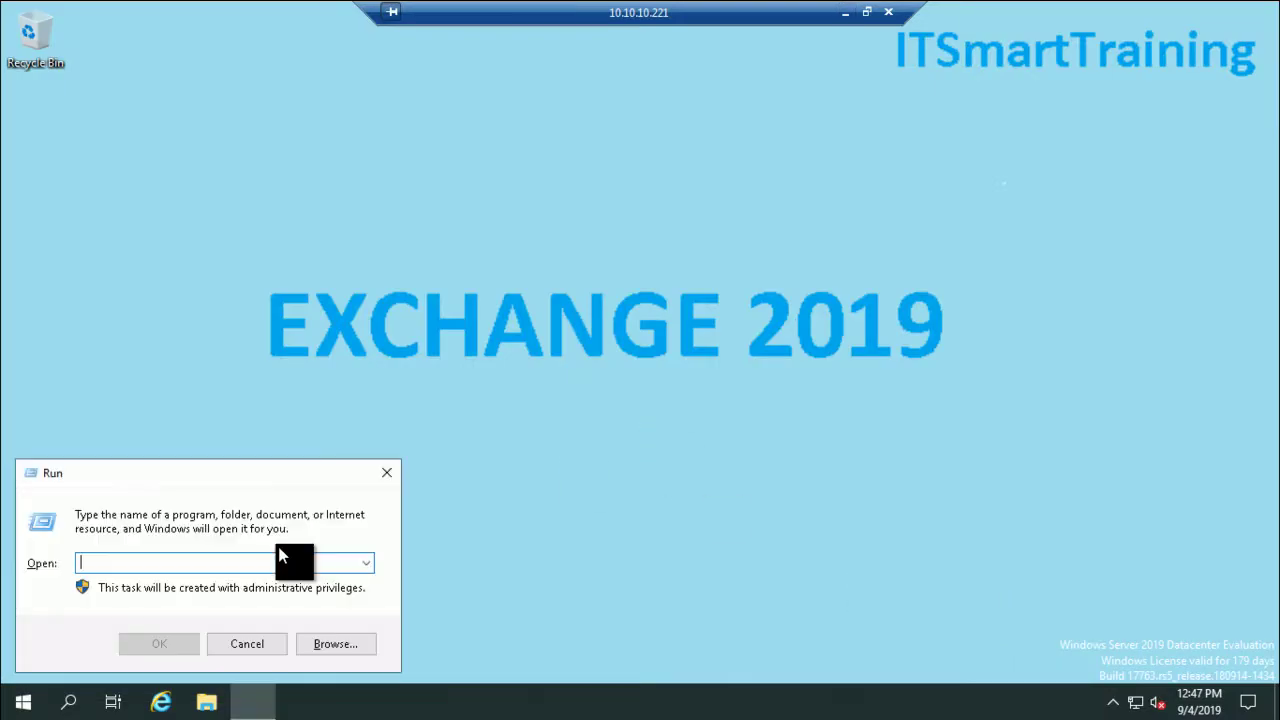
text(co)
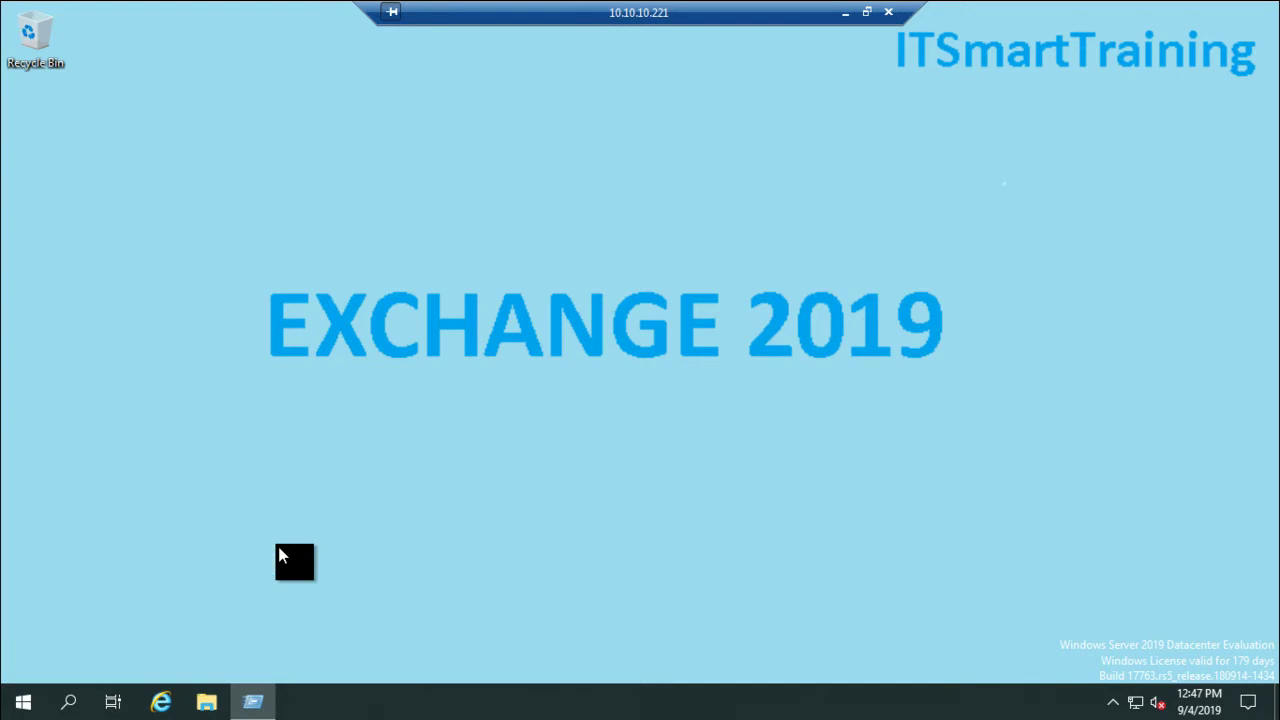
text(ntrol)
key(Return)
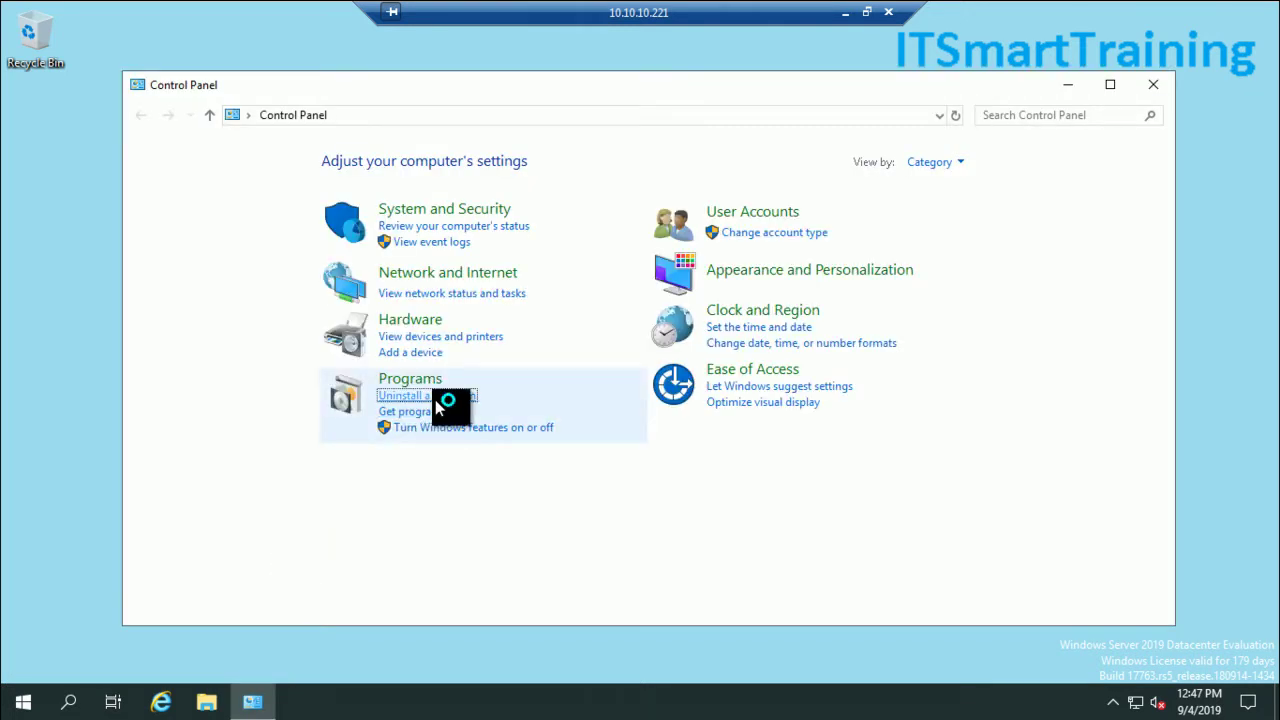
click(437, 397)
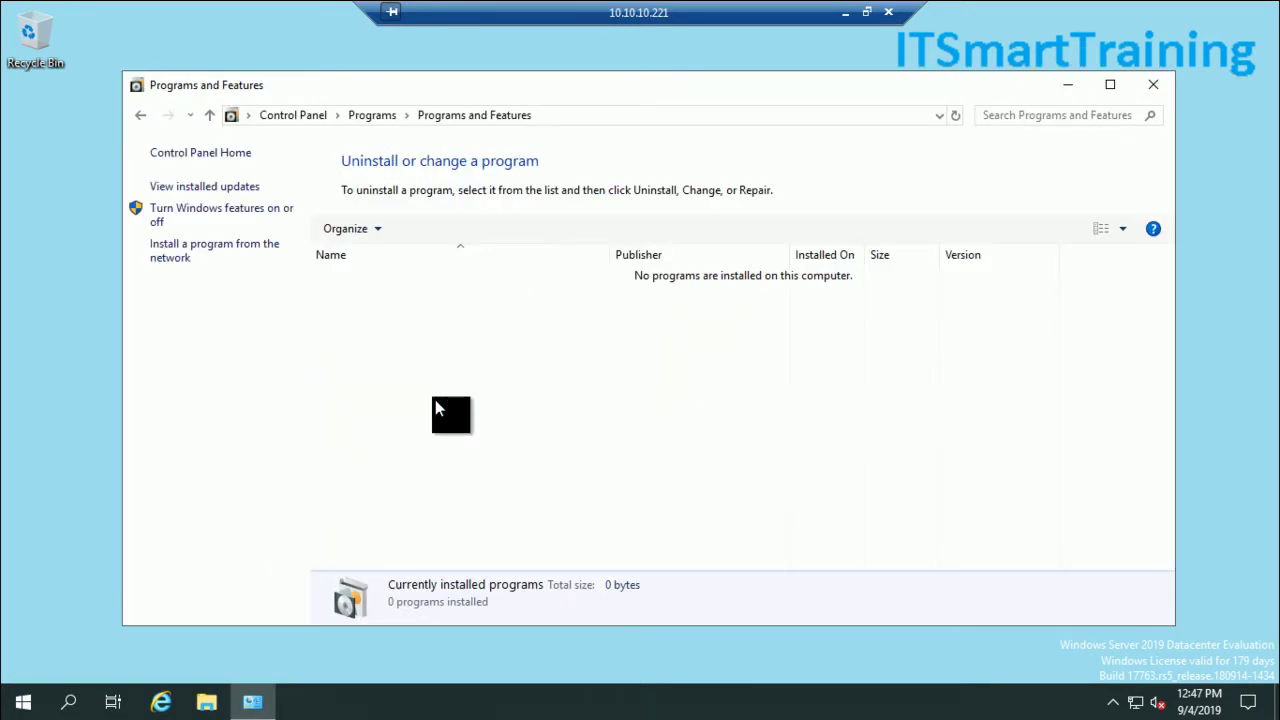
- Start the Add Roles and Features Wizard with a role-based installation on EX1.smartlab.com and advance to the feature selection
click(221, 222)
click(128, 205)
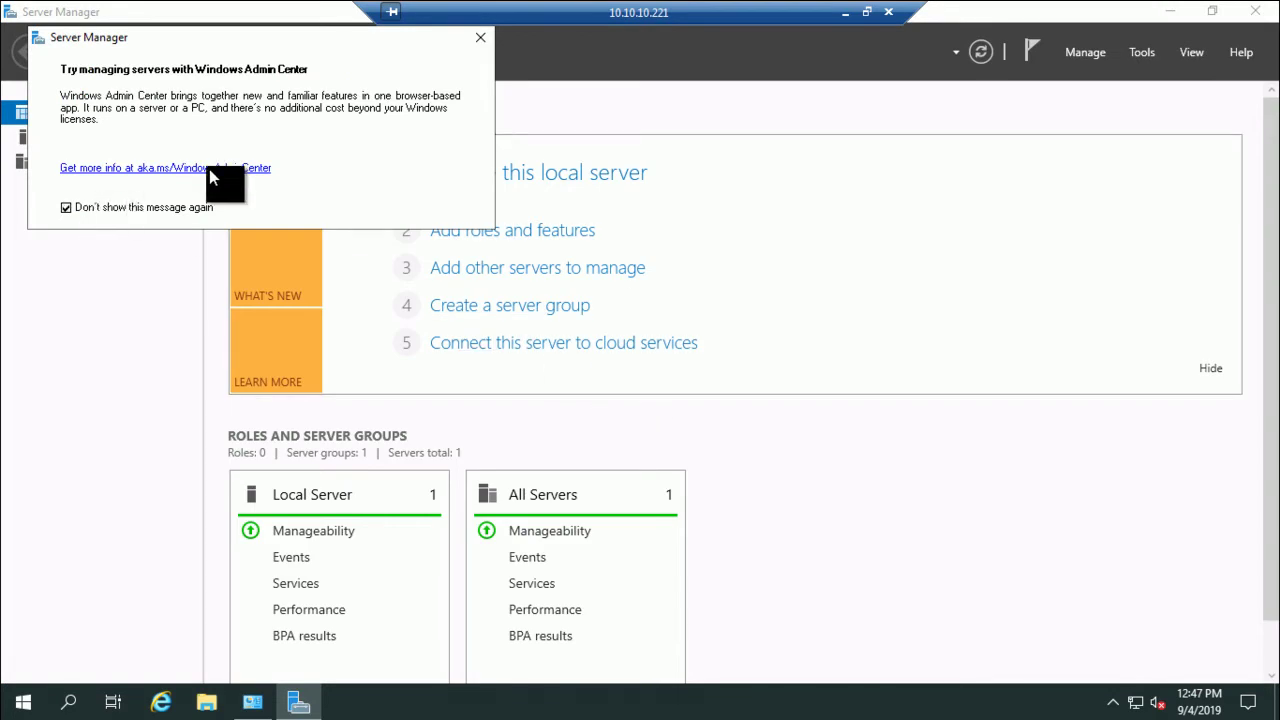
click(478, 40)
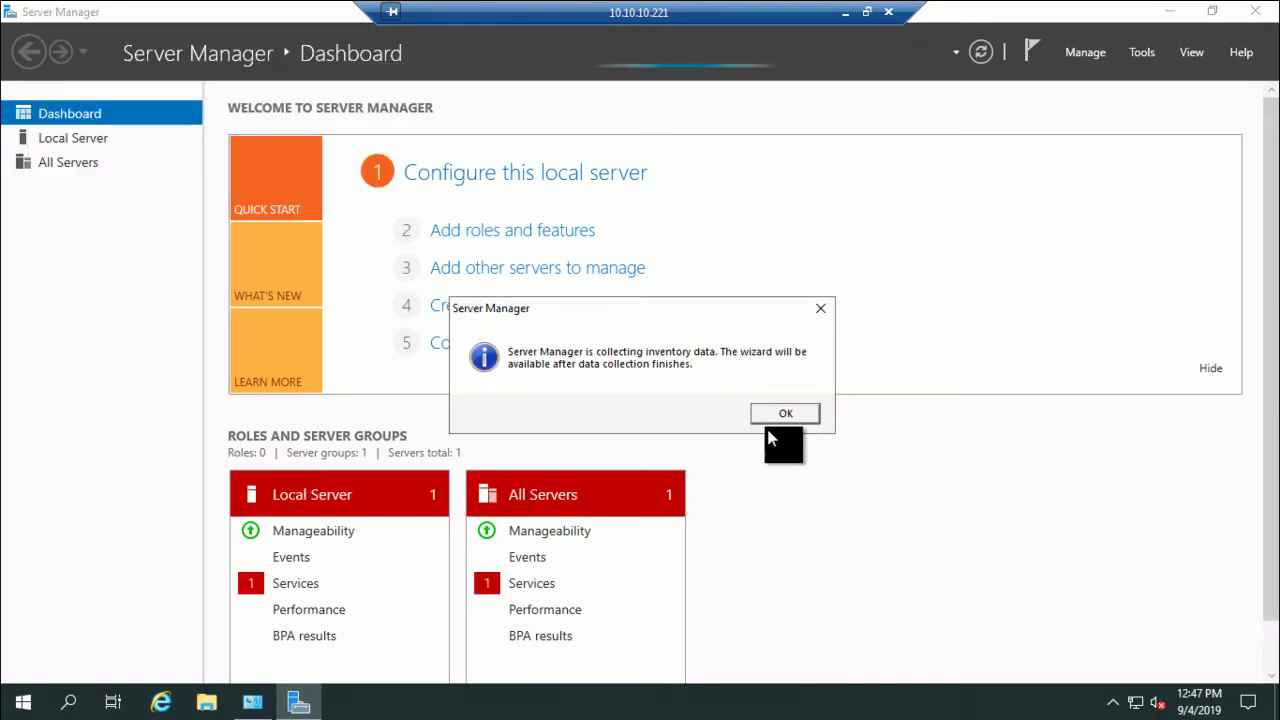
click(562, 555)
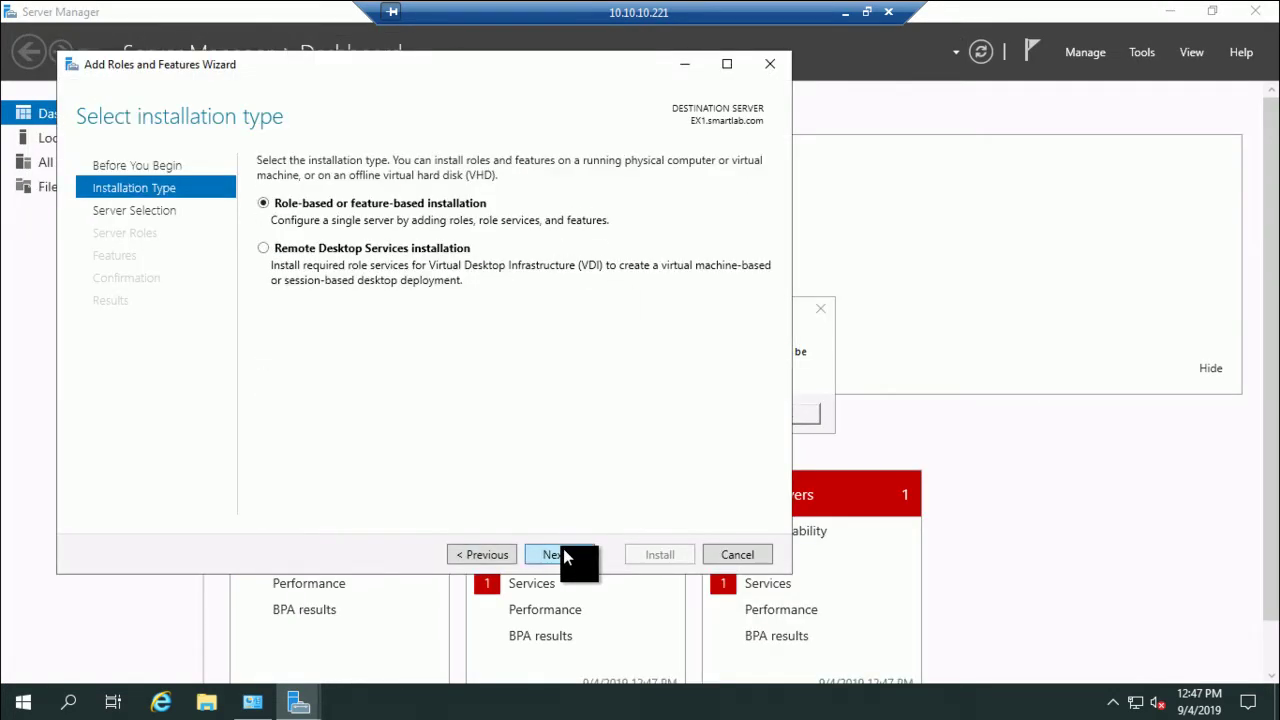
click(562, 555)
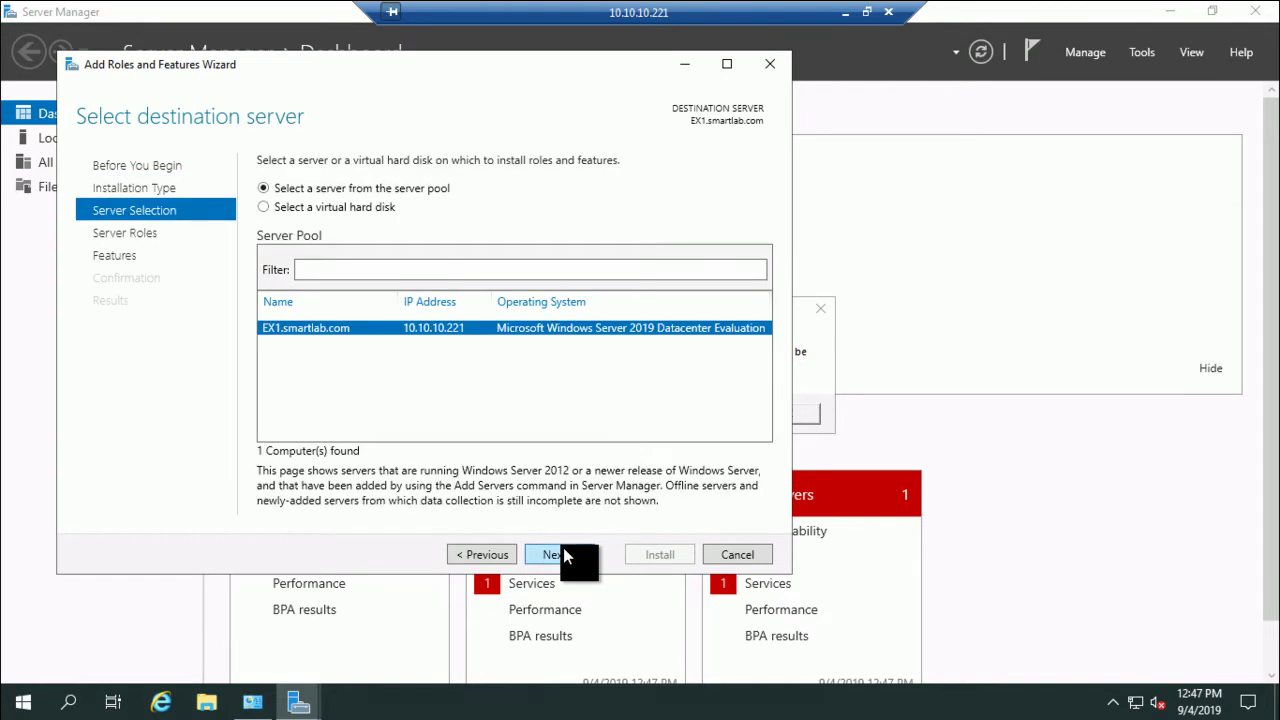
click(562, 555)
click(562, 558)
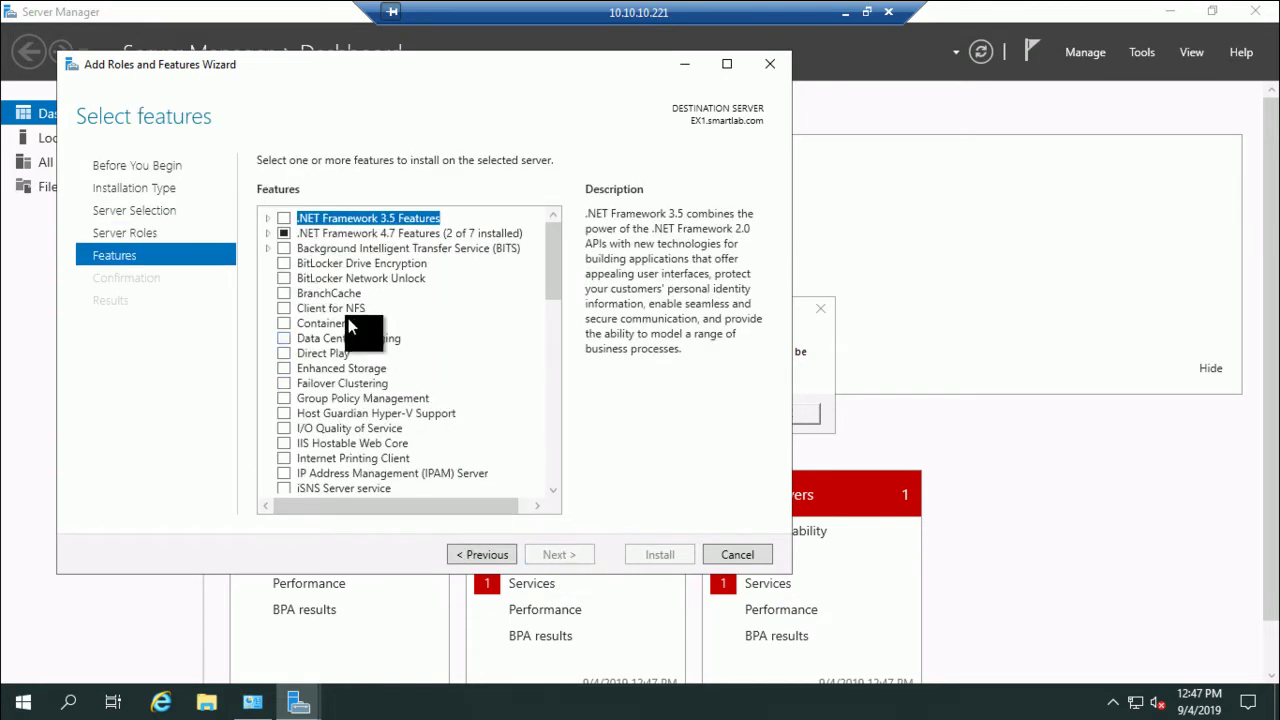
- Select ASP.NET 4.7 and the HTTP, Message Queuing, Named Pipe and TCP Activation WCF services, including their required features
click(266, 233)
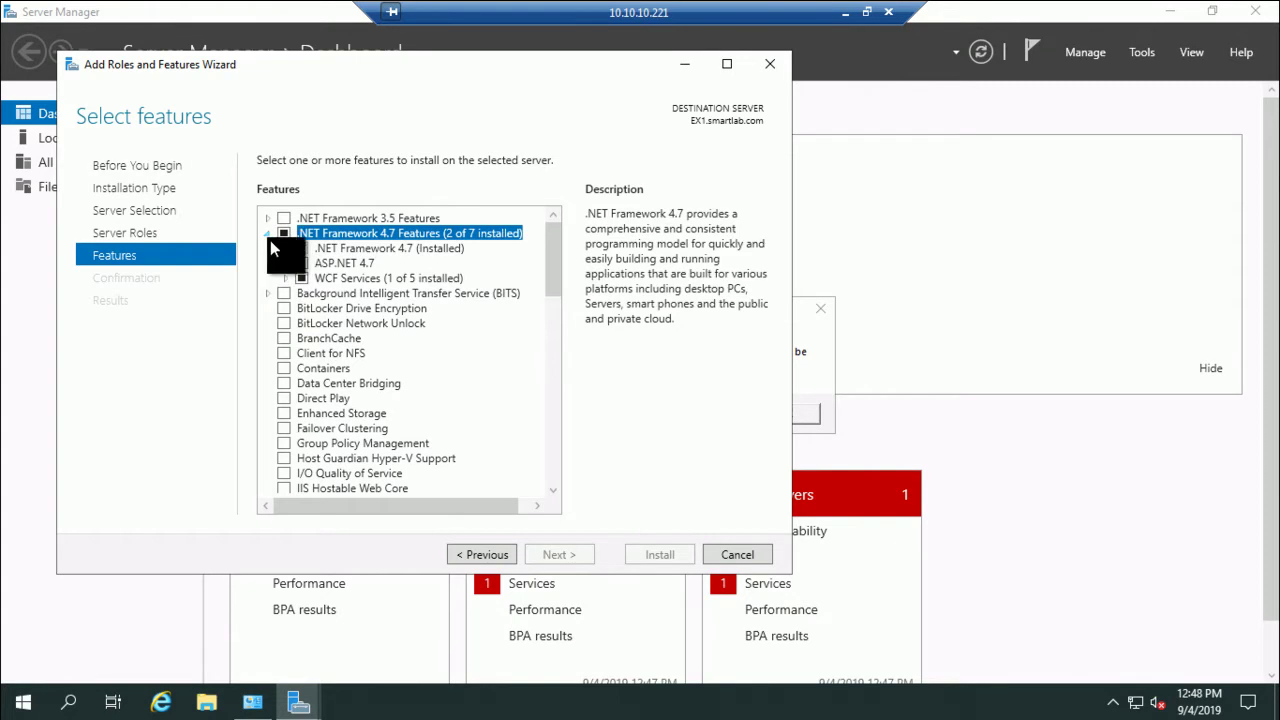
click(301, 263)
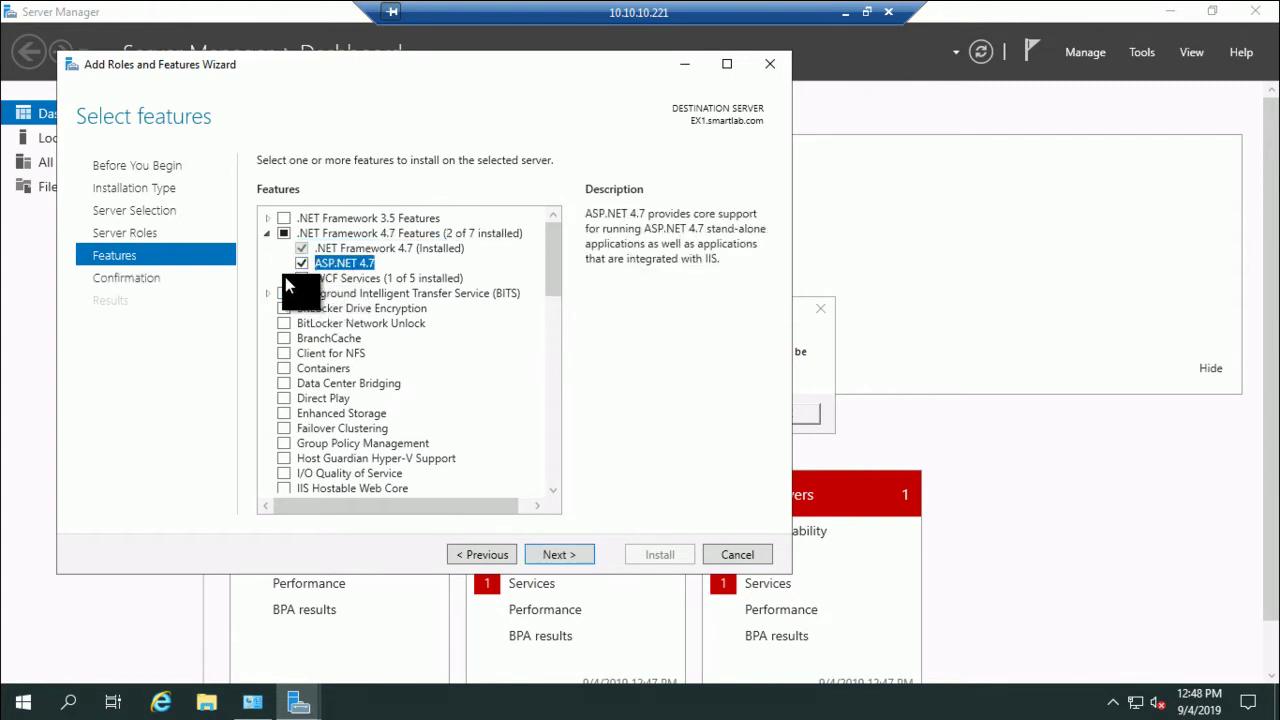
click(285, 278)
click(315, 293)
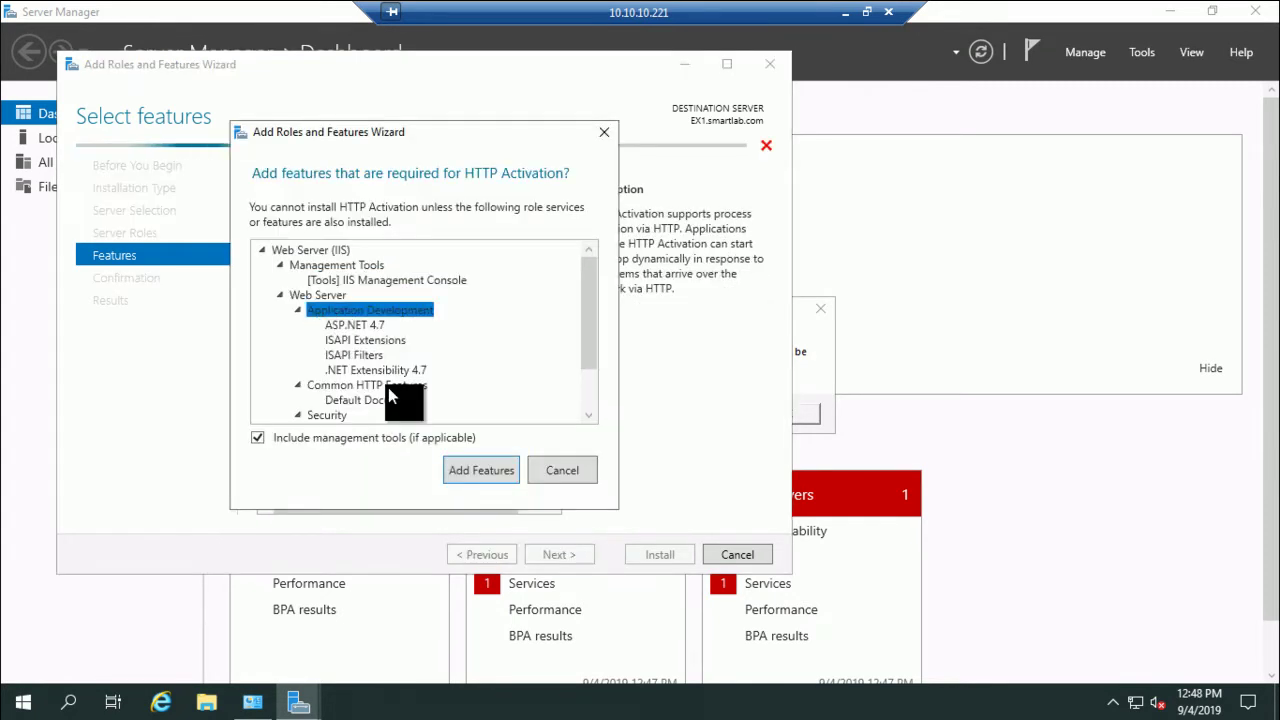
click(485, 470)
click(320, 309)
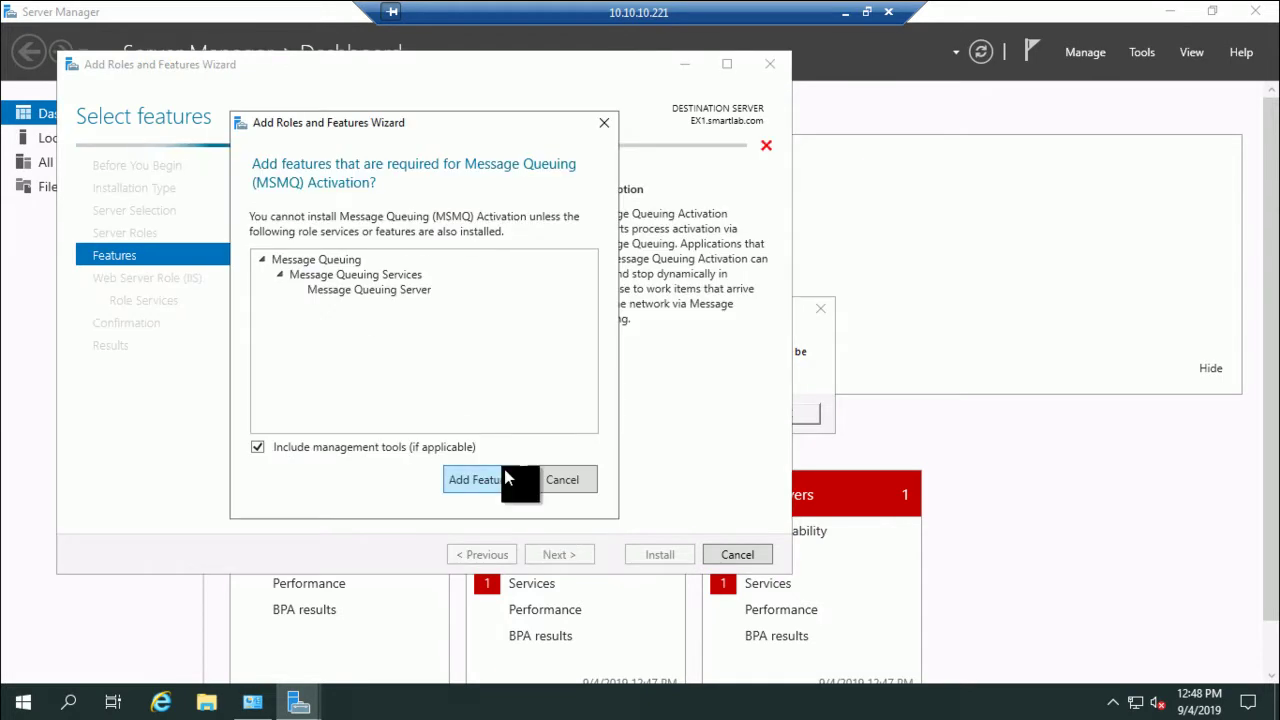
click(502, 470)
click(320, 323)
click(320, 338)
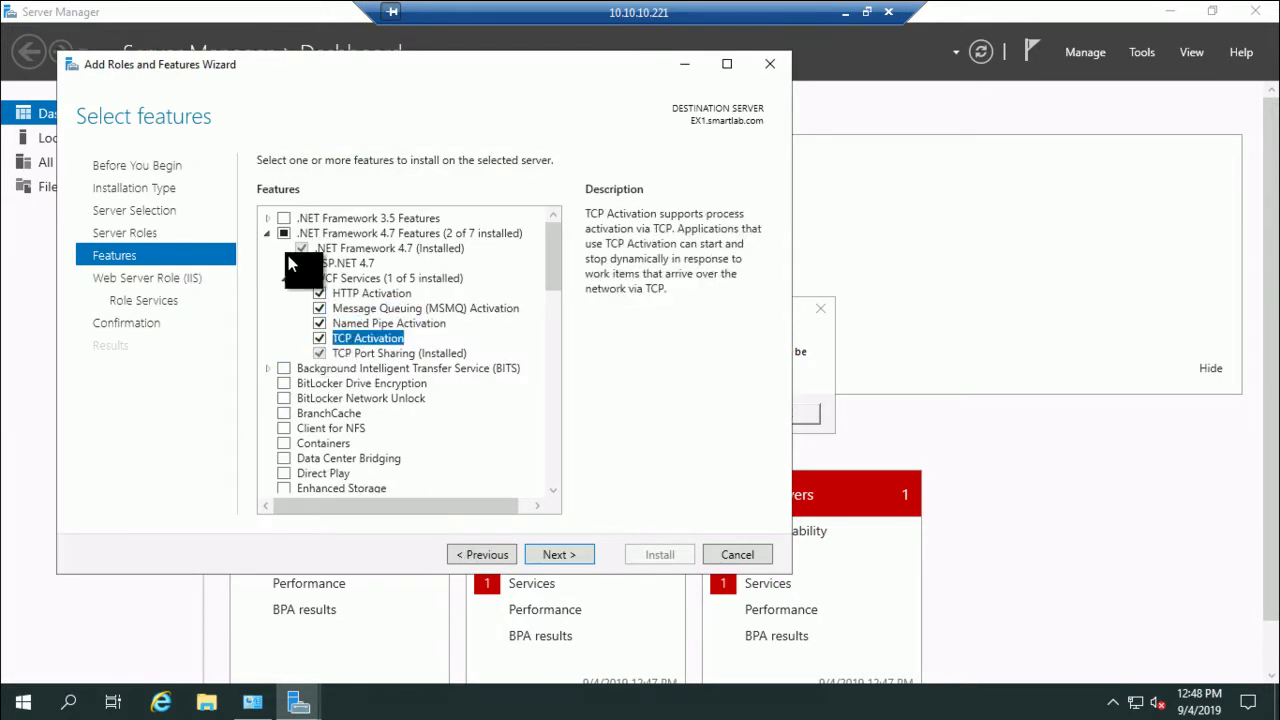
- Select .NET Framework 3.5 Features together with its HTTP Activation and Non-HTTP Activation, including the required features
click(272, 219)
click(270, 218)
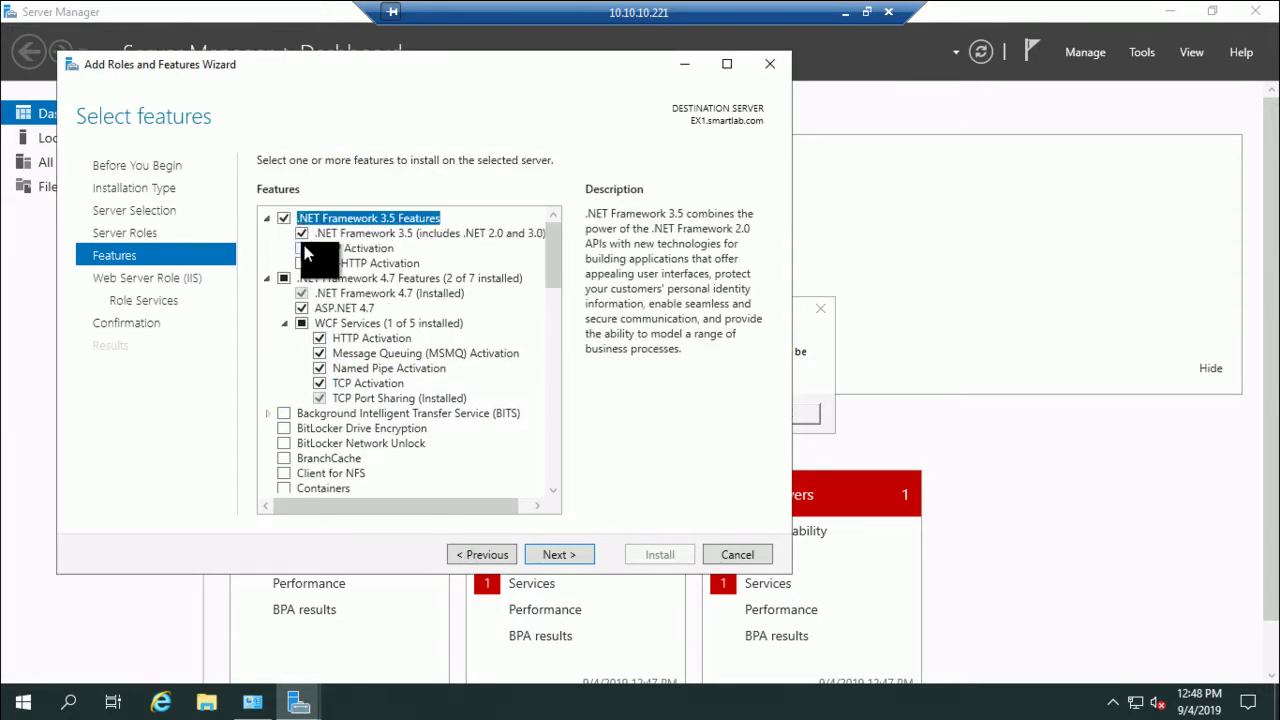
click(301, 247)
click(478, 468)
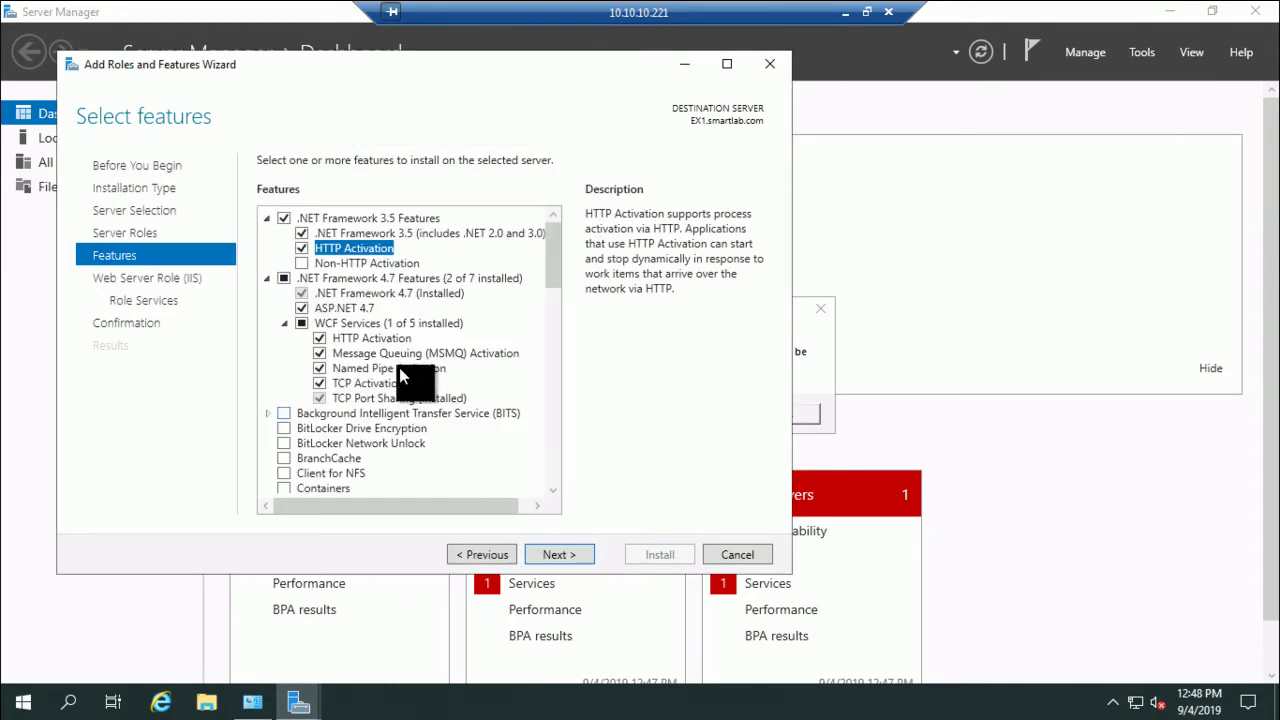
click(302, 263)
- Keep the default Web Server role services, allow automatic restart of the destination server, and start the installation
click(558, 556)
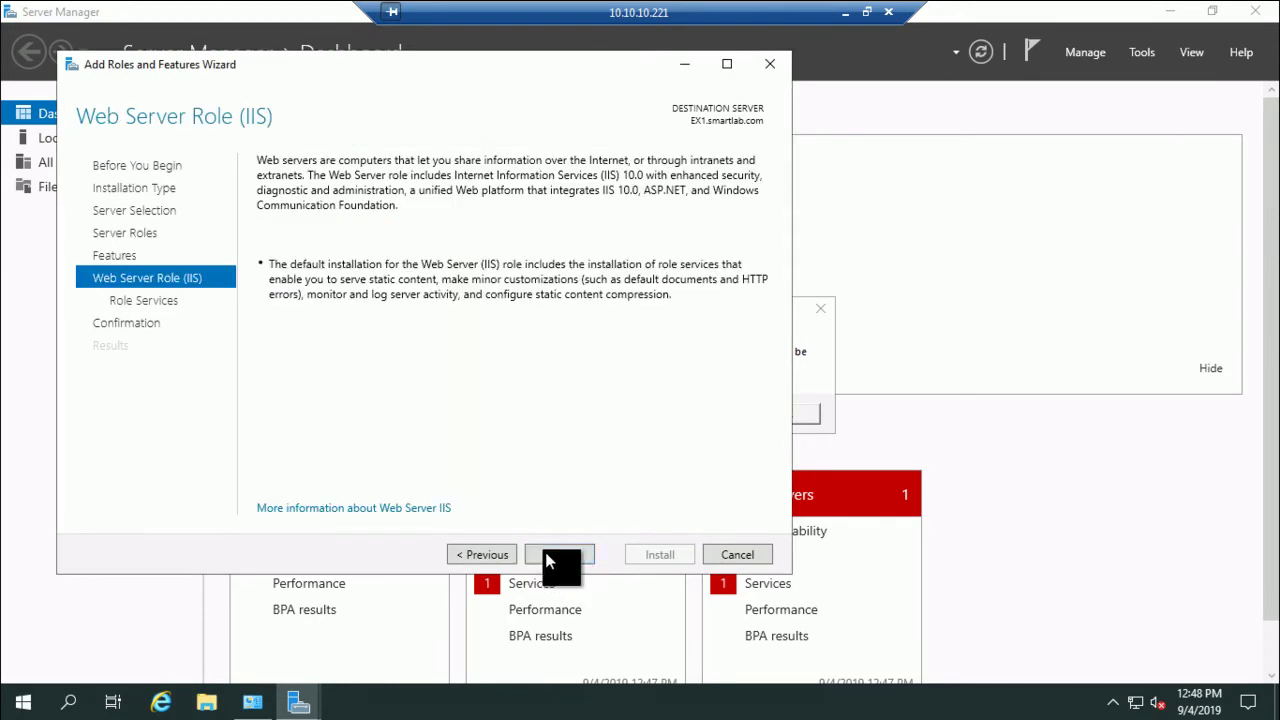
click(556, 556)
click(558, 556)
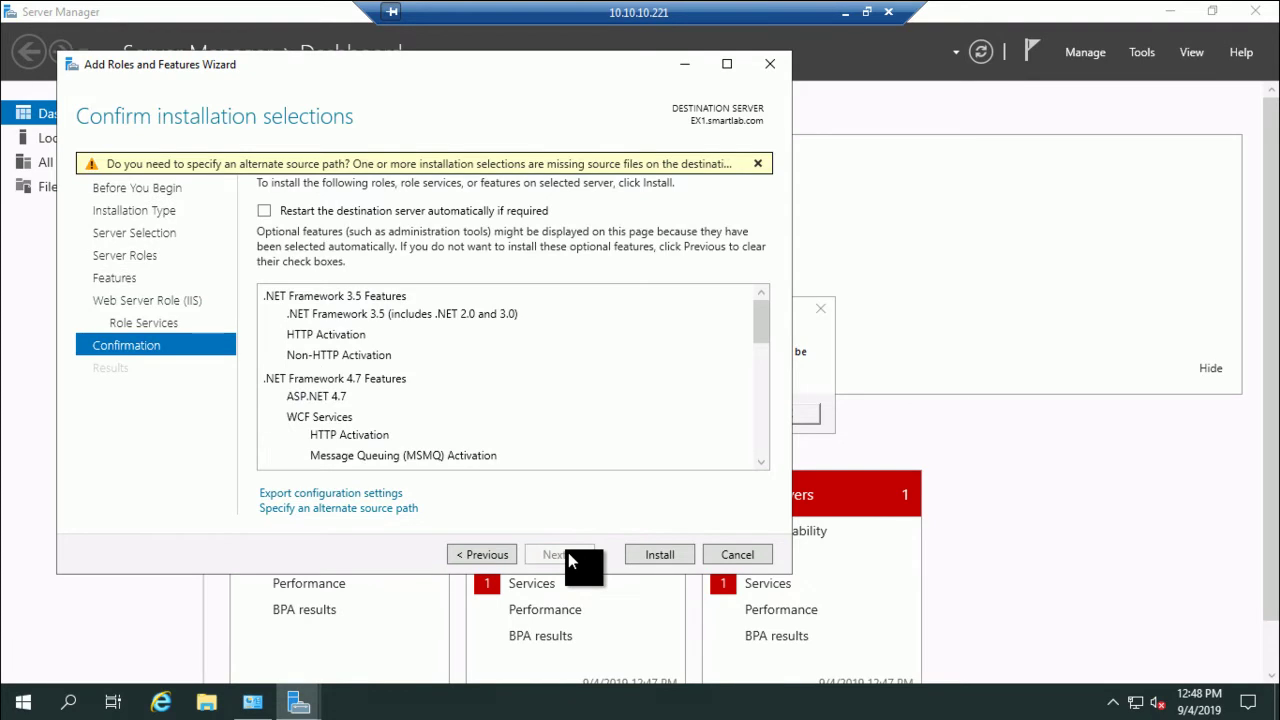
click(348, 210)
click(735, 436)
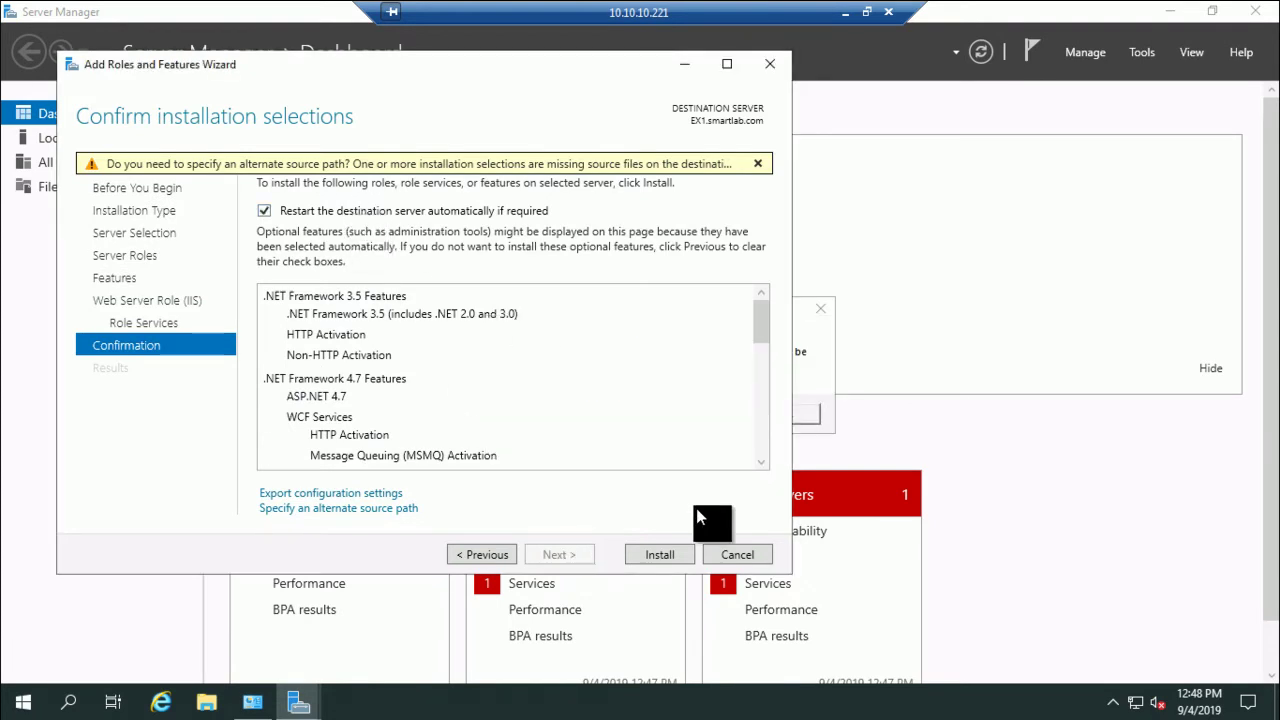
click(678, 555)
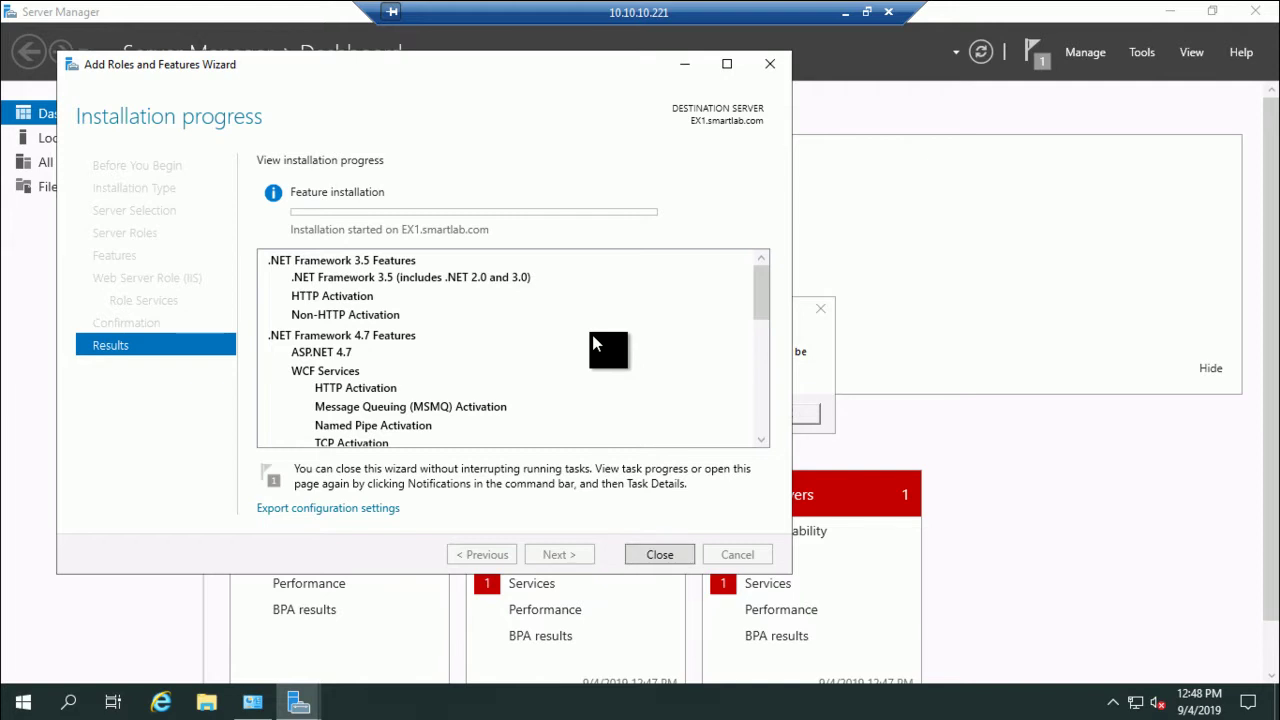
- Return to the 10.10.10.221 remote session and close the Add Roles and Features Wizard
click(844, 13)
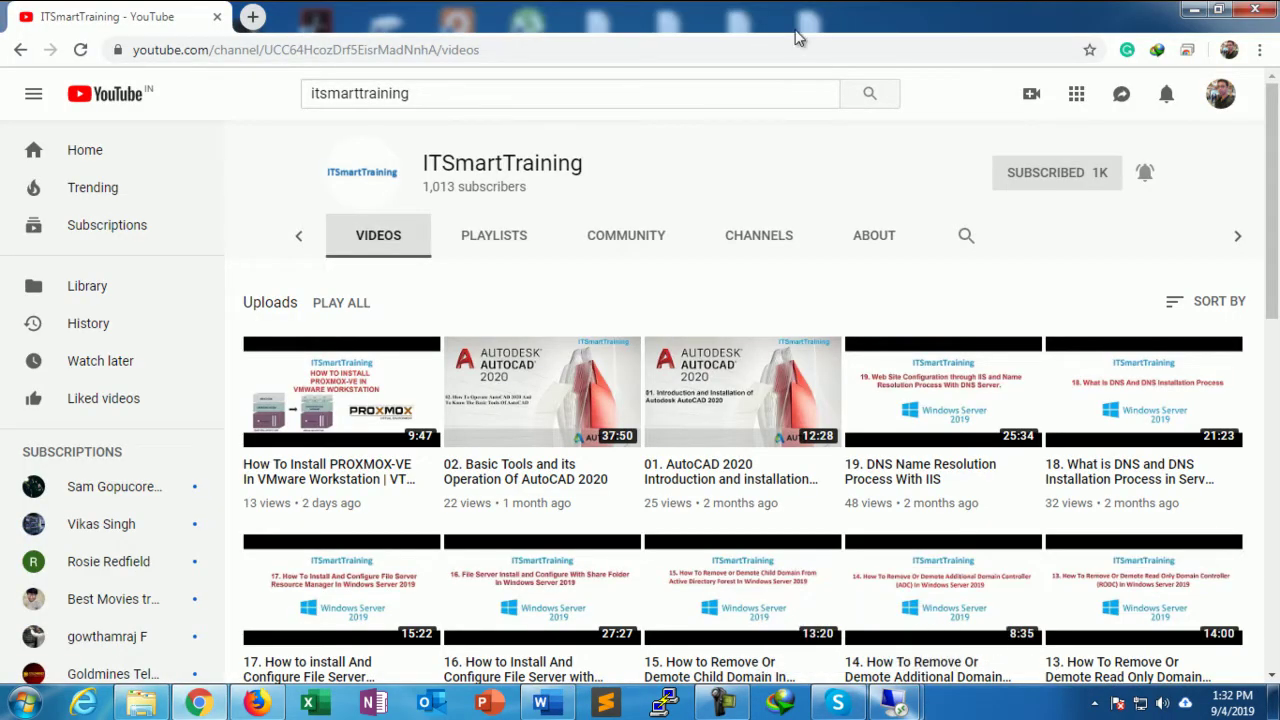
click(893, 704)
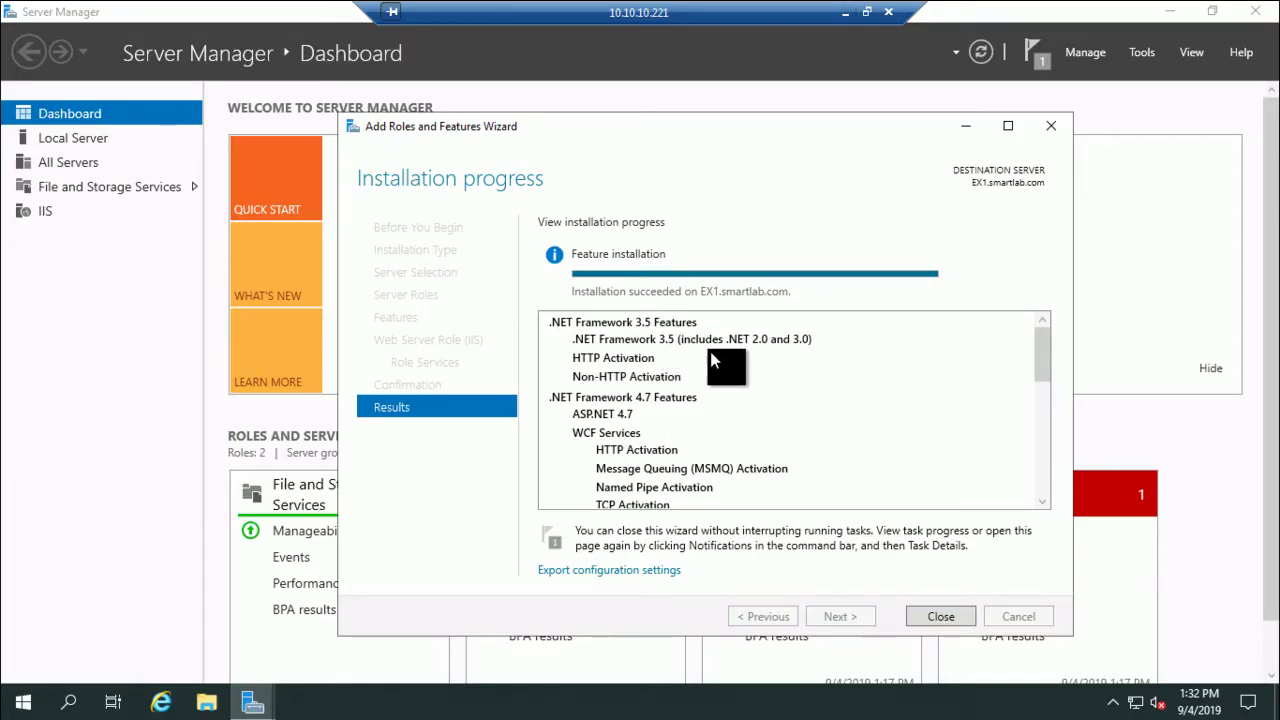
click(937, 615)
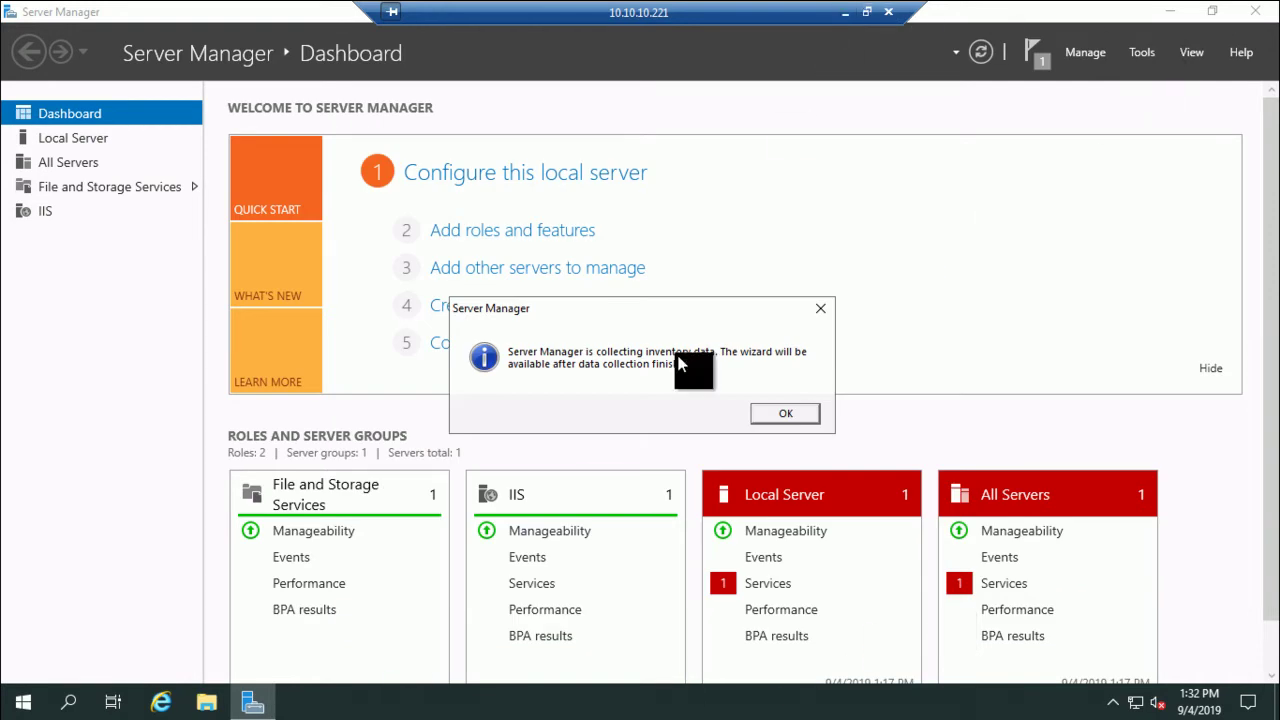
- Switch to the Exchange Server 2019 guide in Word and highlight the .NET Framework 4.7.1 entry under .Net Framework Support
click(847, 12)
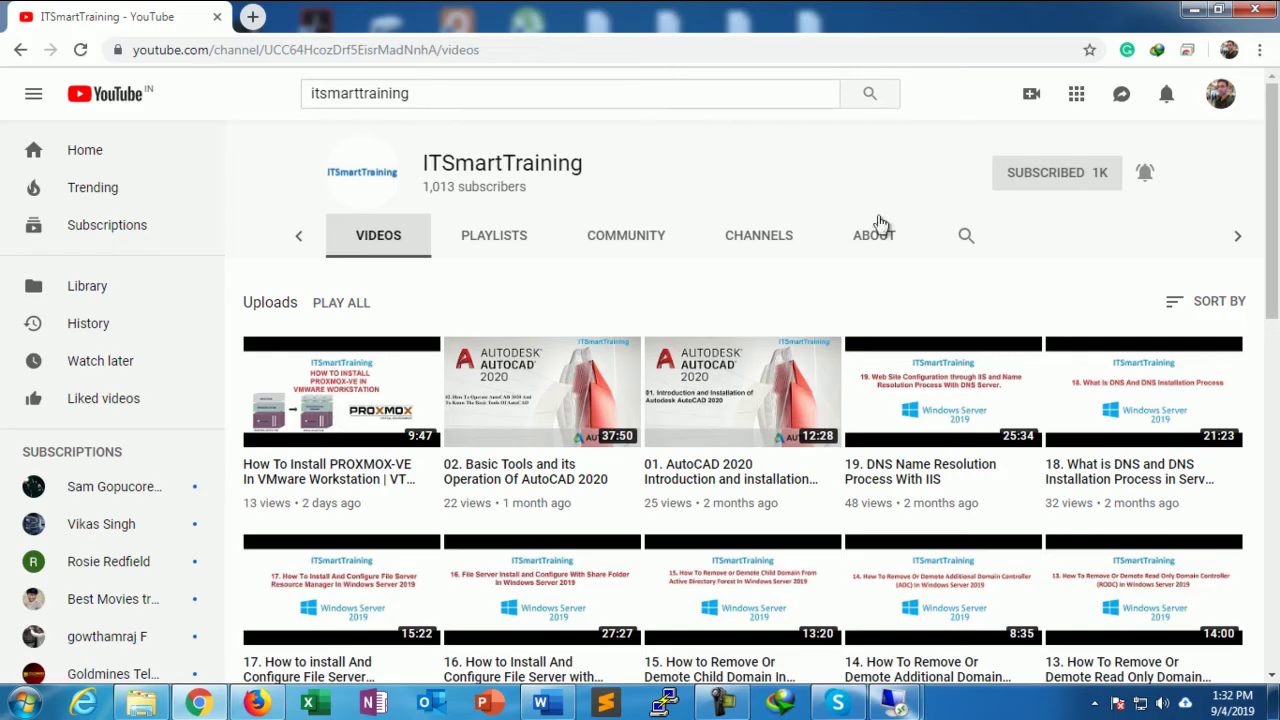
click(543, 704)
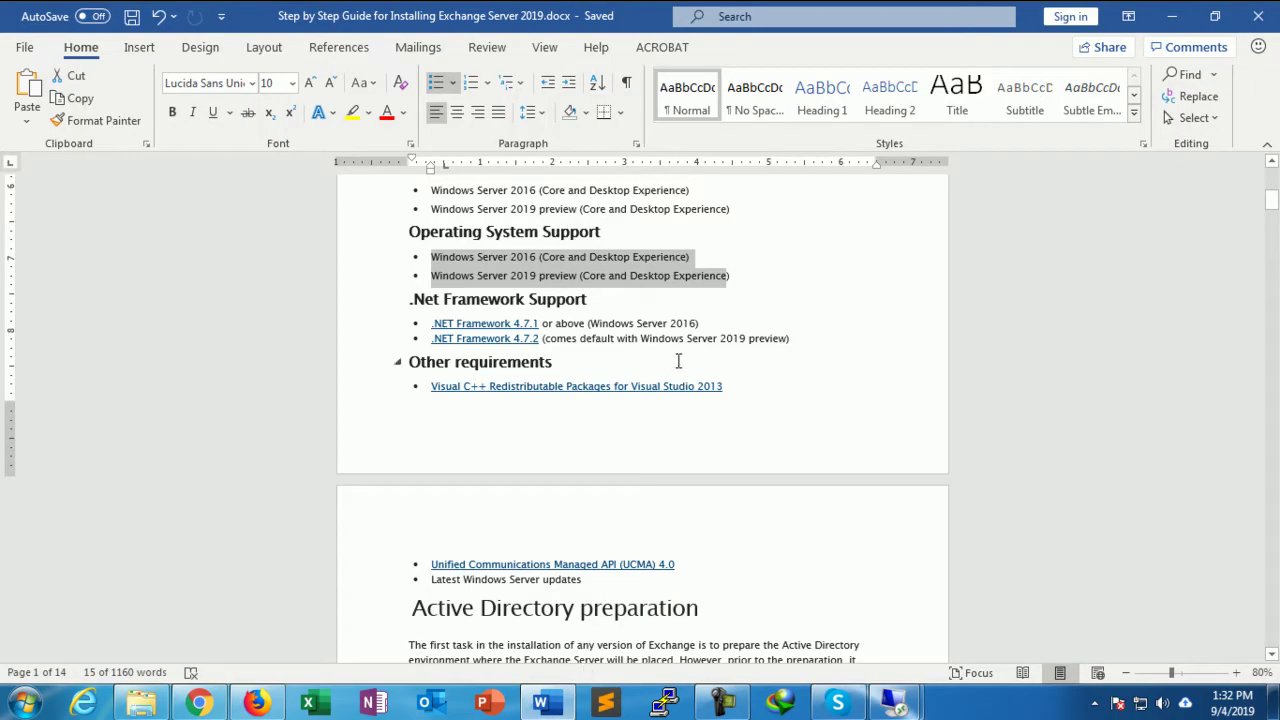
drag(701, 322, 435, 330)
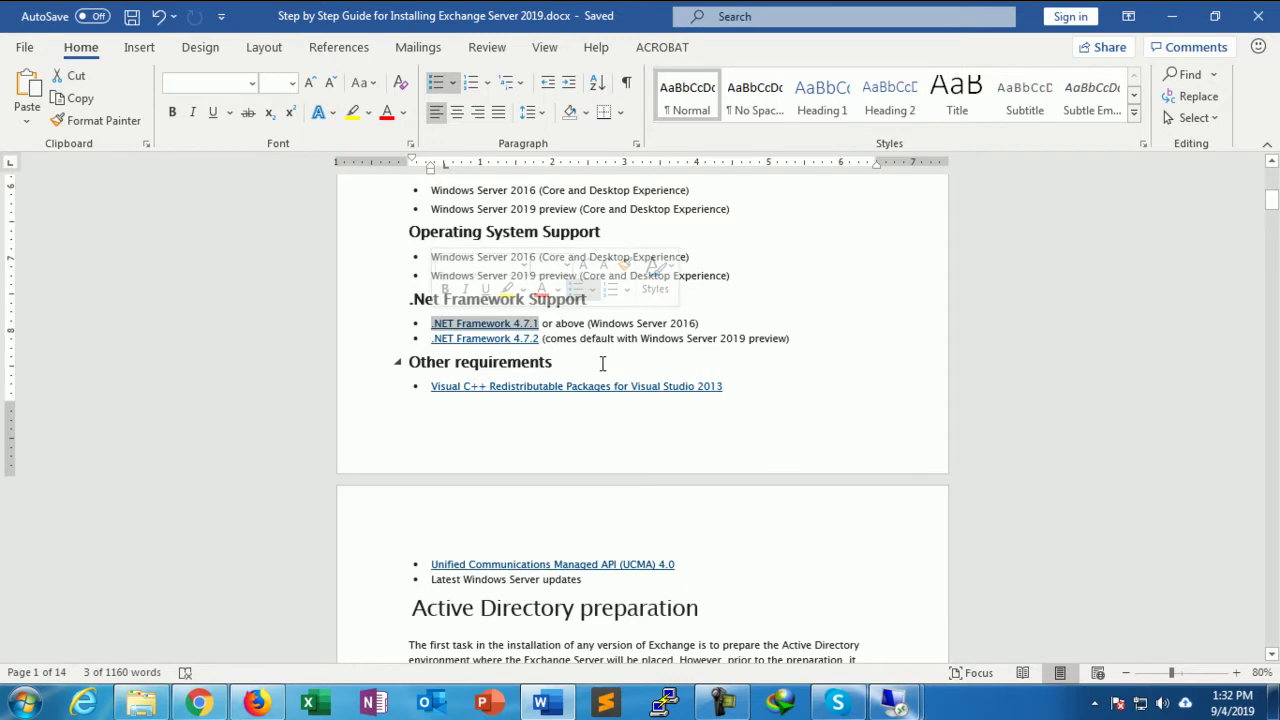
click(1172, 16)
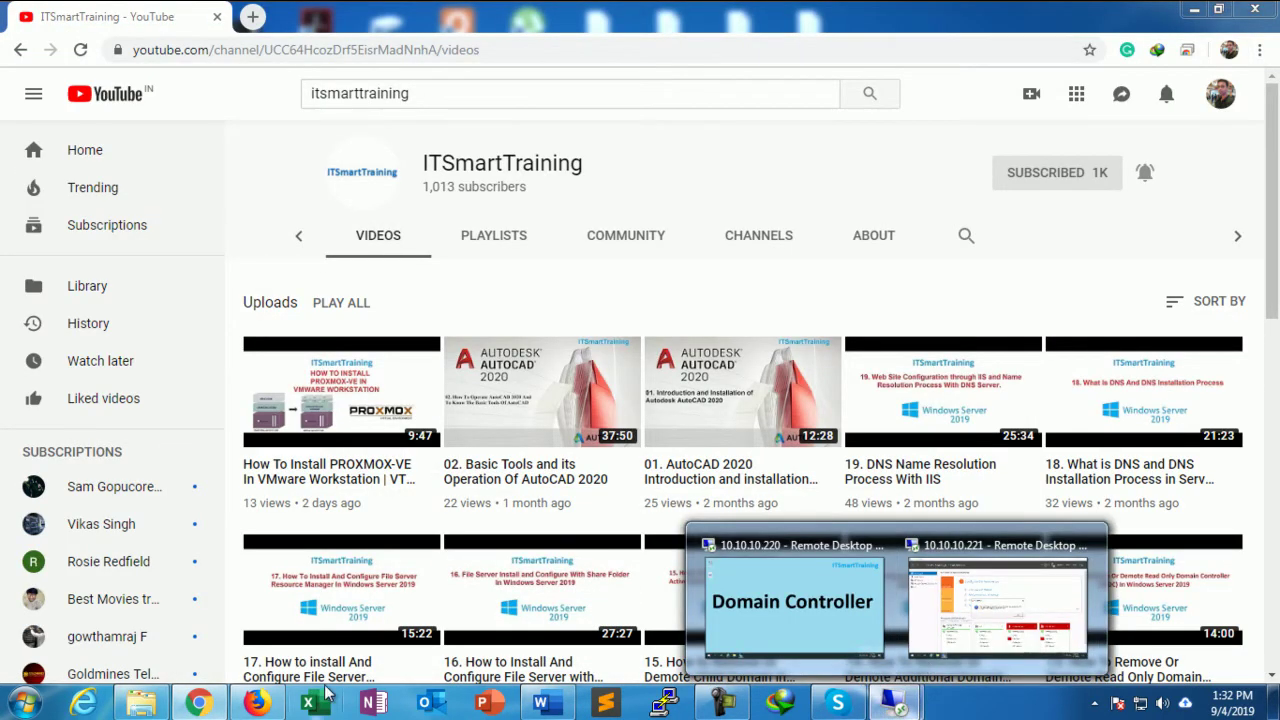
- Switch to Proxmox in Firefox and mount Pre_Req.iso from local storage in the CD/DVD drive of virtual machine 115 (V2)
click(256, 703)
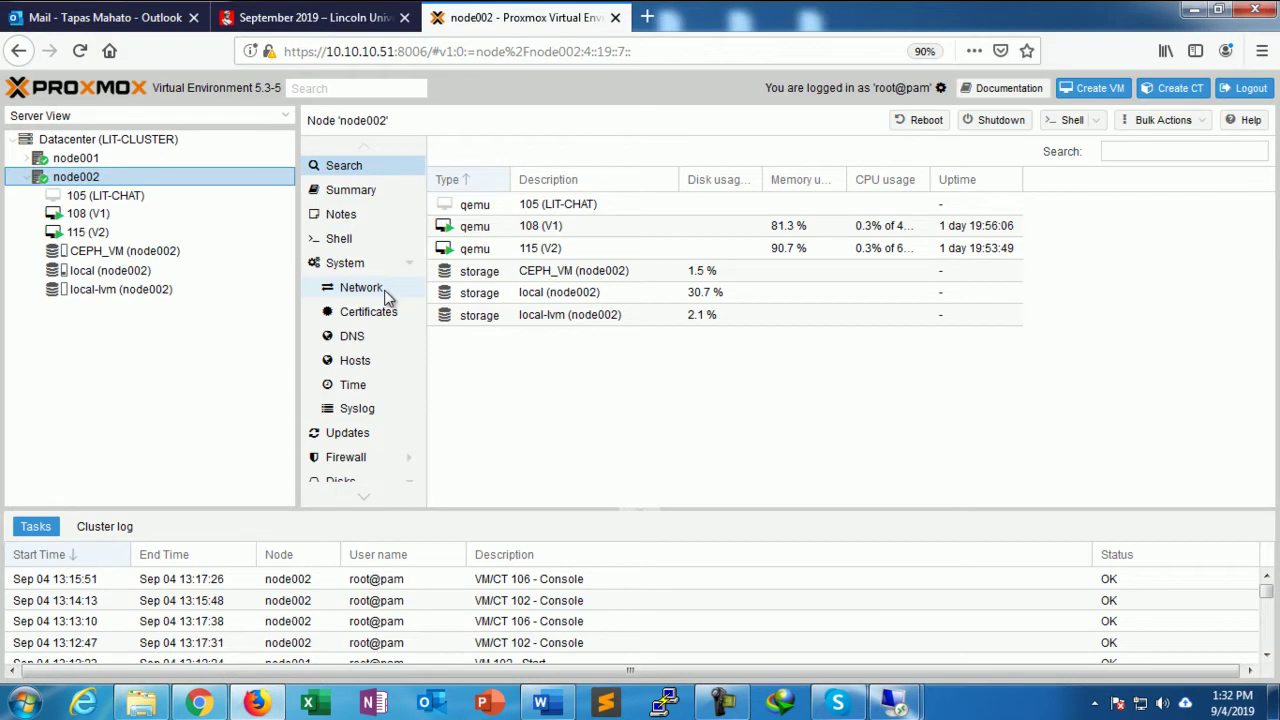
click(90, 232)
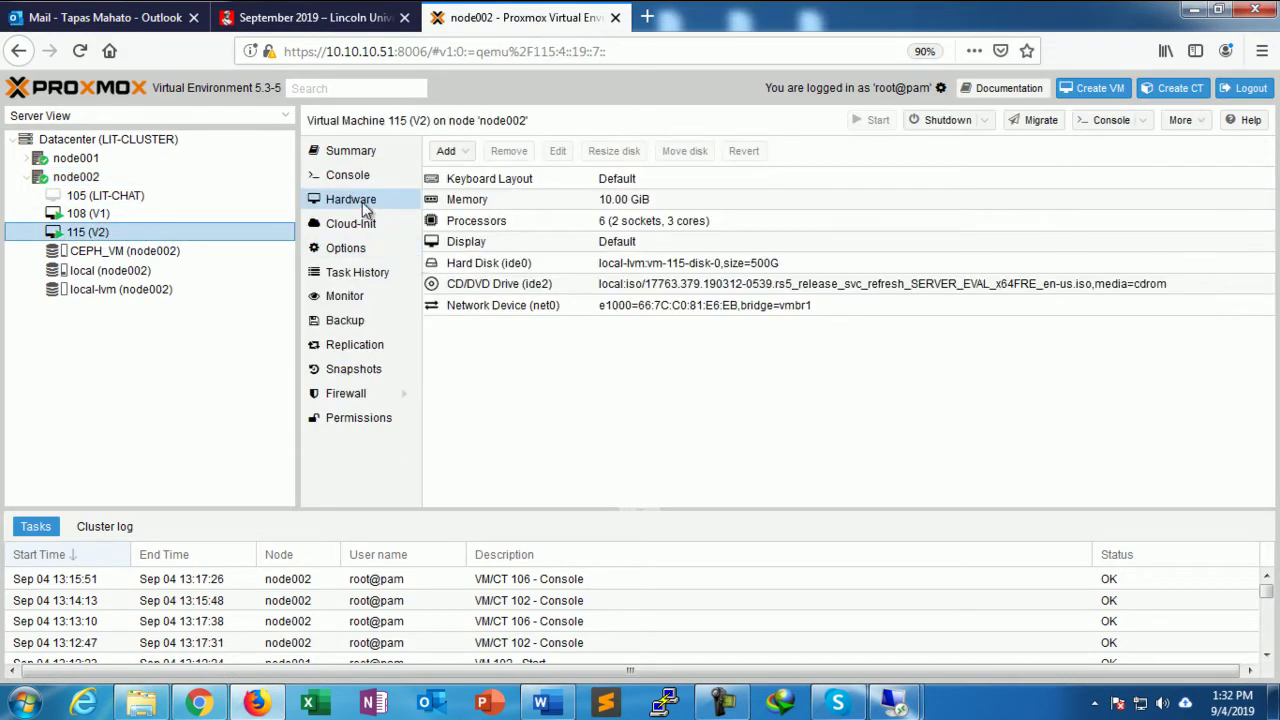
click(517, 289)
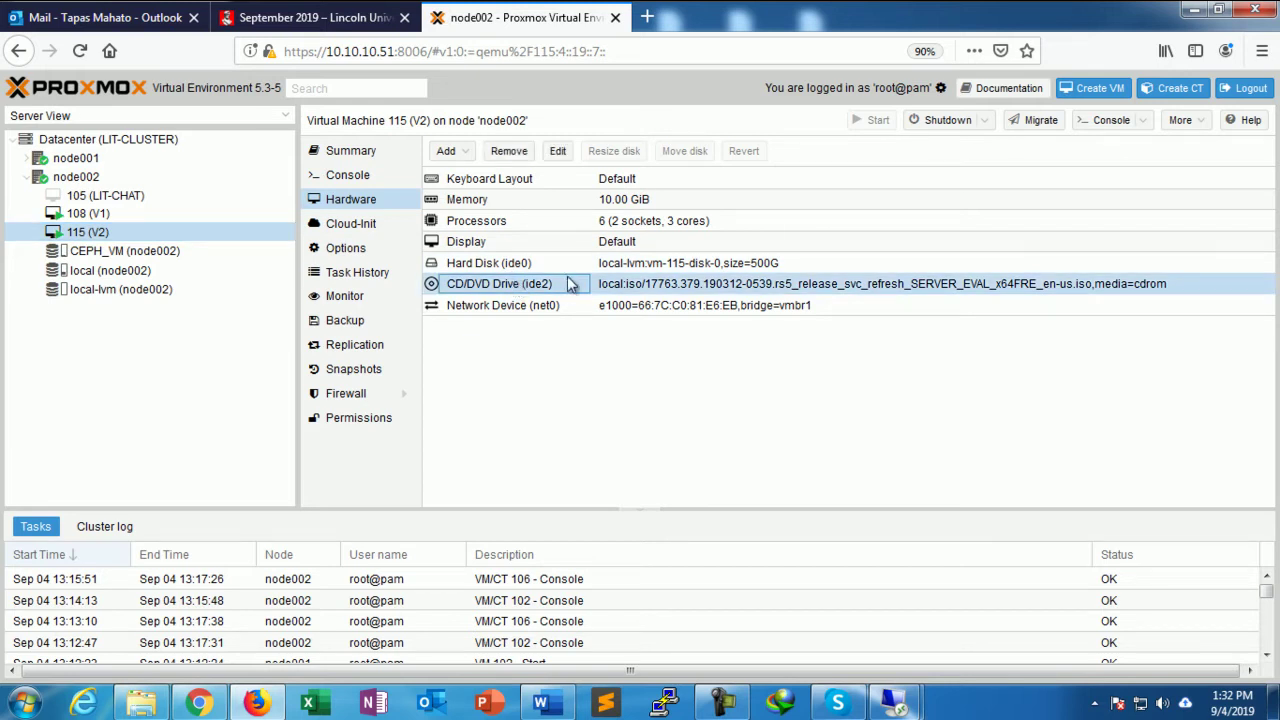
double_click(605, 286)
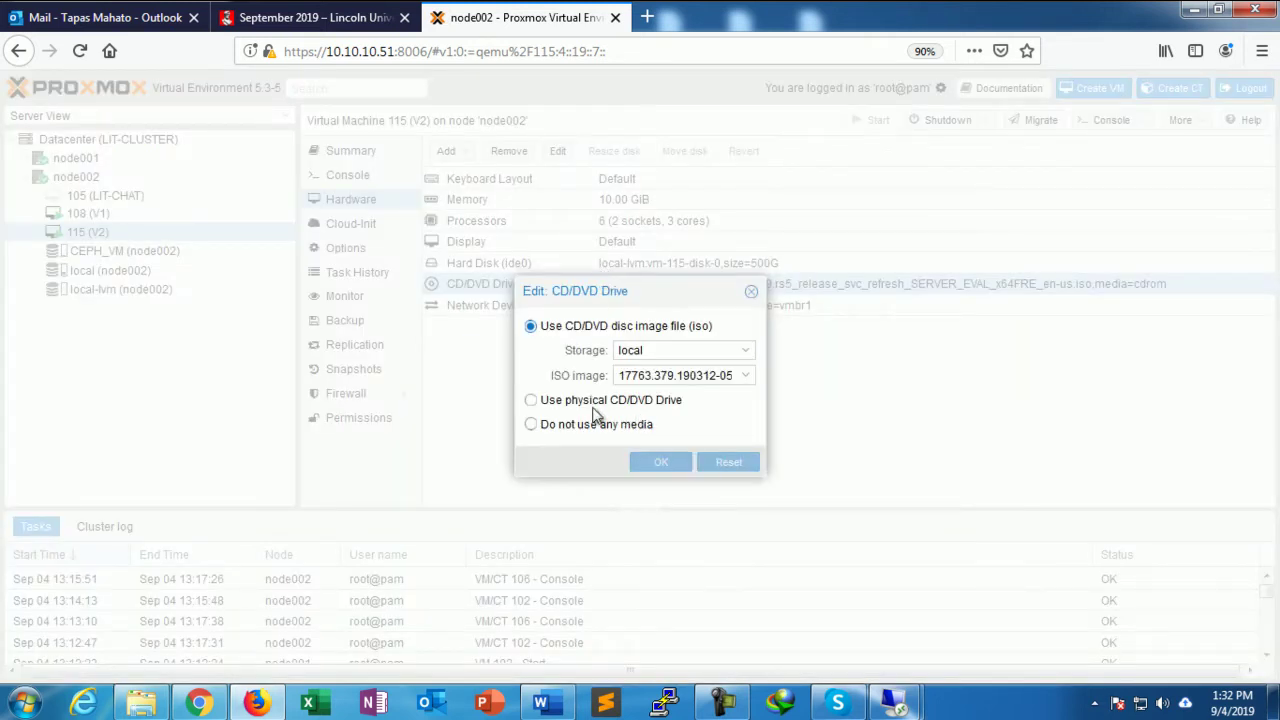
click(748, 376)
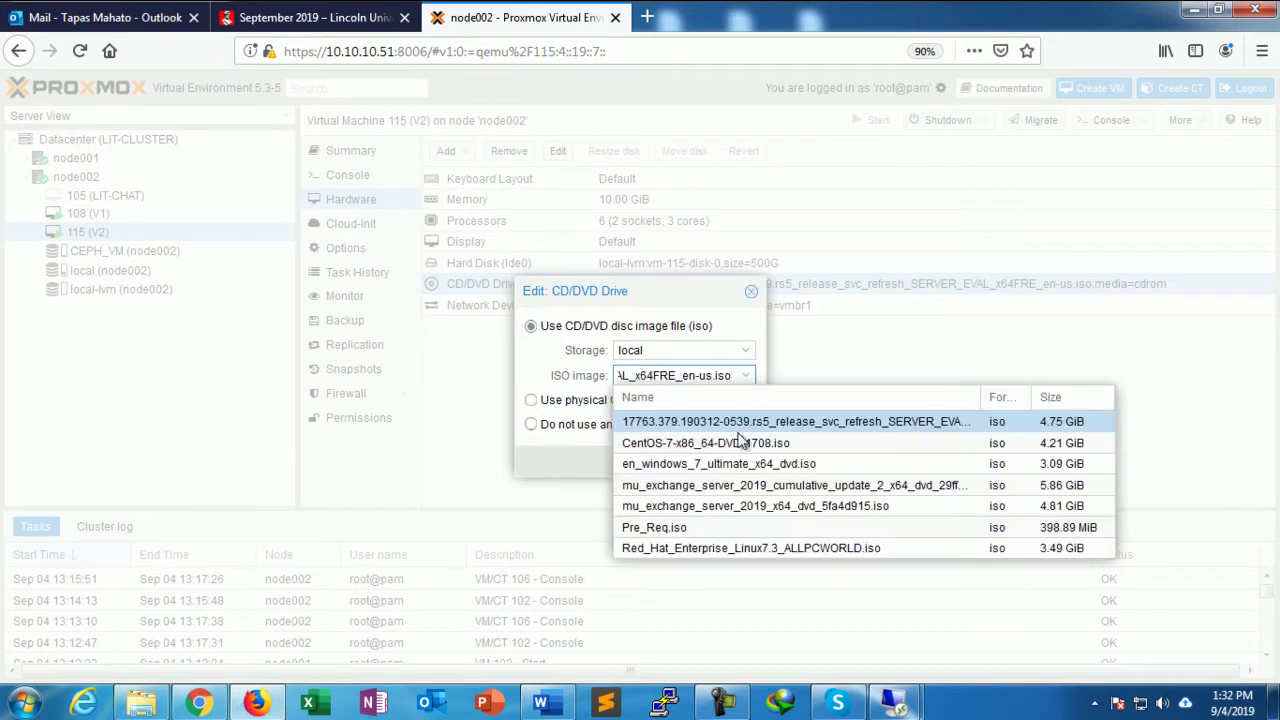
click(706, 525)
click(662, 465)
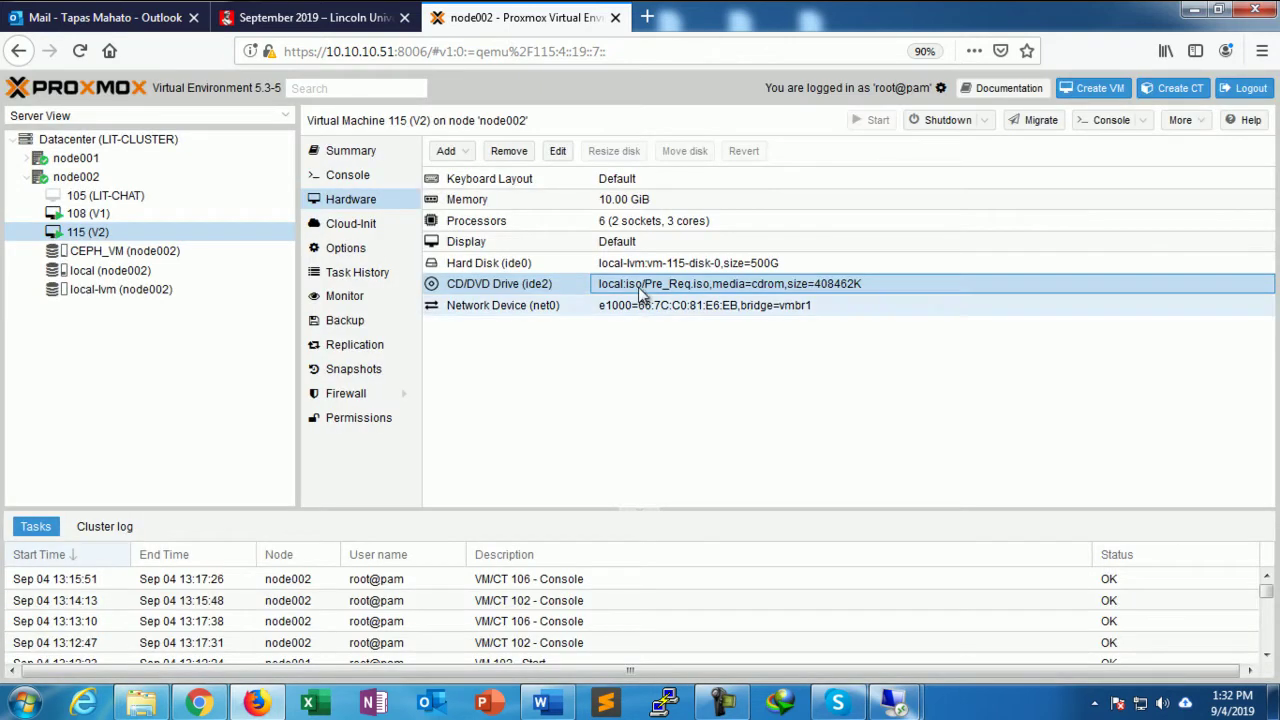
- Switch to the 10.10.10.221 session, dismiss the Server Manager message, and open the .NET Framework 4.7.2 folder under Active Directory preparation on CD Drive (E:)
mouse_move(893, 703)
click(1003, 625)
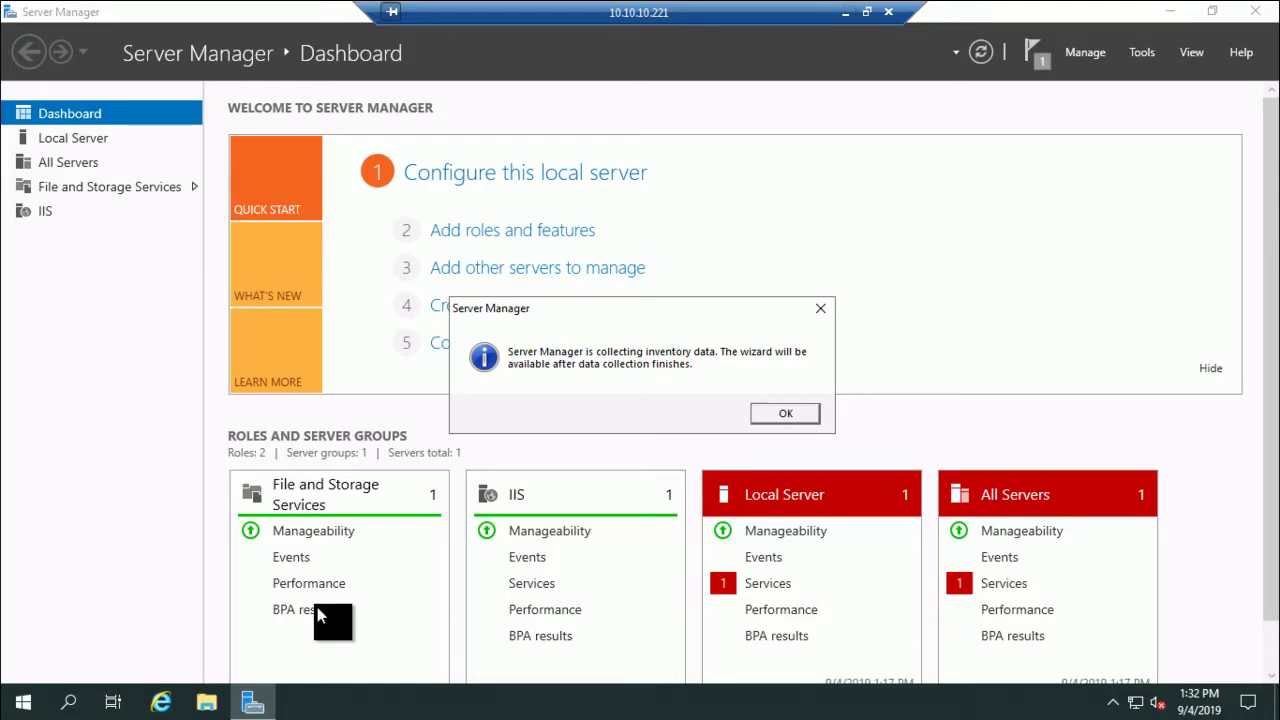
click(786, 413)
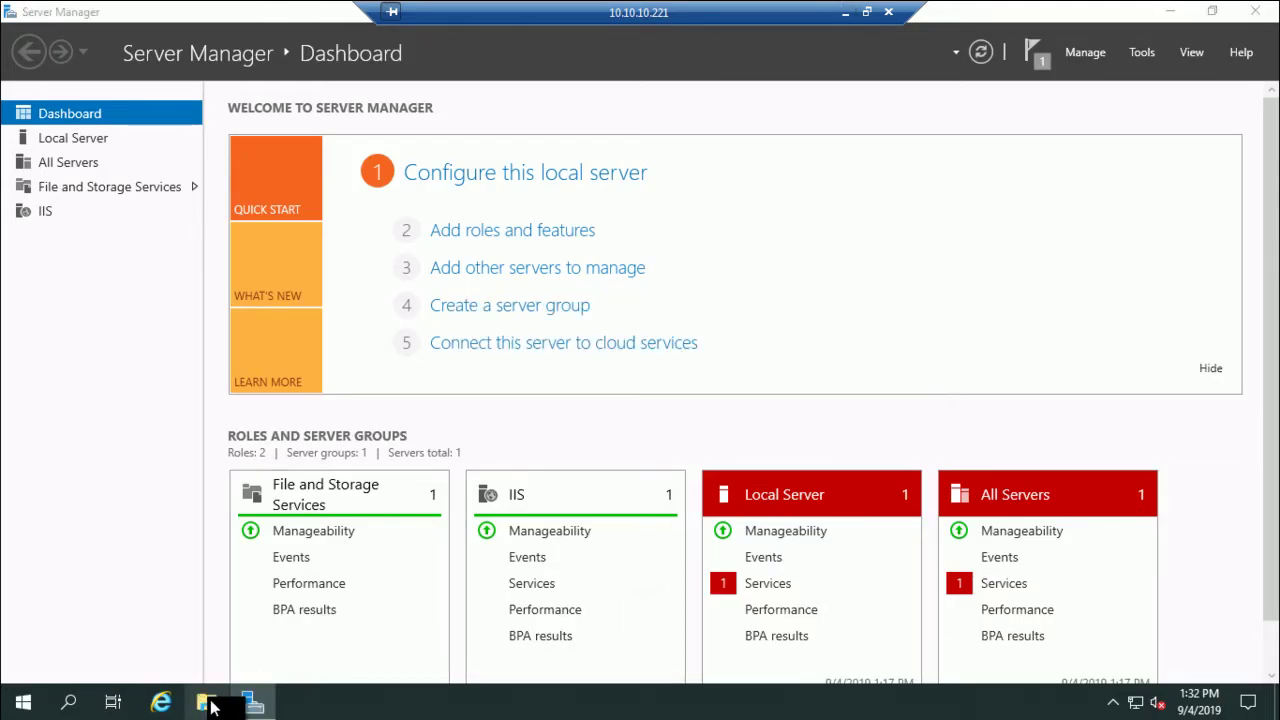
click(208, 701)
click(198, 303)
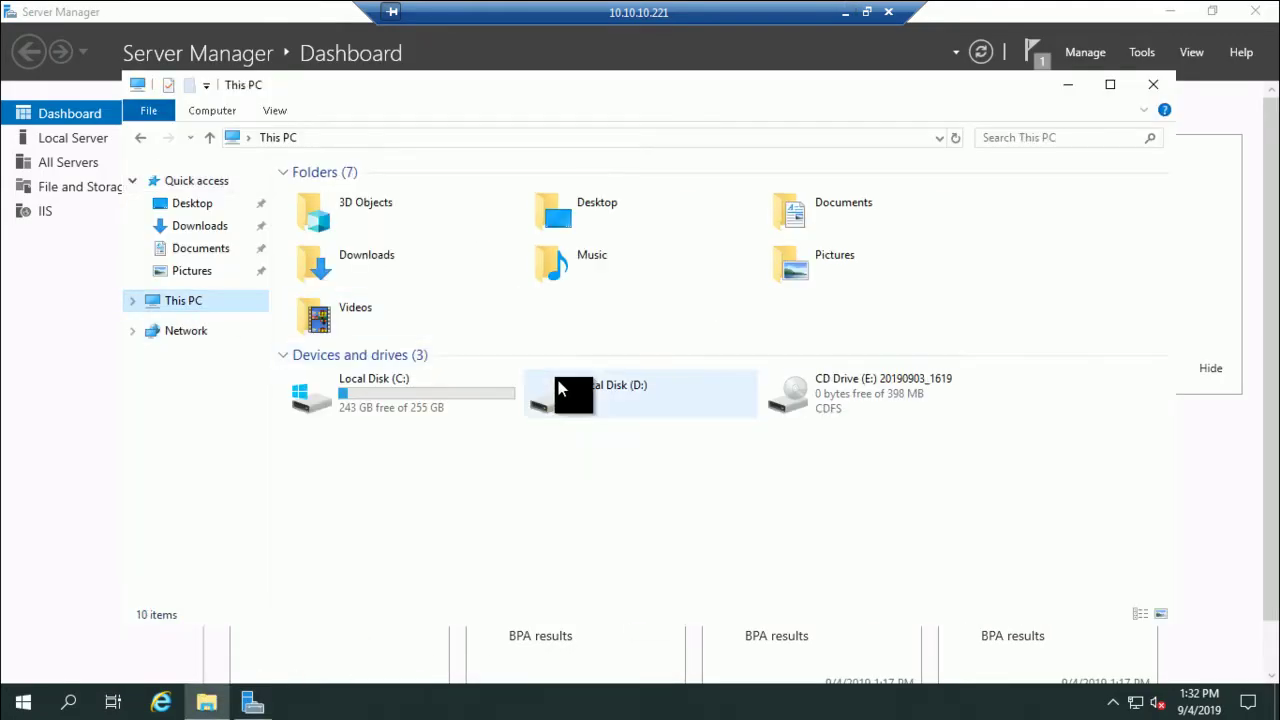
double_click(925, 413)
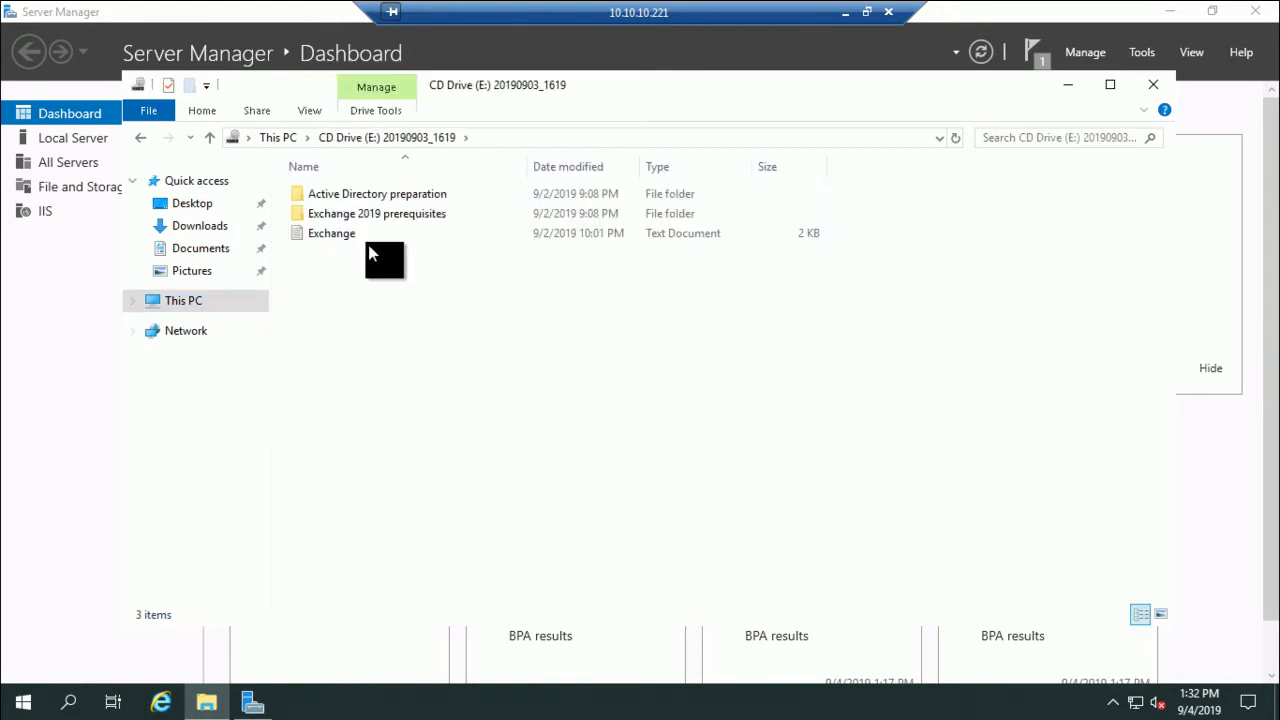
double_click(379, 195)
double_click(448, 212)
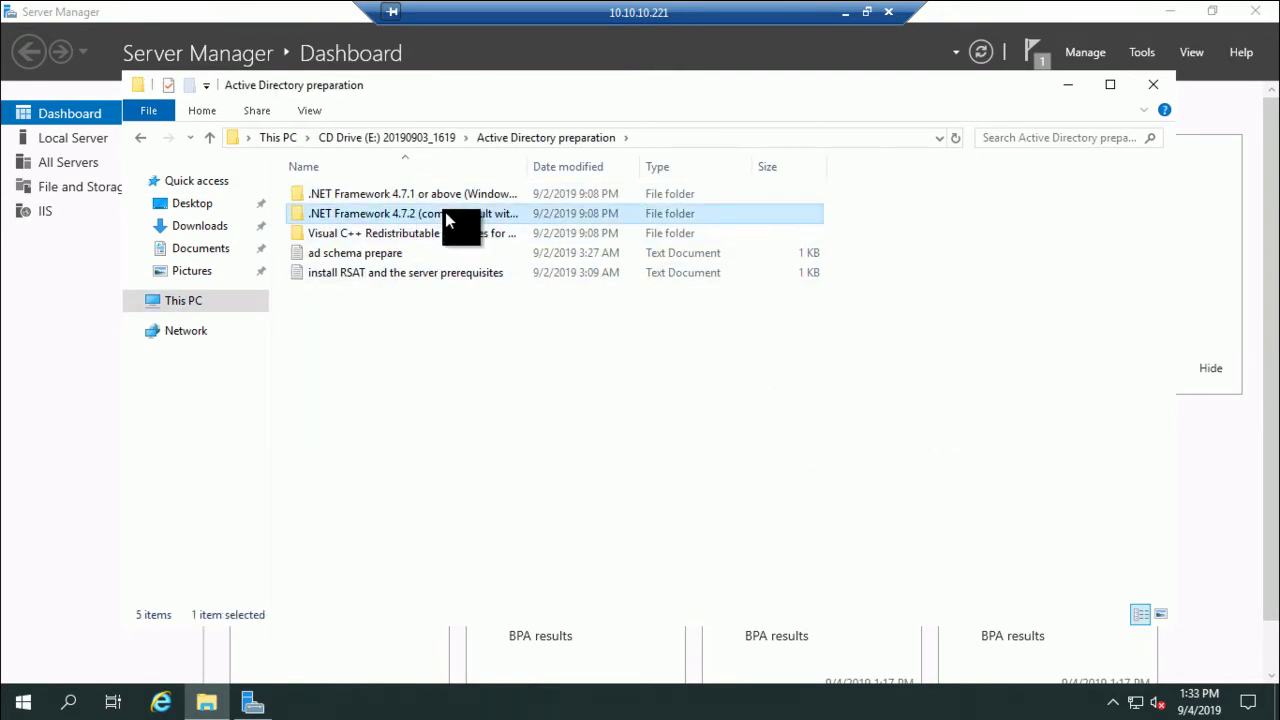
click(845, 12)
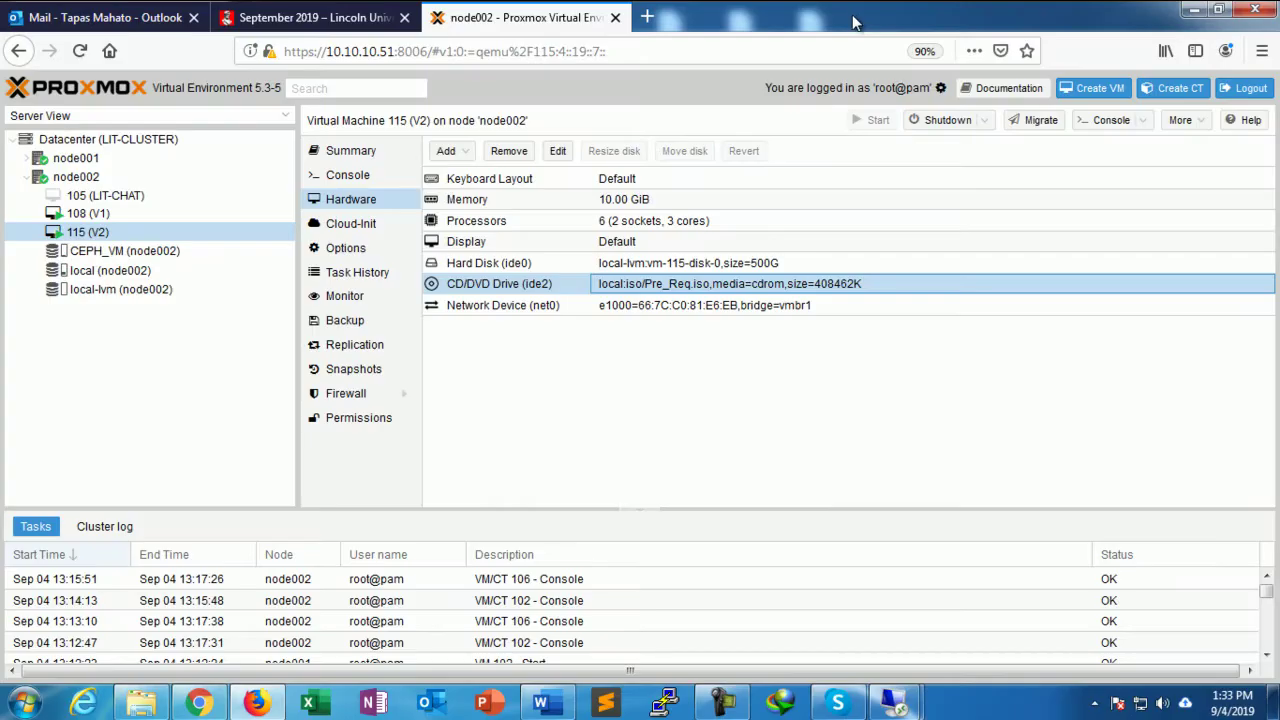
key(super+d)
mouse_move(893, 703)
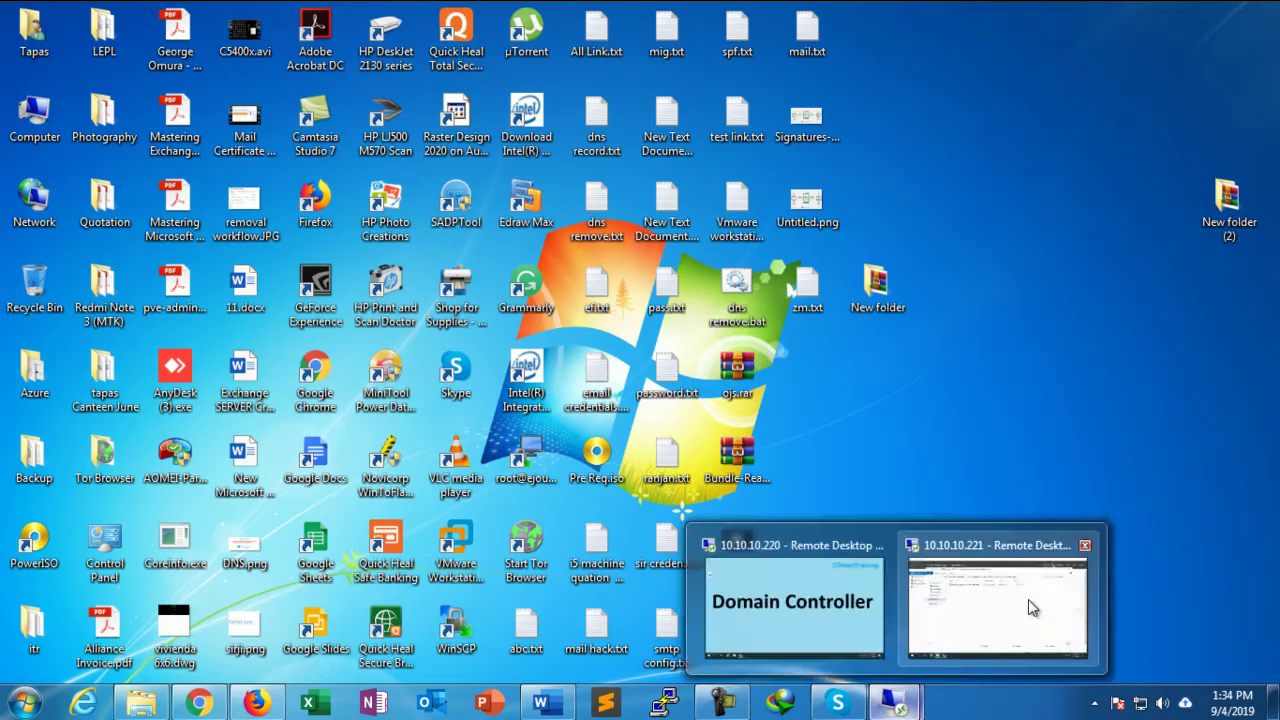
click(1012, 600)
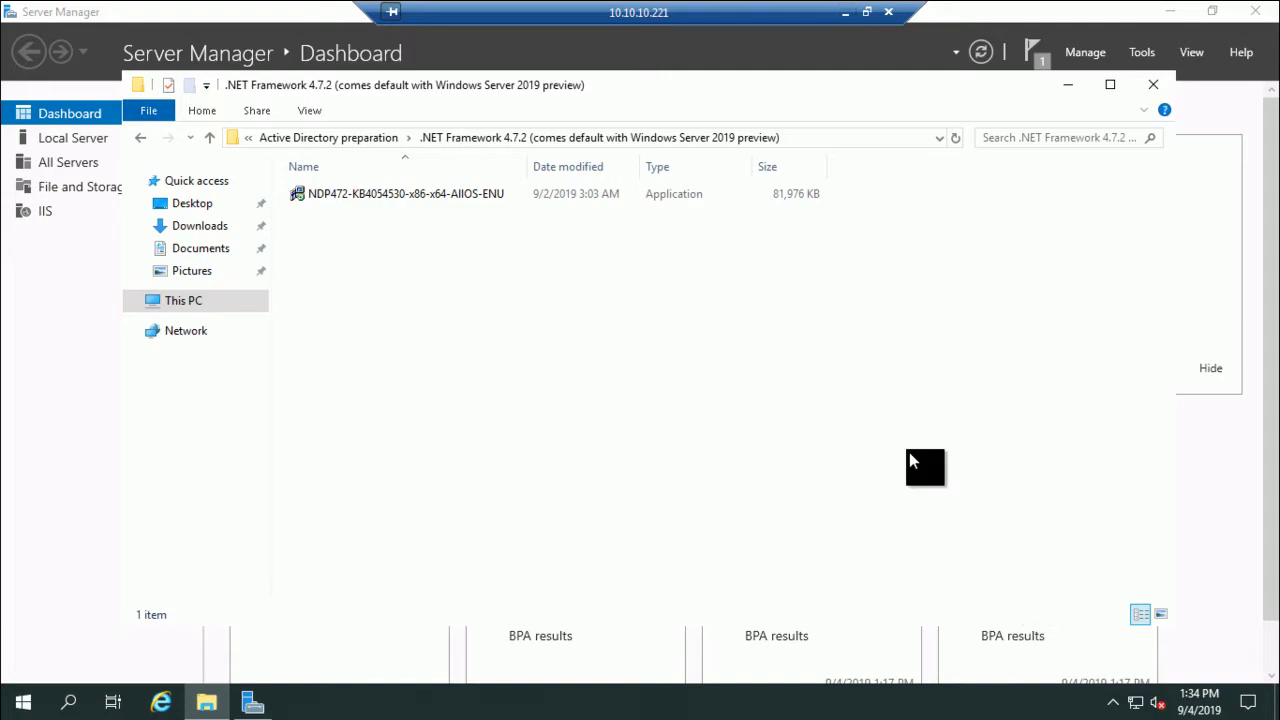
- Run the NDP472-KB4054530-x86-x64-AllOS-ENU installer and minimise File Explorer and Server Manager while it extracts
double_click(429, 205)
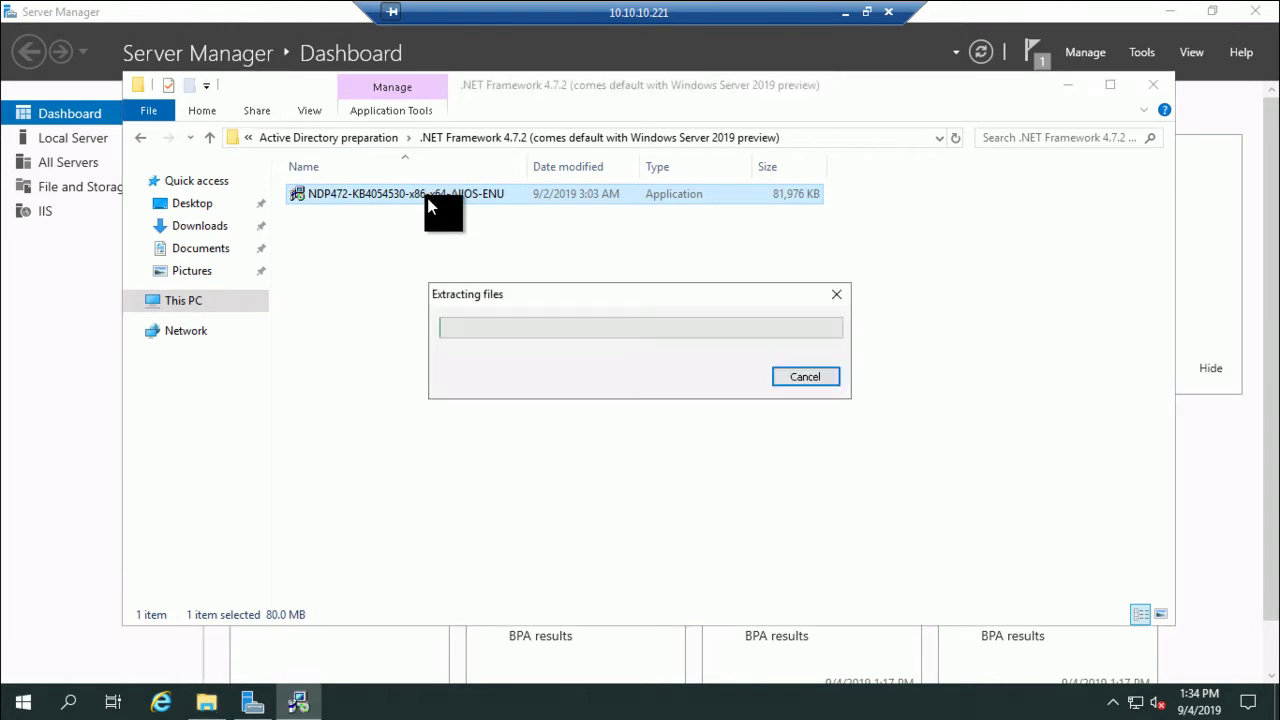
click(1068, 86)
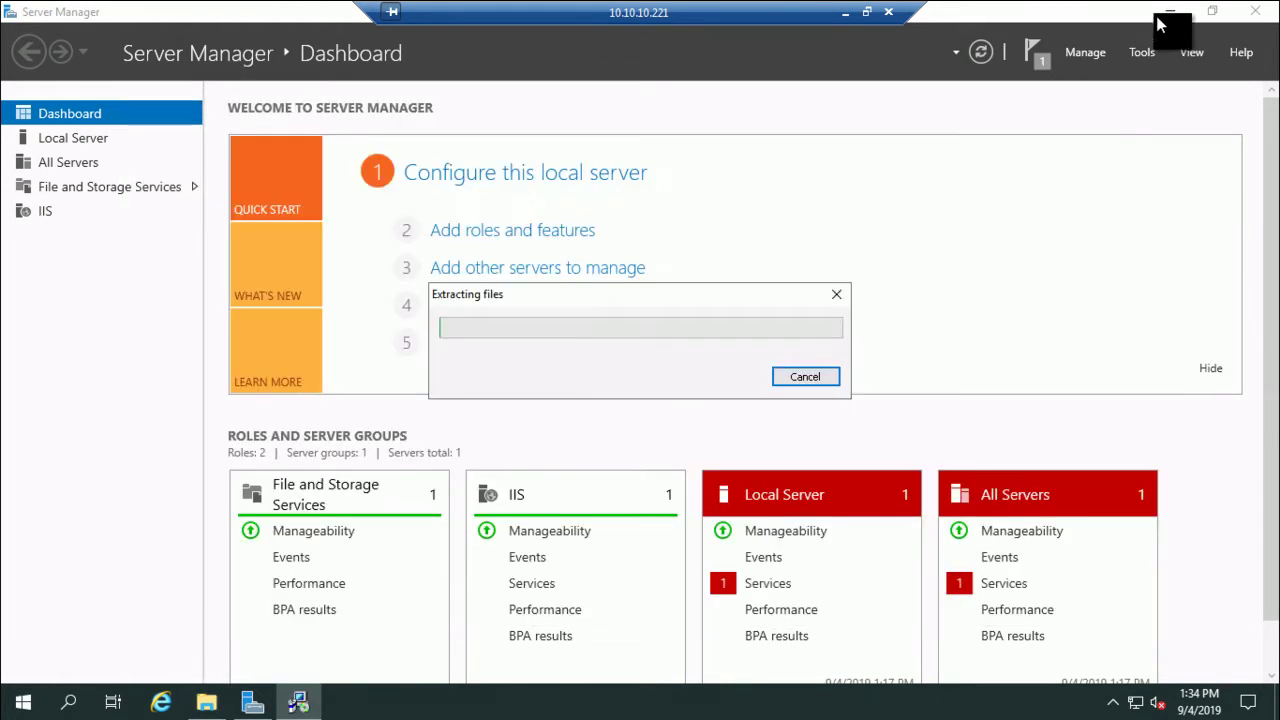
click(1169, 11)
drag(742, 303, 661, 170)
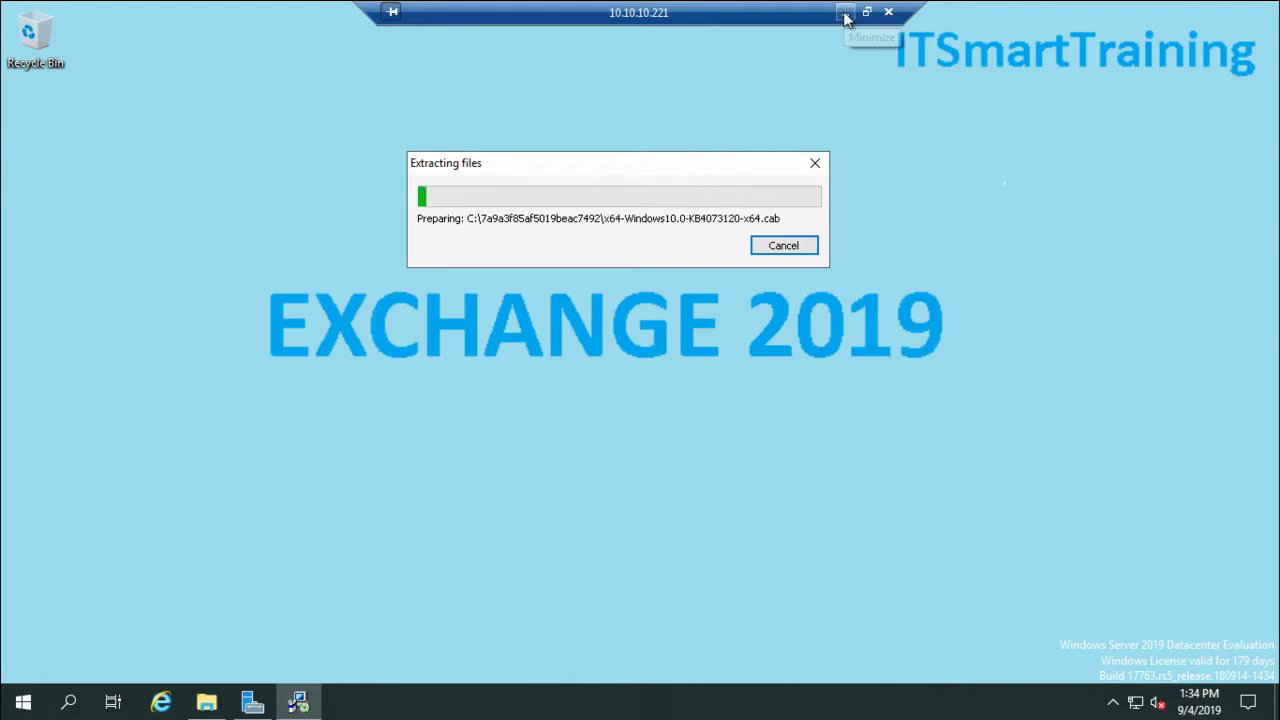
right_click(921, 370)
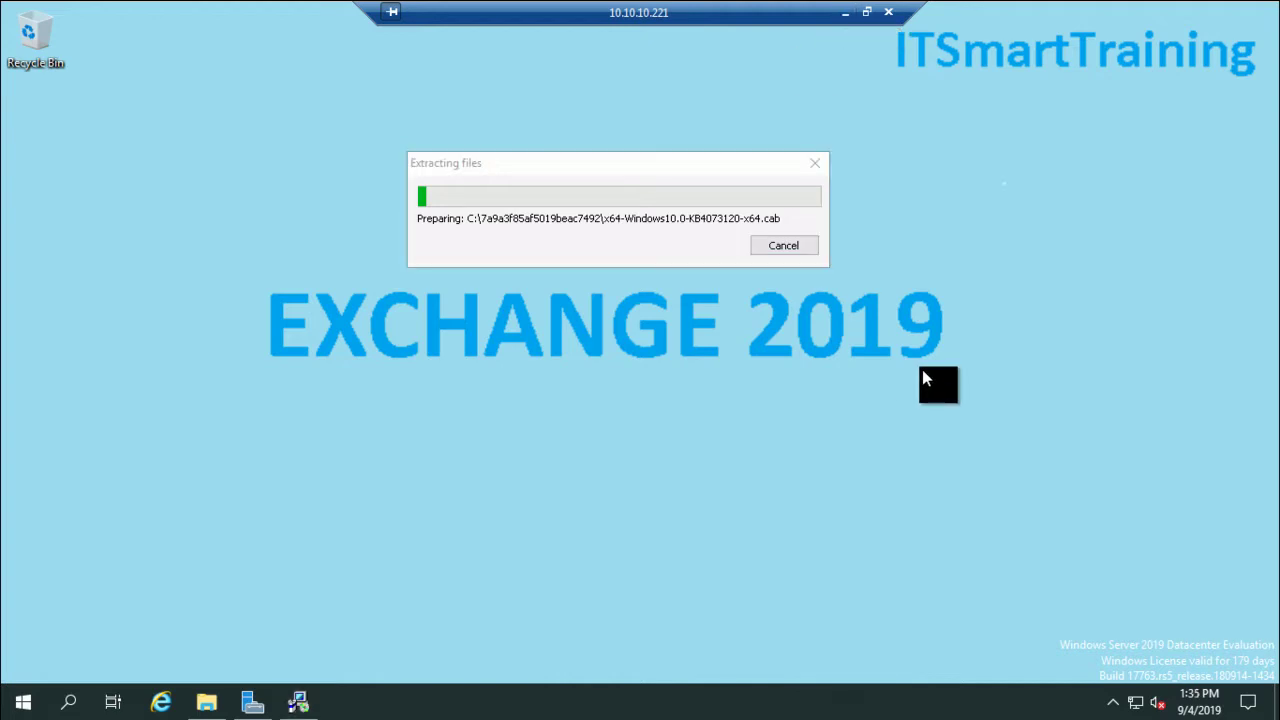
click(950, 436)
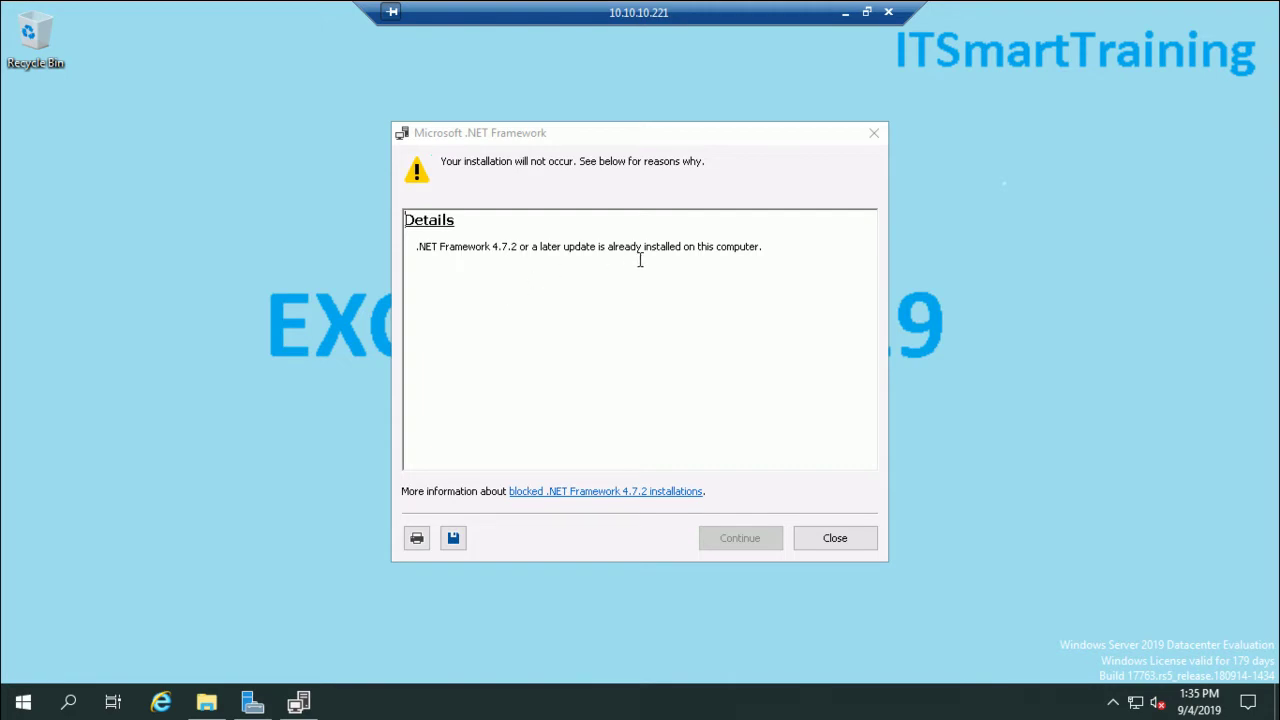
- Highlight the explanation in the Microsoft .NET Framework installer's details and close the installer
drag(420, 246, 734, 256)
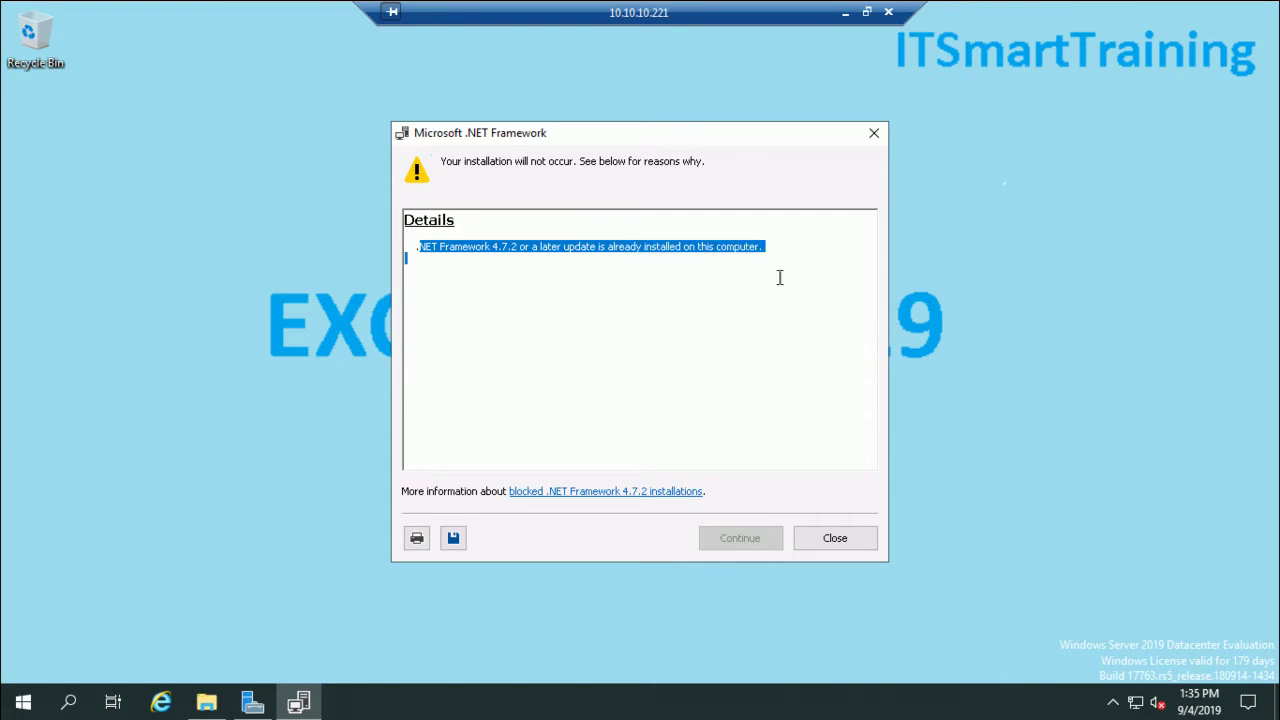
click(830, 545)
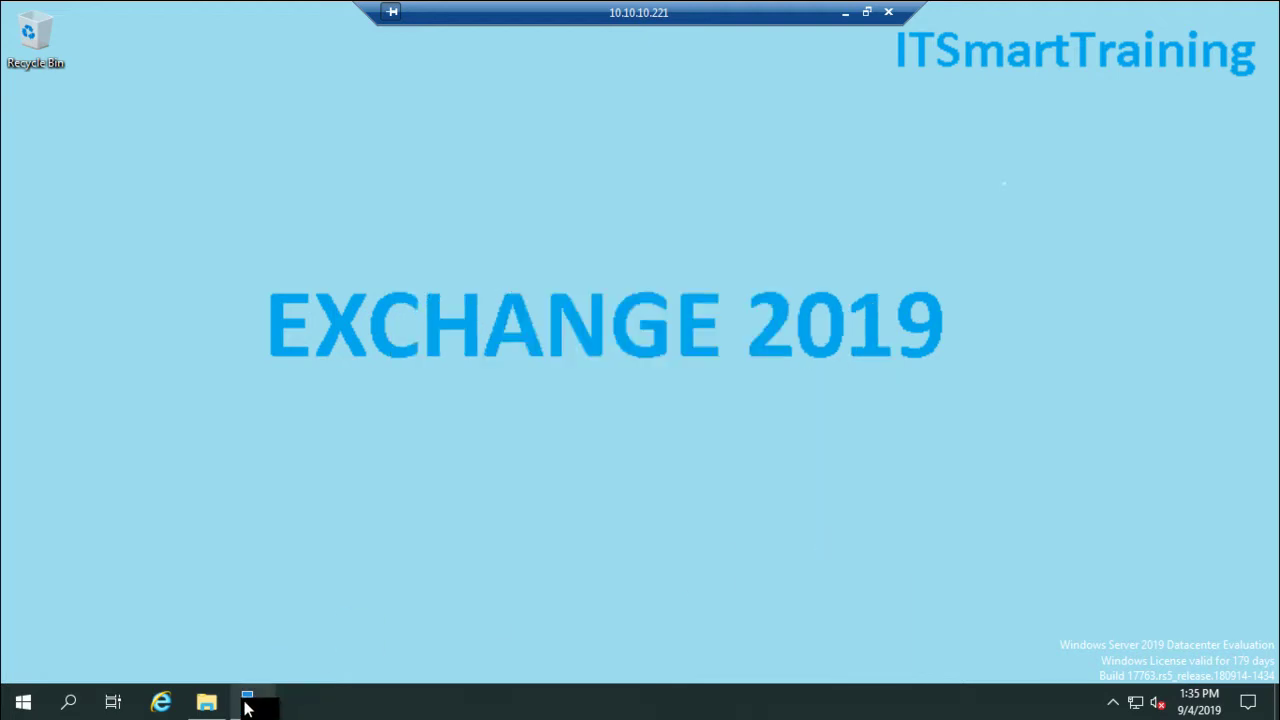
click(247, 706)
click(247, 706)
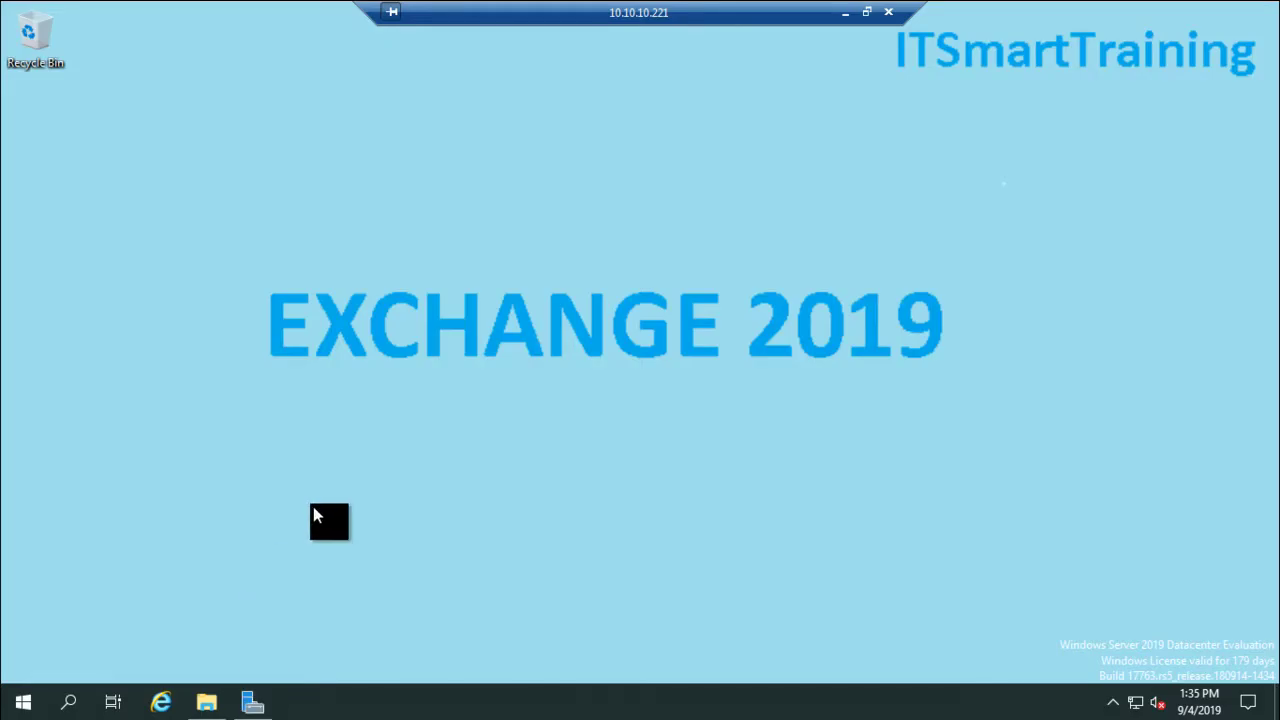
- Open the Visual C++ Redistributable Packages for Visual Studio 2013 folder under Active Directory preparation on CD Drive (E:)
click(206, 700)
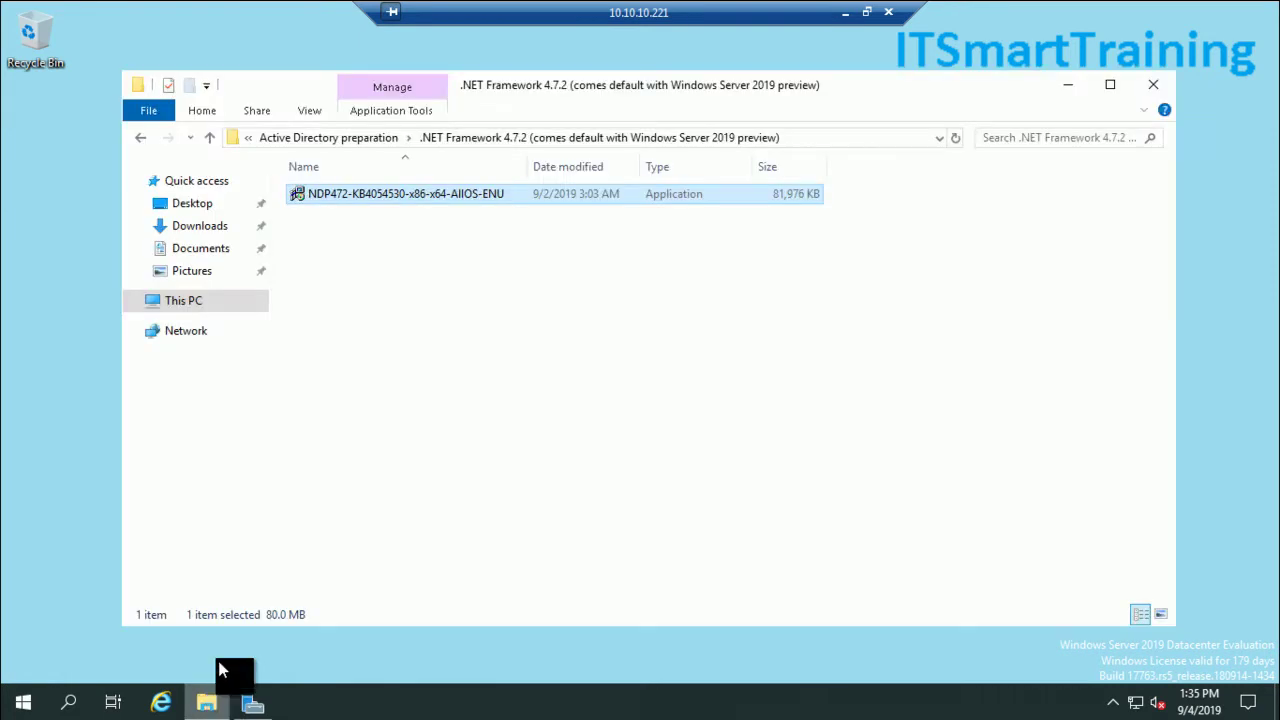
click(359, 142)
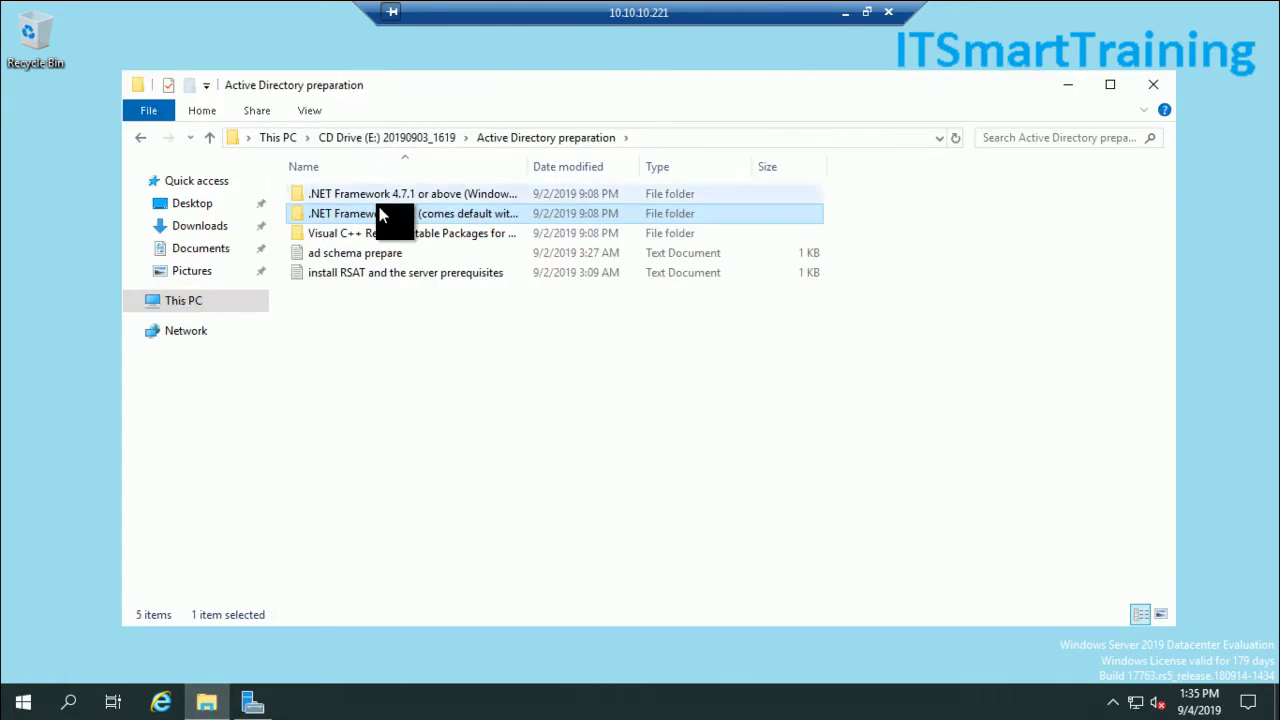
double_click(389, 235)
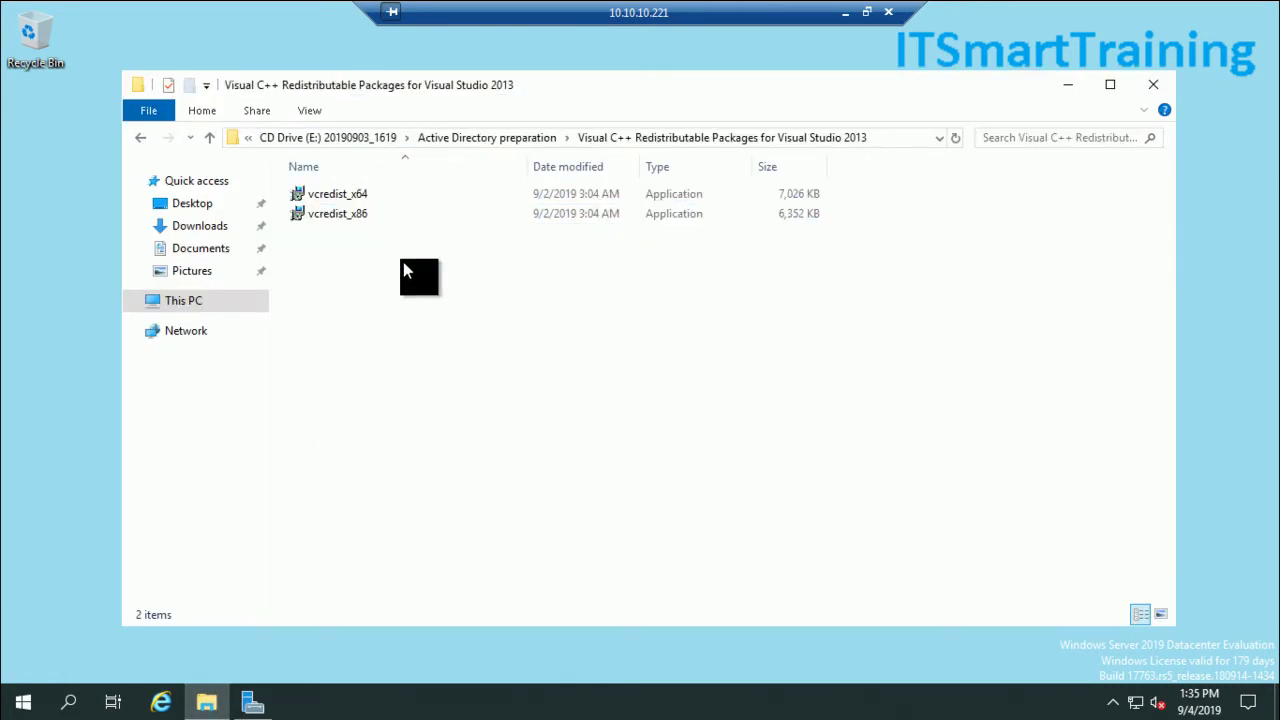
- Switch to the Exchange Server 2019 guide in Word and highlight the Visual C++ Redistributable Packages for Visual Studio 2013 requirement
click(846, 13)
click(540, 703)
scroll(551, 455, down, 1)
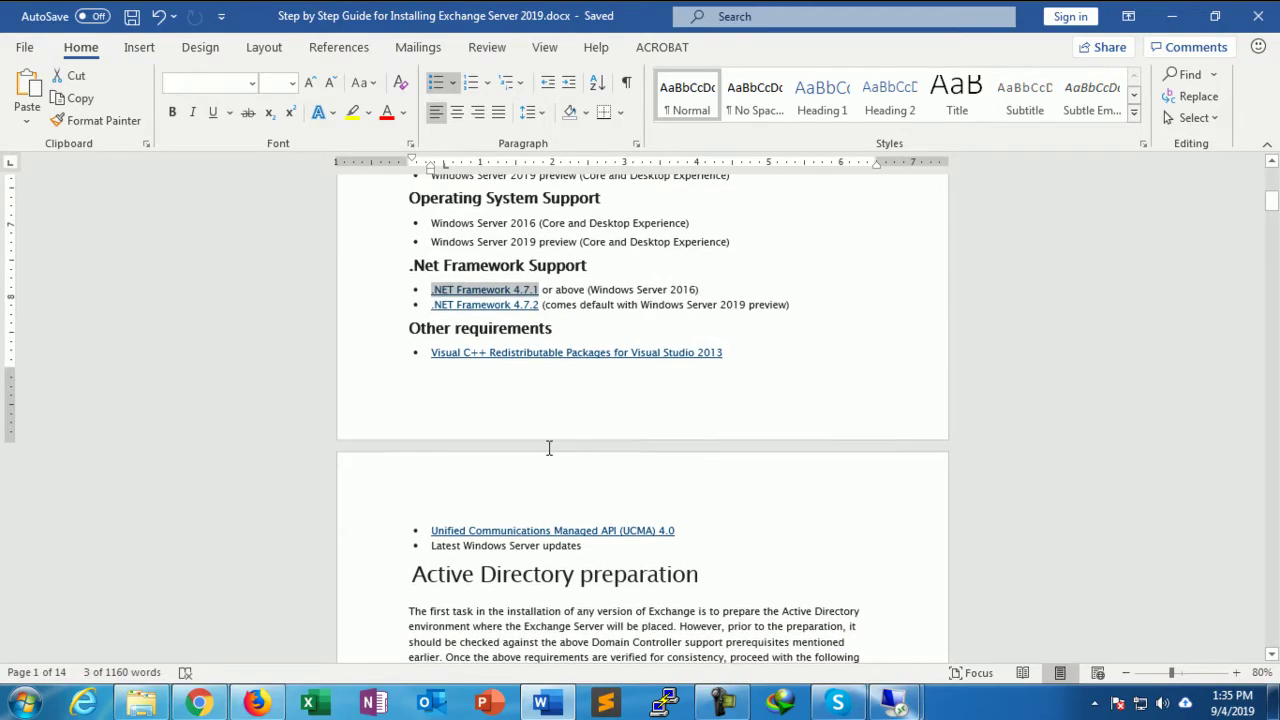
drag(432, 352, 737, 353)
scroll(690, 477, down, 1)
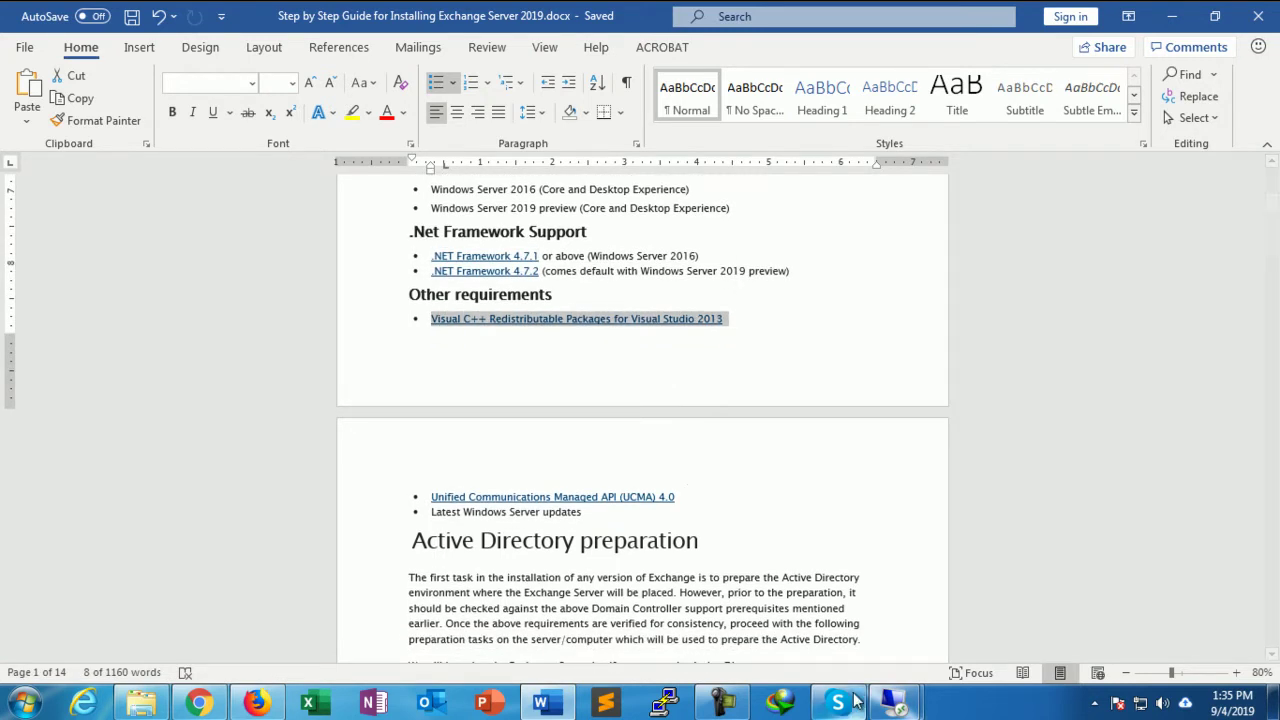
- Return to the 10.10.10.221 session and install vcredist_x64, agreeing to the license terms and closing the installer when done
click(540, 704)
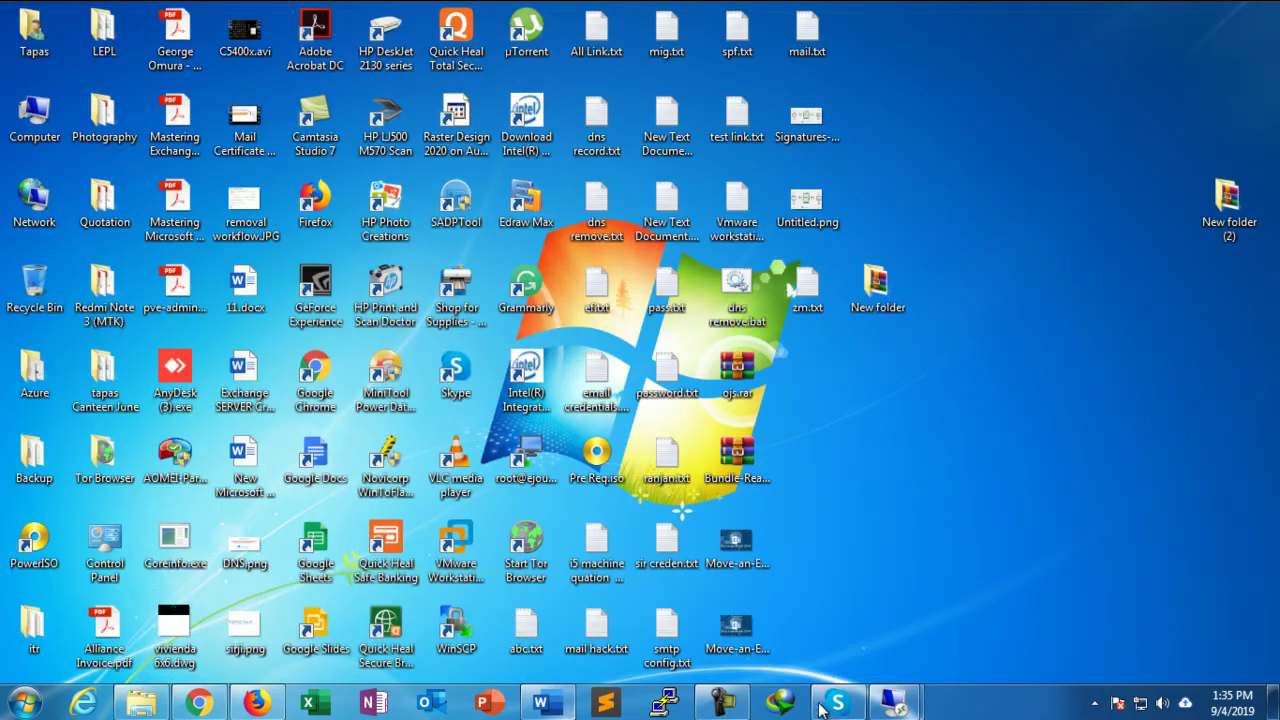
click(955, 612)
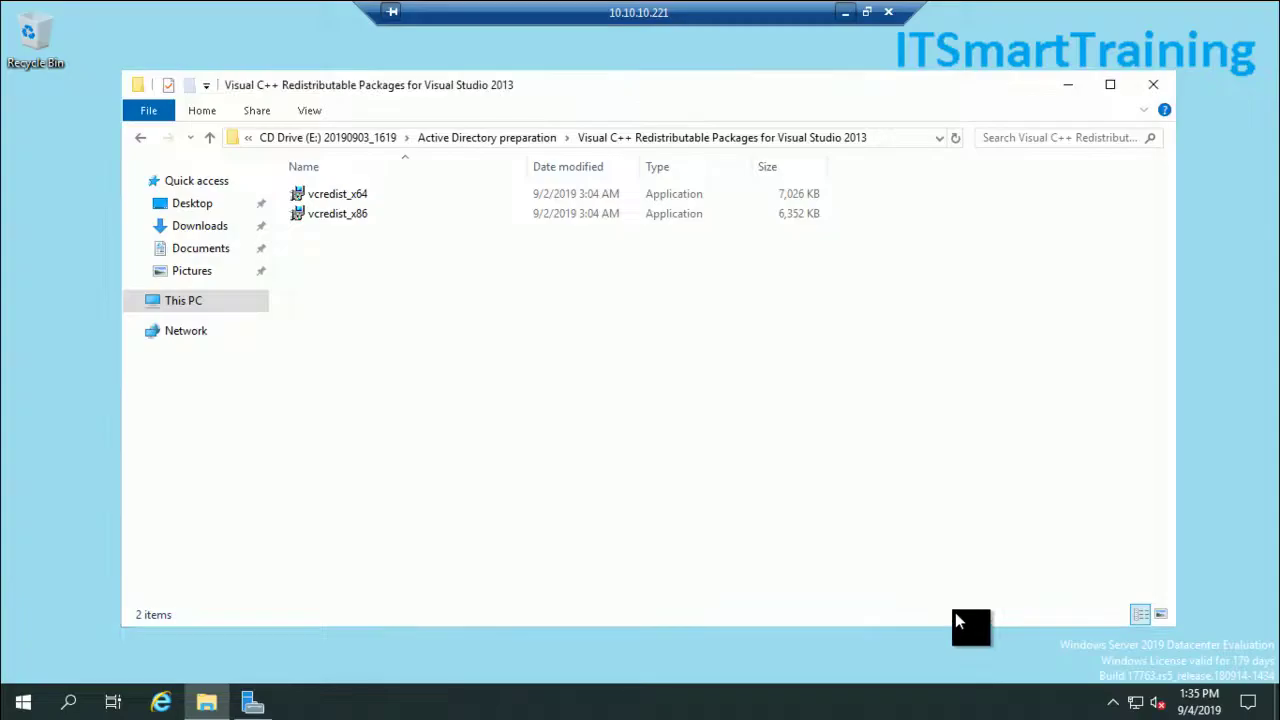
double_click(355, 197)
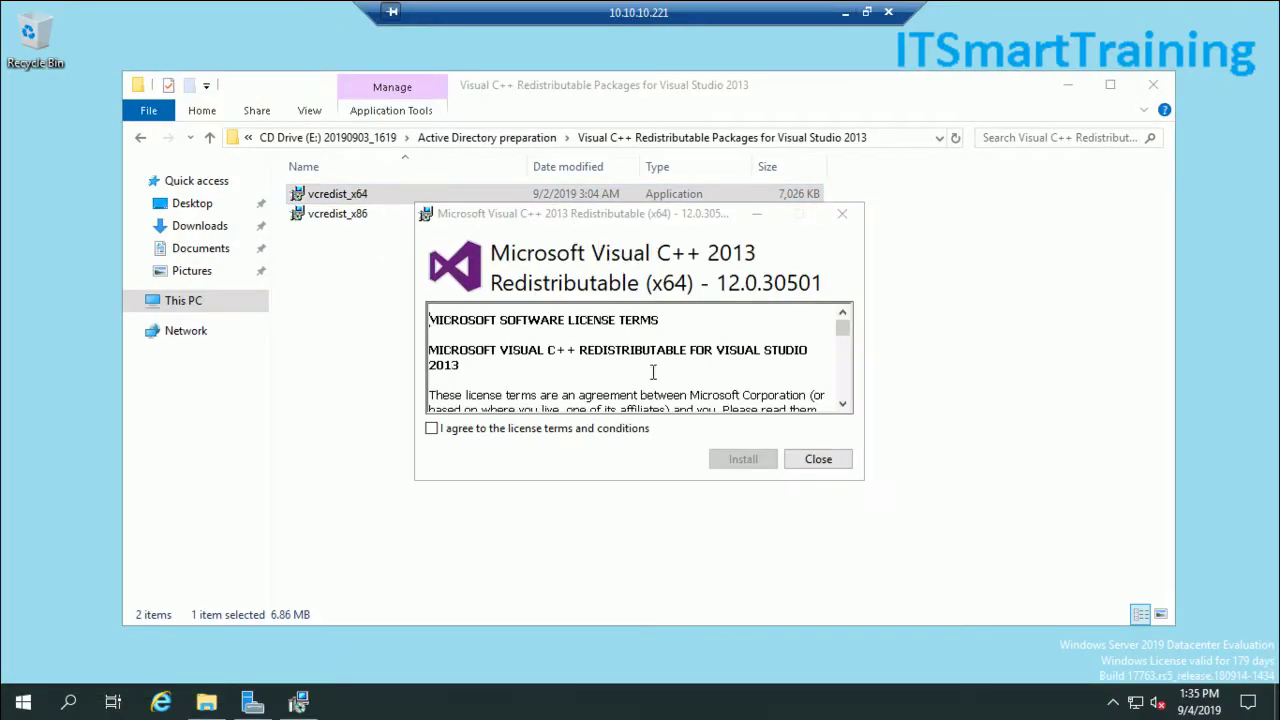
click(532, 430)
click(740, 463)
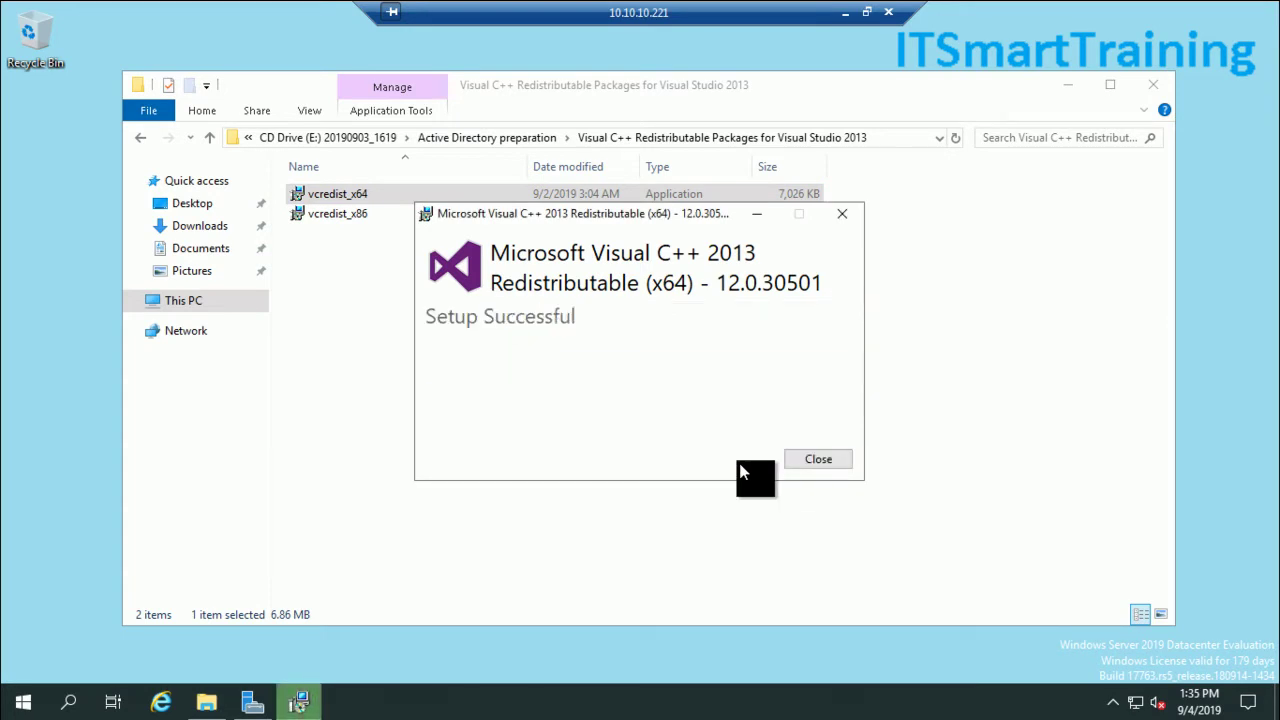
click(793, 459)
- Install vcredist_x86, agreeing to the license terms, and close its installer when done
click(363, 214)
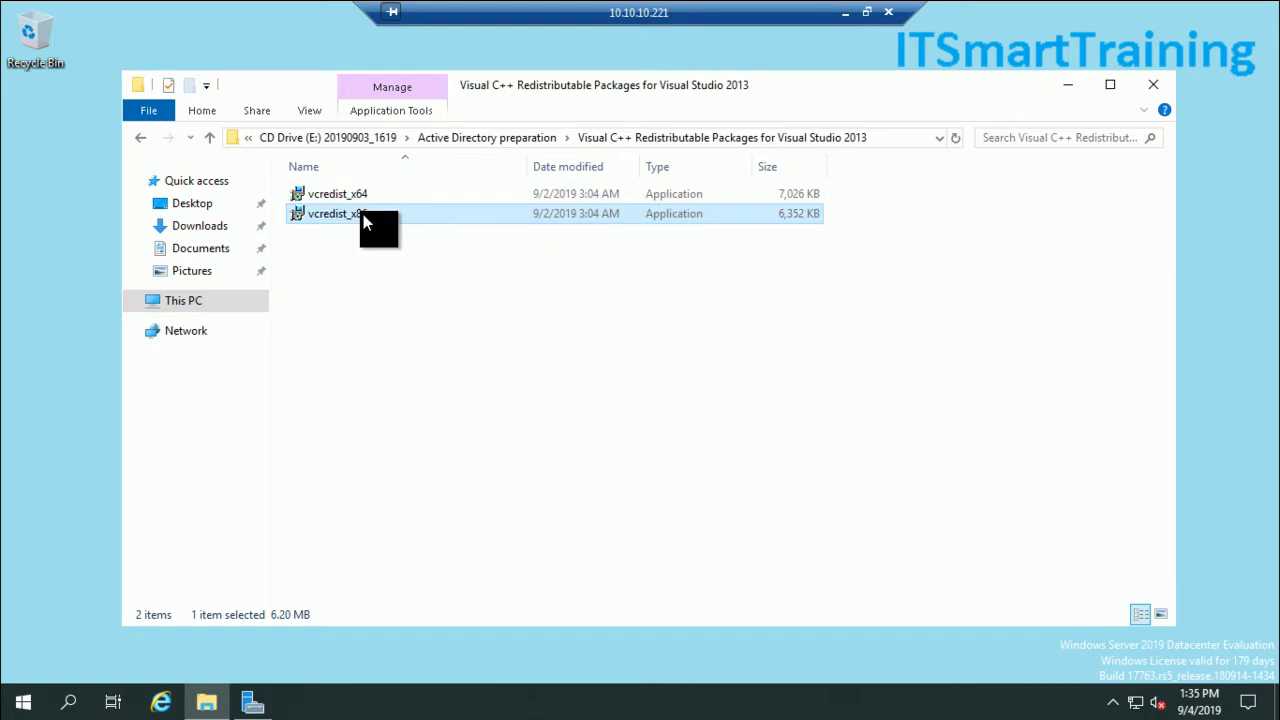
click(454, 430)
click(762, 462)
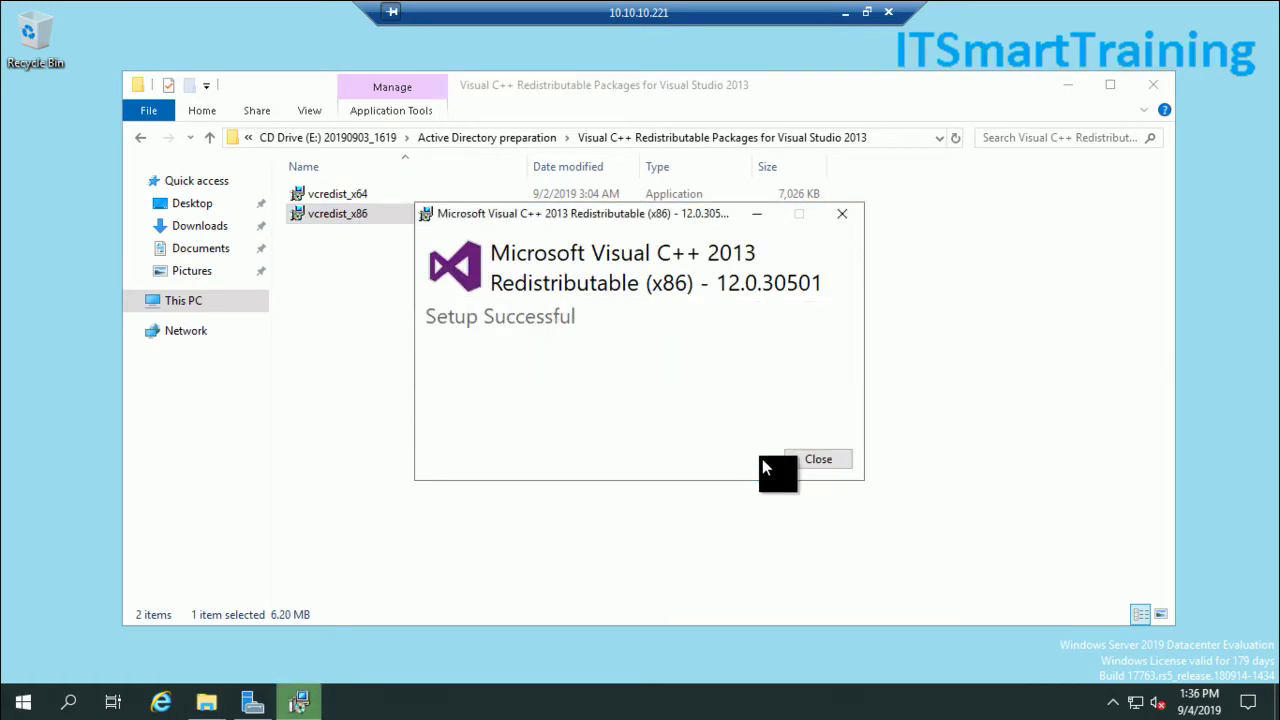
click(816, 459)
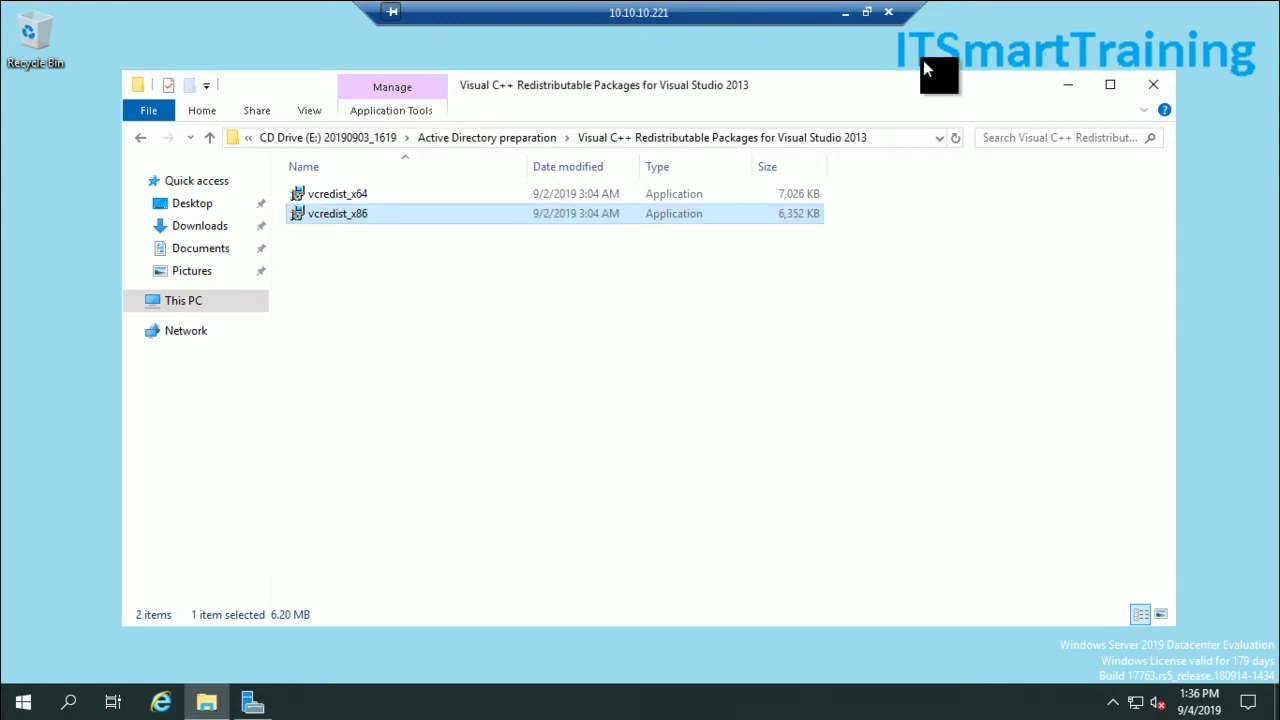
- Check the Word guide for the requirement following Visual C++ and return to the 10.10.10.221 session
click(842, 13)
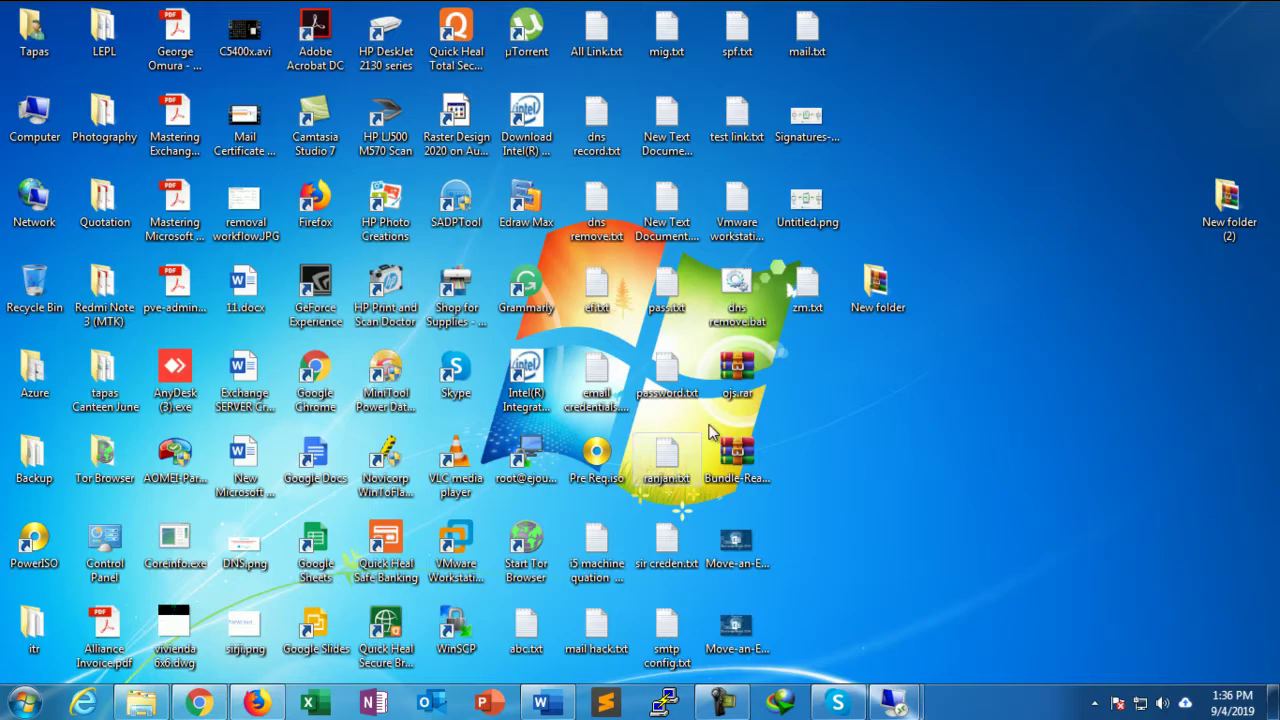
click(541, 703)
scroll(454, 481, down, 1)
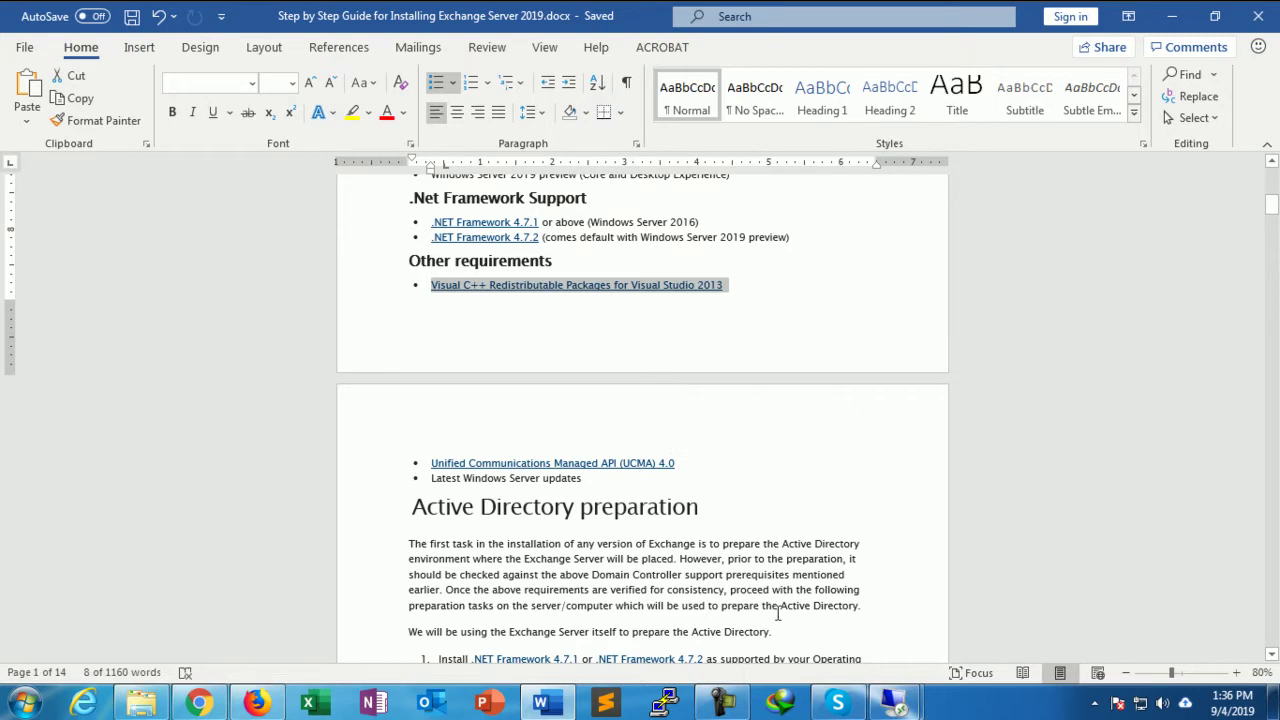
mouse_move(893, 703)
click(1003, 606)
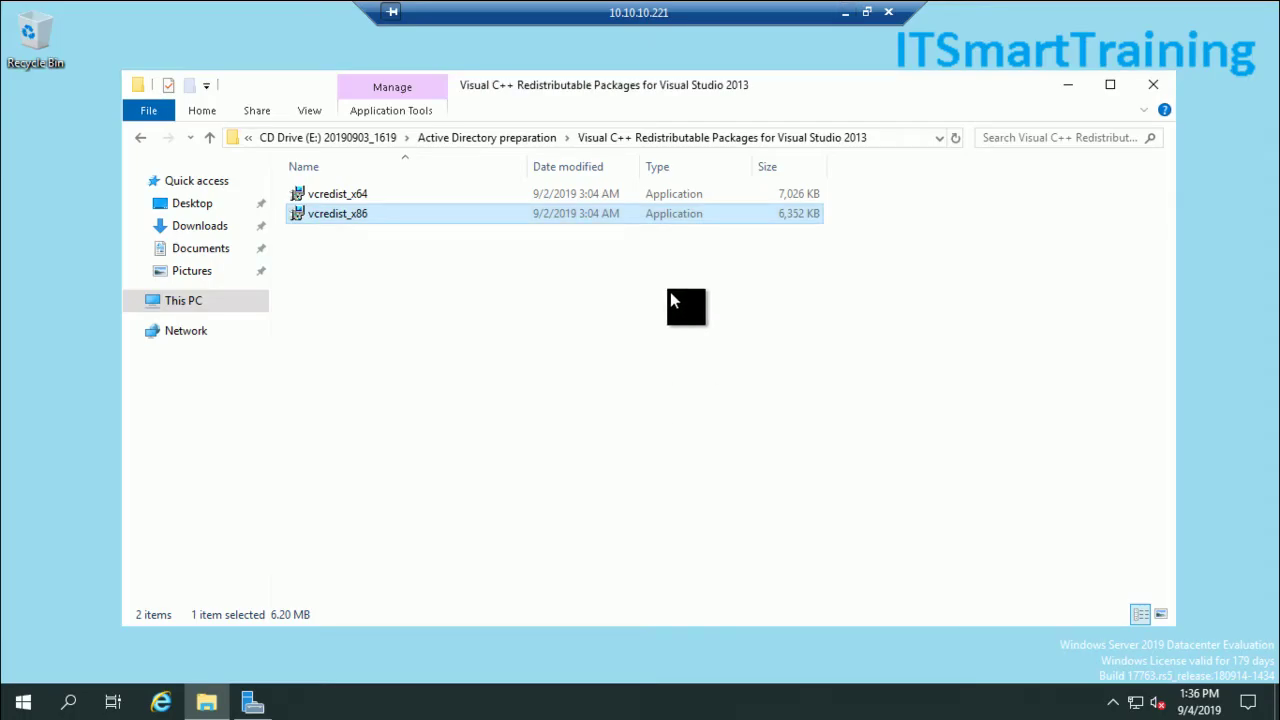
- Open the Unified Communications Managed API (UCMA) 4.0 folder under Exchange 2019 prerequisites on CD Drive (E:)
click(508, 142)
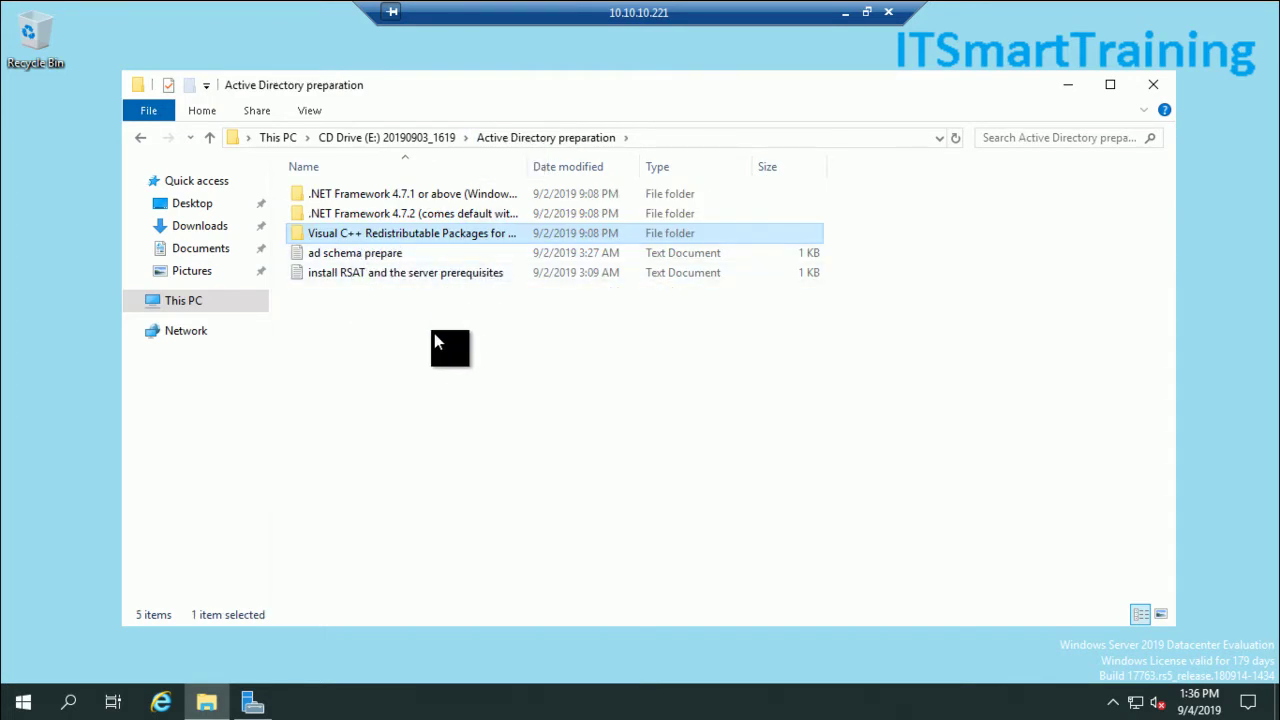
click(395, 147)
click(349, 232)
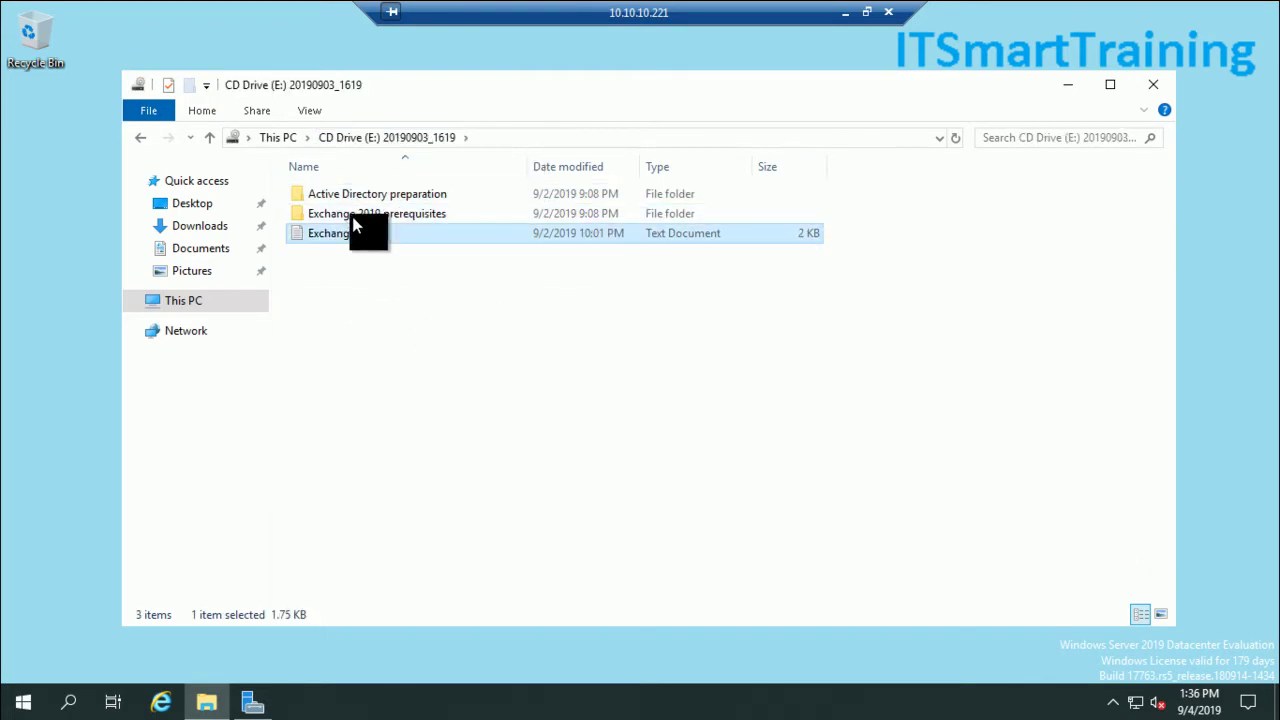
double_click(354, 215)
double_click(367, 233)
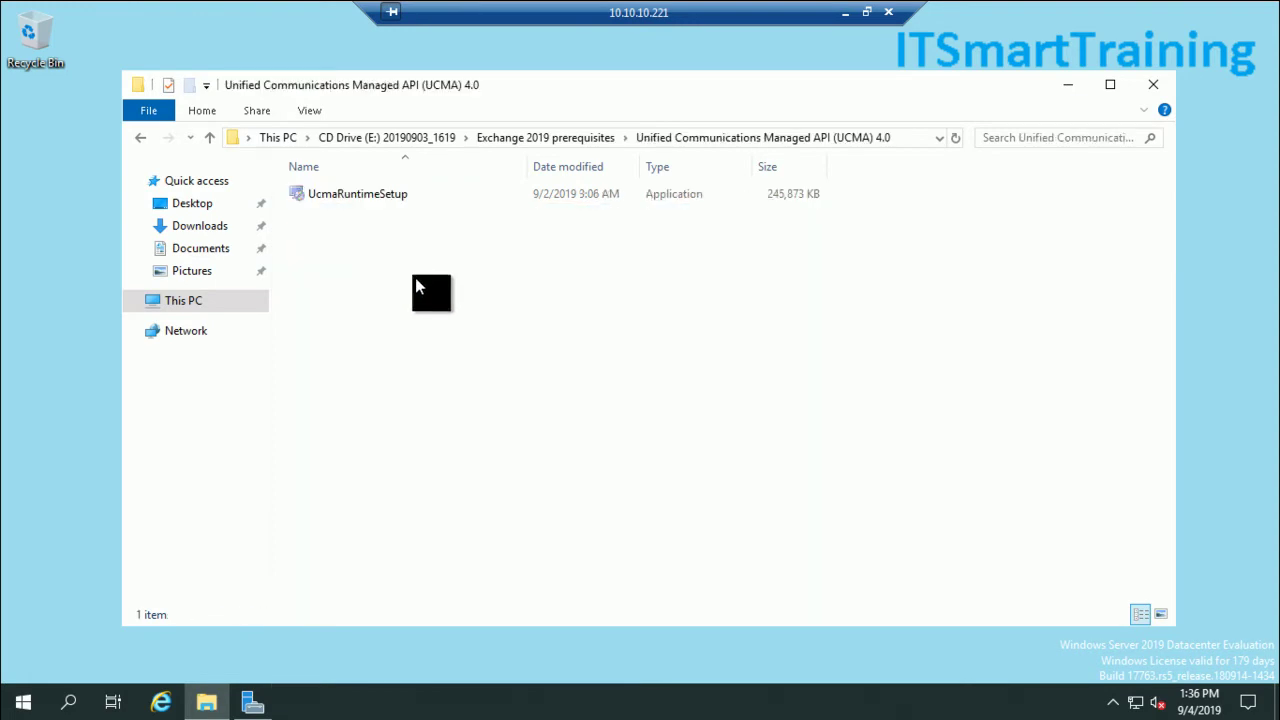
- Run UcmaRuntimeSetup as administrator, accept the license terms, install the UCMA 4.0 Runtime, and close the installer and File Explorer
click(350, 200)
right_click(349, 200)
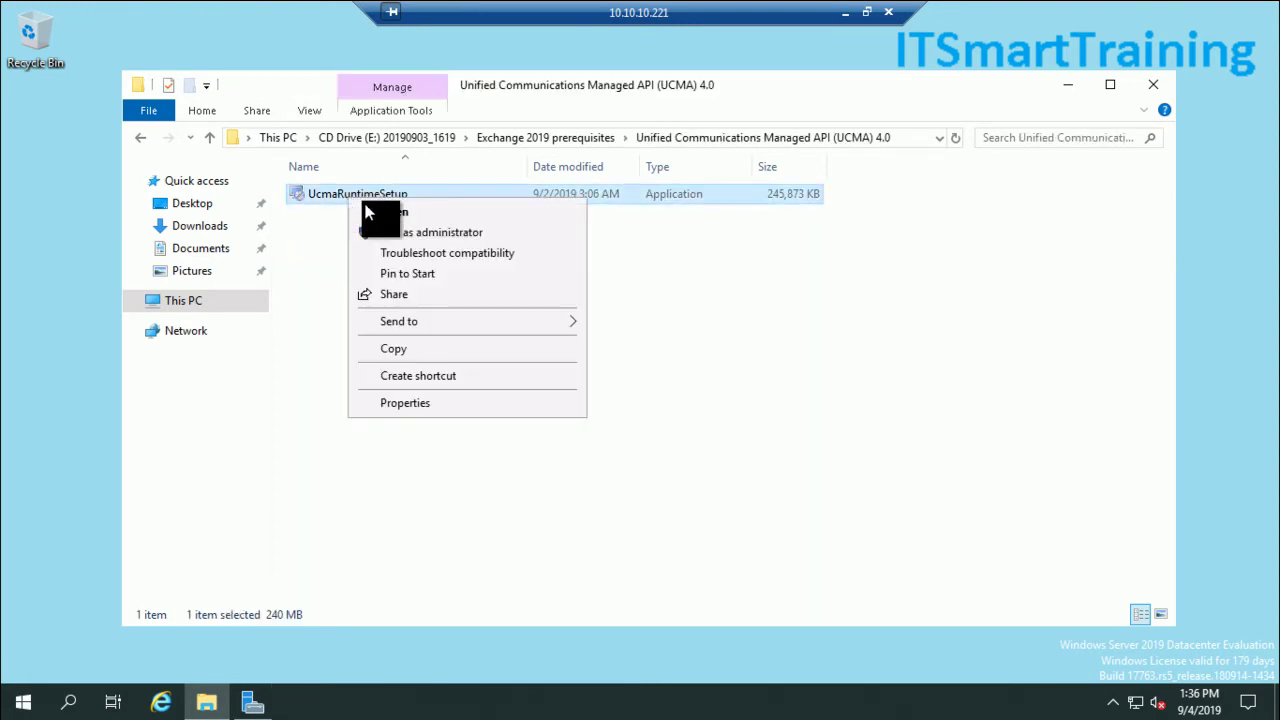
click(386, 230)
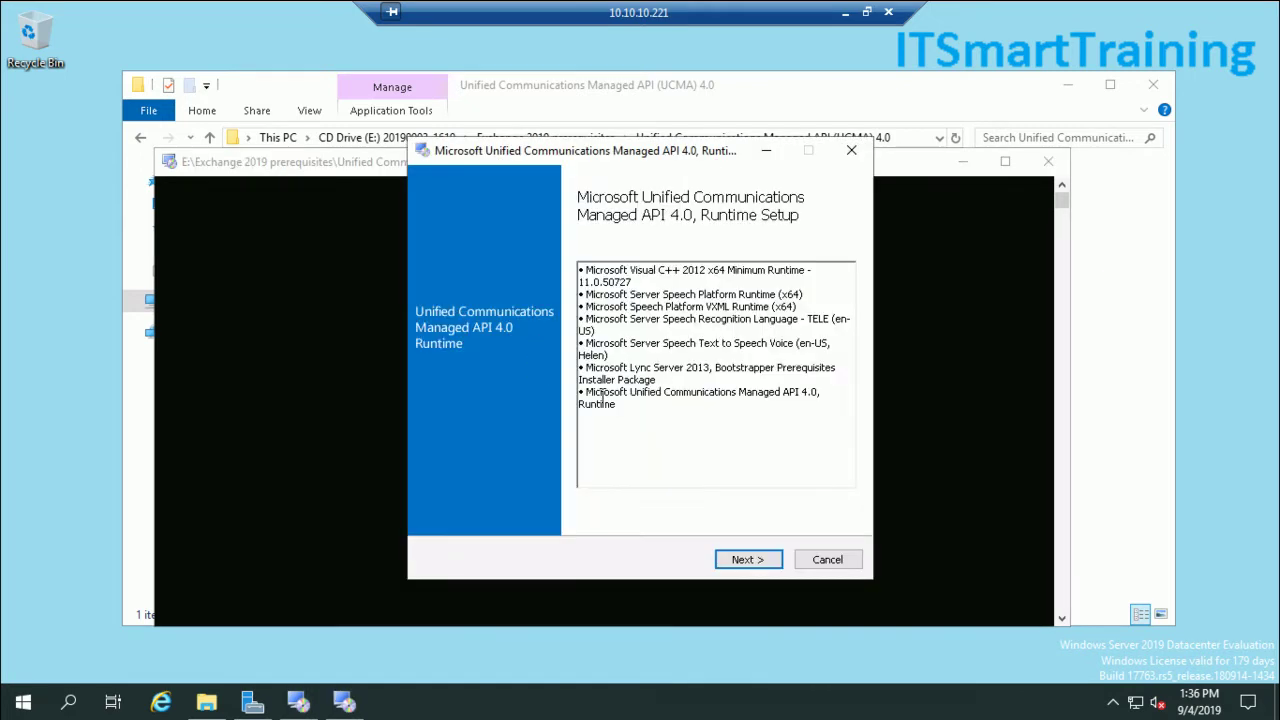
click(731, 564)
click(551, 408)
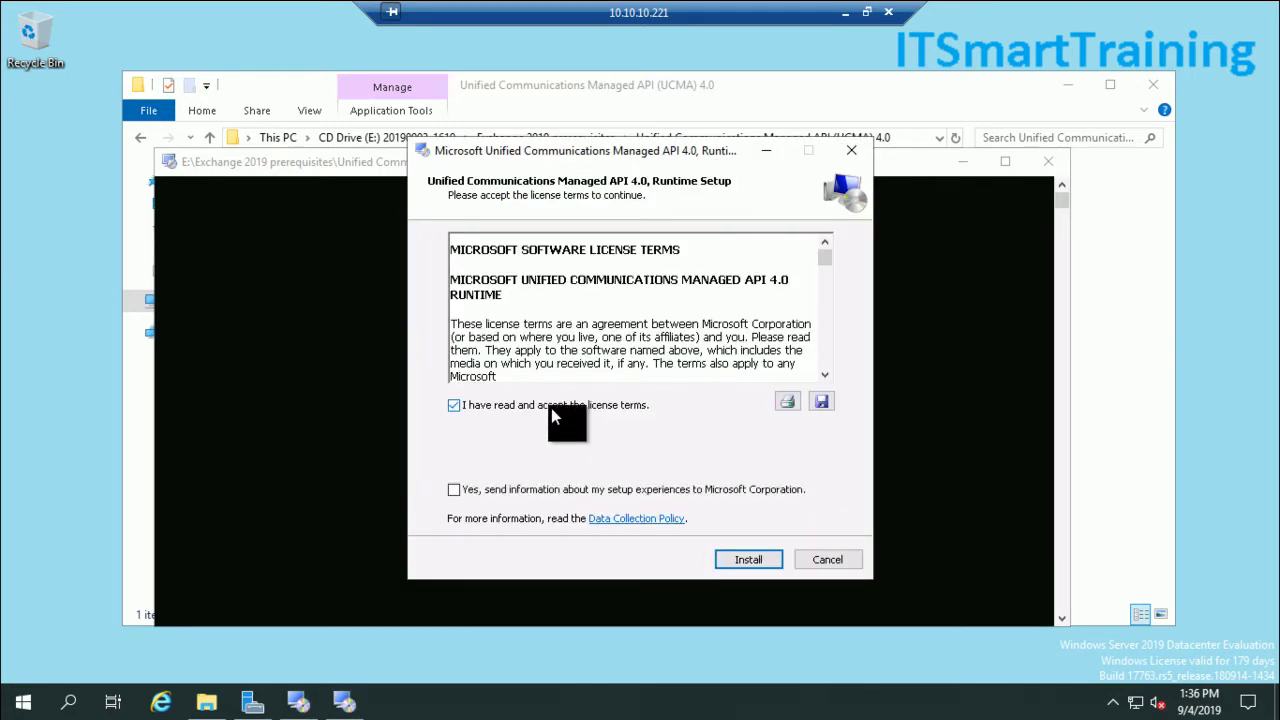
click(746, 560)
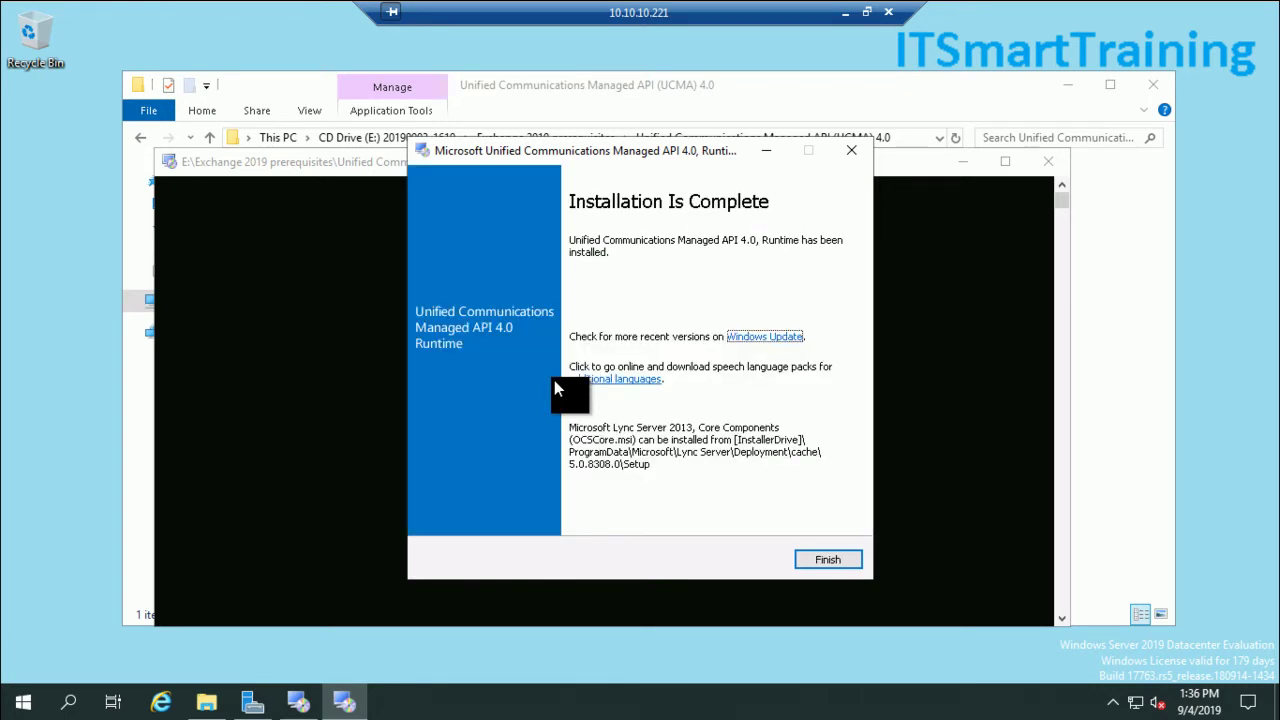
click(828, 560)
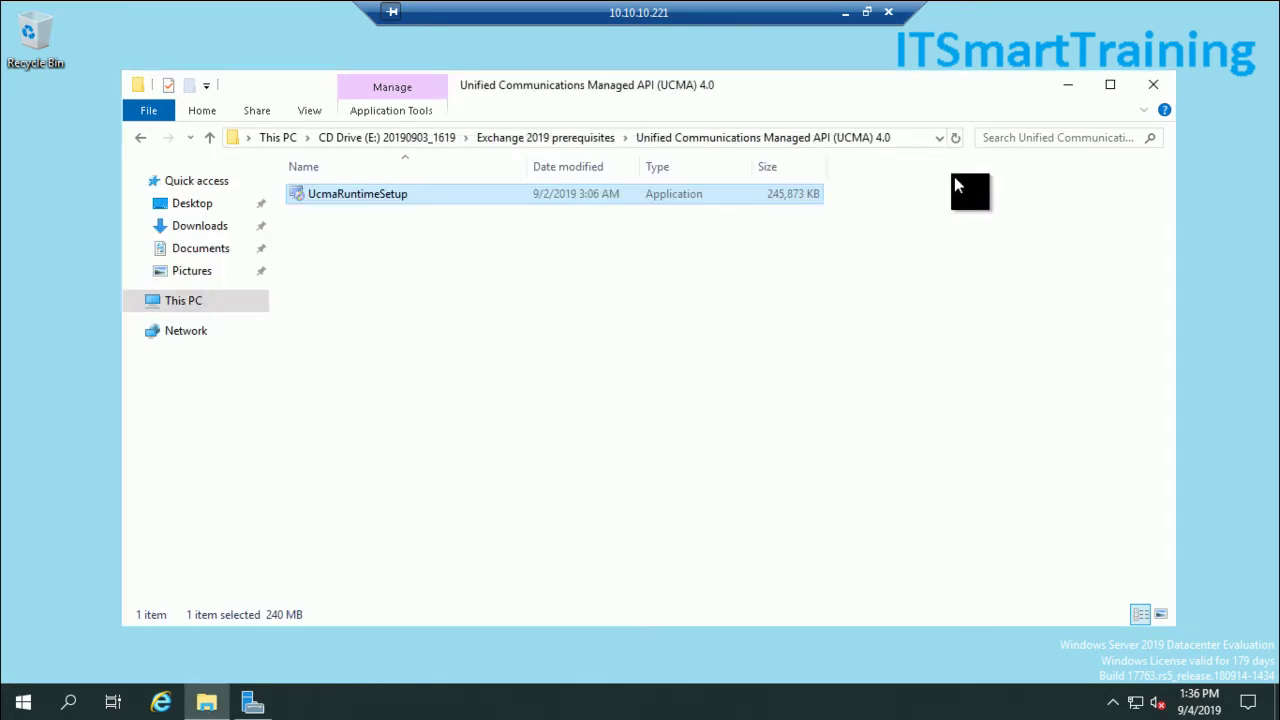
click(1155, 90)
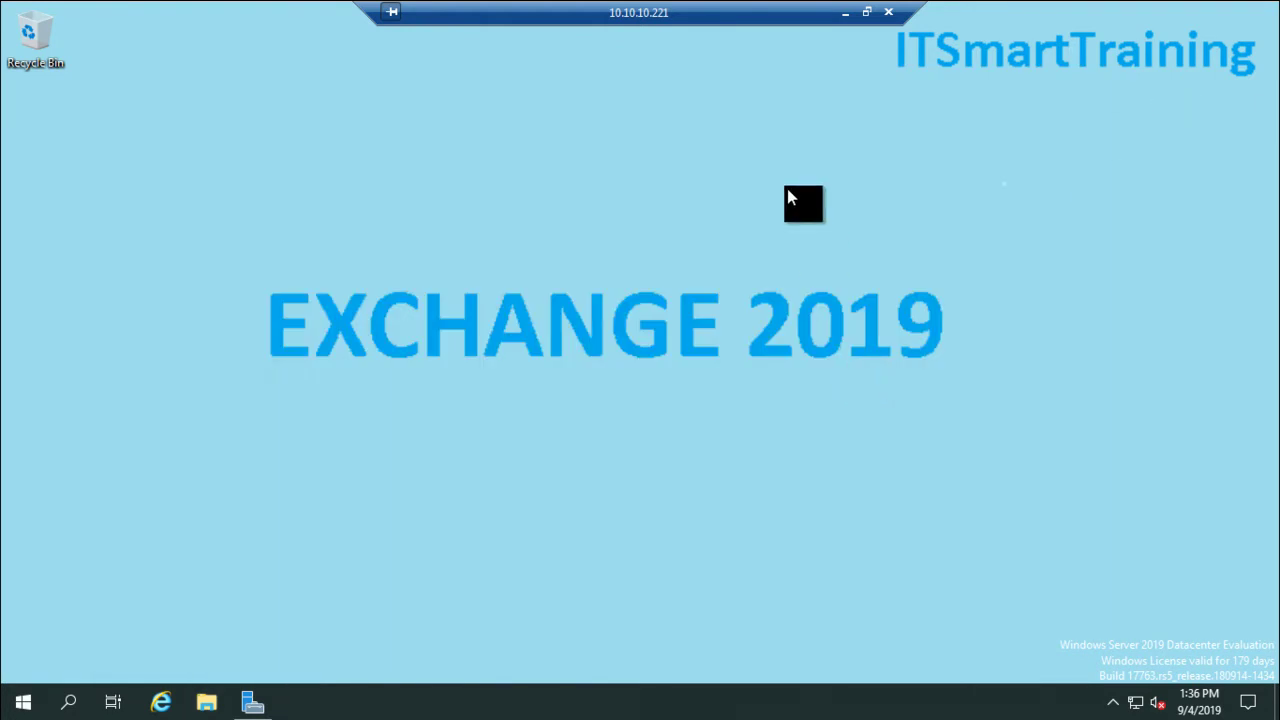
- Switch to the Word guide and highlight the Active Directory preparation heading
click(845, 20)
scroll(694, 400, down, 3)
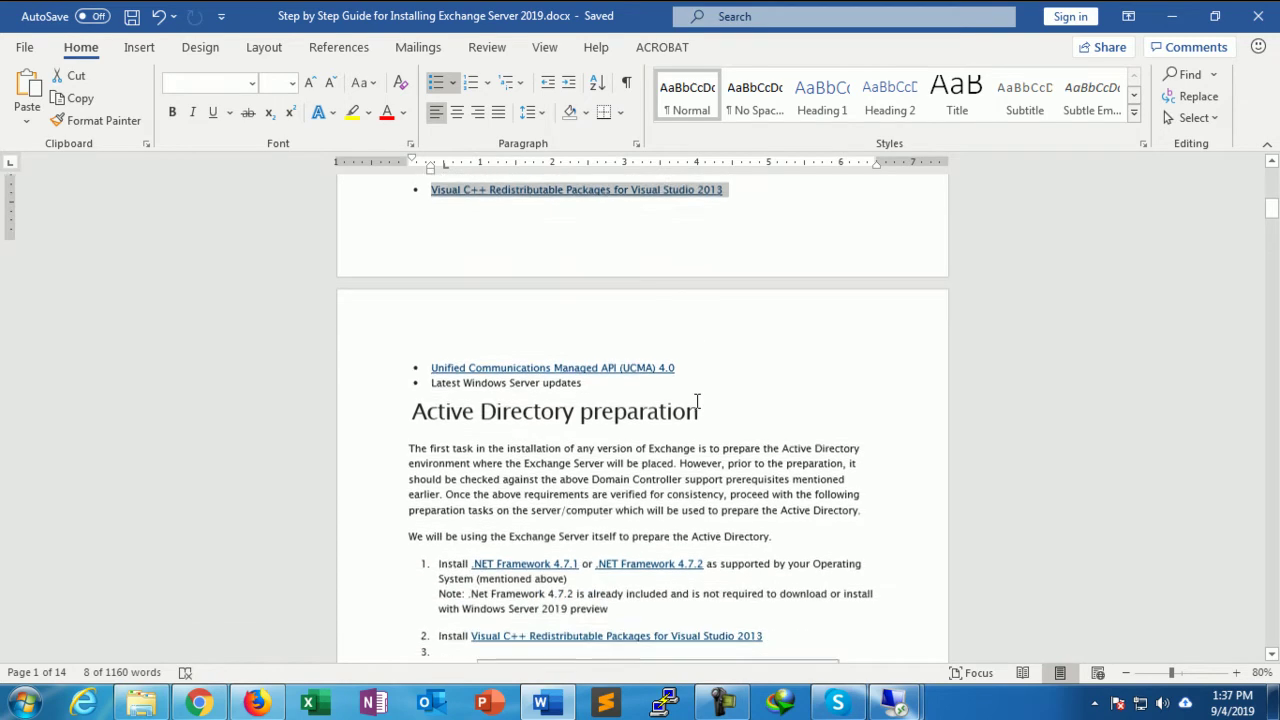
scroll(697, 400, down, 2)
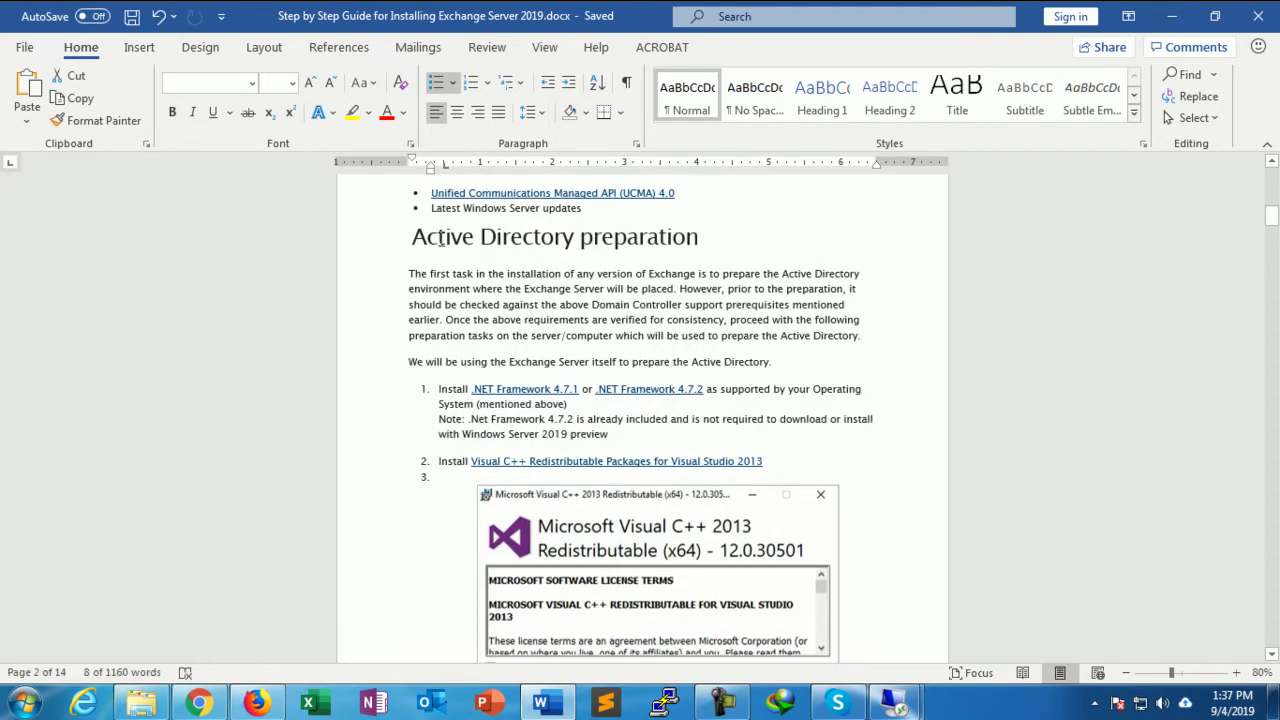
drag(411, 238, 775, 240)
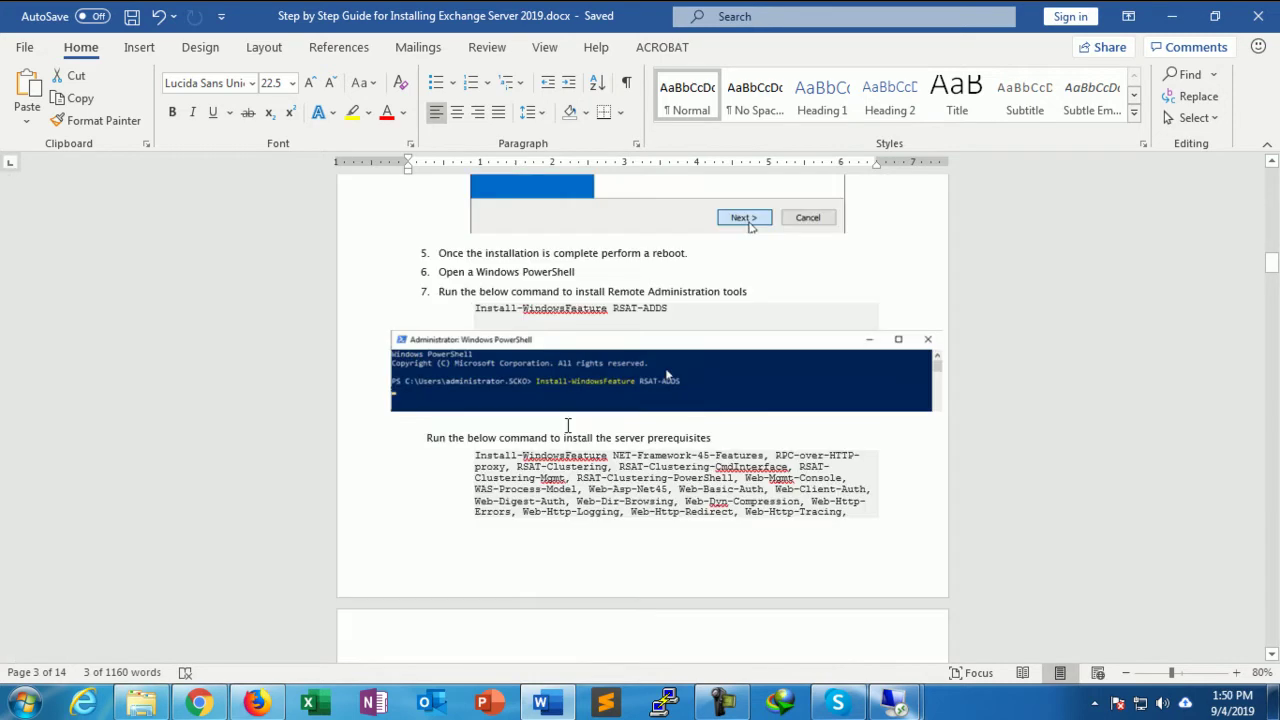
- Review the guide's Active Directory preparation steps for .NET Framework, Visual C++ and UCMA, and highlight step 5 about rebooting after installation
scroll(589, 420, up, 10)
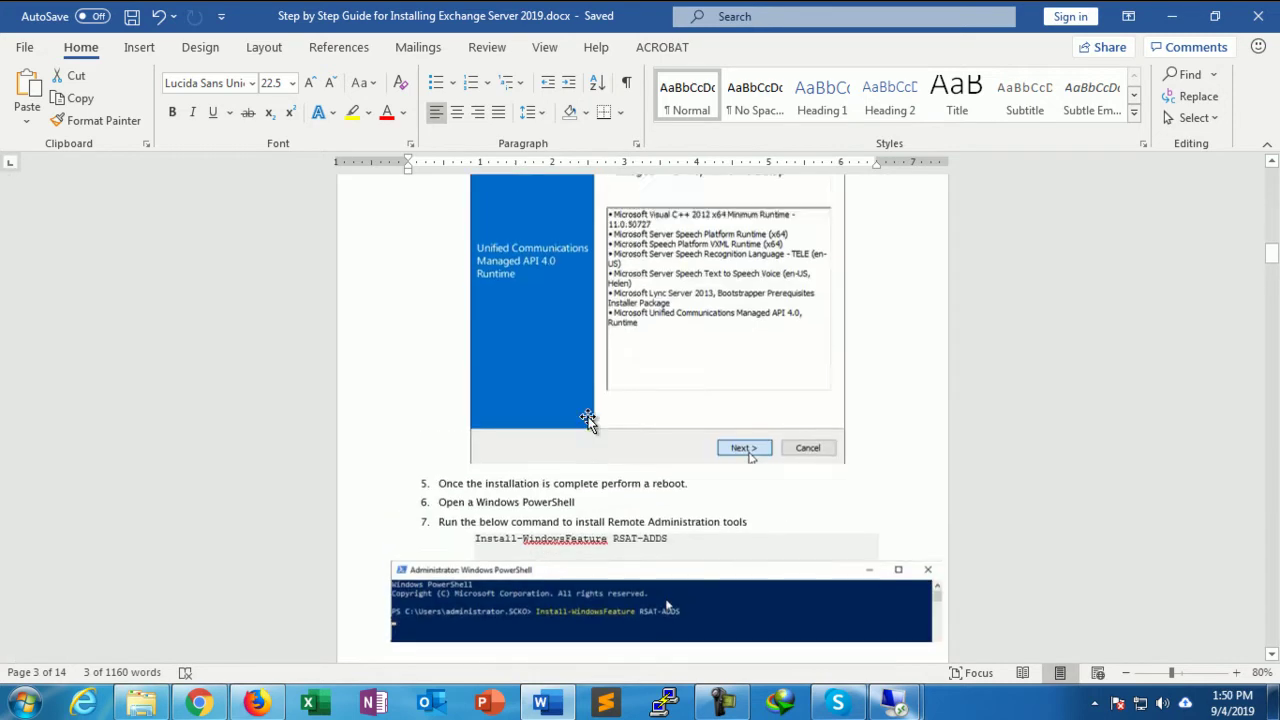
scroll(589, 418, up, 12)
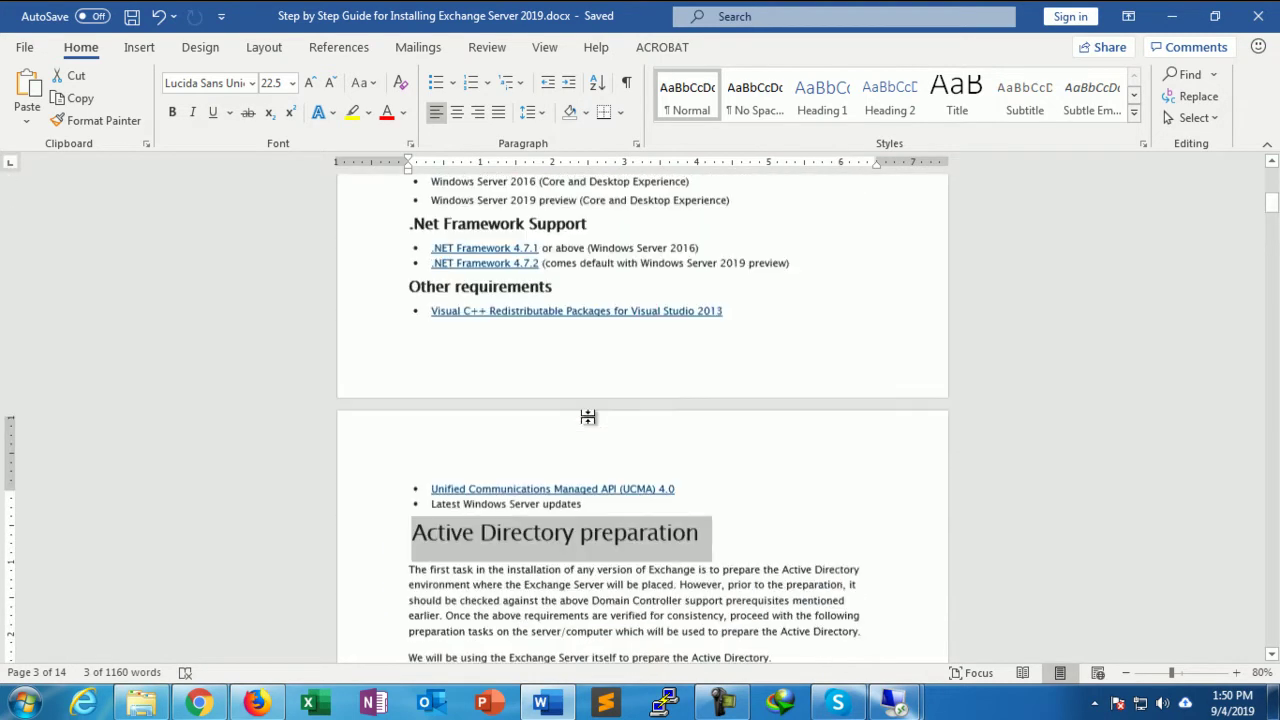
scroll(589, 417, down, 10)
scroll(589, 417, up, 2)
scroll(589, 417, down, 2)
scroll(589, 417, down, 12)
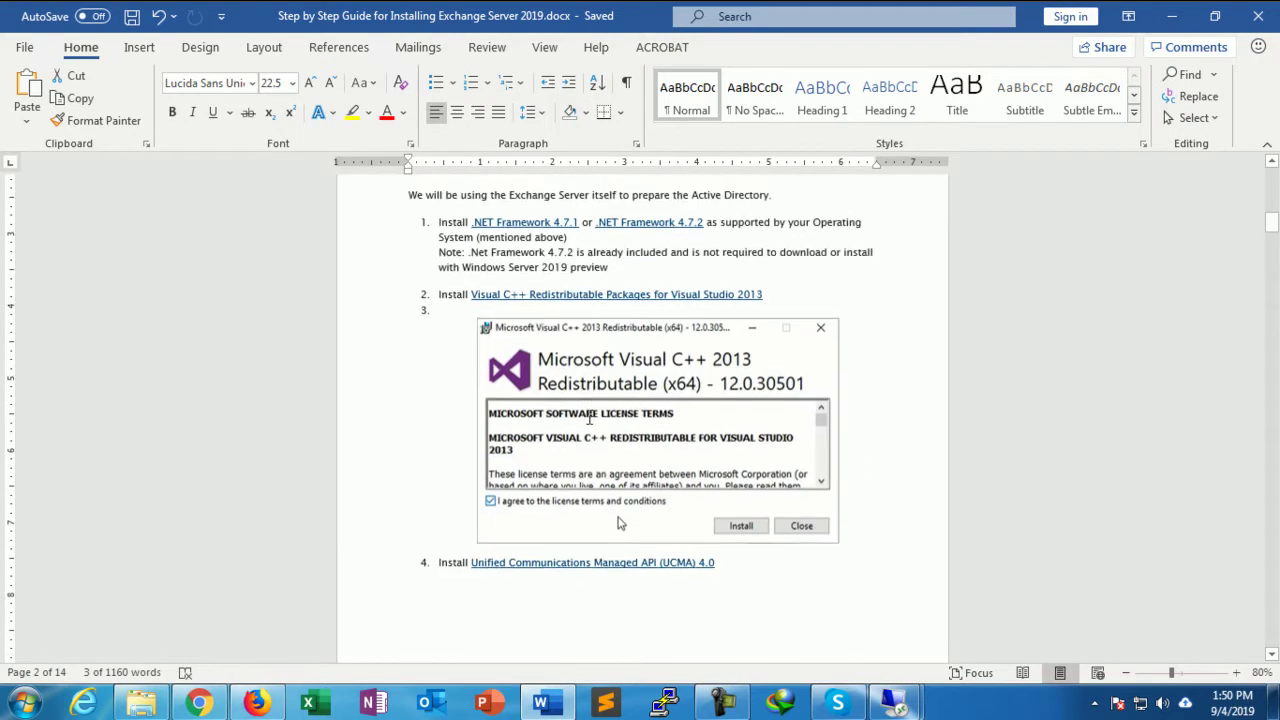
scroll(589, 417, up, 4)
scroll(589, 417, up, 4)
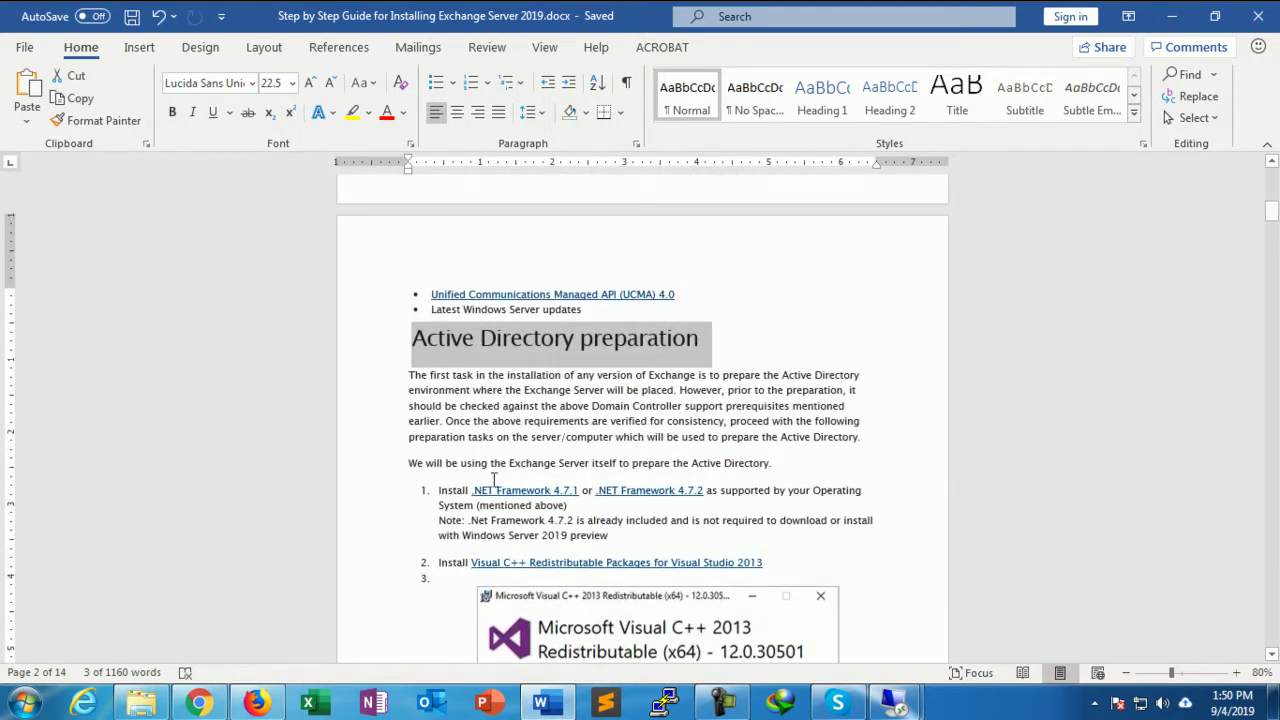
scroll(808, 518, down, 5)
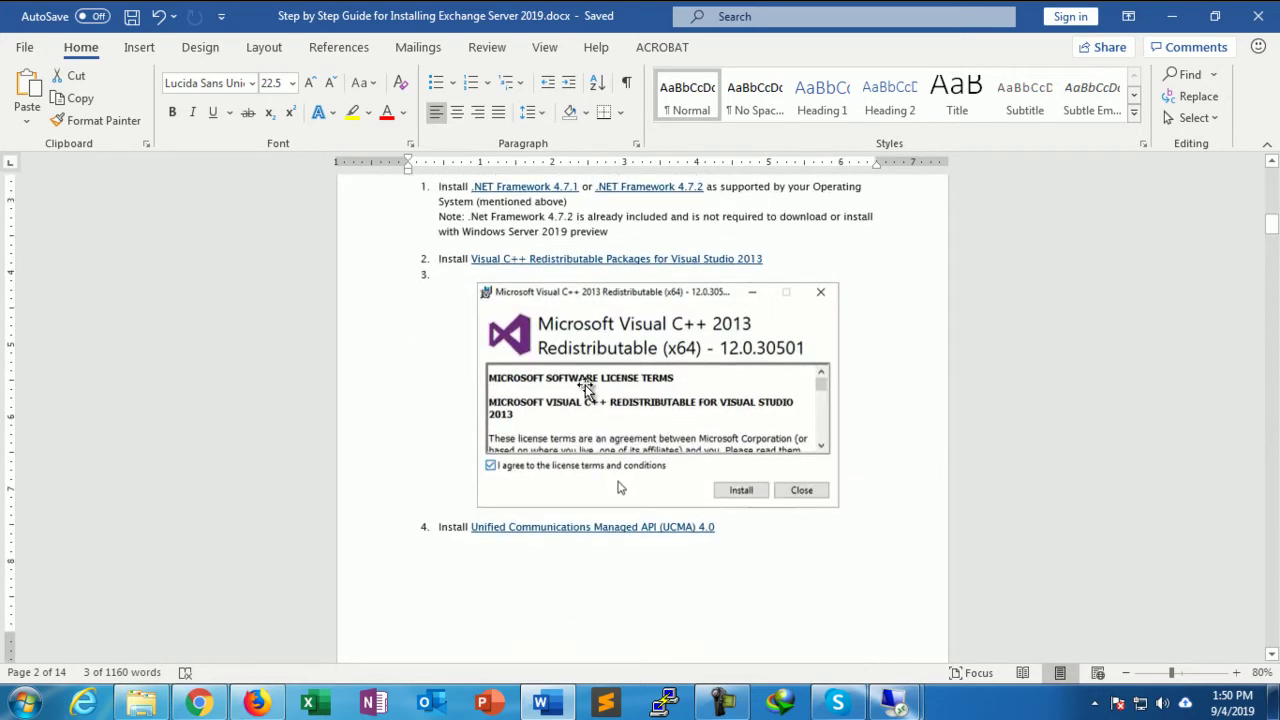
scroll(727, 374, down, 1)
scroll(727, 374, down, 3)
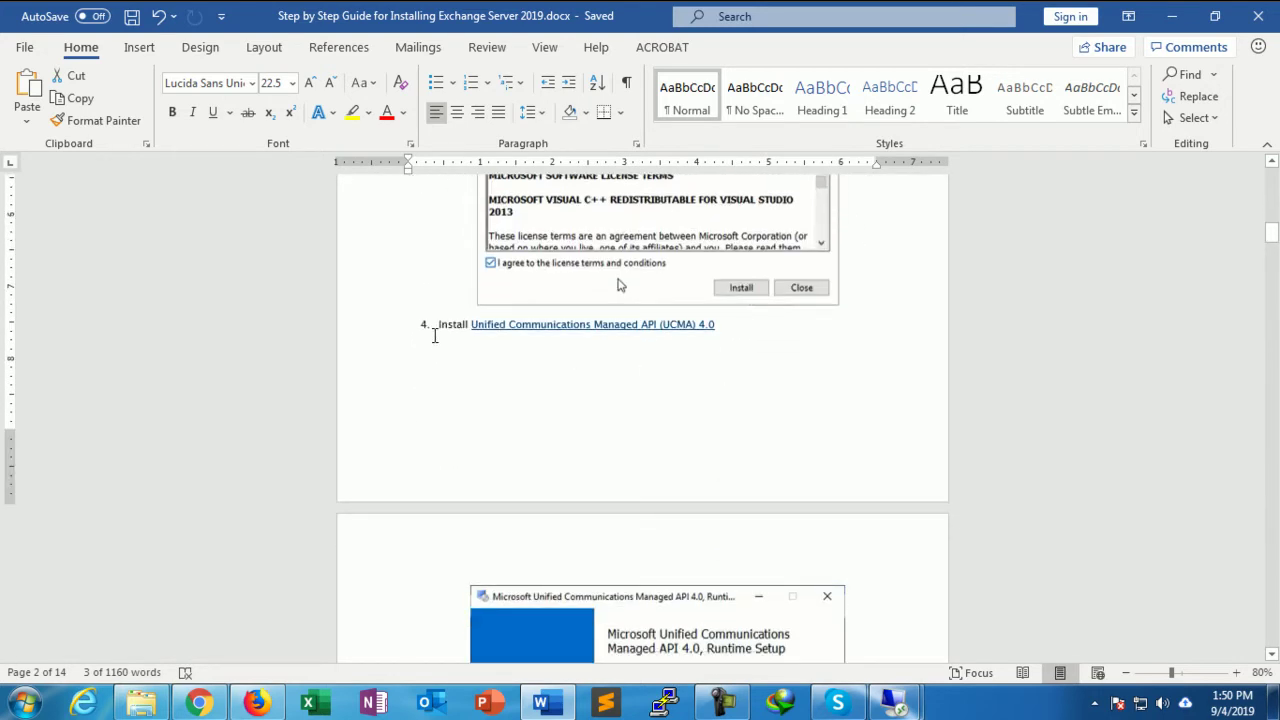
scroll(645, 402, down, 11)
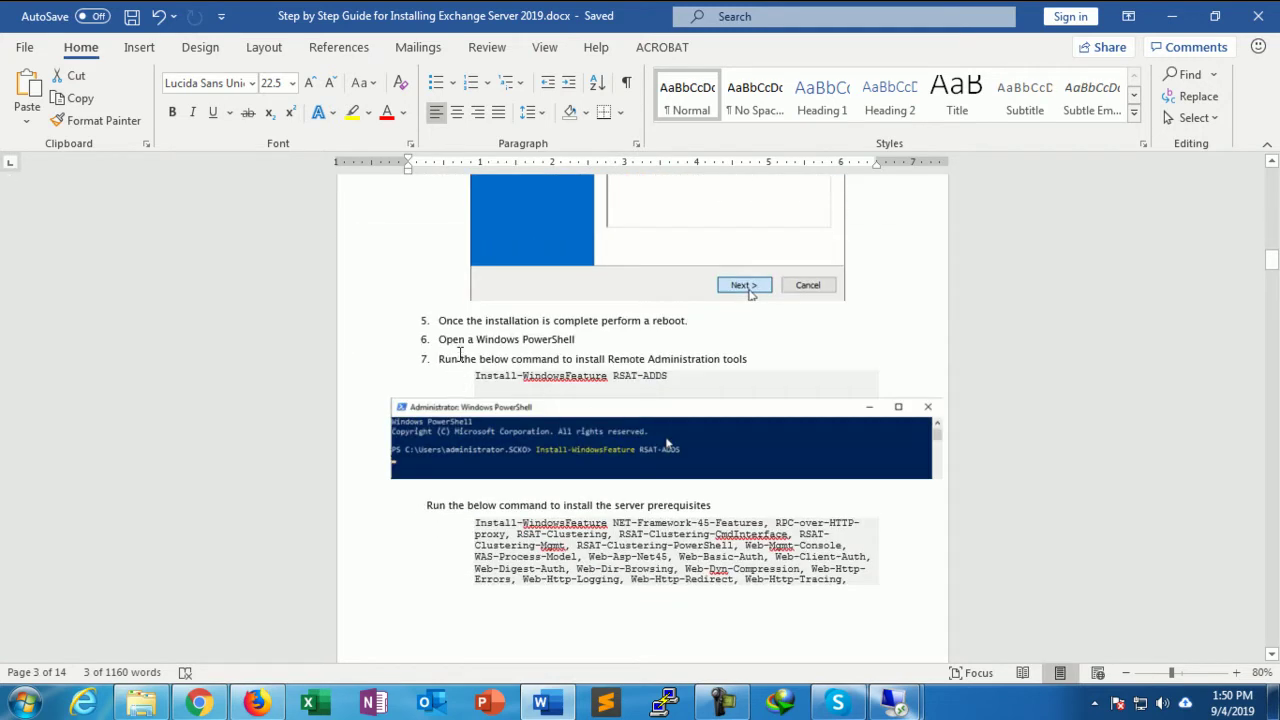
drag(600, 320, 420, 319)
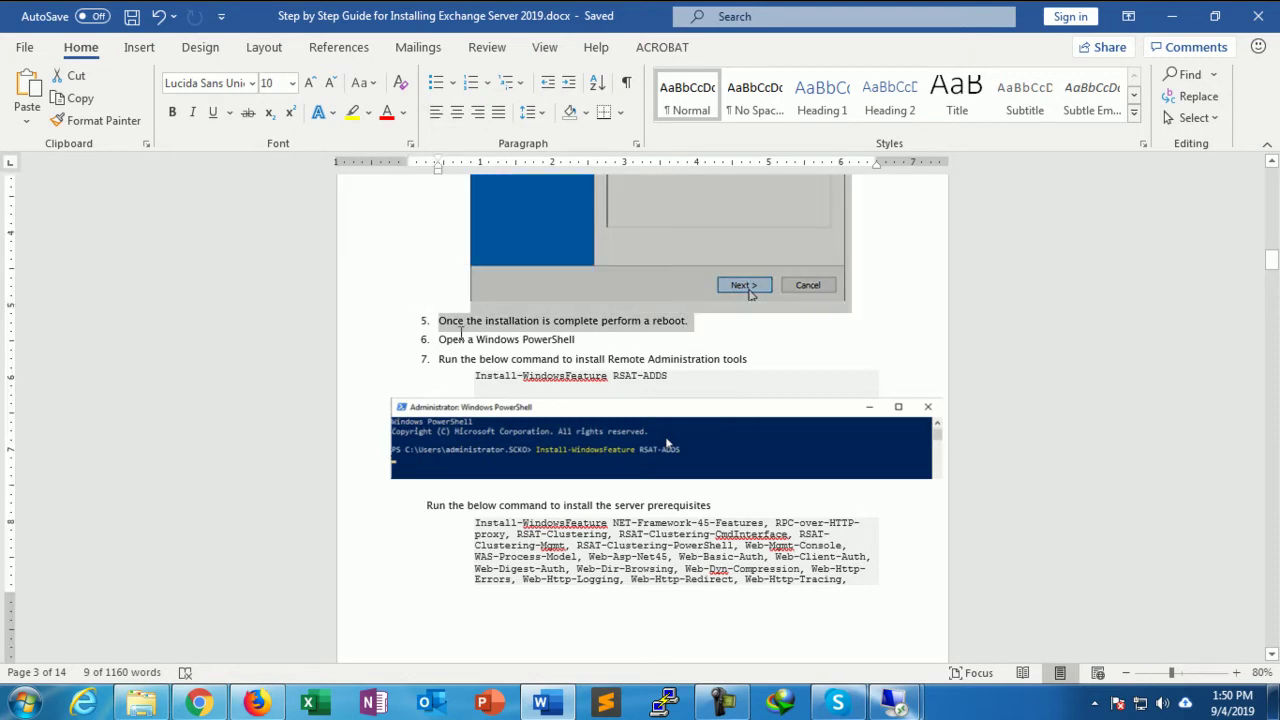
- Switch from the Word guide to the 10.10.10.221 remote desktop session and close Server Manager
click(455, 339)
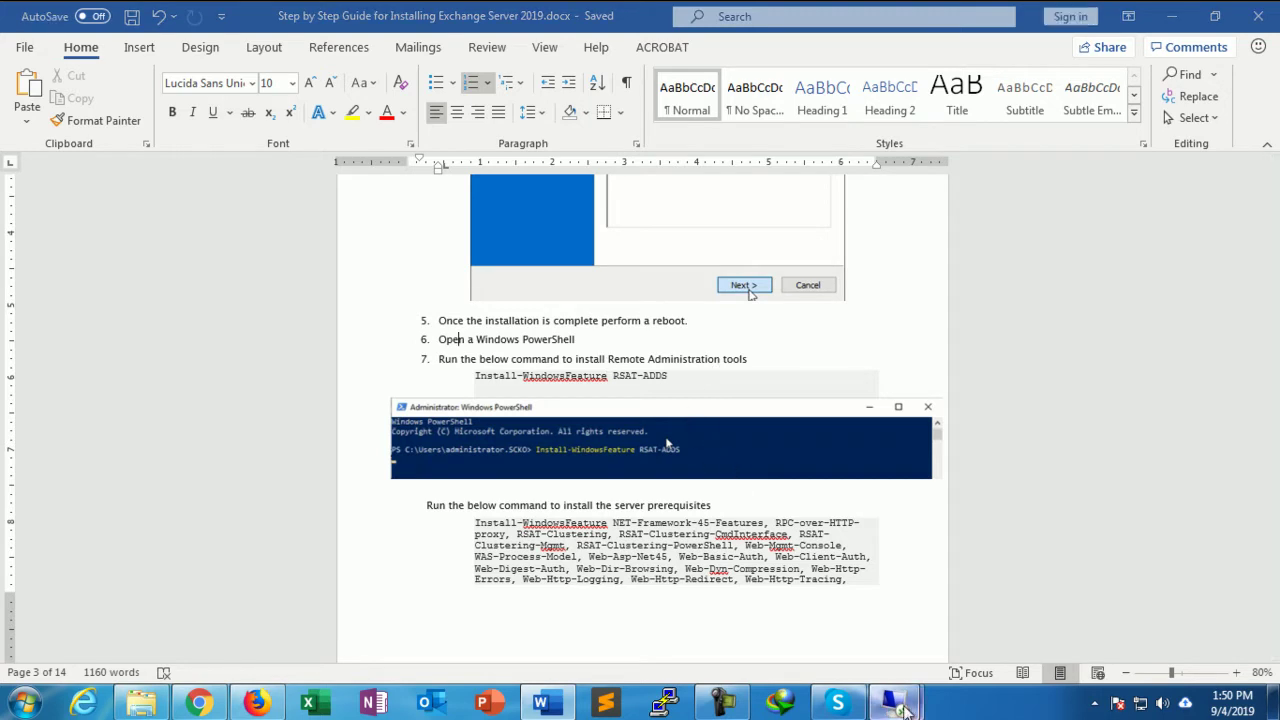
mouse_move(903, 708)
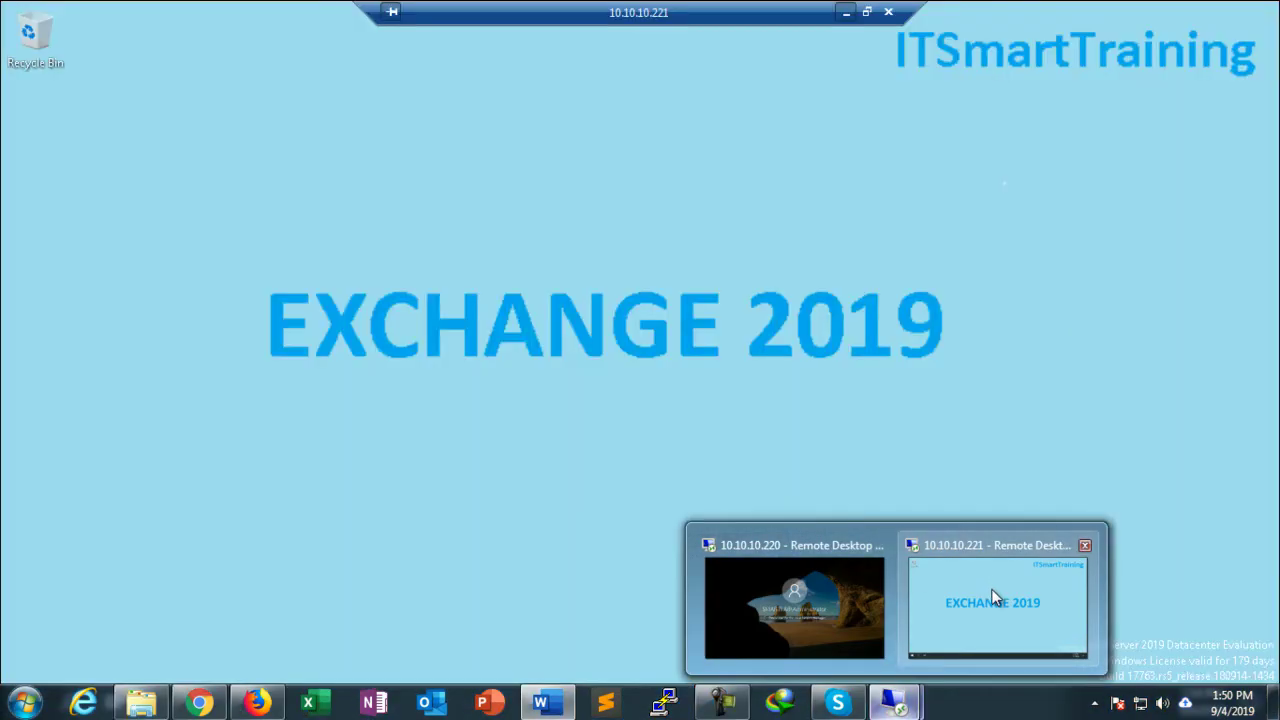
click(988, 583)
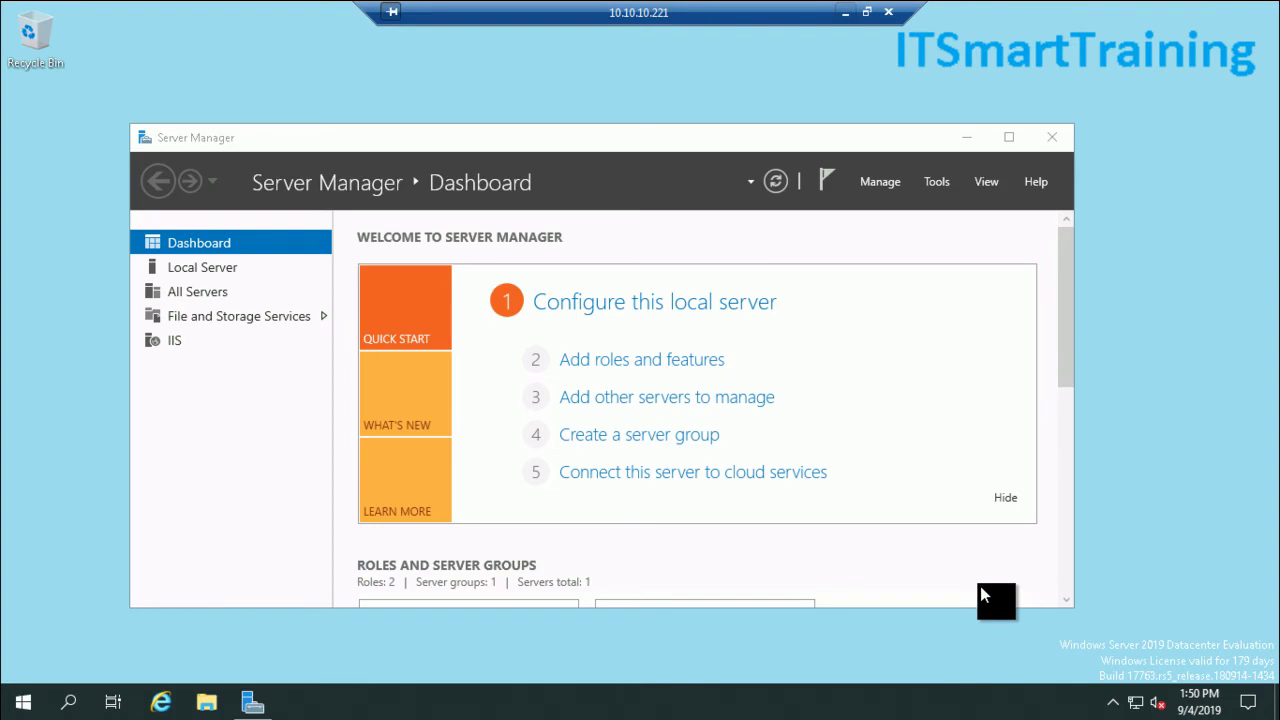
click(1050, 138)
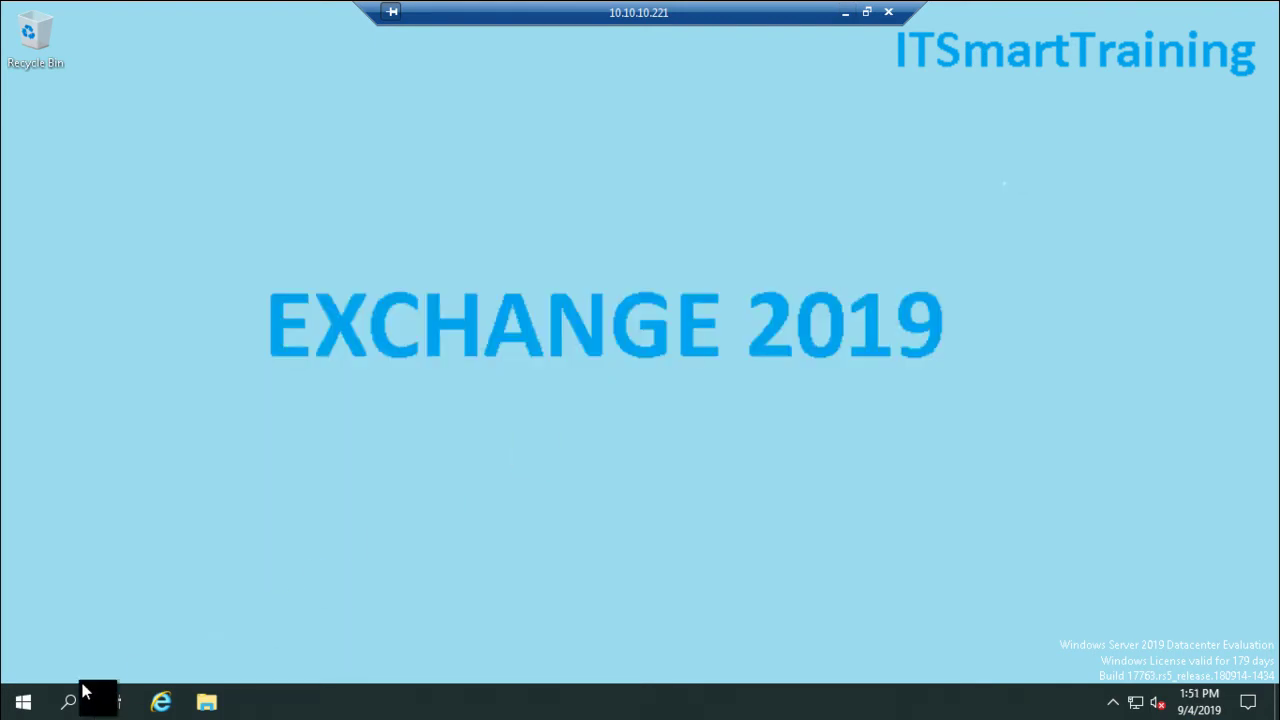
click(25, 702)
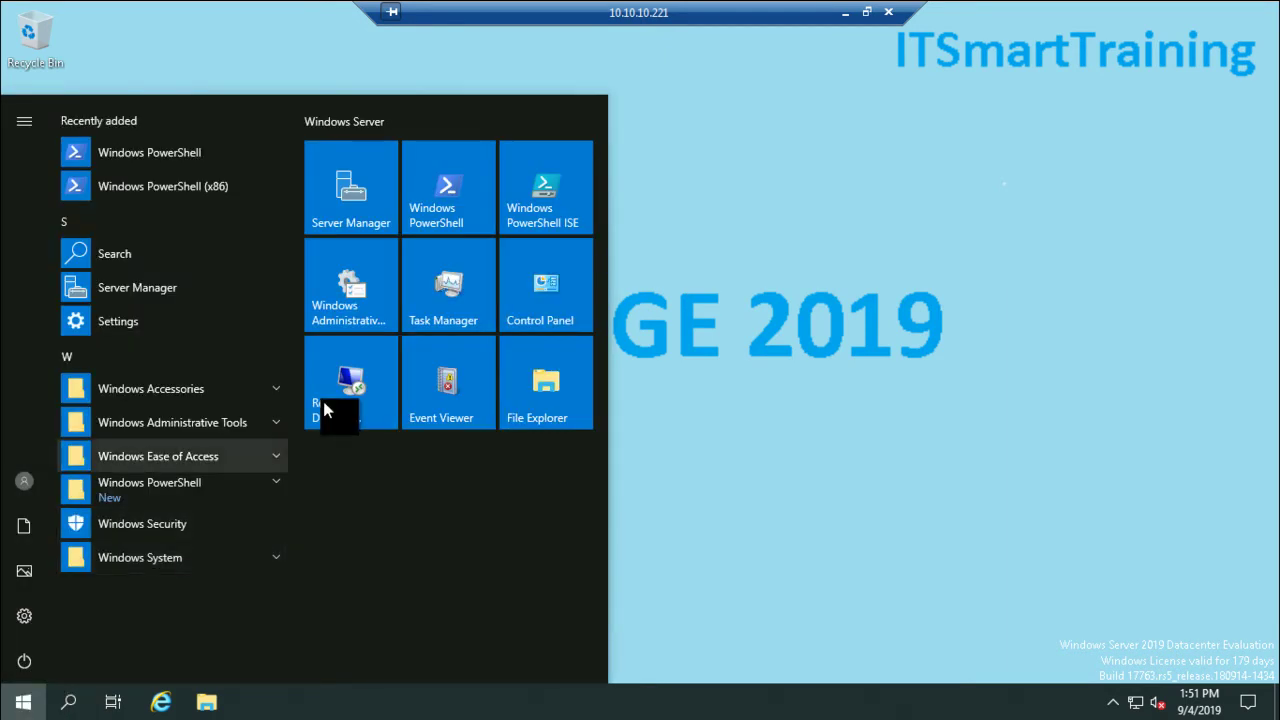
right_click(470, 198)
right_click(434, 200)
click(407, 499)
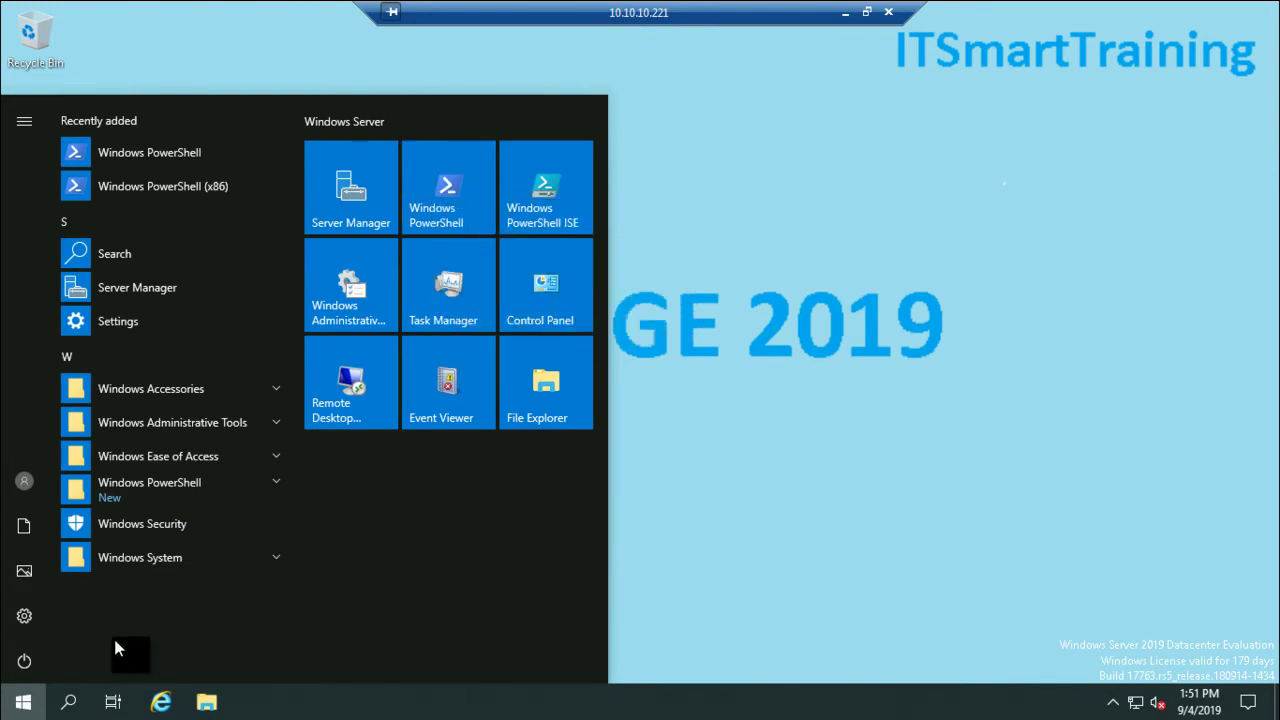
click(30, 710)
- Search for powershell on the remote server, run Windows PowerShell as administrator, and move its window toward the middle of the desktop
click(30, 710)
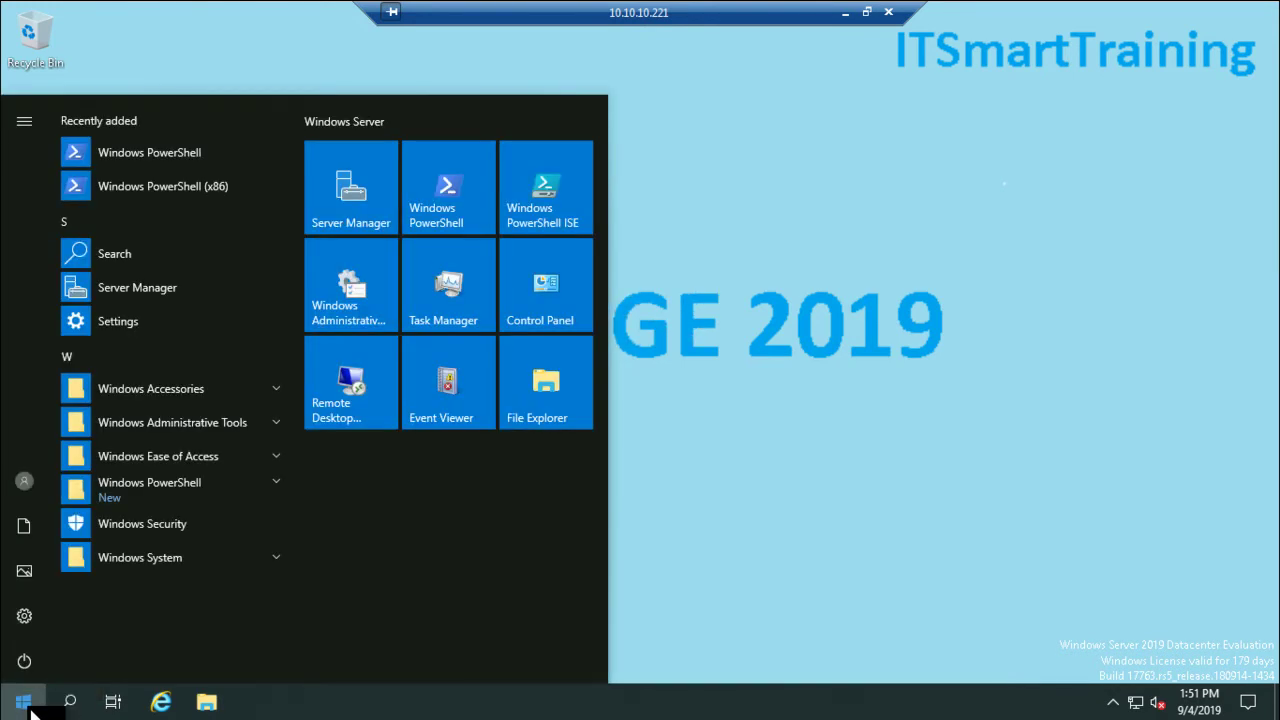
text(power)
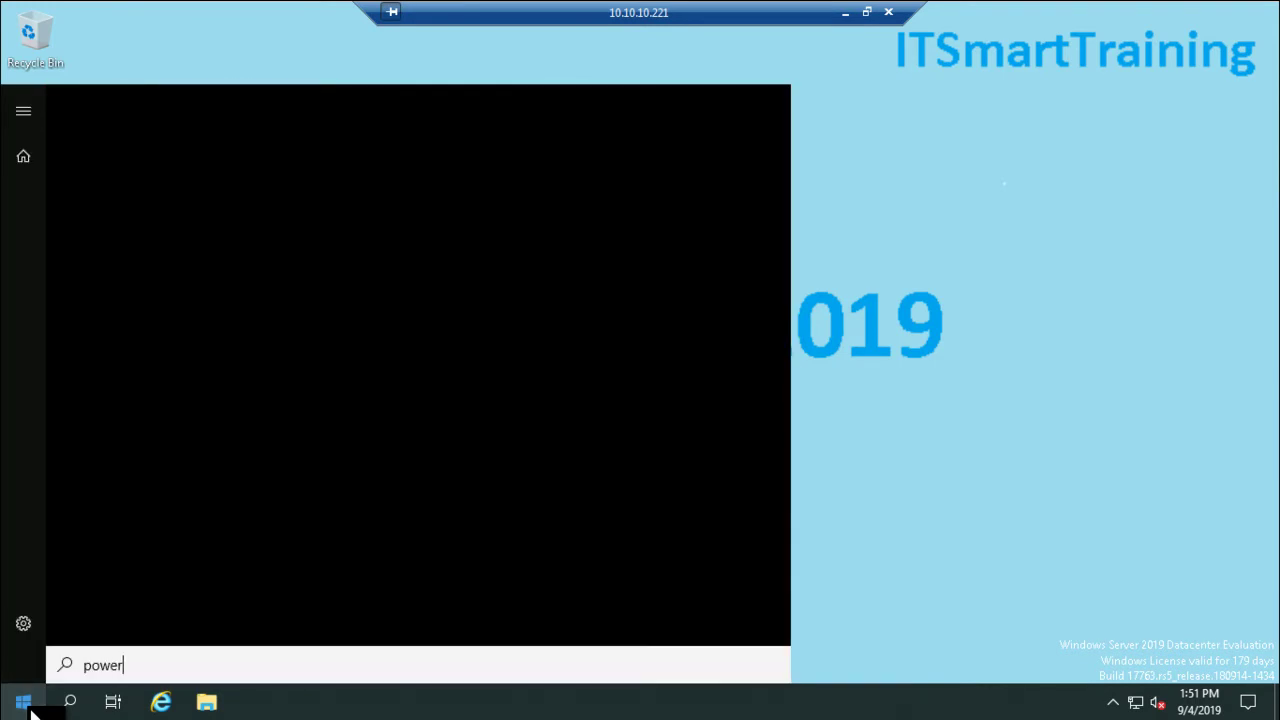
text(shell)
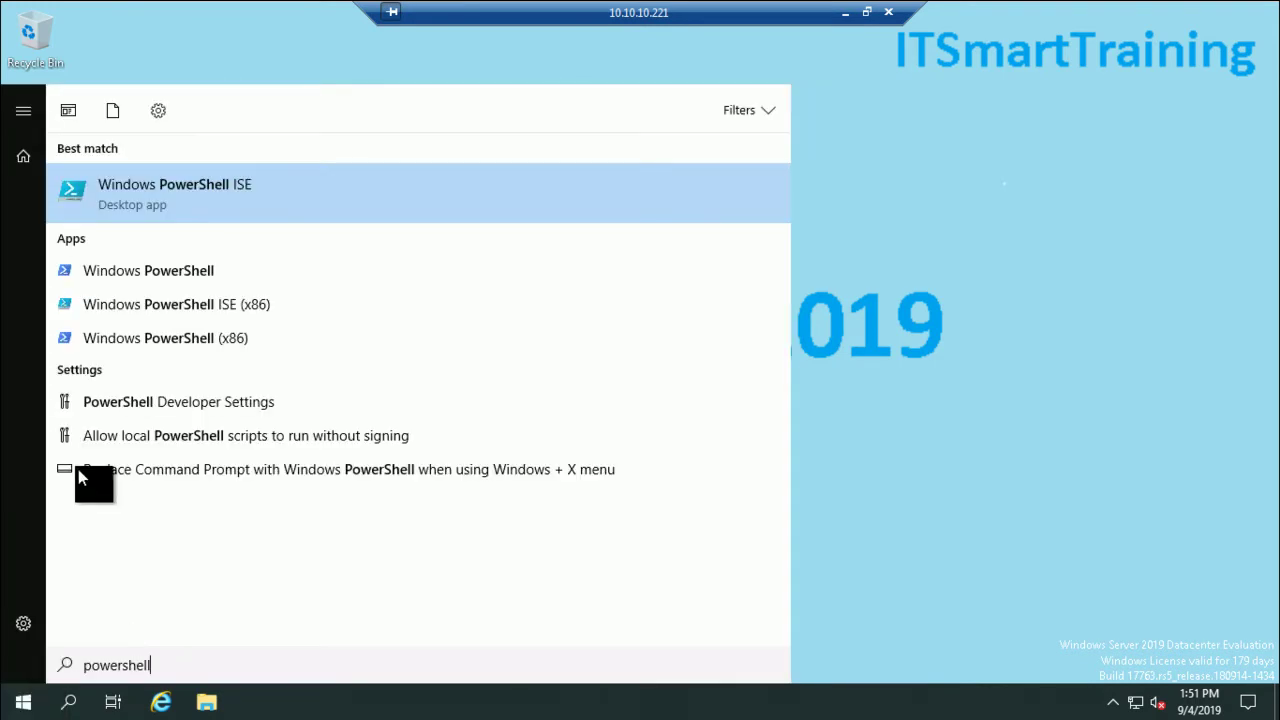
right_click(173, 276)
click(222, 286)
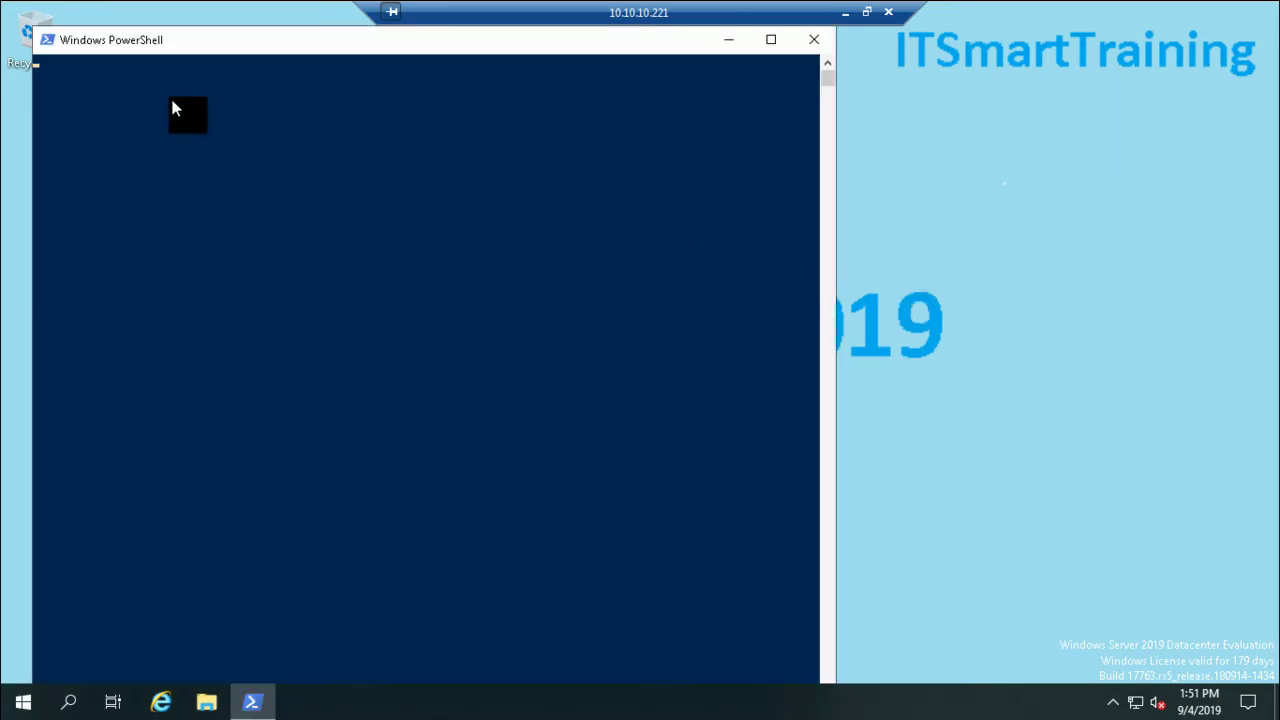
drag(161, 44, 435, 69)
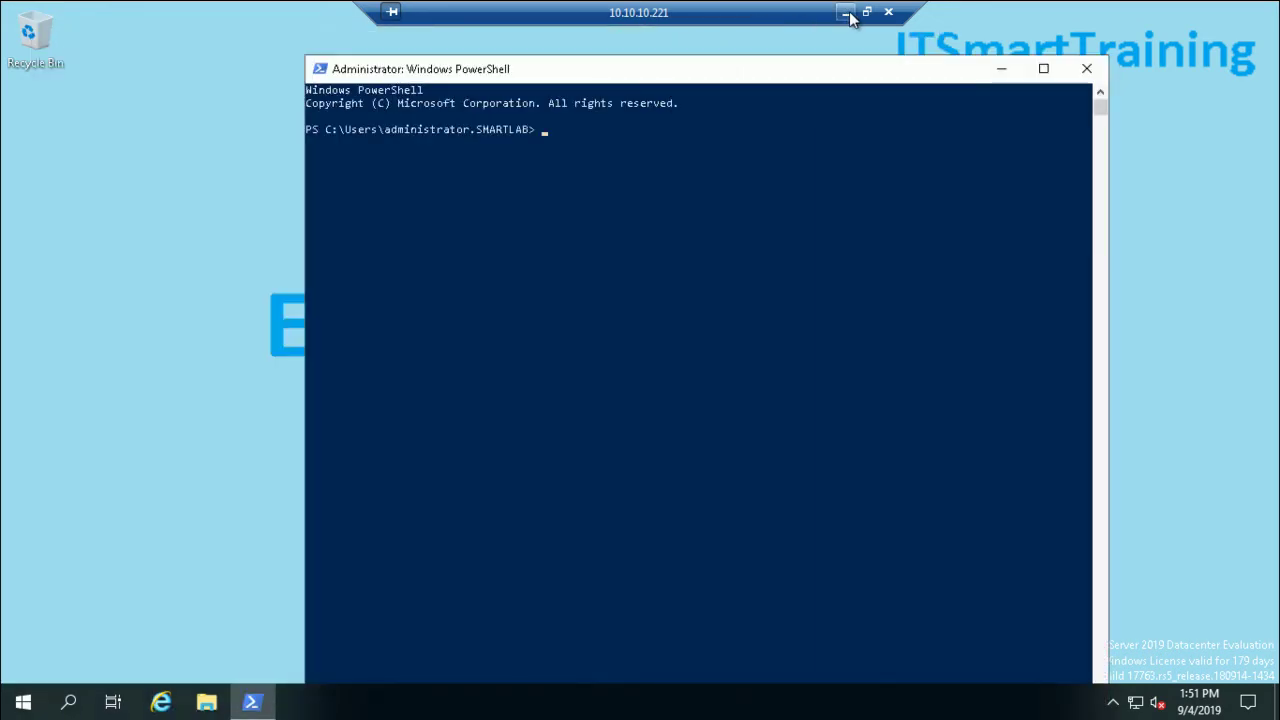
- Copy the Install-WindowsFeature RSAT-ADDS command from the Word guide and run it in the remote server's PowerShell
click(845, 12)
drag(683, 378, 474, 375)
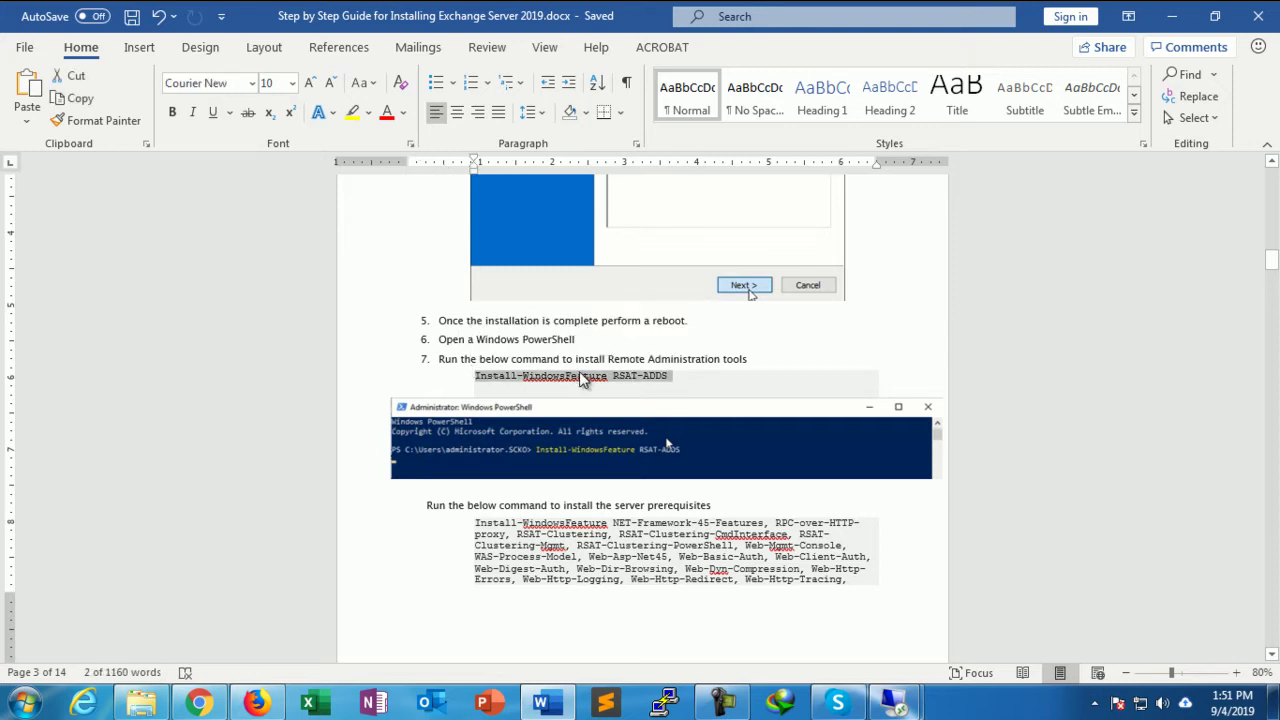
right_click(581, 376)
click(632, 412)
mouse_move(895, 703)
click(969, 590)
right_click(463, 268)
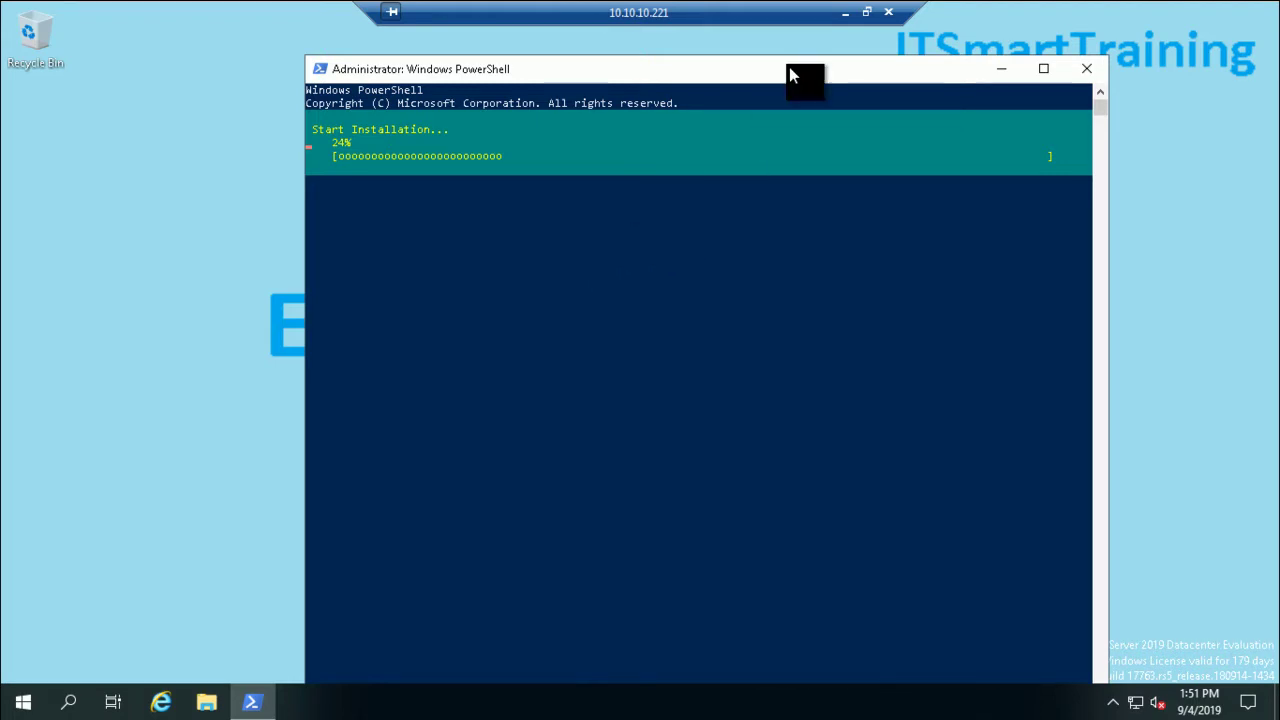
- Return to the Word guide and hide the white space between pages so the server prerequisites command reads continuously
click(845, 12)
scroll(549, 494, down, 3)
double_click(618, 396)
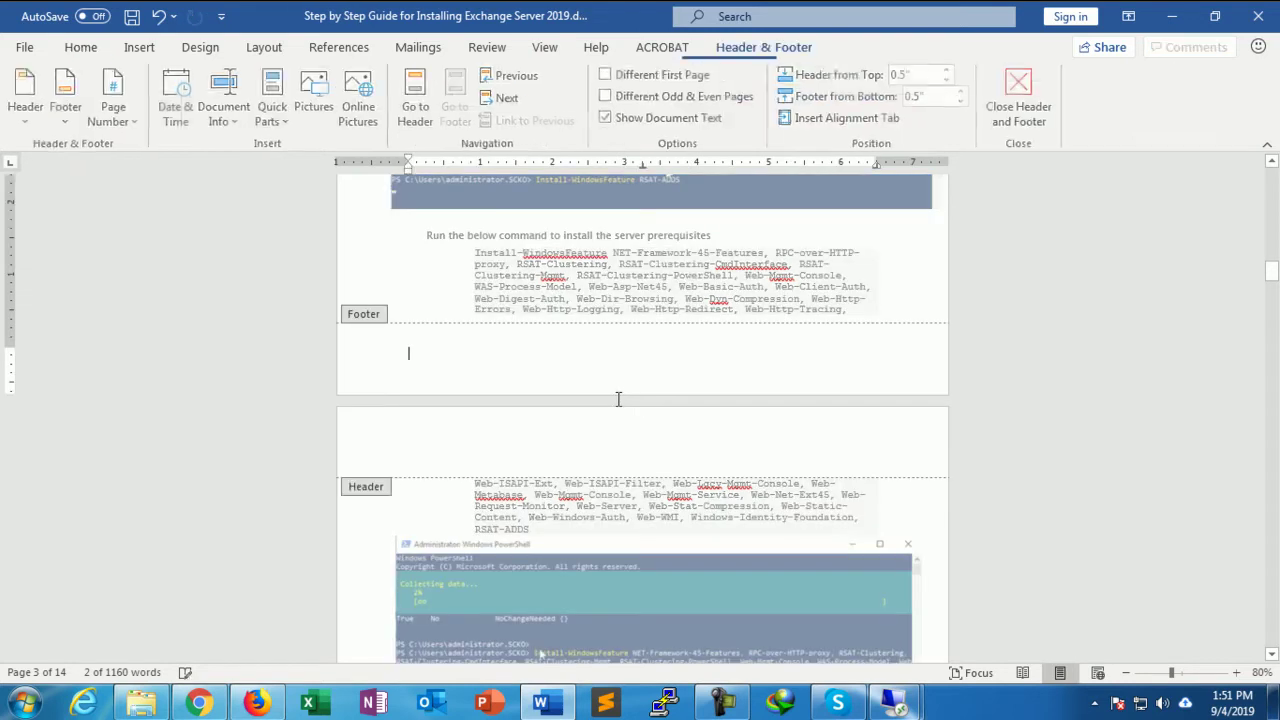
double_click(618, 399)
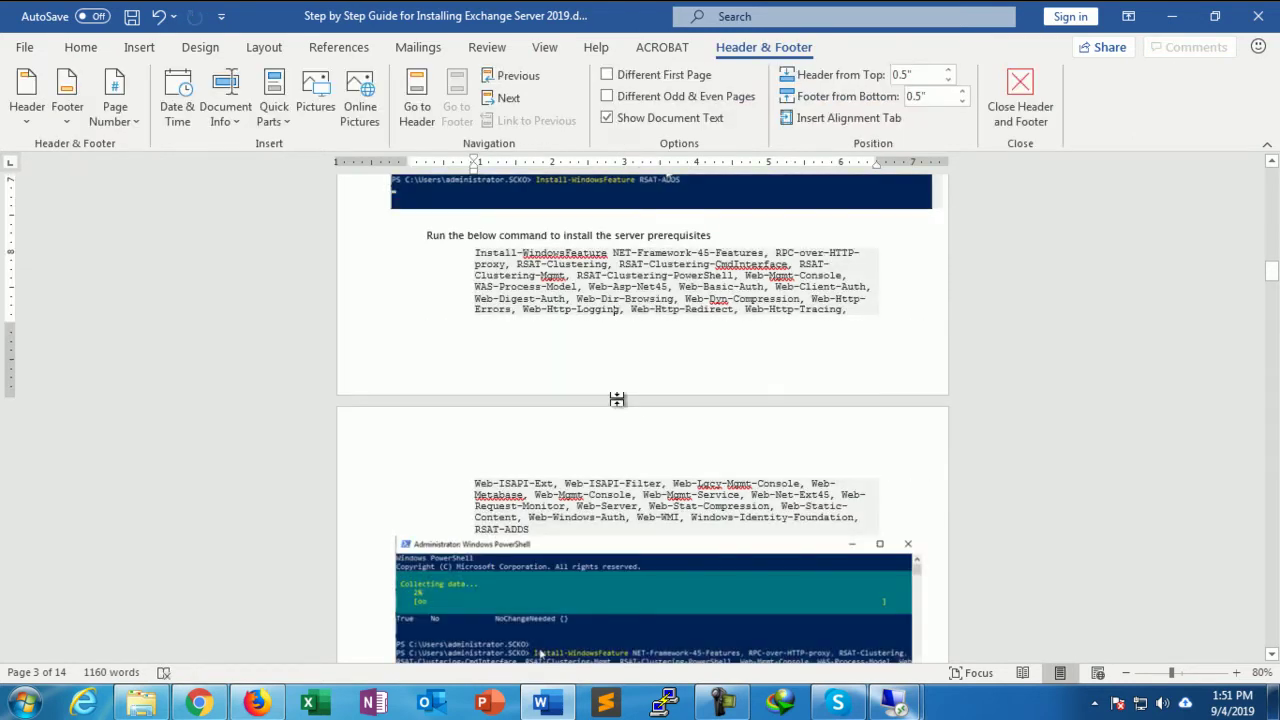
double_click(617, 399)
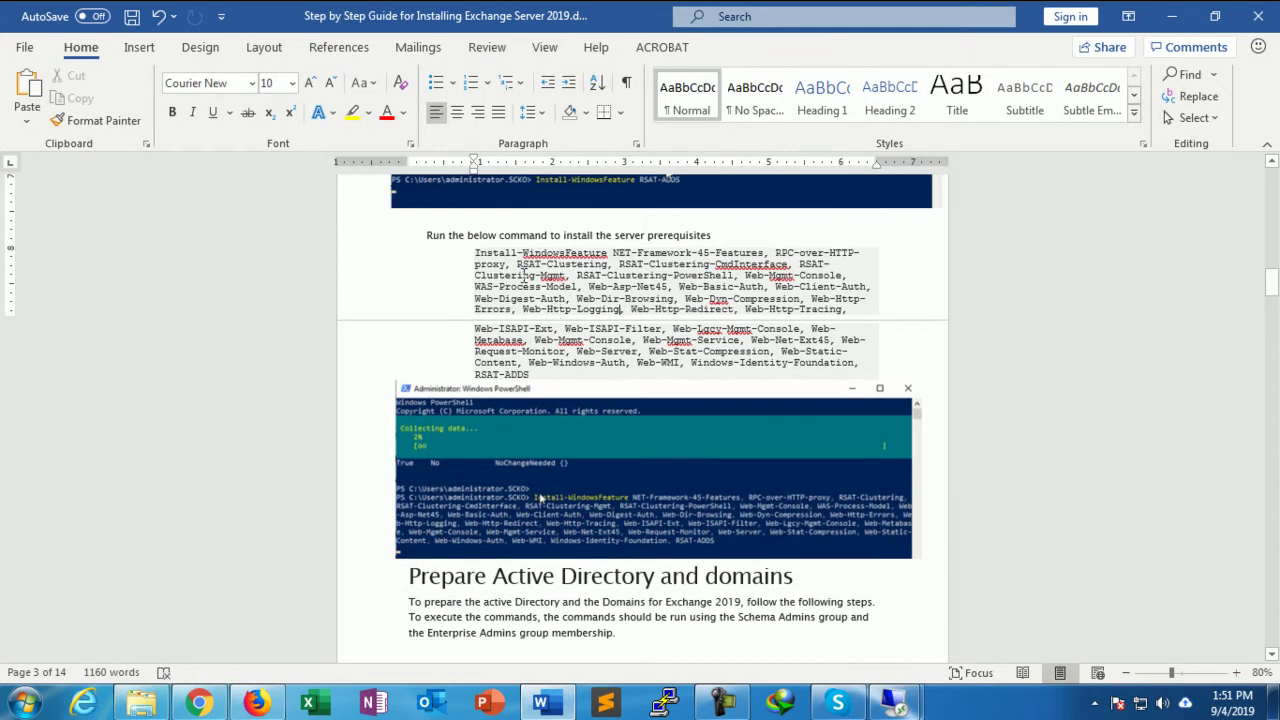
- Copy the full server prerequisites command from the guide and paste it into a new local Notepad document
drag(476, 253, 539, 374)
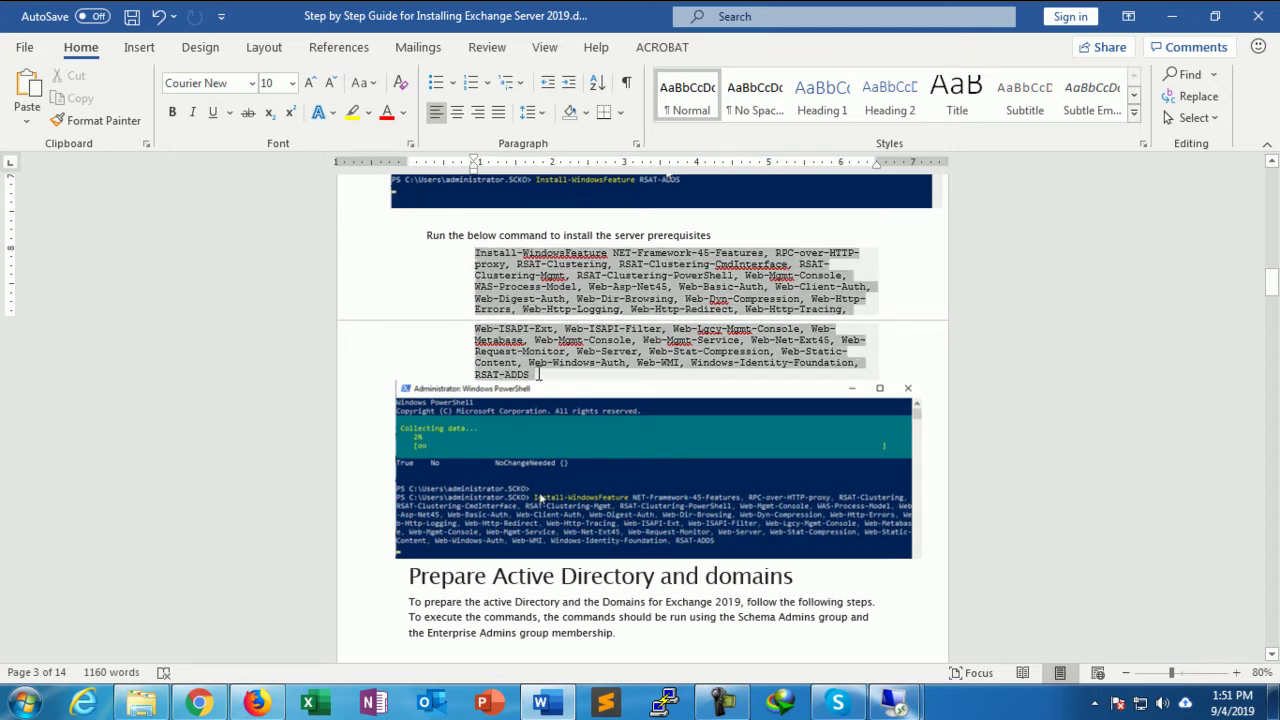
right_click(574, 284)
click(620, 326)
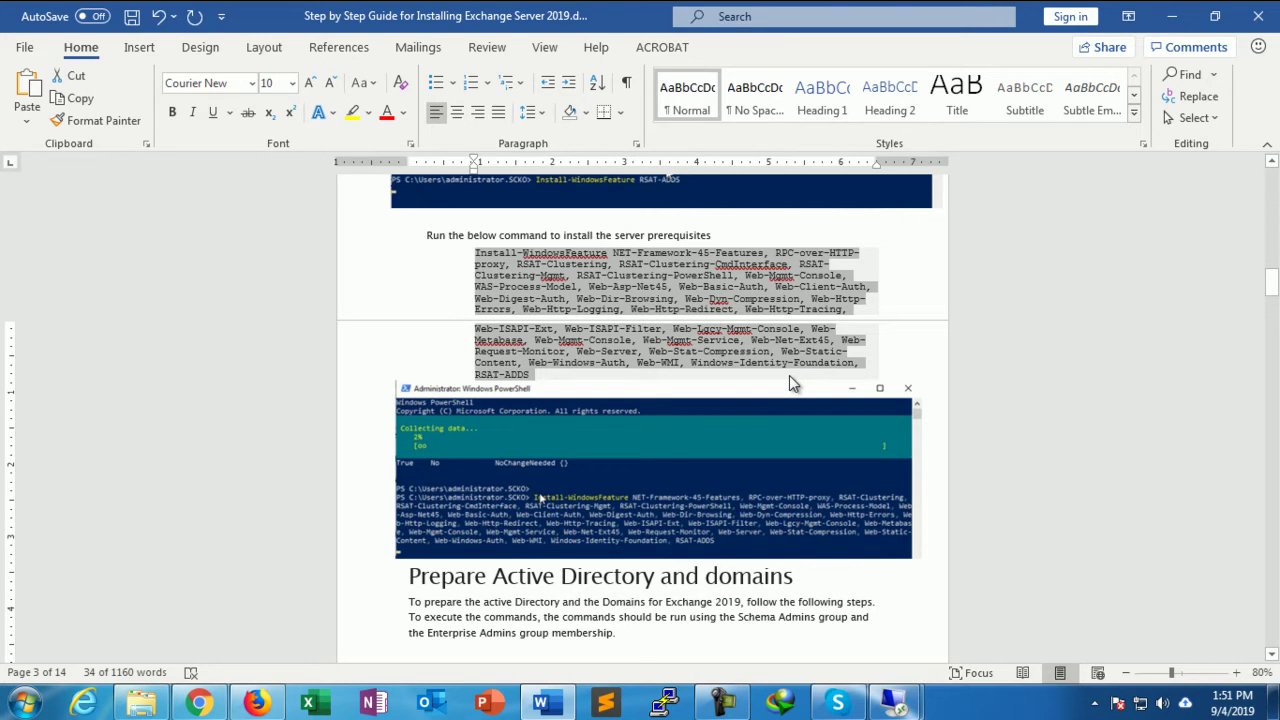
key(super+r)
text(notepad)
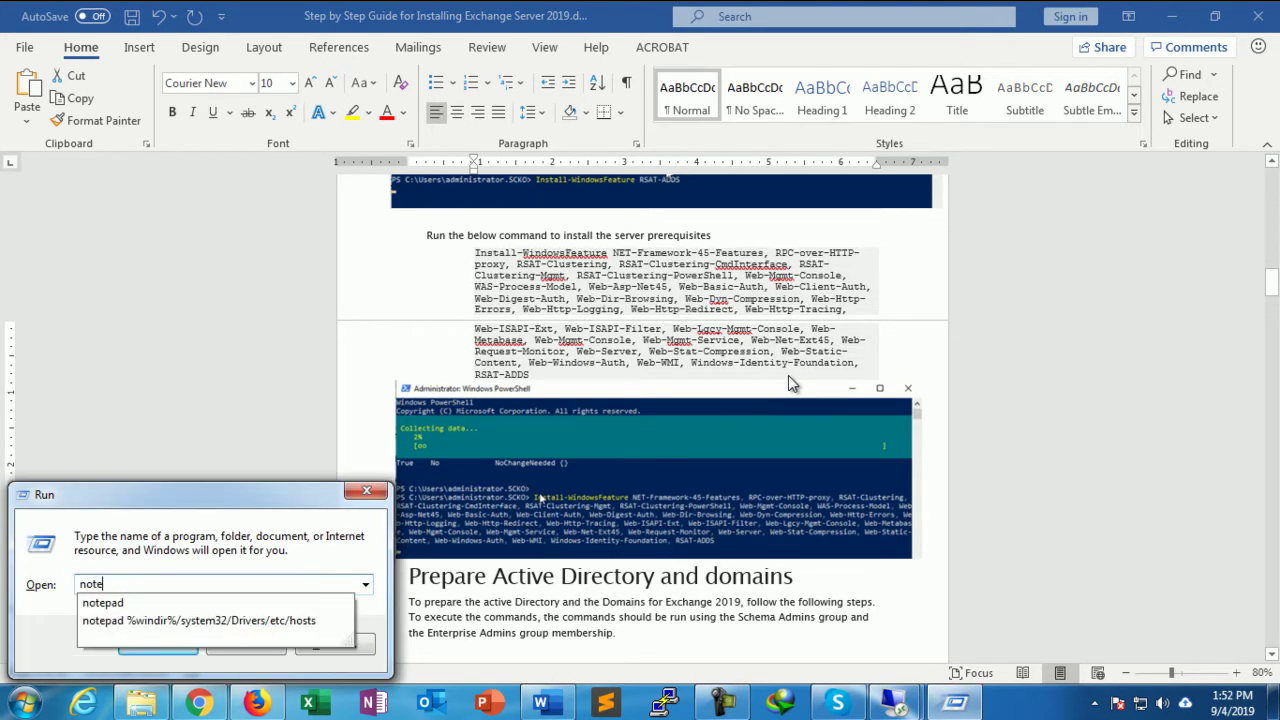
key(Return)
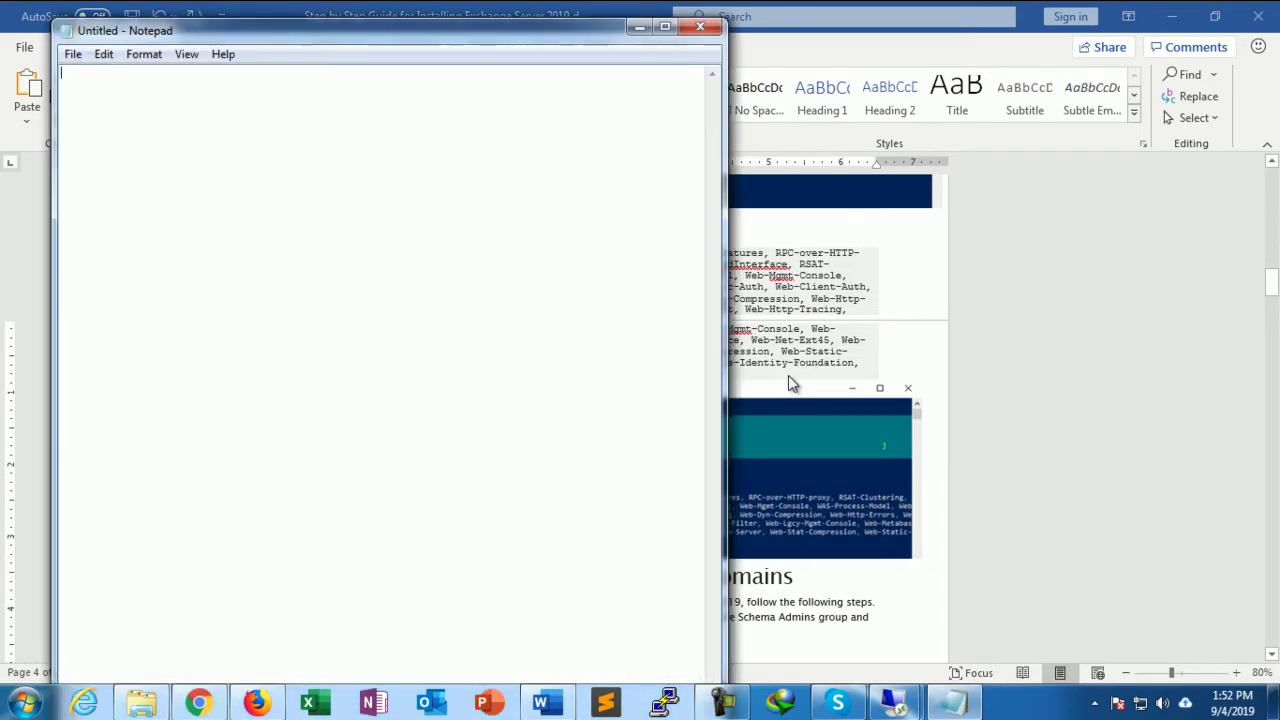
key(ctrl+v)
- Maximize Notepad and turn word wrap off and back on to lay out the pasted command across the full width
click(144, 54)
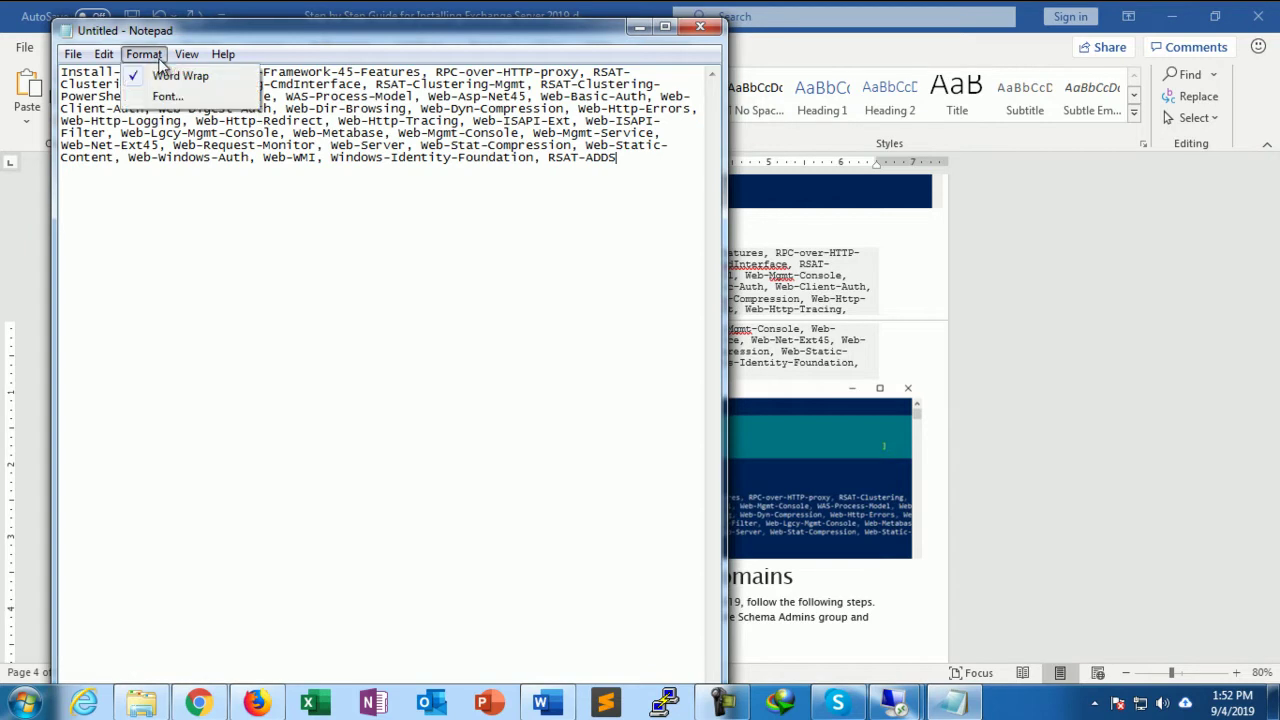
click(182, 76)
click(665, 26)
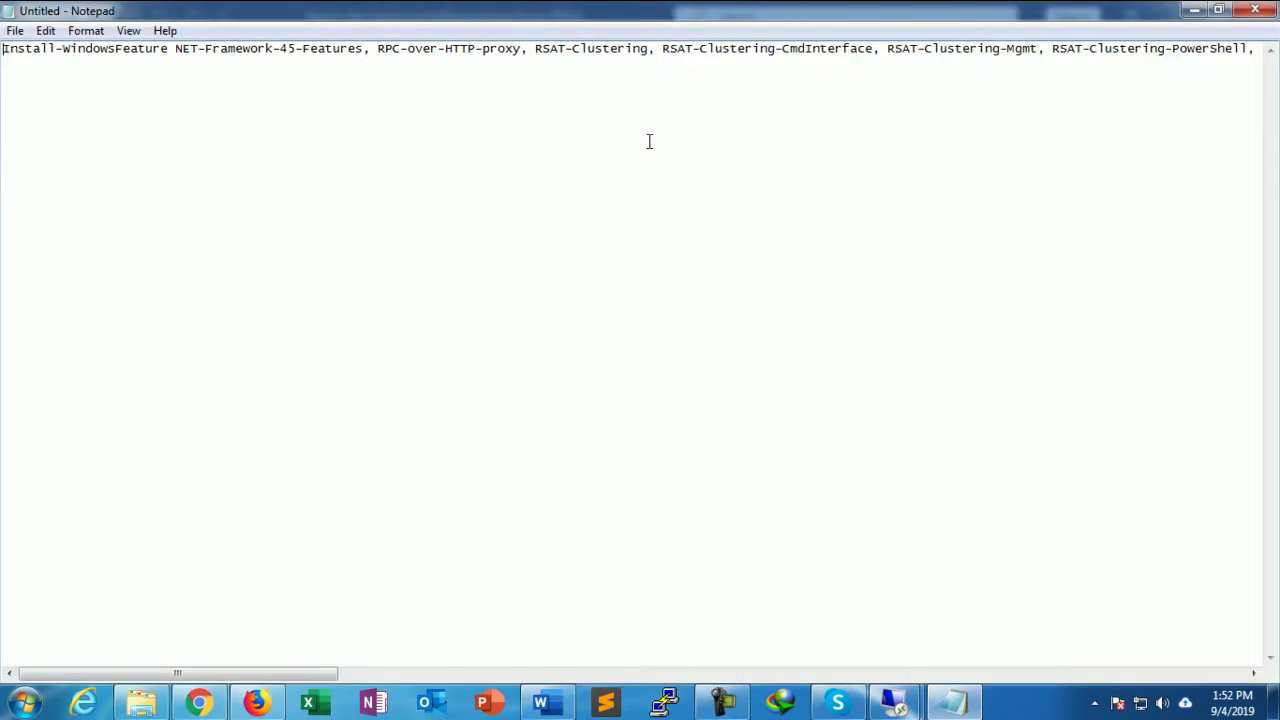
click(128, 30)
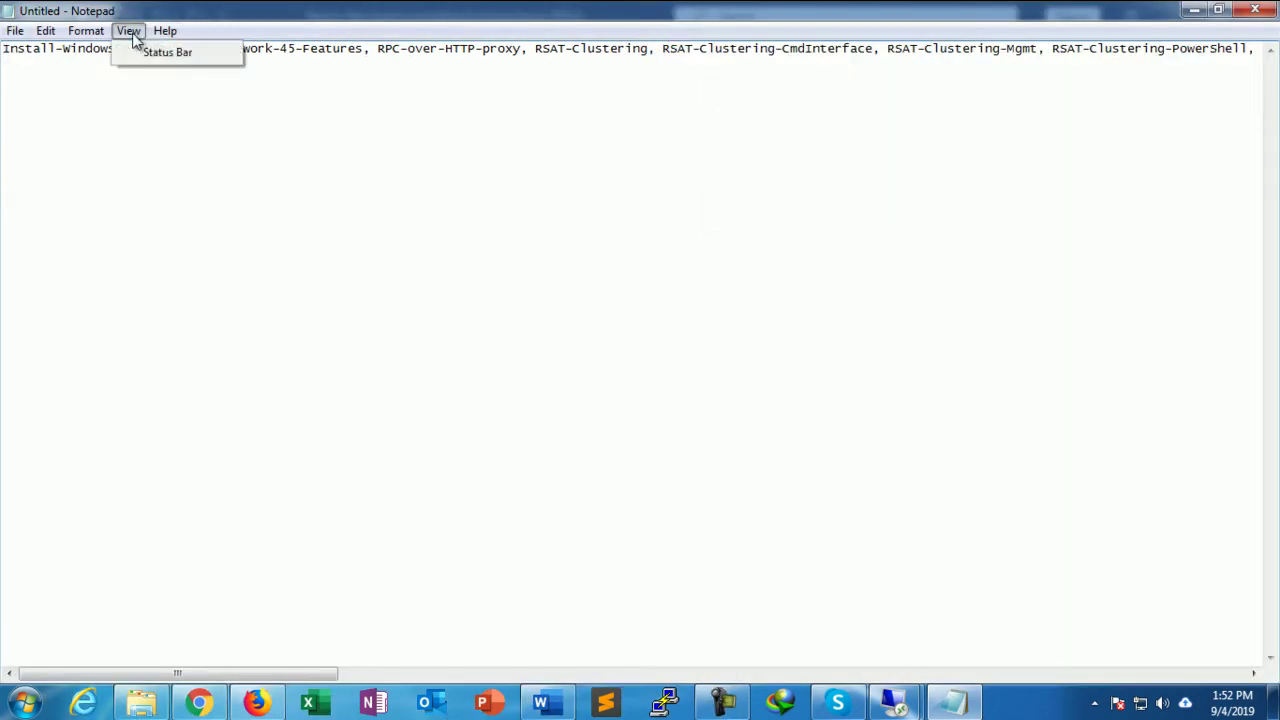
click(100, 50)
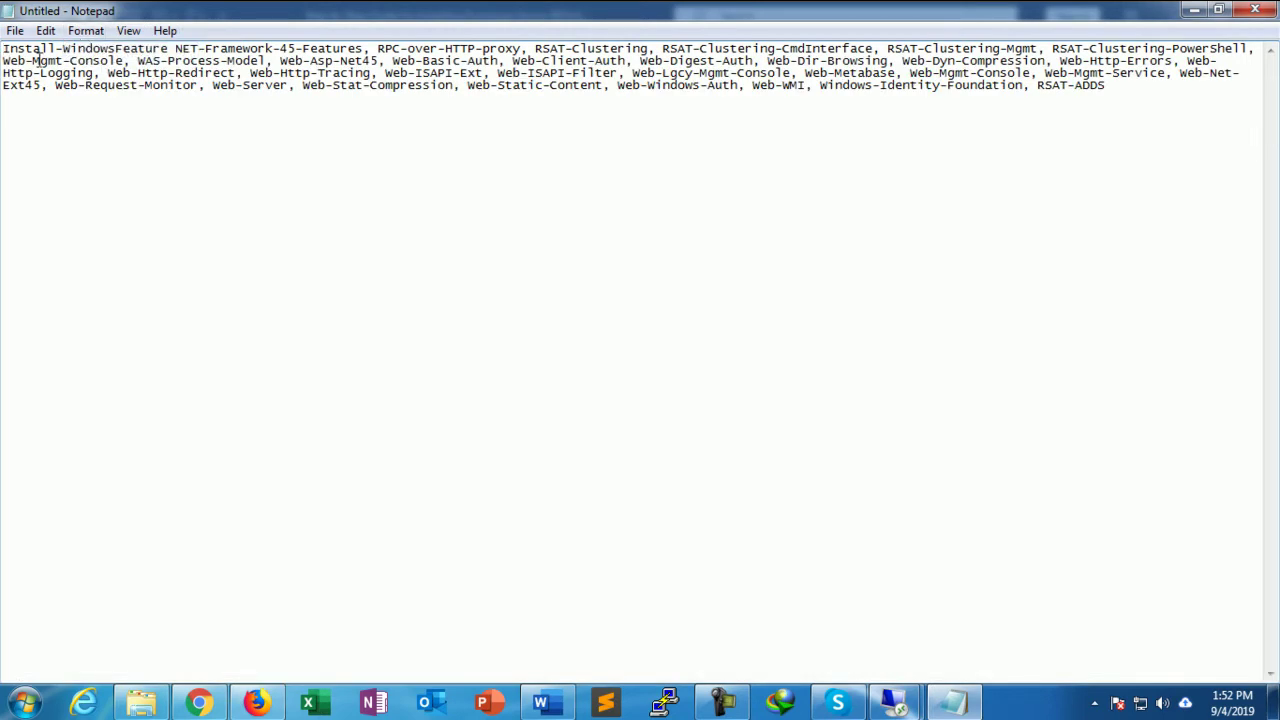
- Copy the whole prerequisites command from Notepad, run it in the remote server's PowerShell, and shift the PowerShell window slightly upward
key(ctrl+a)
mouse_move(900, 705)
click(940, 612)
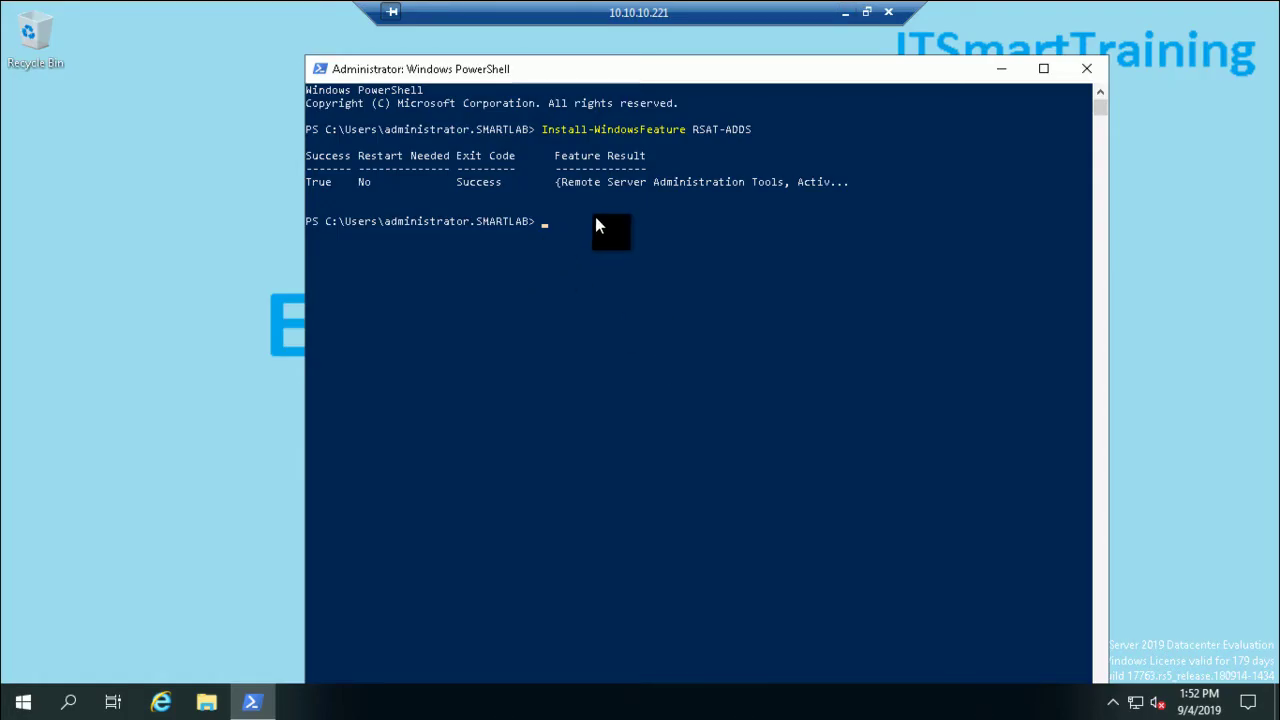
right_click(595, 216)
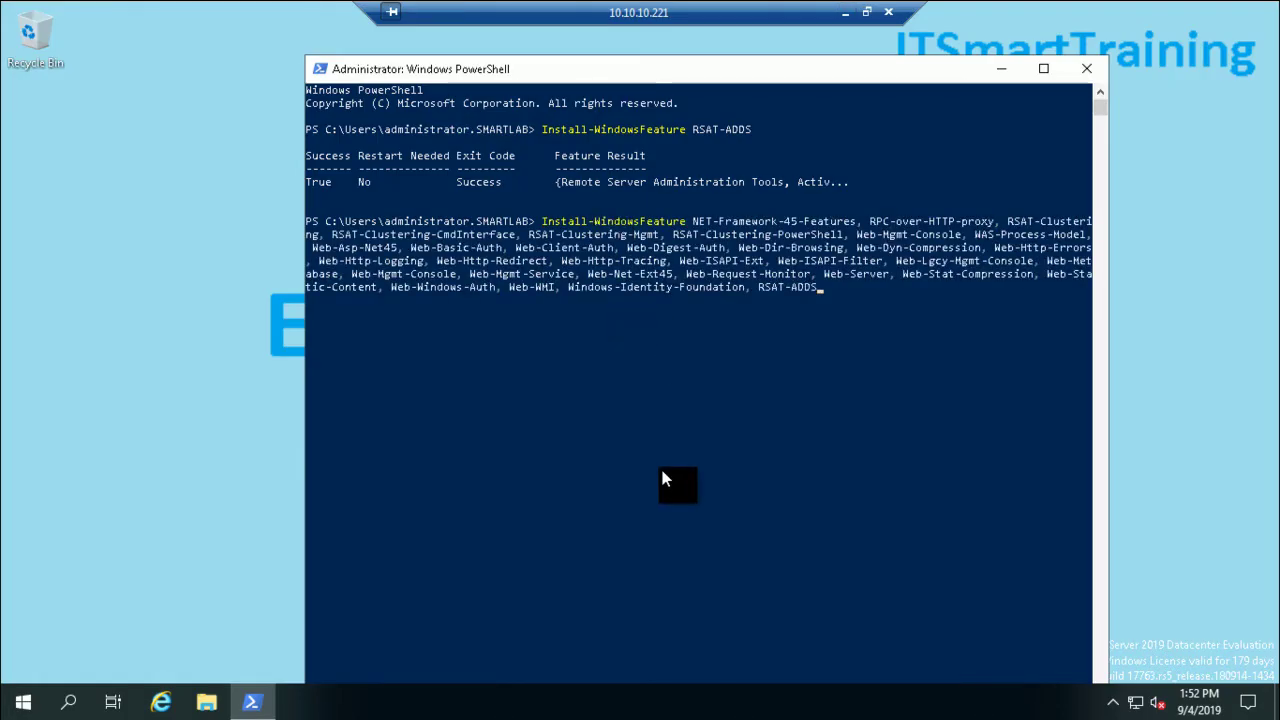
key(Return)
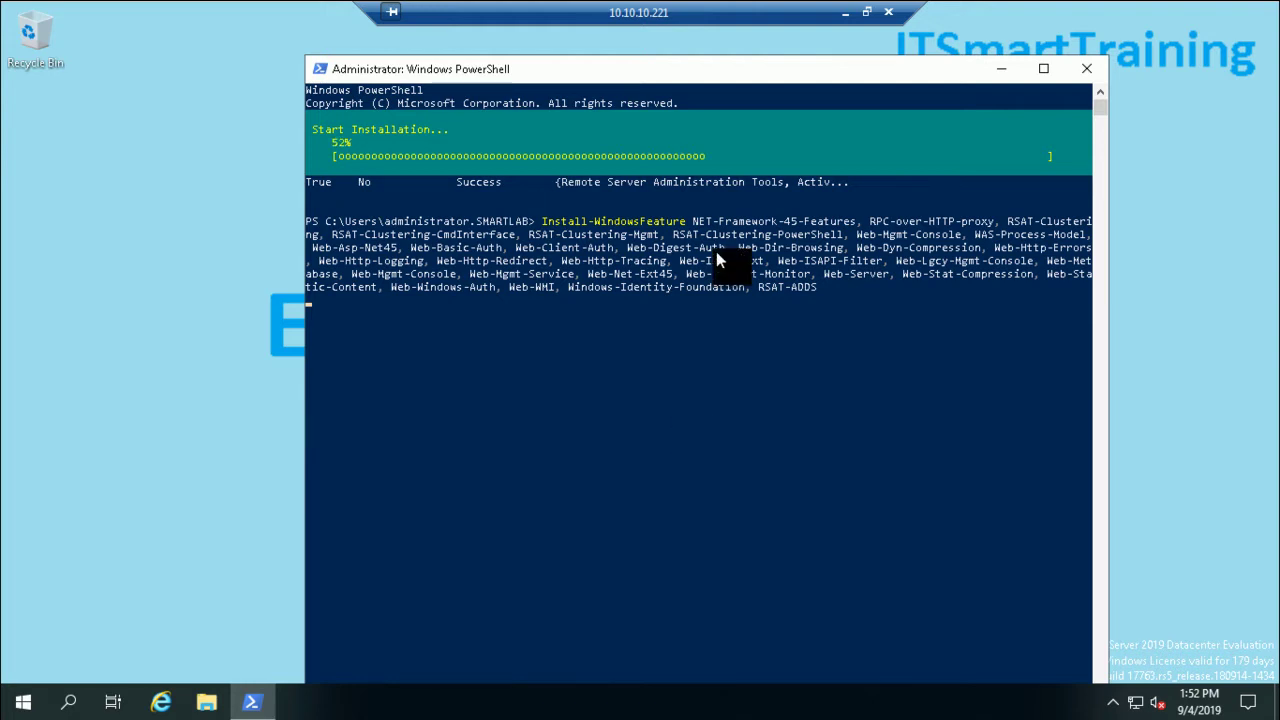
drag(711, 76, 708, 70)
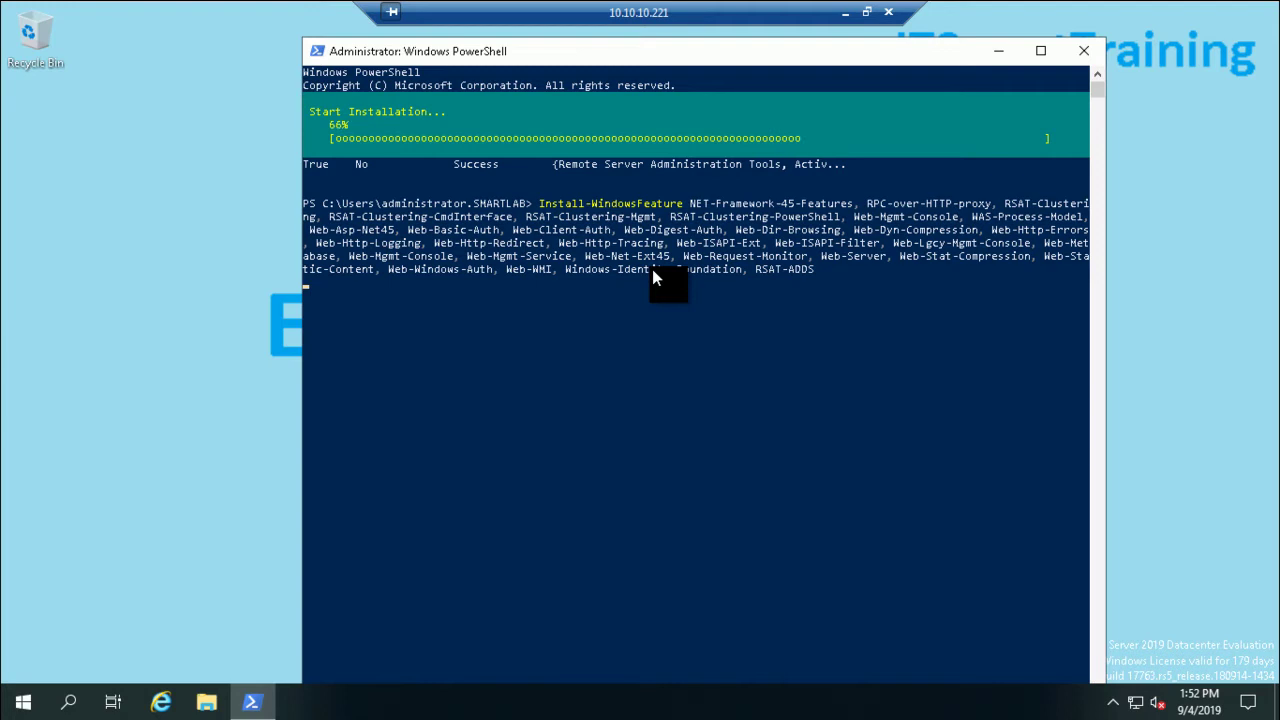
- Check the remote server's system properties for memory, computer name and domain, and close the System and File Explorer windows
click(205, 703)
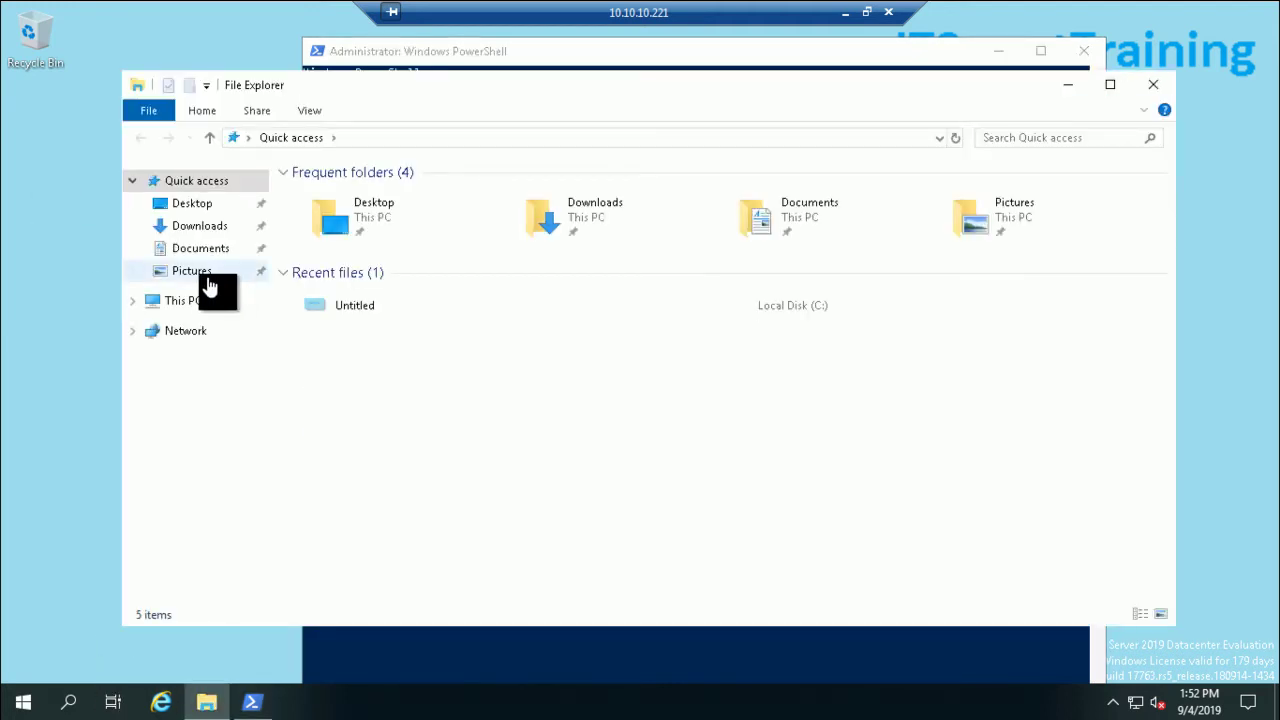
right_click(187, 302)
click(273, 549)
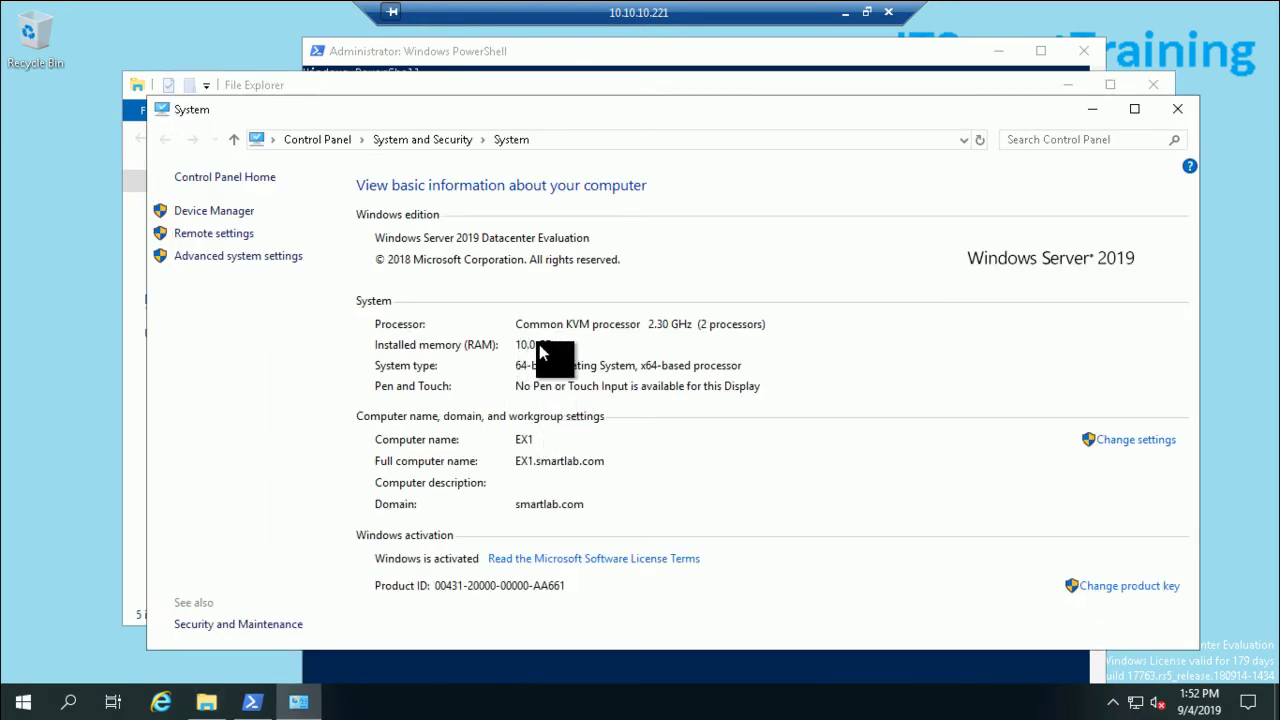
click(1180, 109)
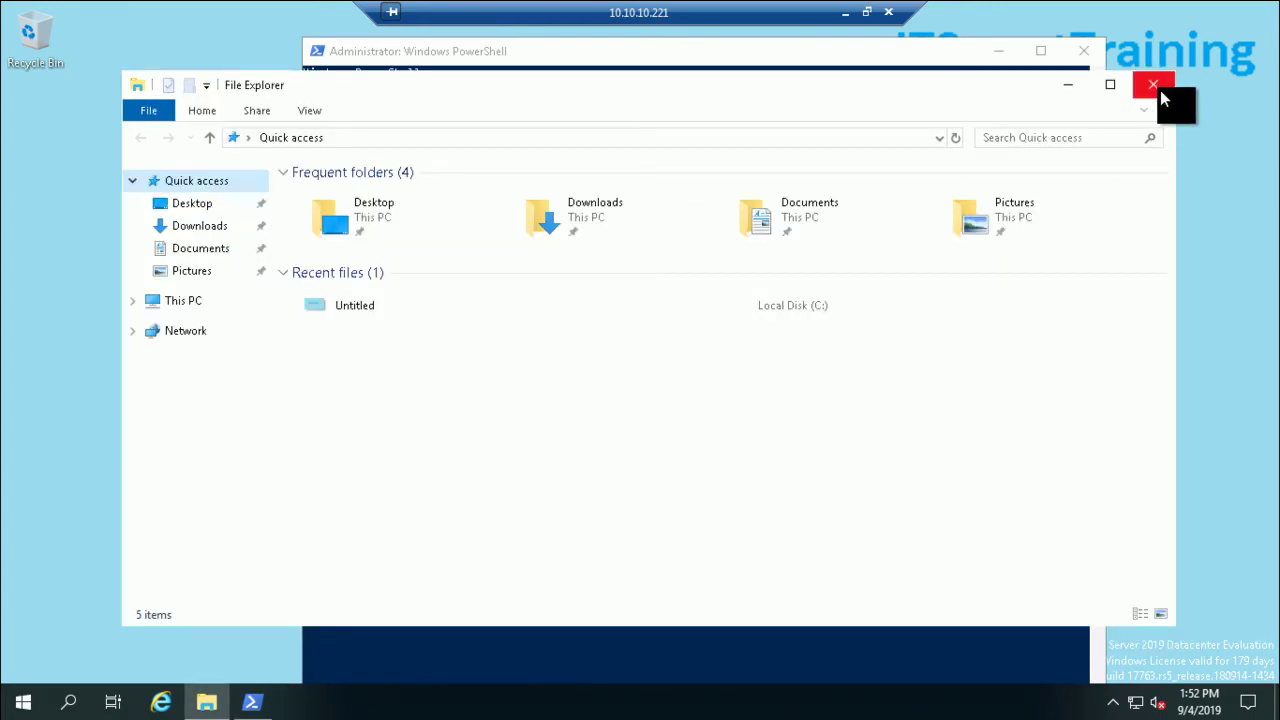
click(1155, 87)
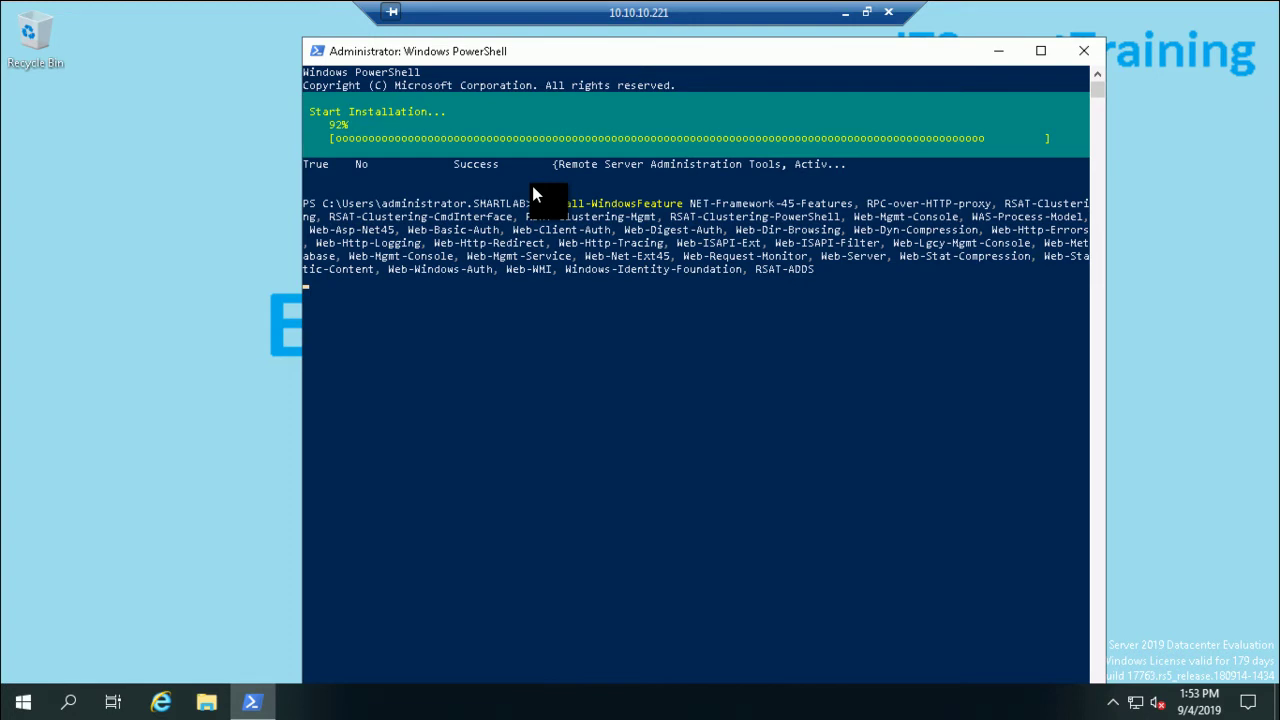
right_click(186, 134)
click(203, 189)
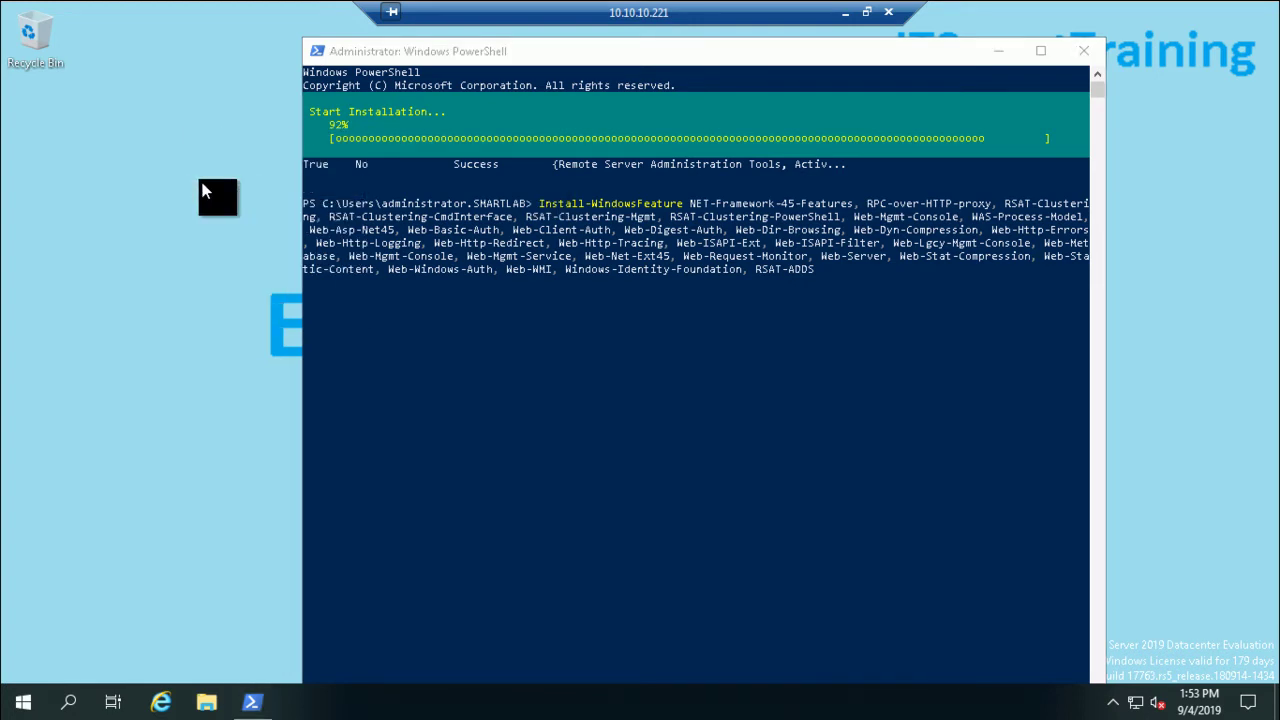
- Leave the remote session and read the "Prepare Active Directory and domains" section of the Word installation guide
click(845, 12)
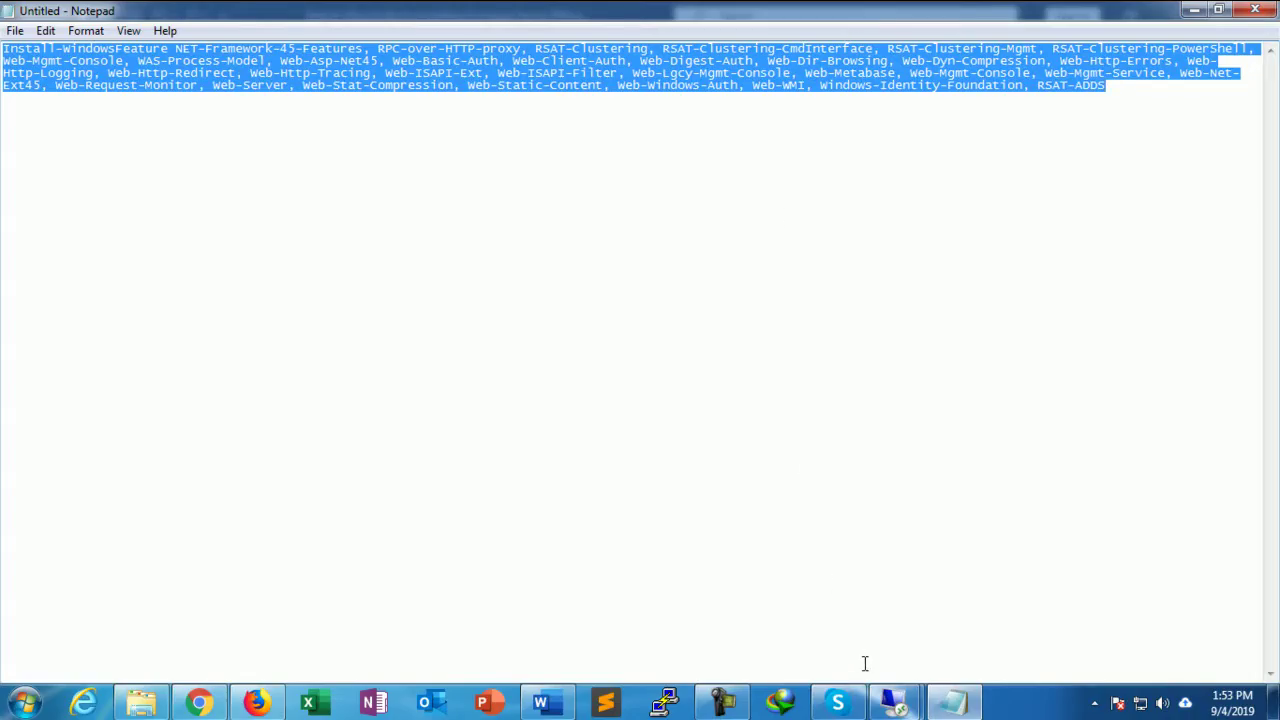
click(482, 703)
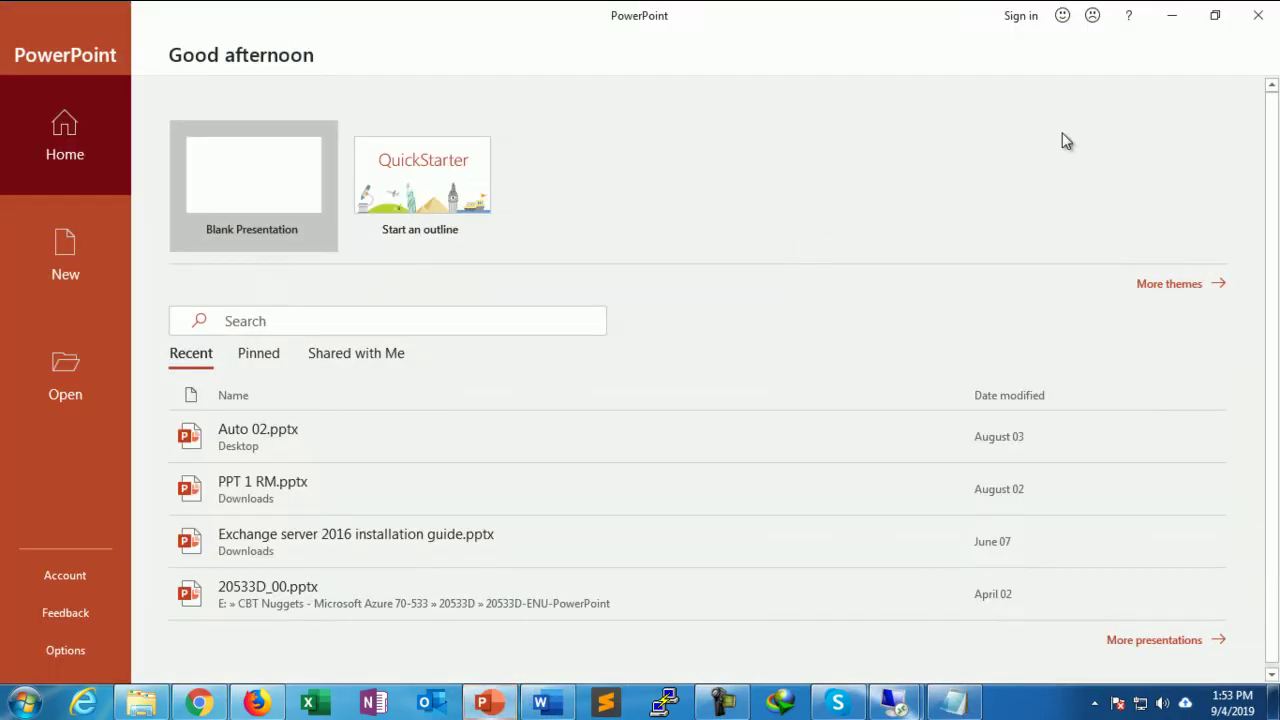
key(alt+Tab)
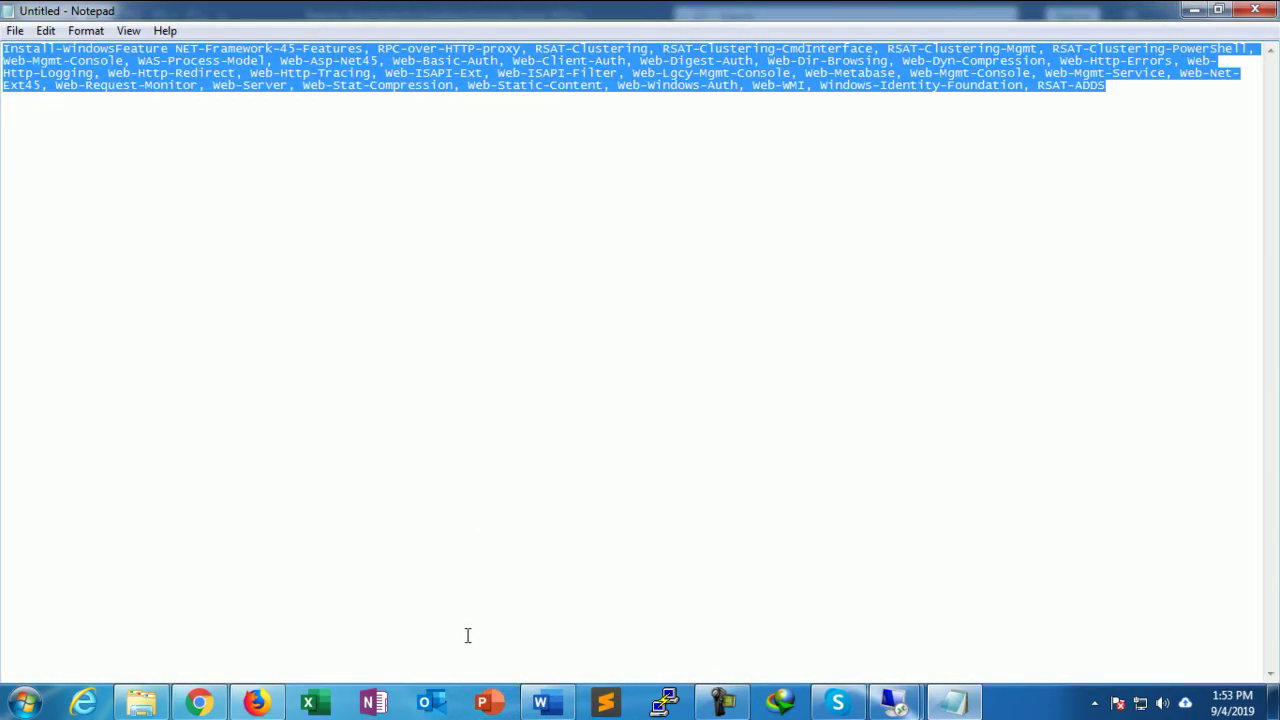
click(540, 703)
scroll(616, 432, down, 3)
scroll(614, 434, down, 3)
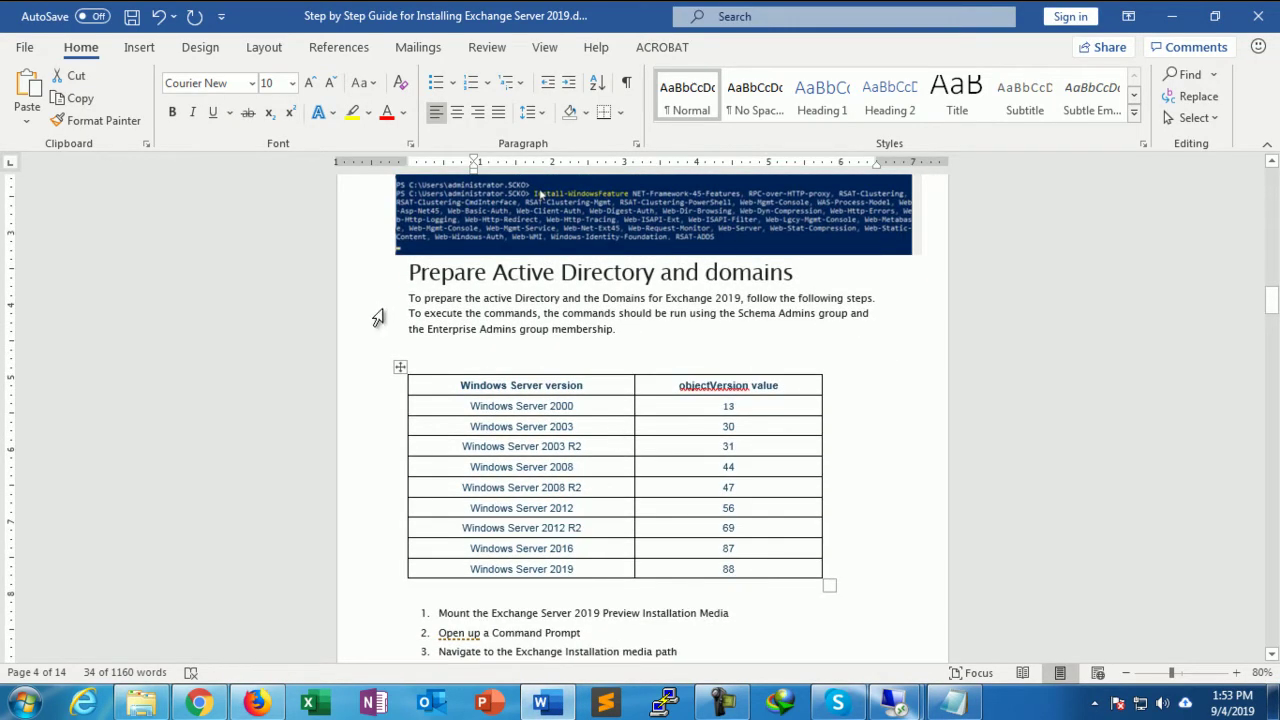
scroll(467, 307, down, 1)
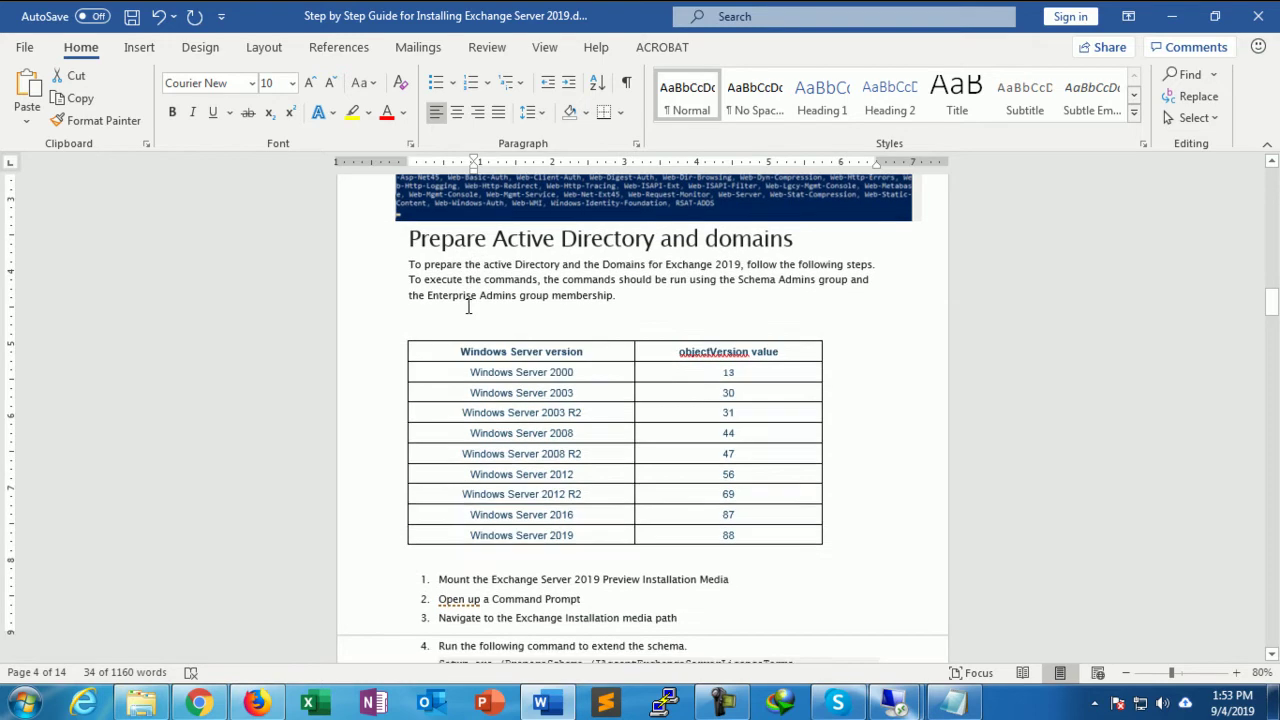
scroll(467, 307, down, 1)
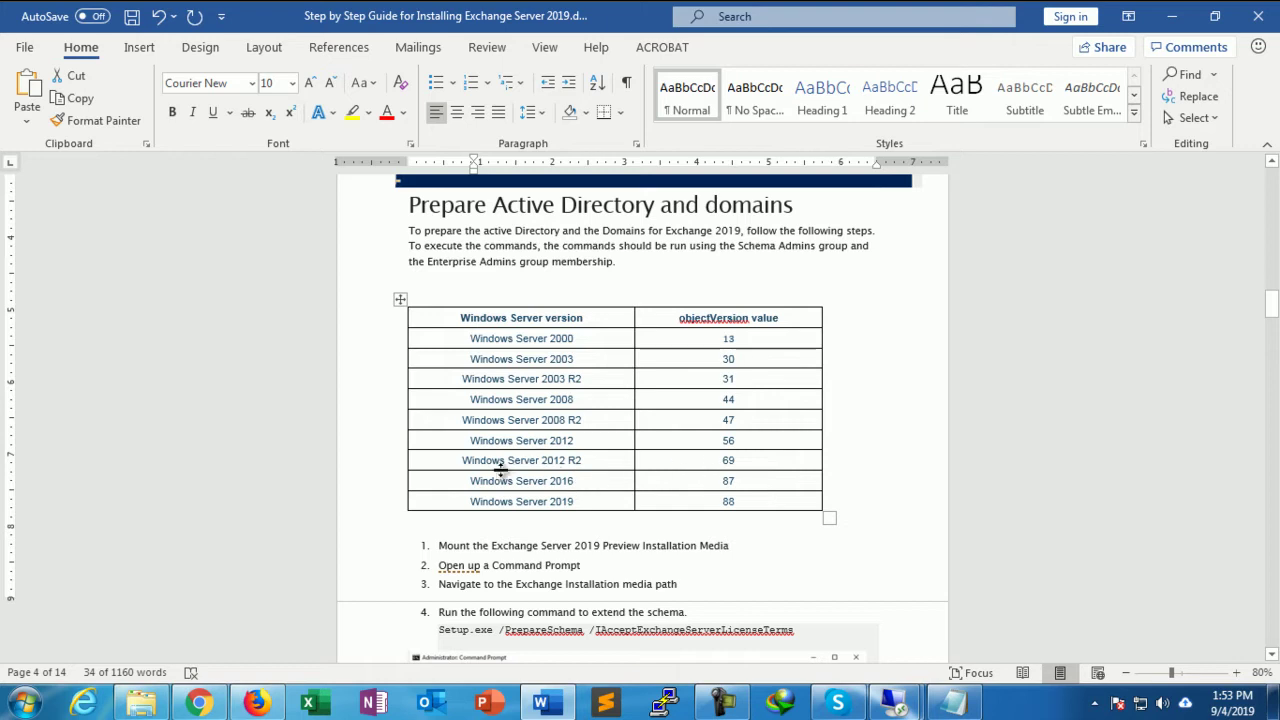
- Examine the objectVersion values for Windows Server 2012 R2, 2016 and 2019 in the guide's table
drag(712, 460, 743, 460)
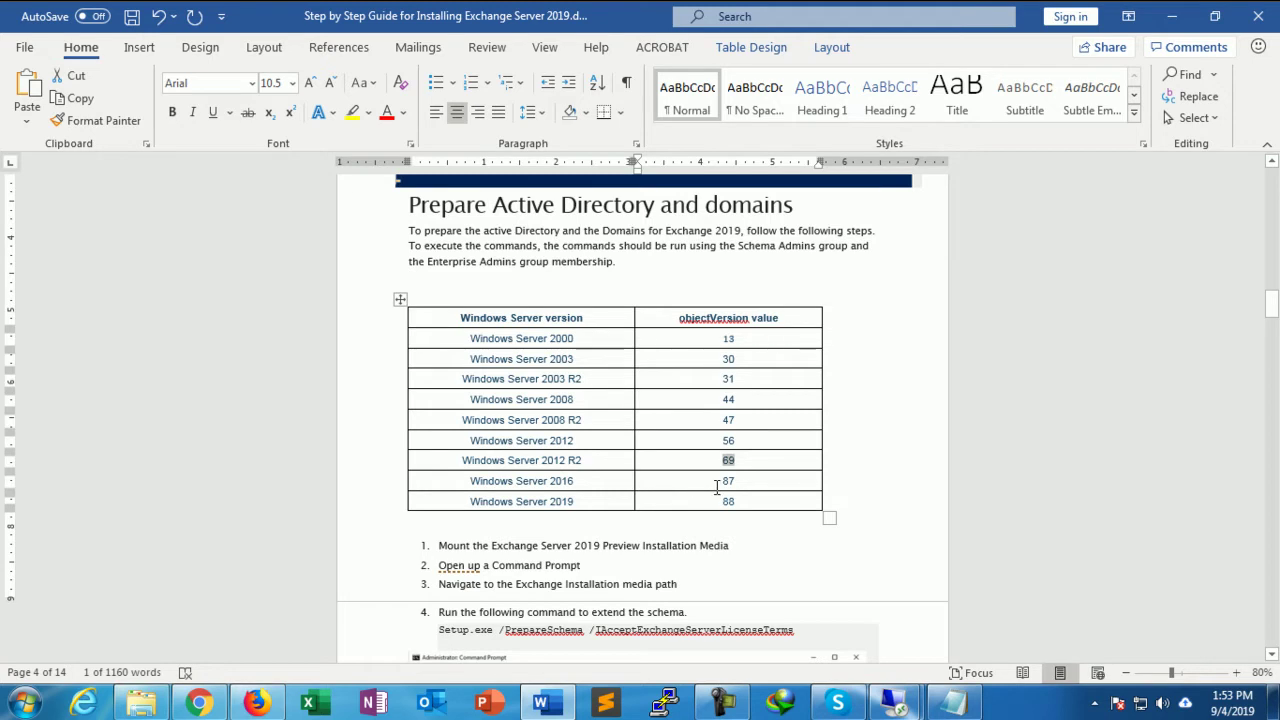
drag(717, 485, 742, 484)
drag(722, 502, 742, 502)
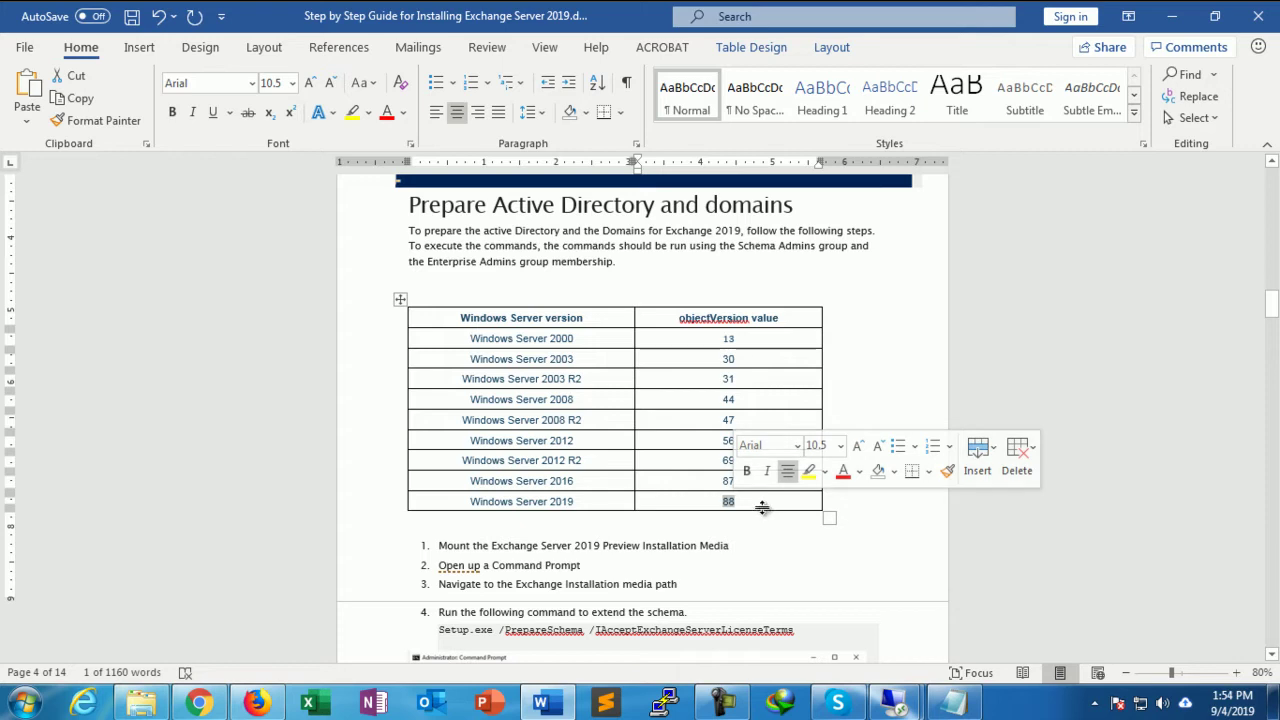
click(763, 502)
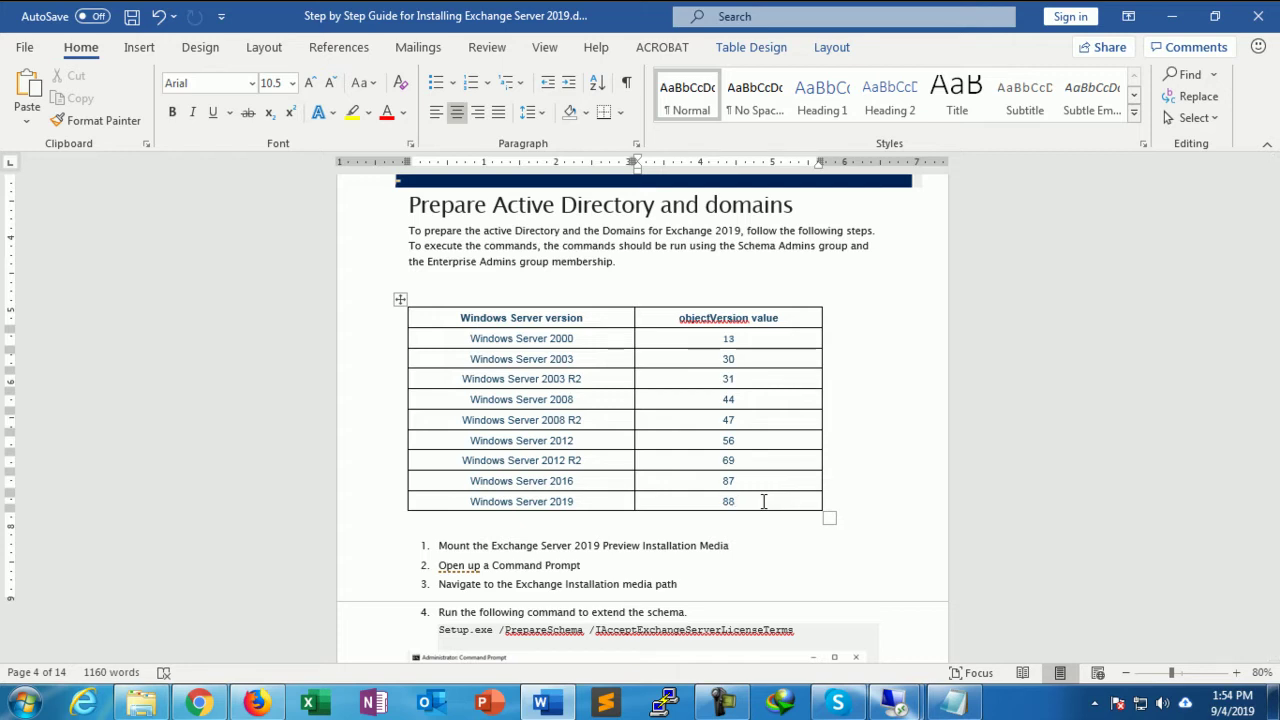
drag(577, 500, 472, 500)
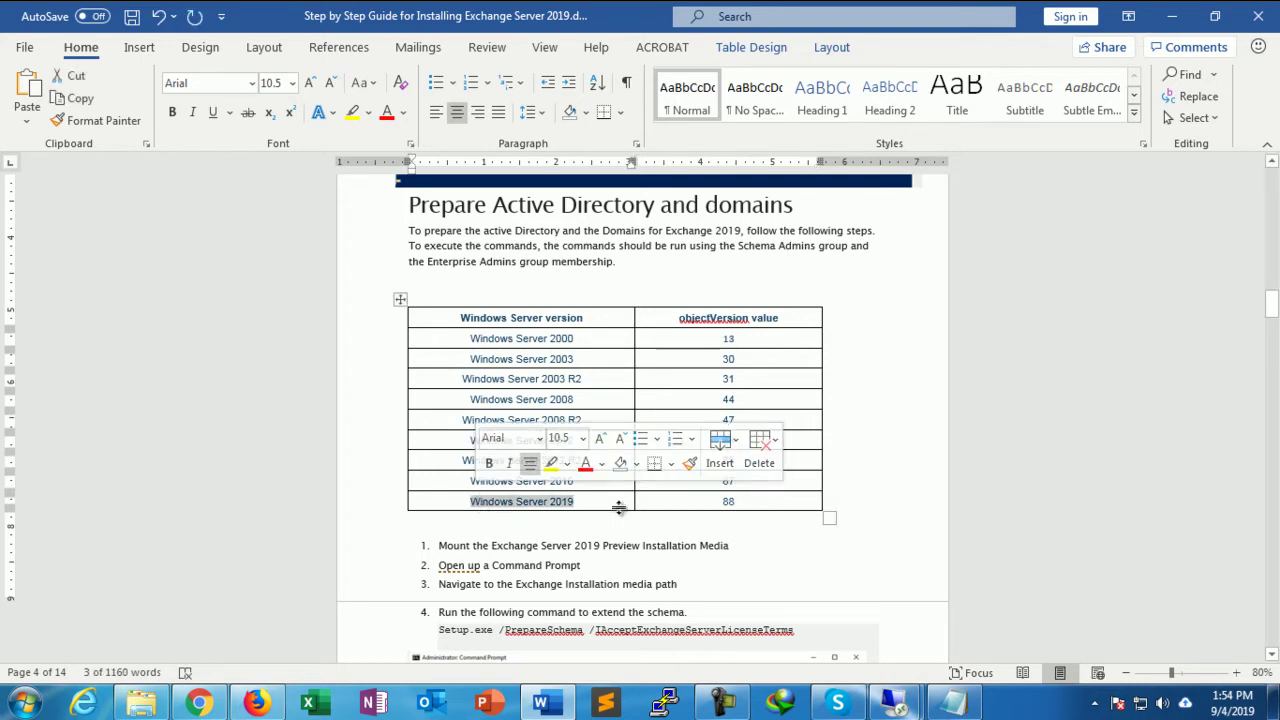
click(671, 501)
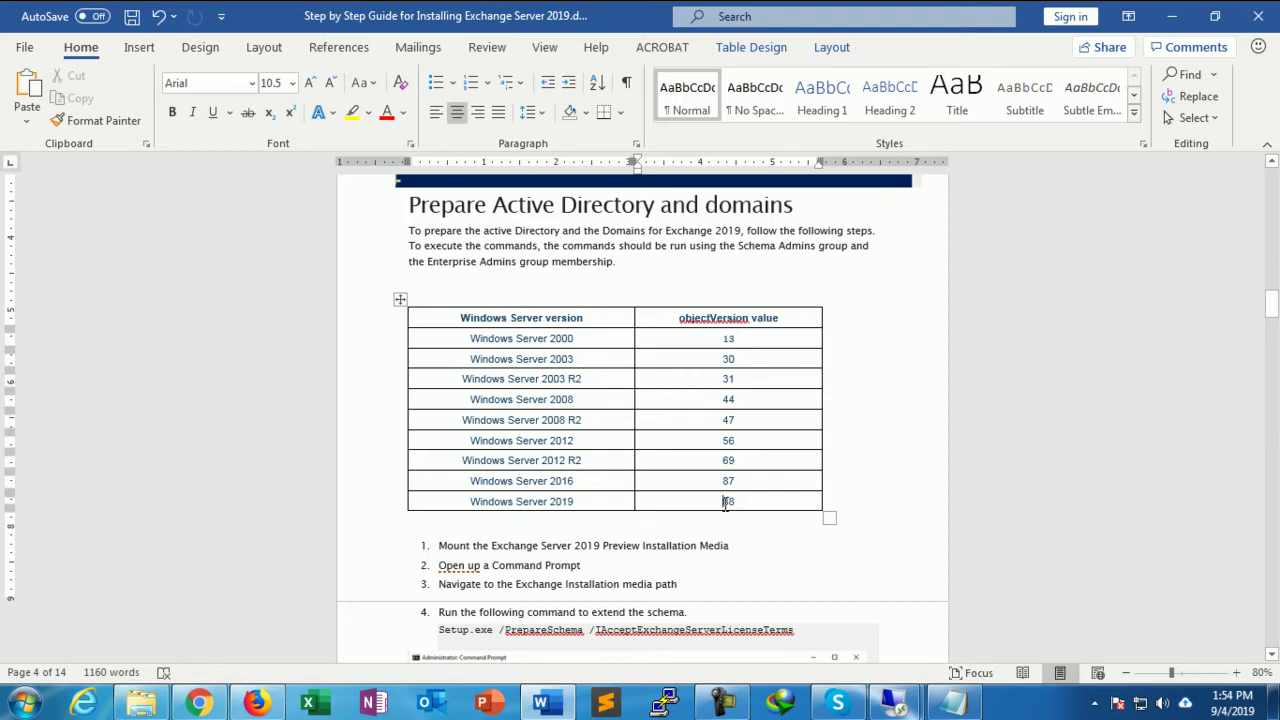
- Switch to the domain controller's remote session at 10.10.10.220 and launch adsiedit.msc
mouse_move(893, 705)
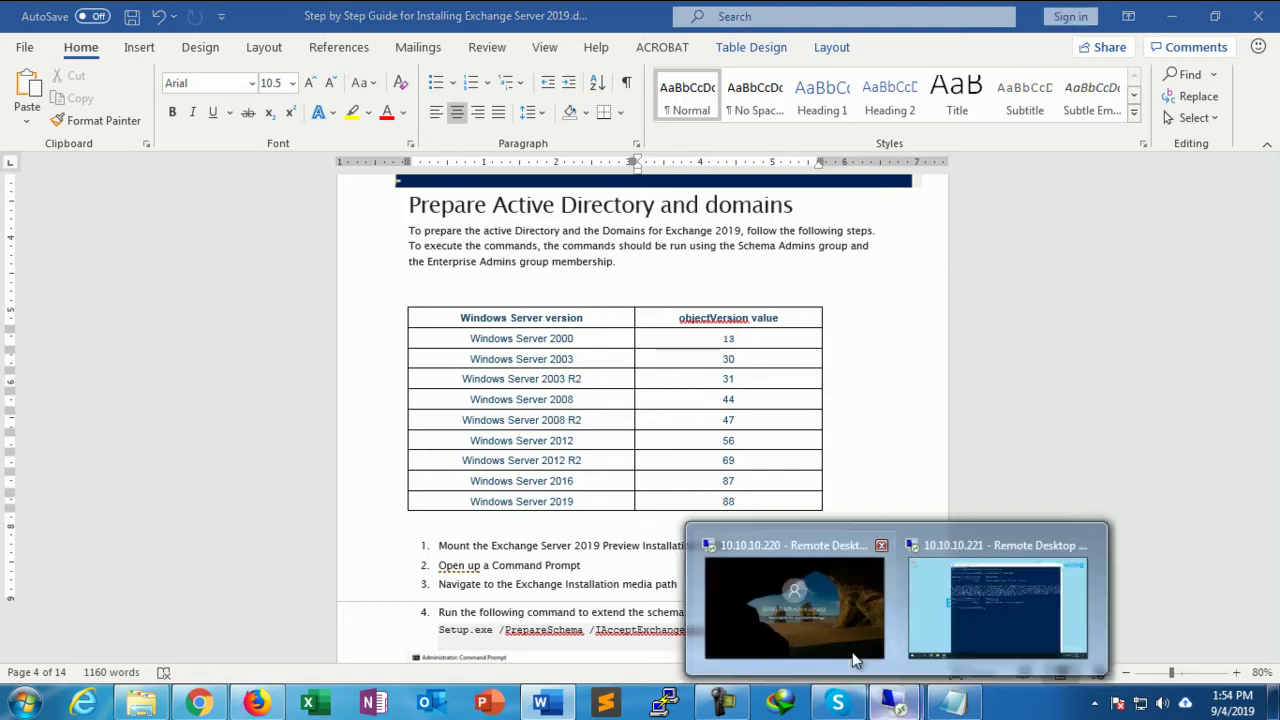
click(838, 630)
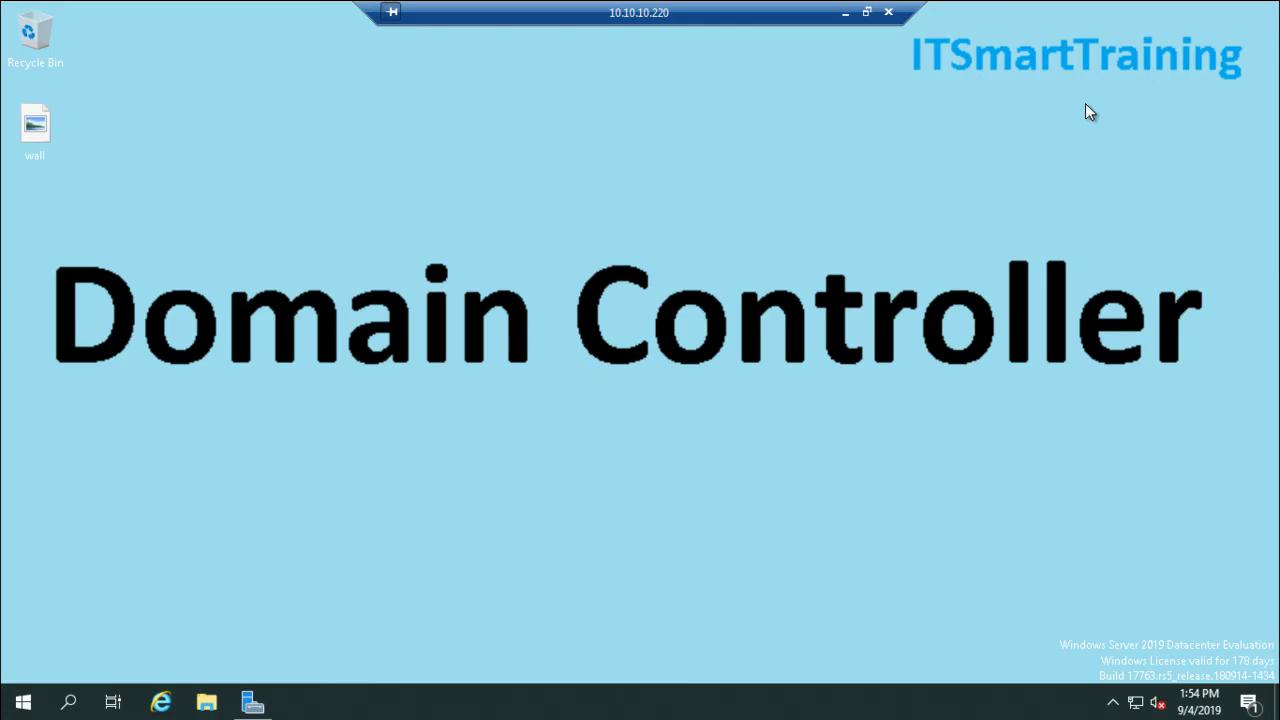
click(1169, 11)
key(super+r)
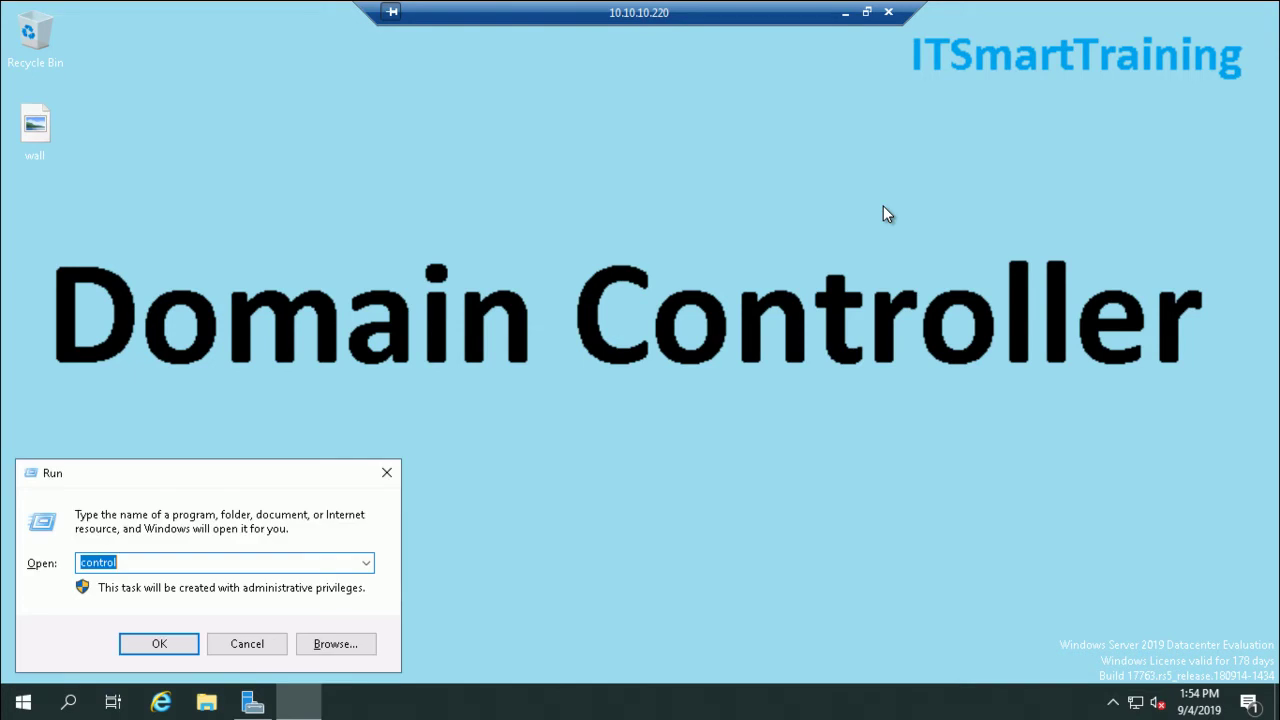
text(ad)
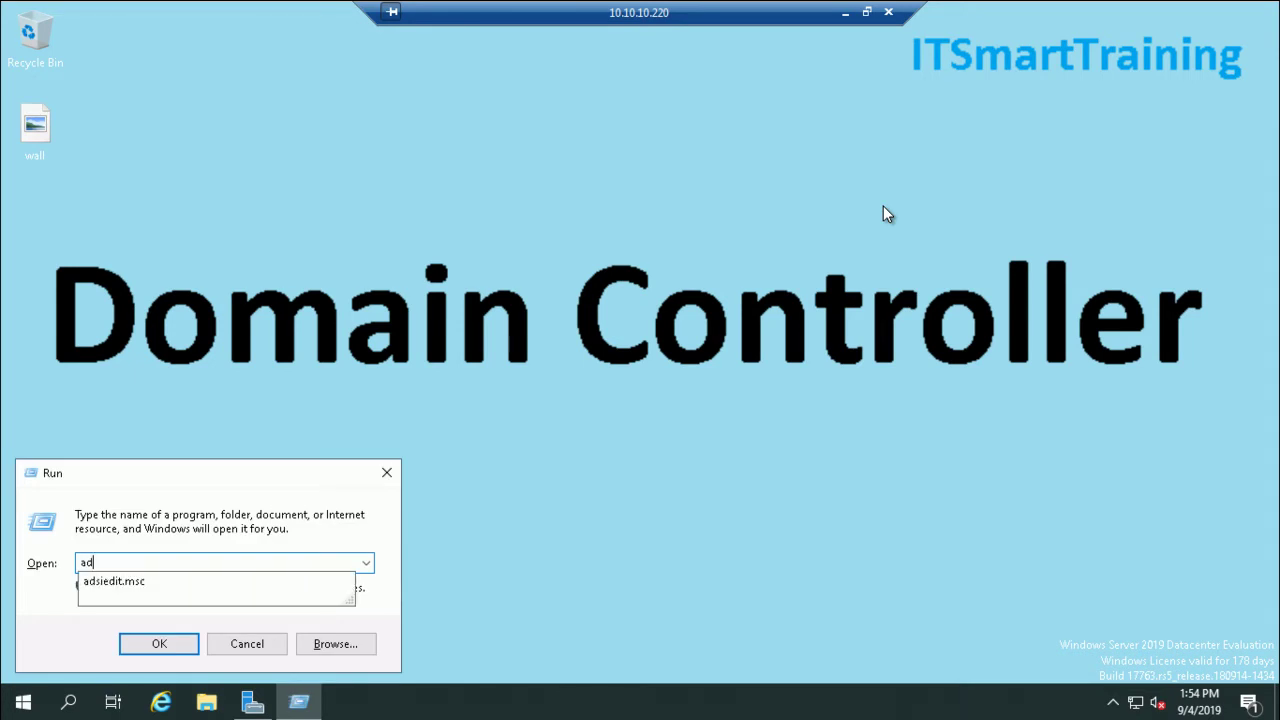
key(Down)
key(Return)
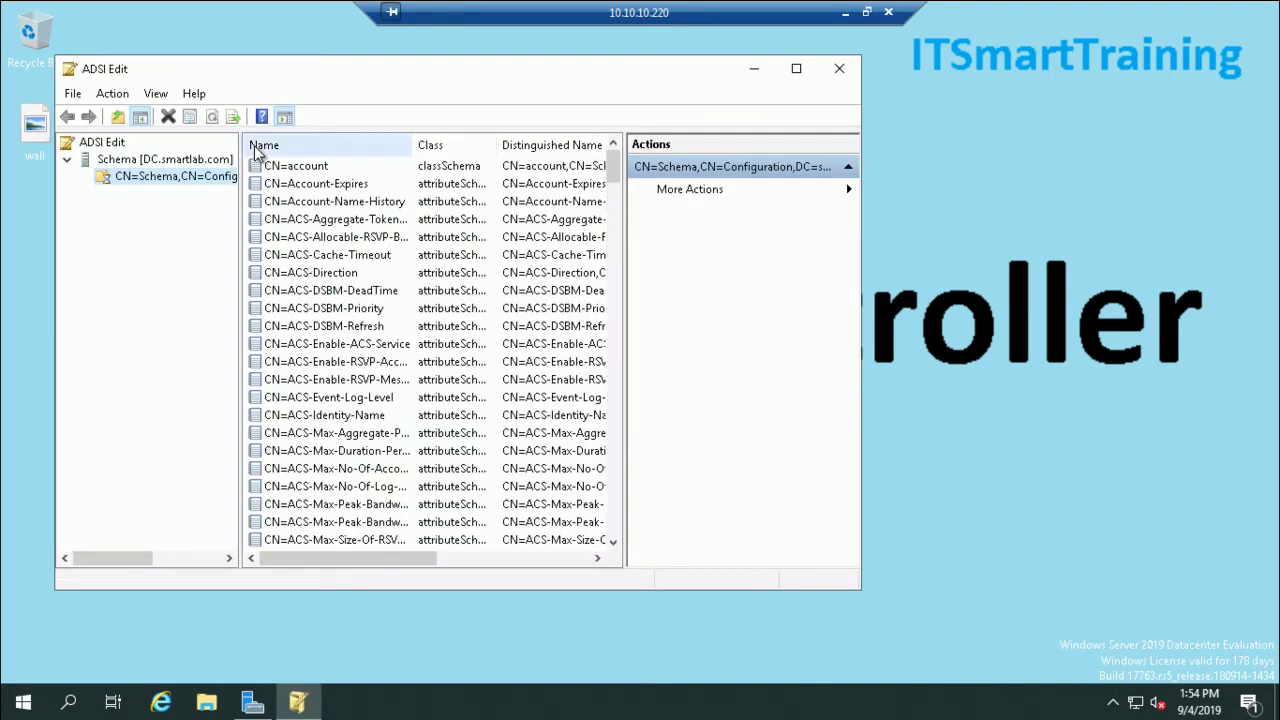
- Connect ADSI Edit to the well-known Schema naming context on the default domain server
right_click(113, 170)
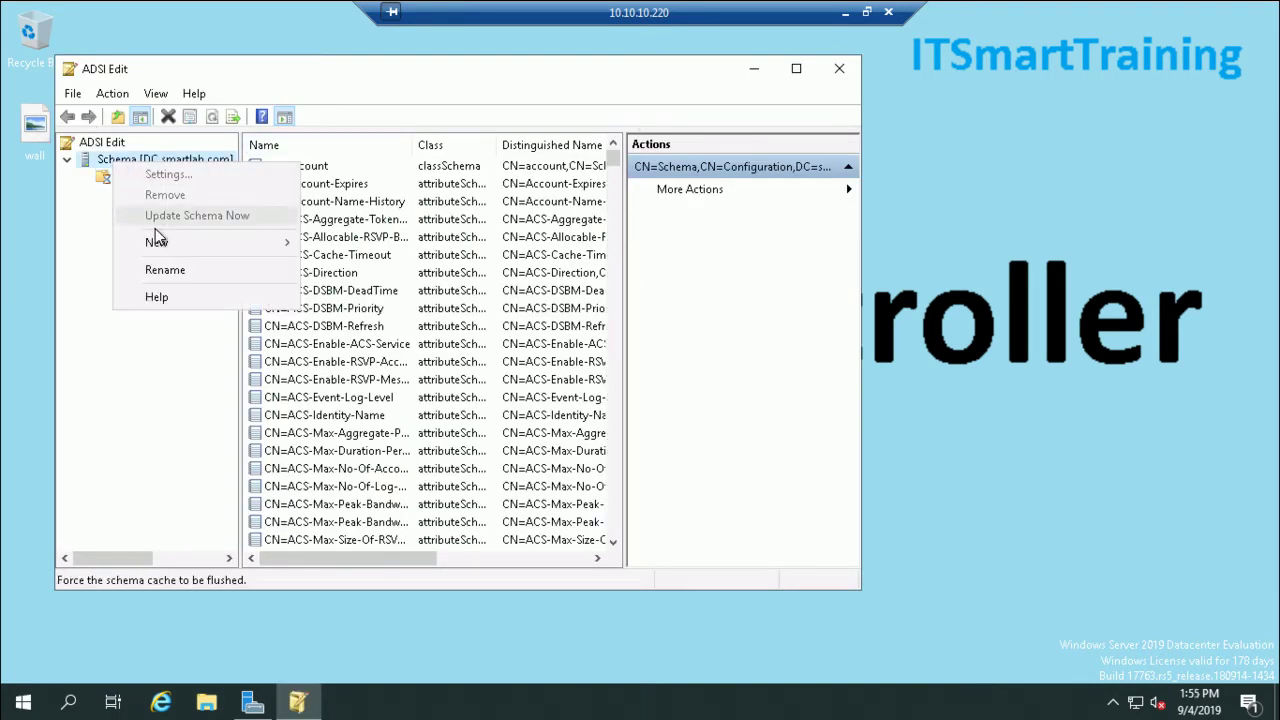
click(90, 142)
right_click(90, 142)
click(140, 155)
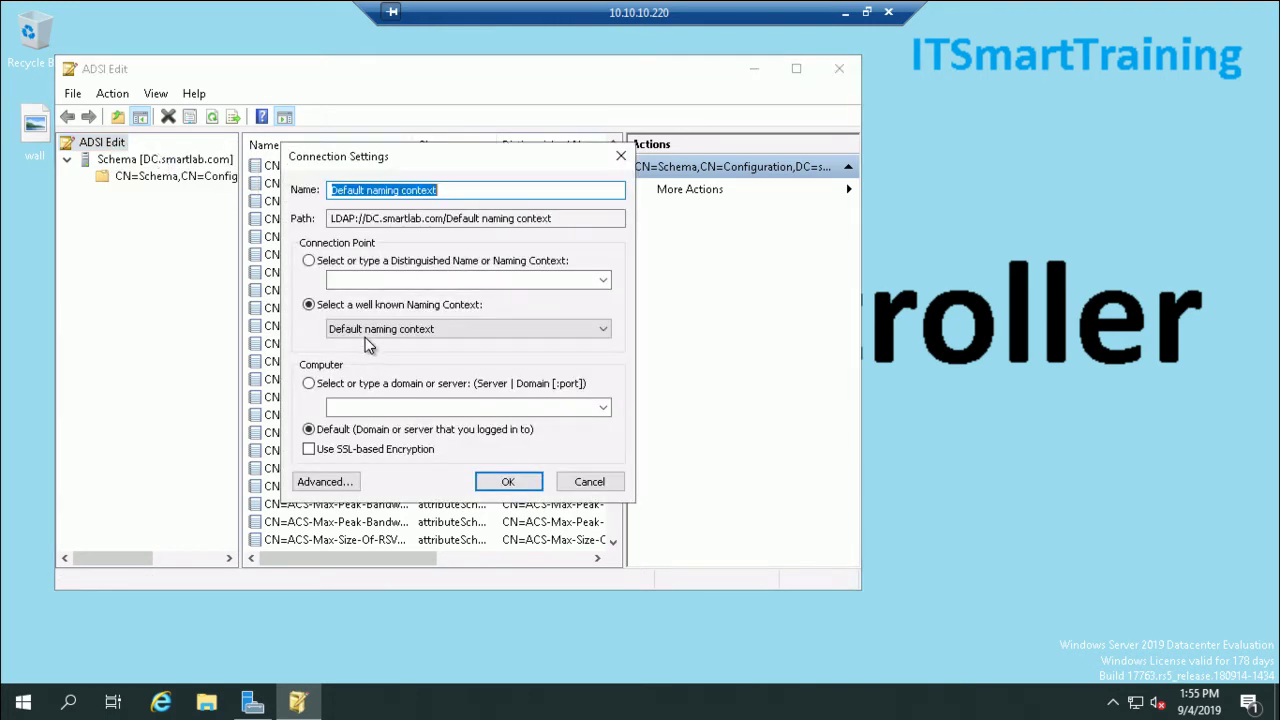
click(400, 328)
click(347, 386)
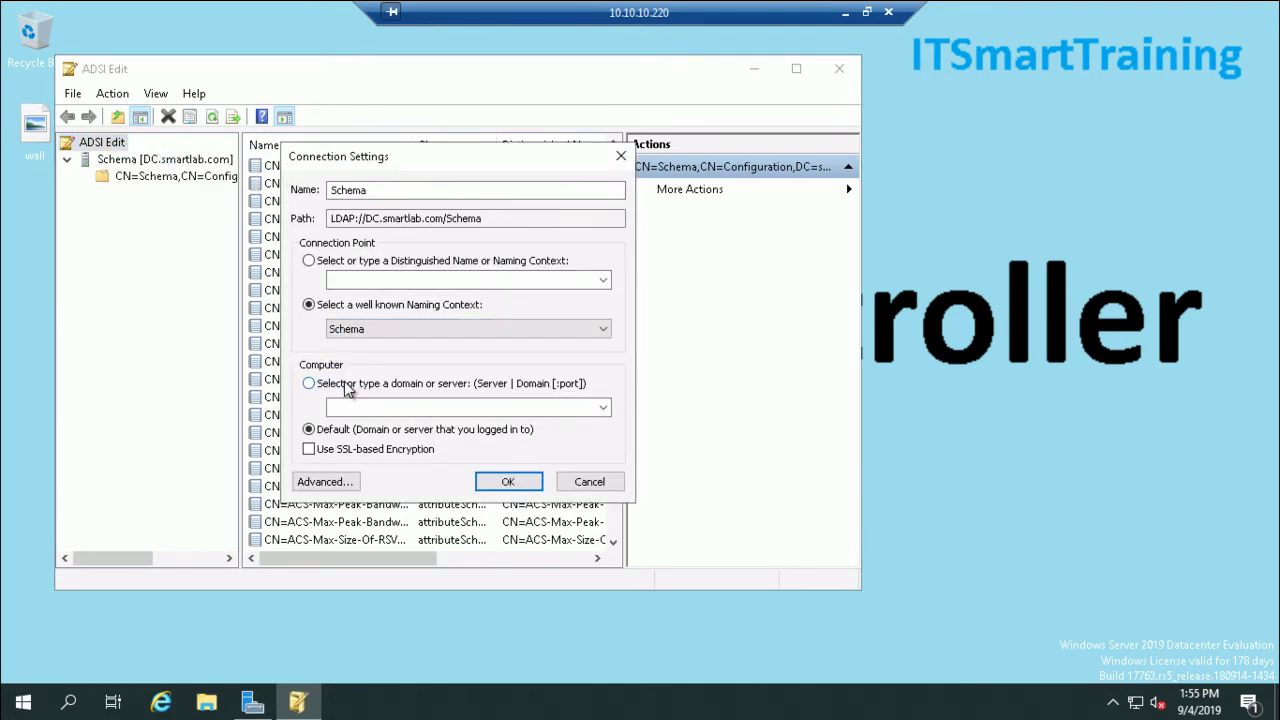
click(507, 481)
- Check the objectVersion attribute in the properties of the newly connected Schema container, then close ADSI Edit
click(95, 197)
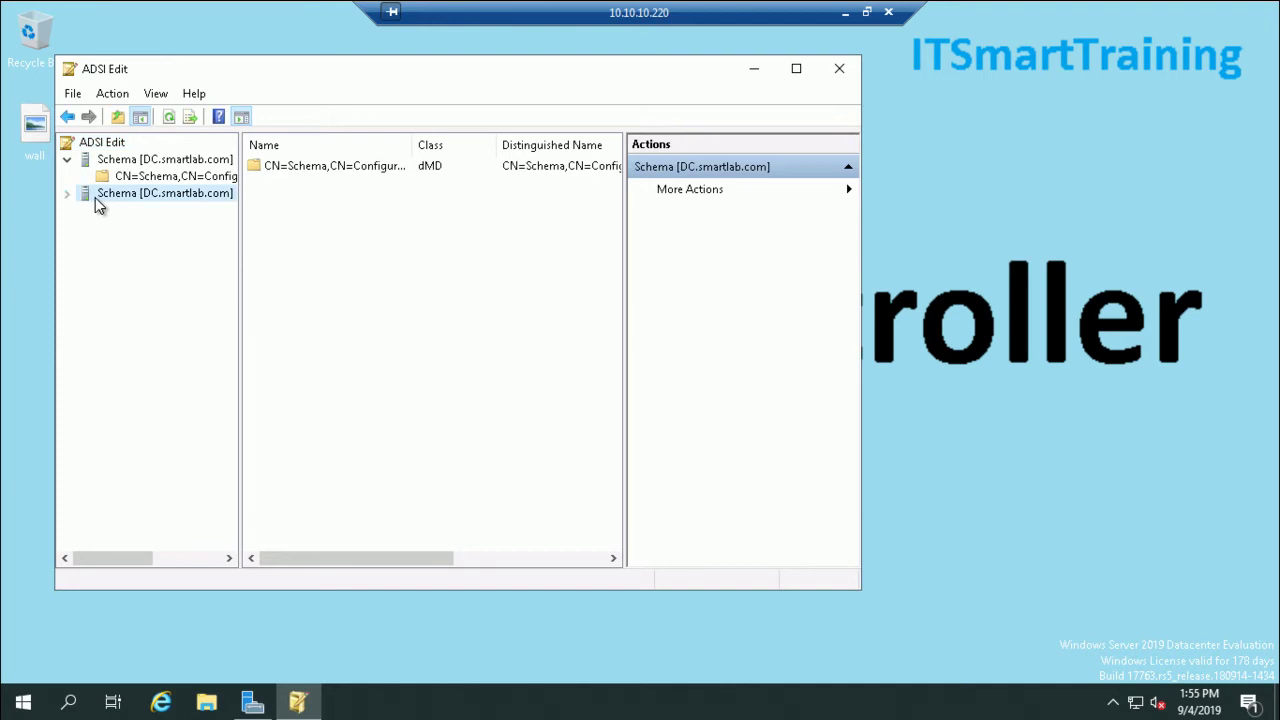
click(67, 194)
click(150, 211)
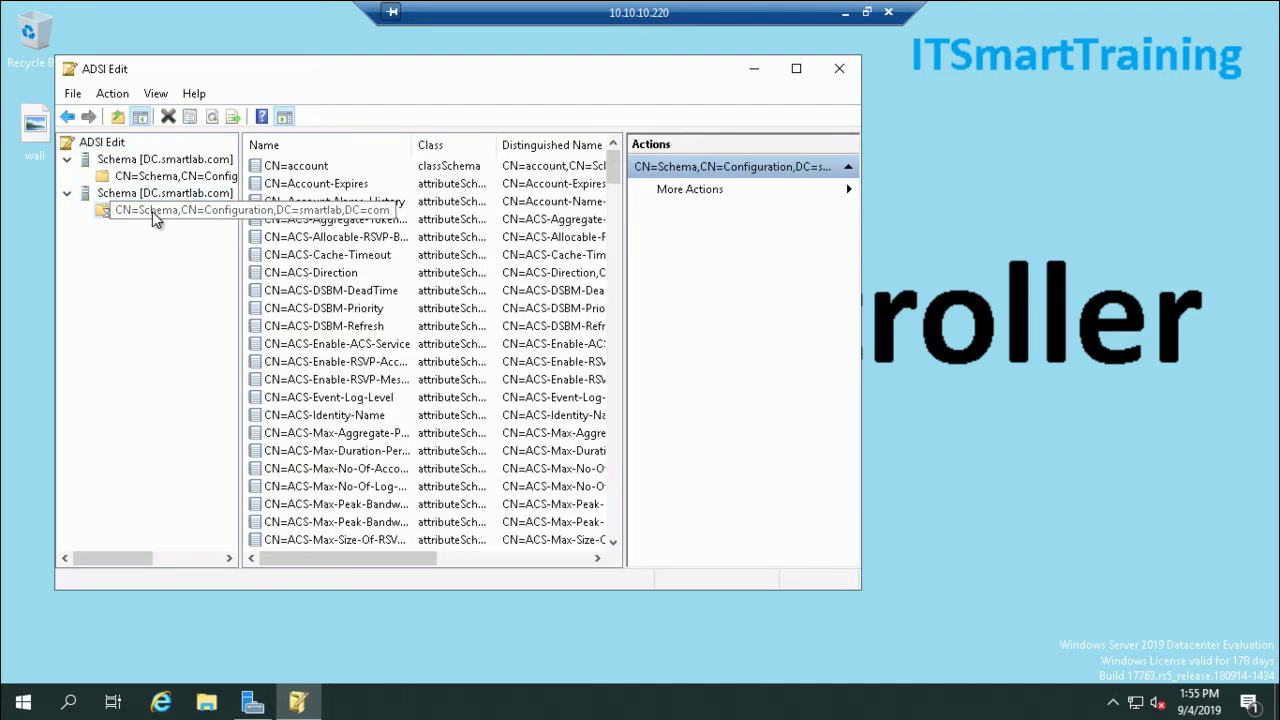
right_click(152, 211)
click(300, 377)
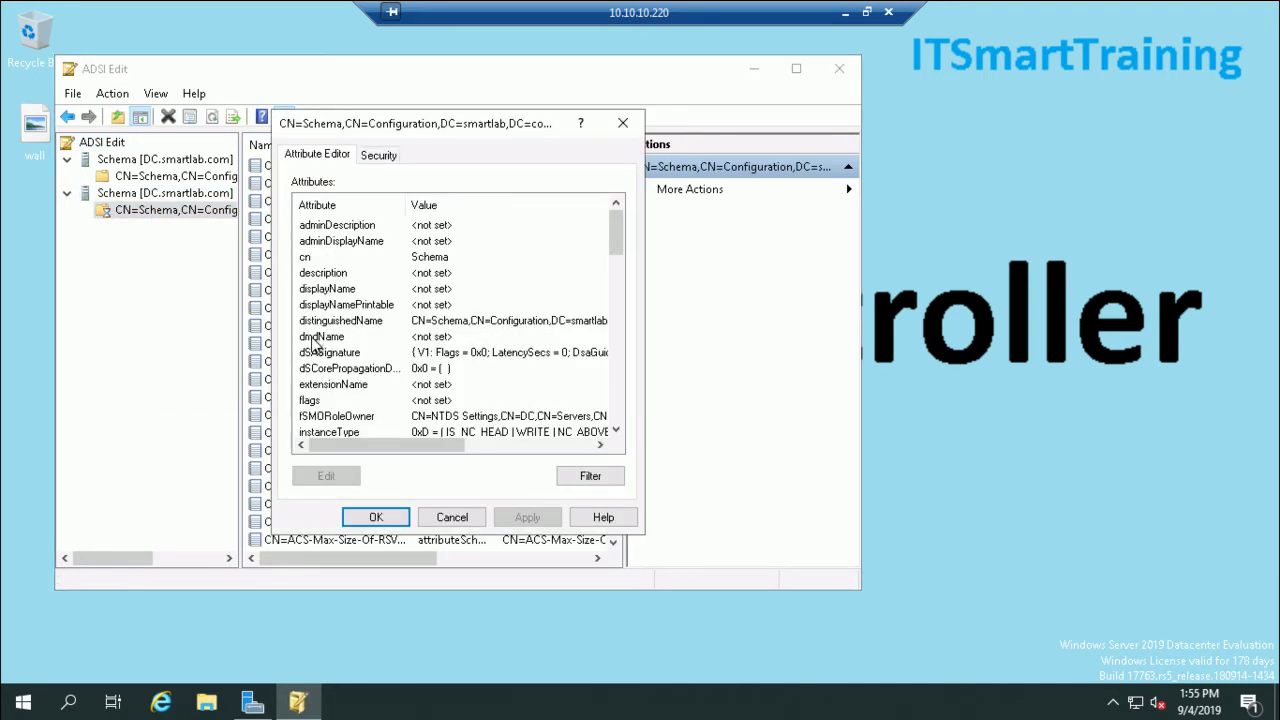
drag(617, 246, 612, 334)
click(318, 258)
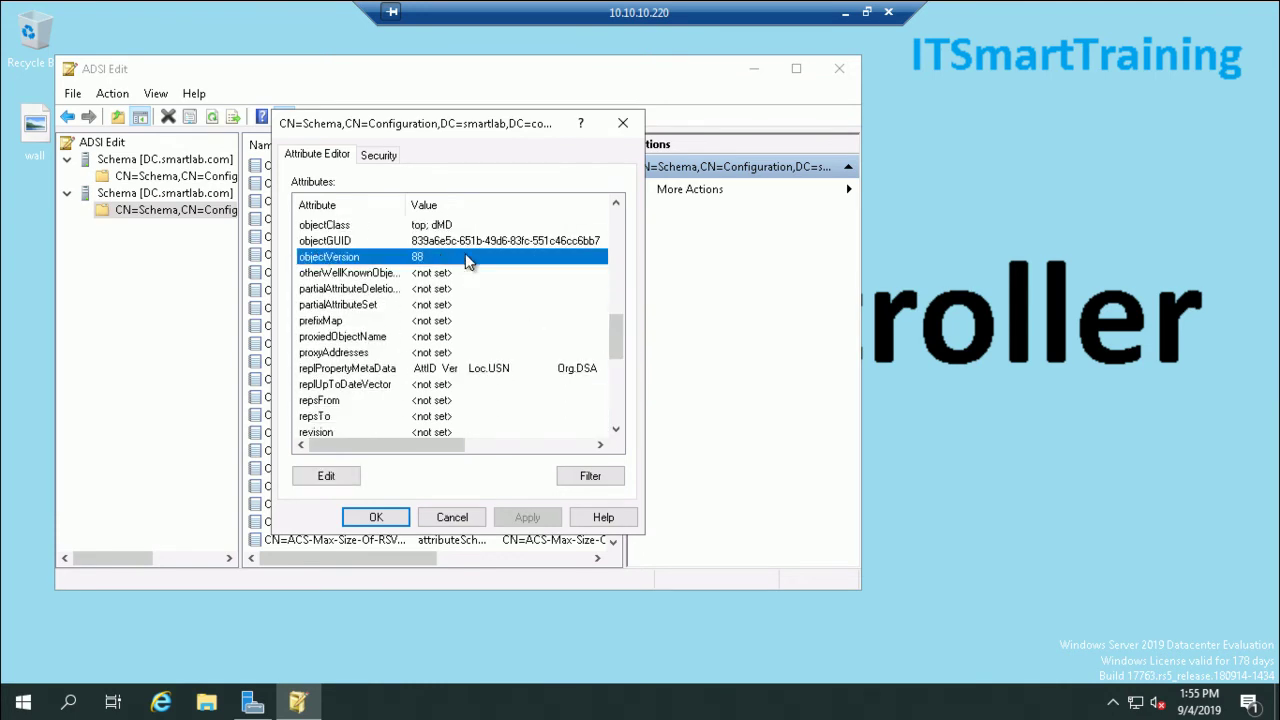
click(452, 517)
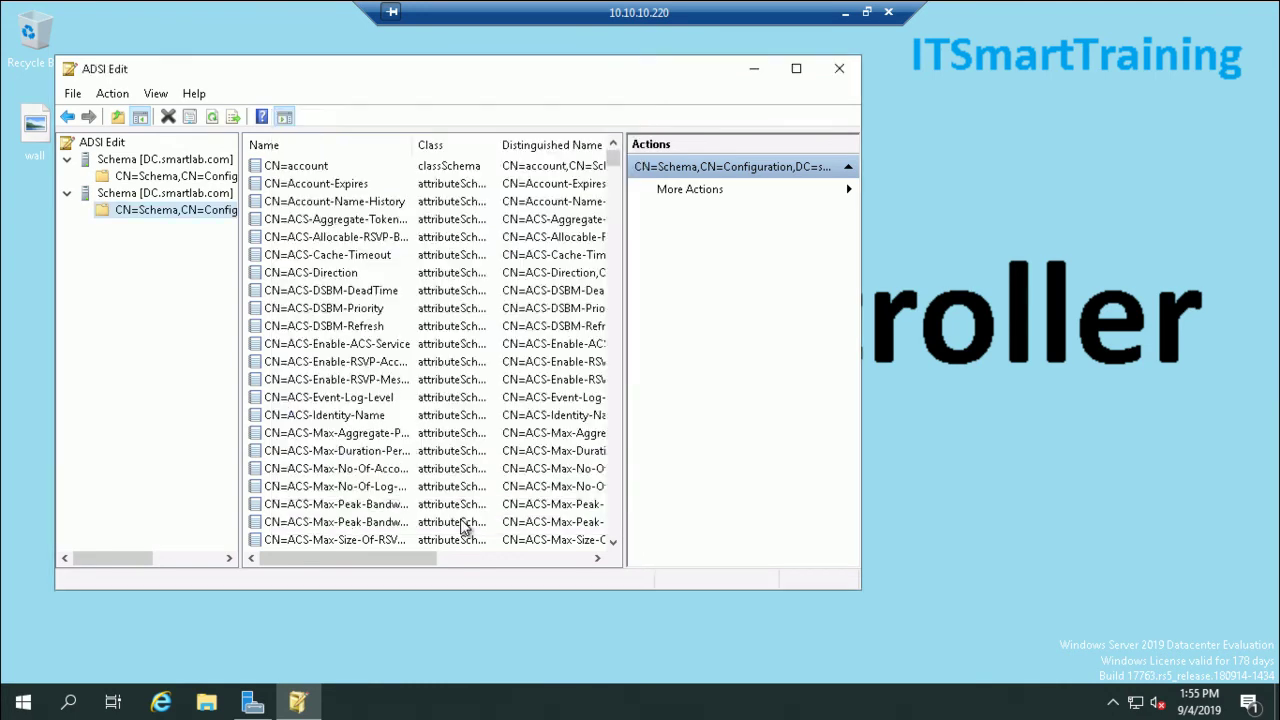
click(835, 70)
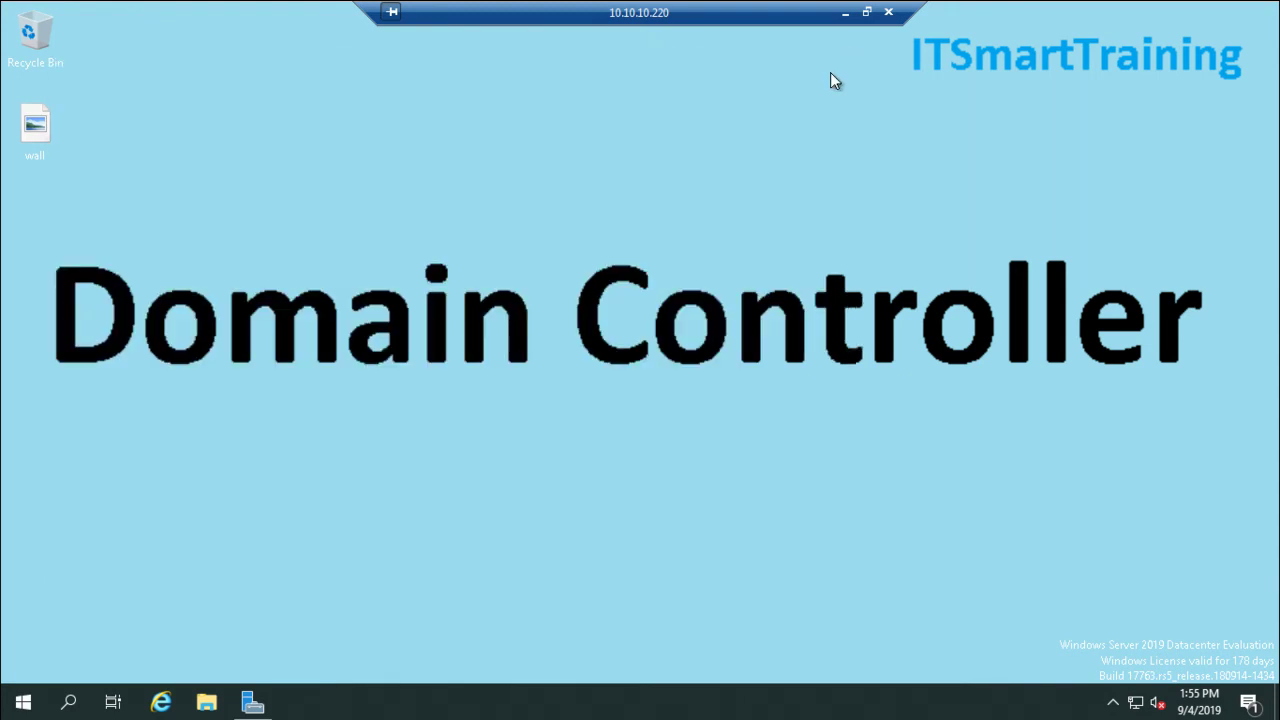
- Return to the Word guide and read the steps for mounting the Exchange media and extending the schema
click(845, 12)
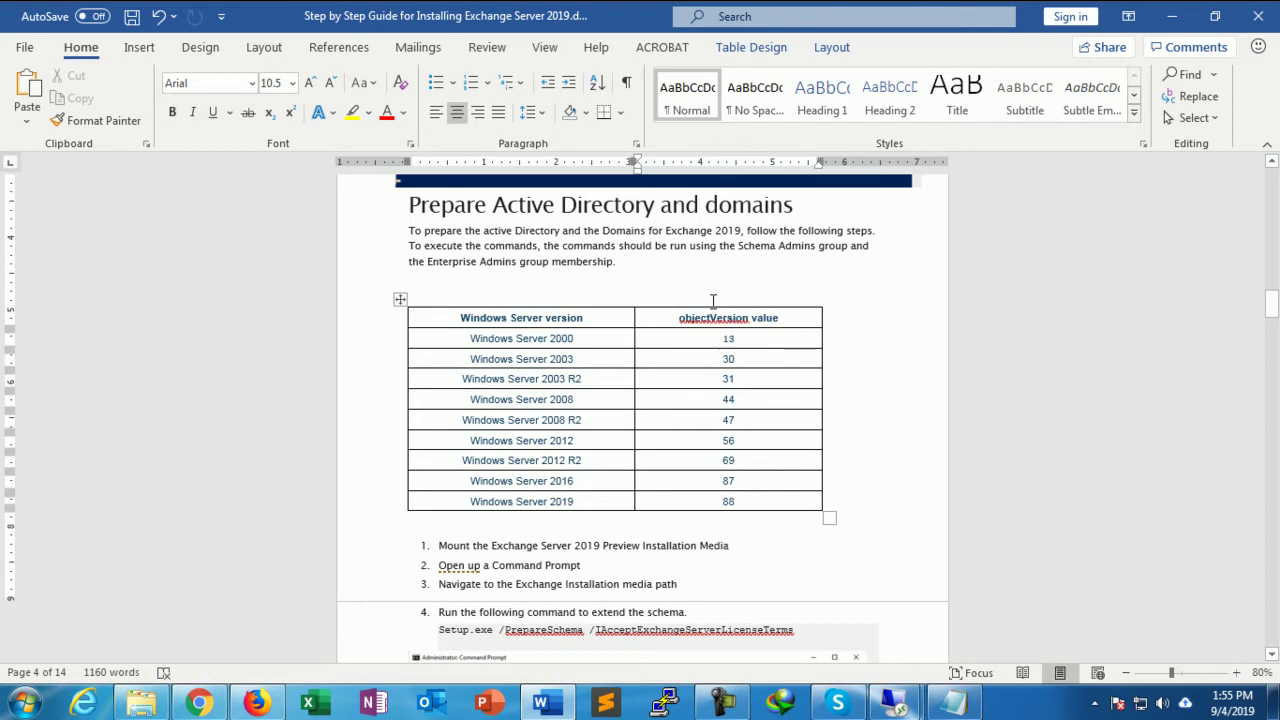
scroll(668, 398, down, 1)
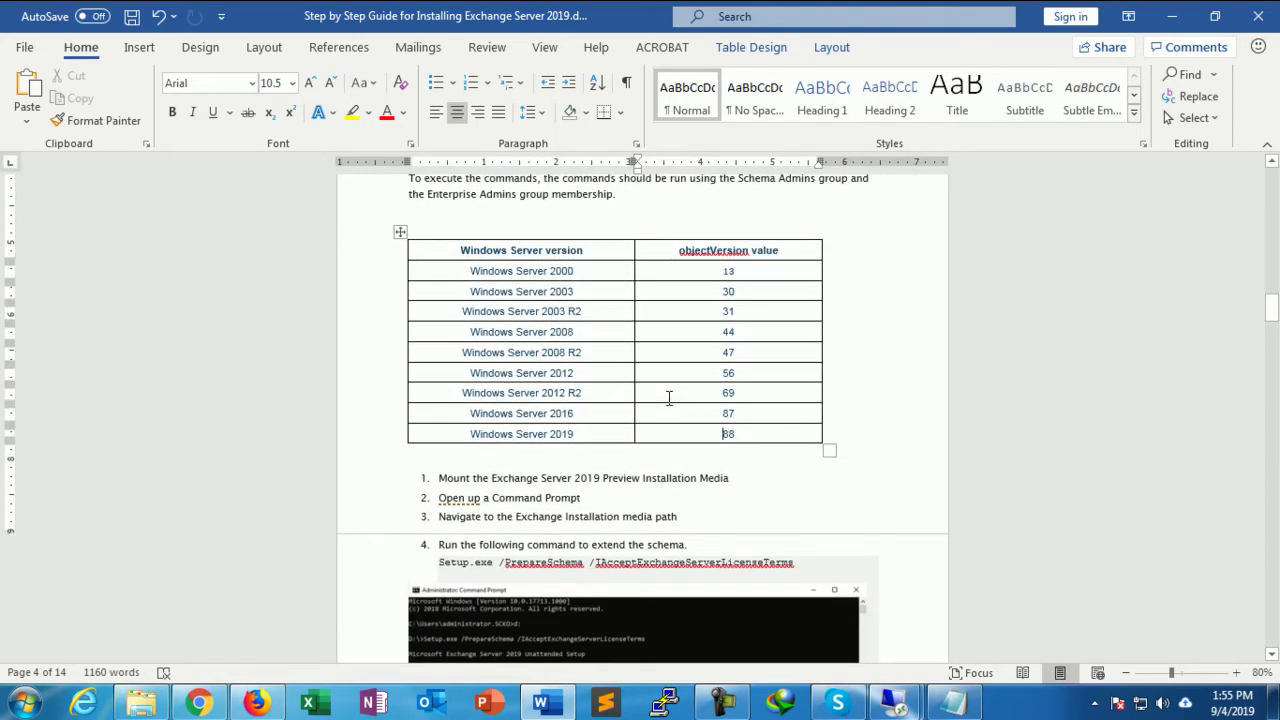
scroll(669, 398, down, 1)
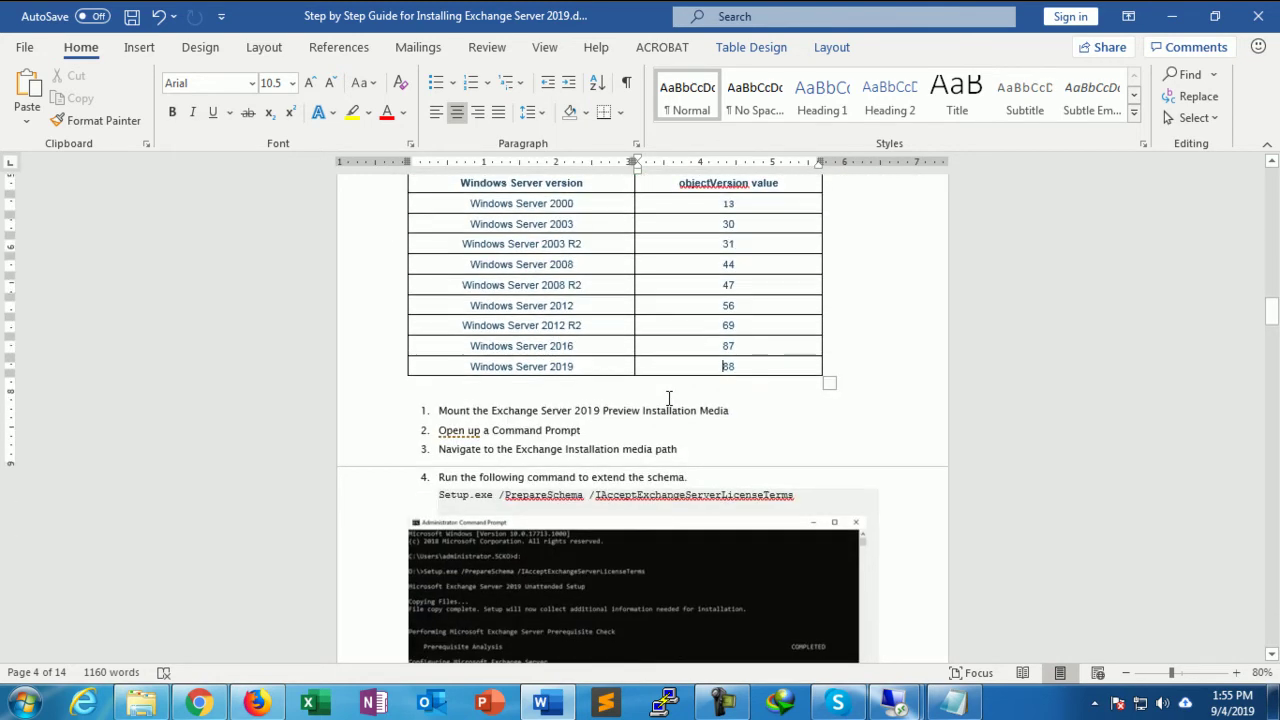
scroll(669, 398, down, 2)
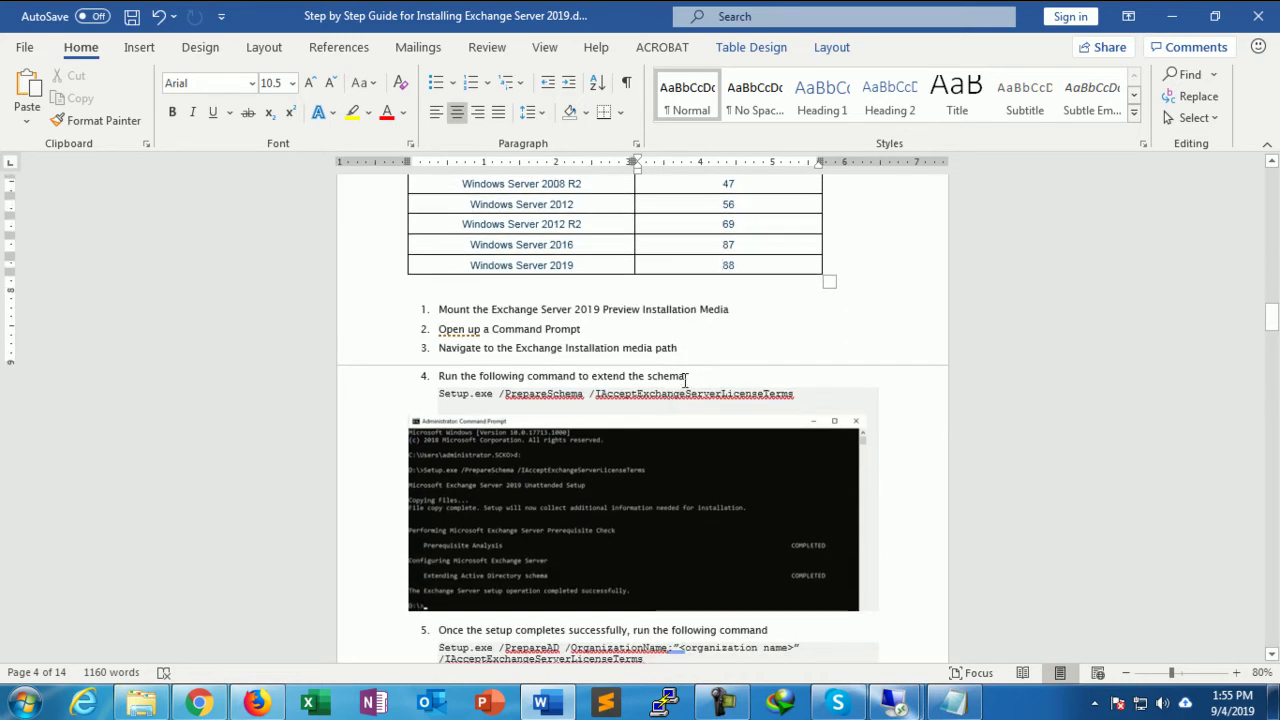
- Switch to Proxmox in Firefox and set VM 115 (V2)'s CD/DVD drive to the ISO mu_exchange_server_2019_cumulative_update_2_x64_dvd_29ff50e8.iso
mouse_move(893, 706)
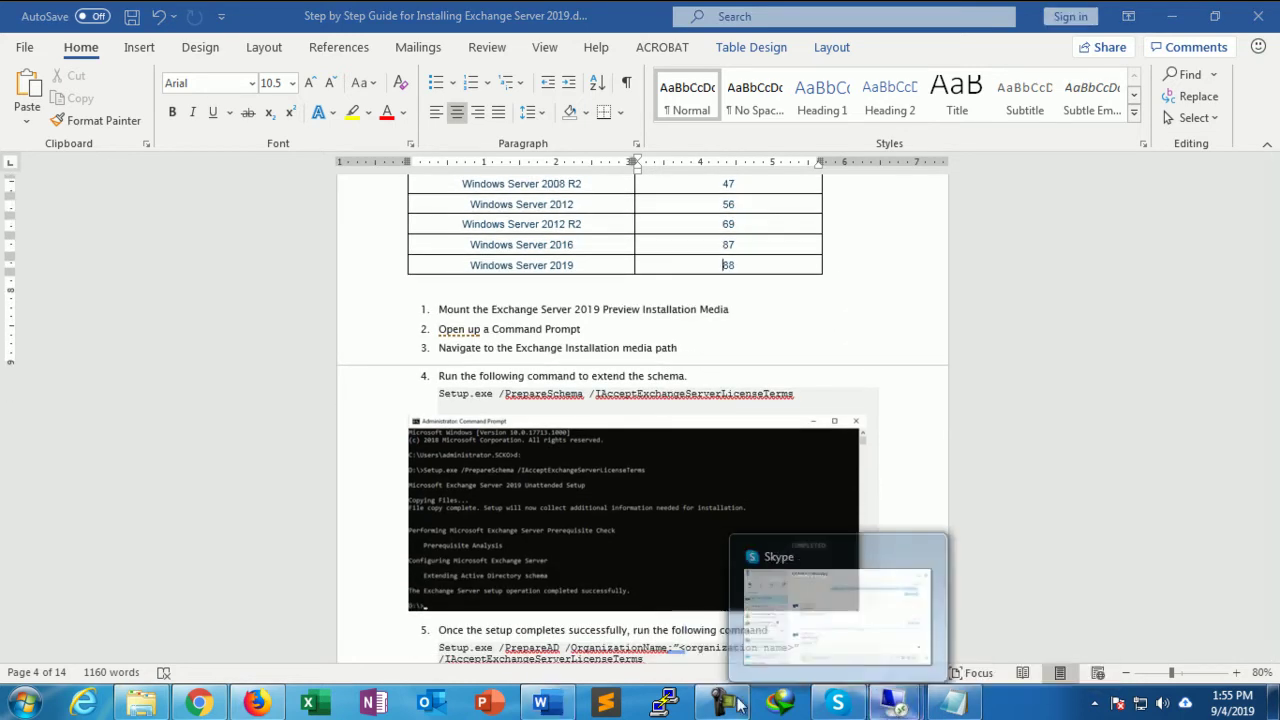
click(256, 703)
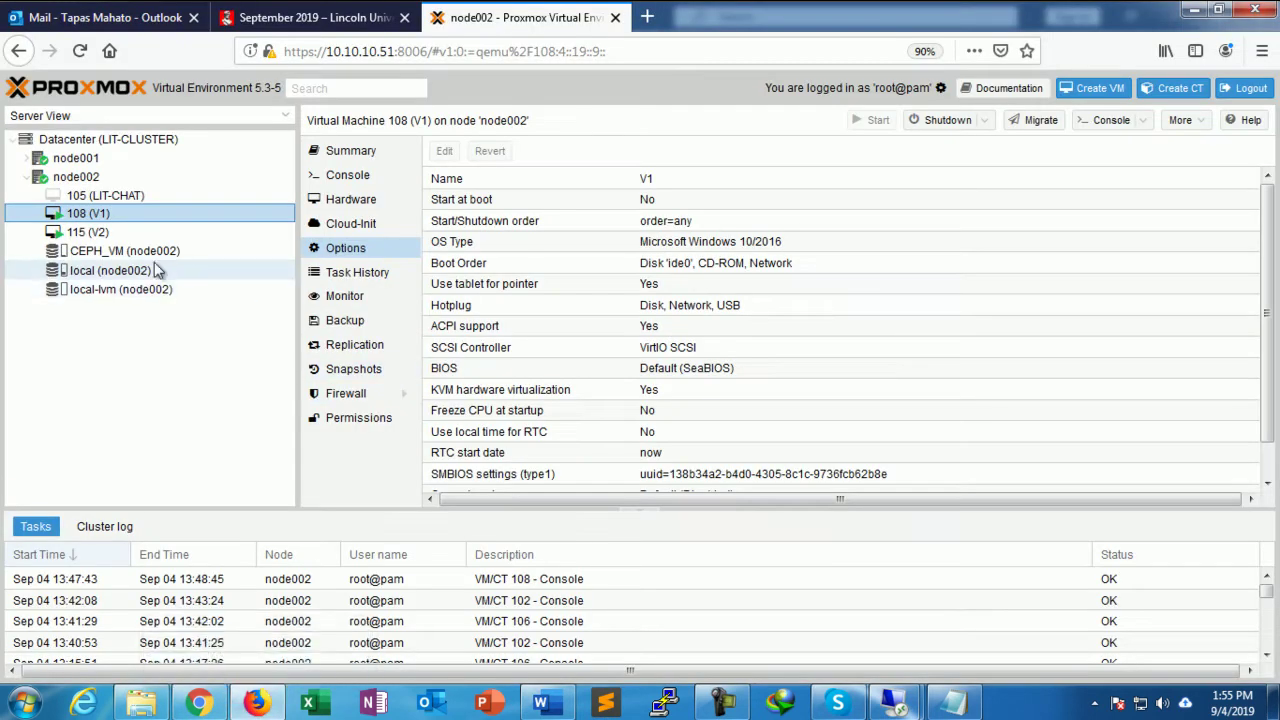
click(100, 232)
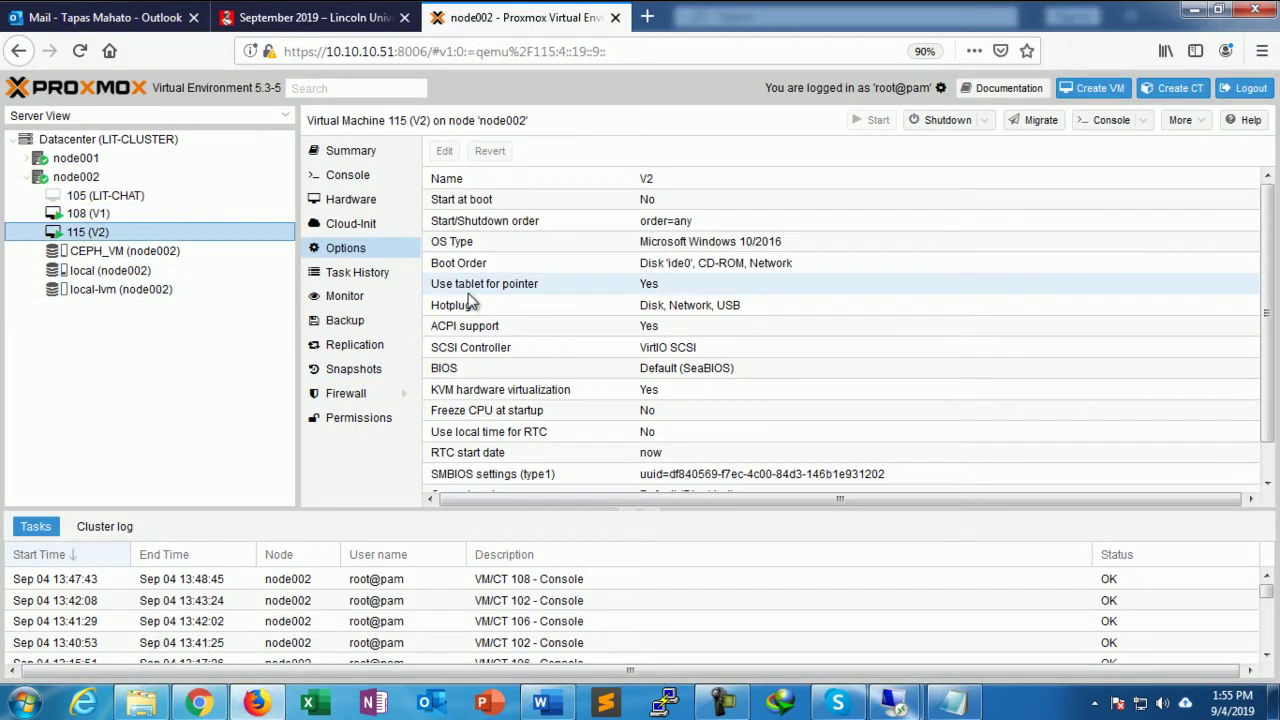
right_click(212, 238)
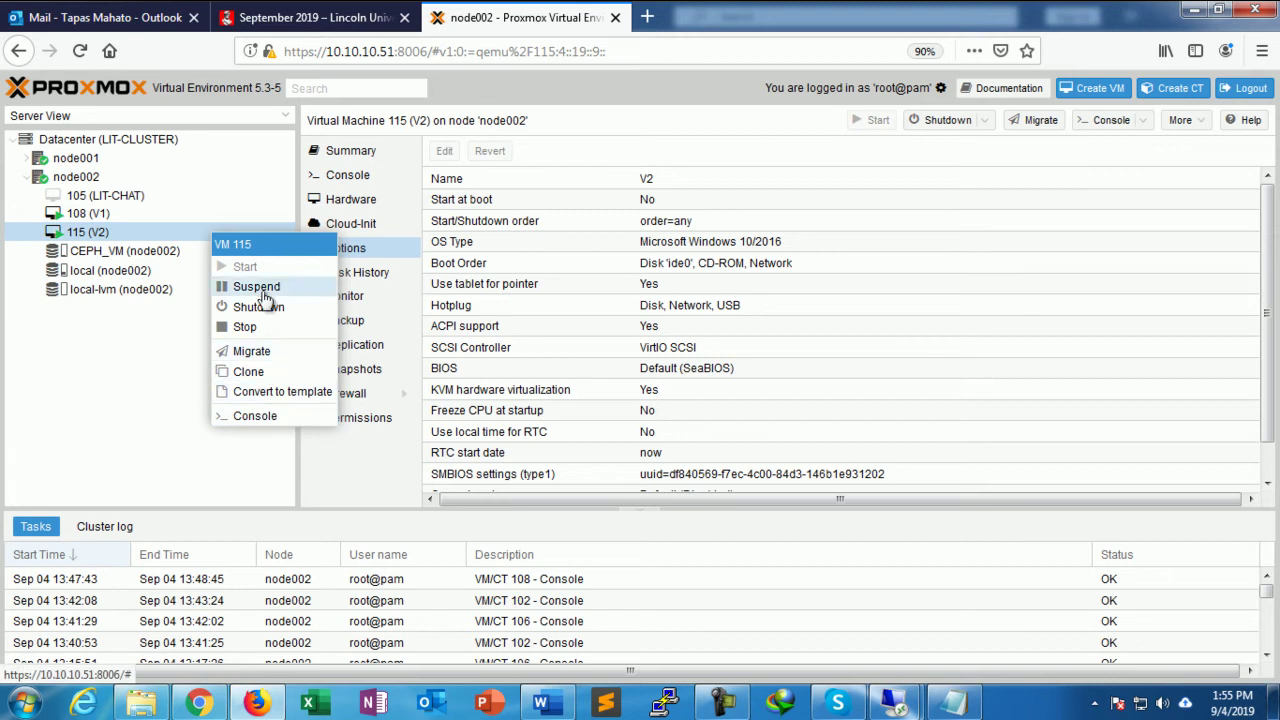
click(350, 199)
double_click(583, 284)
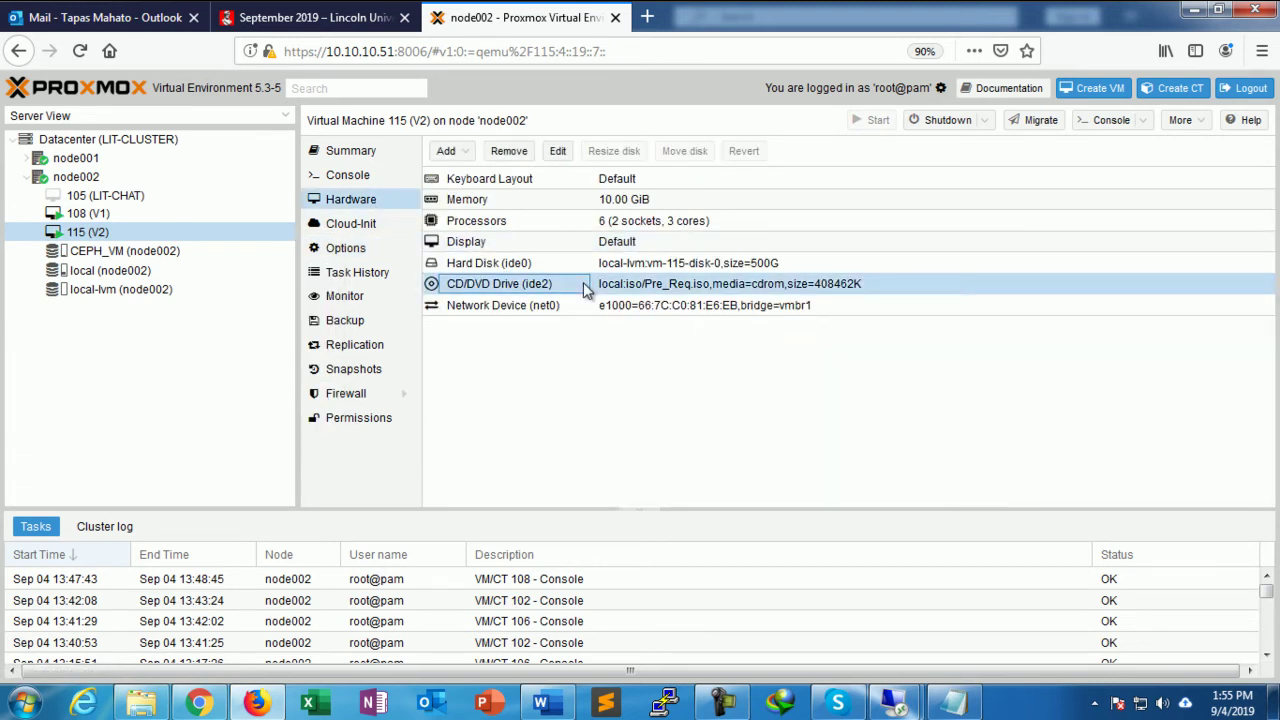
click(747, 378)
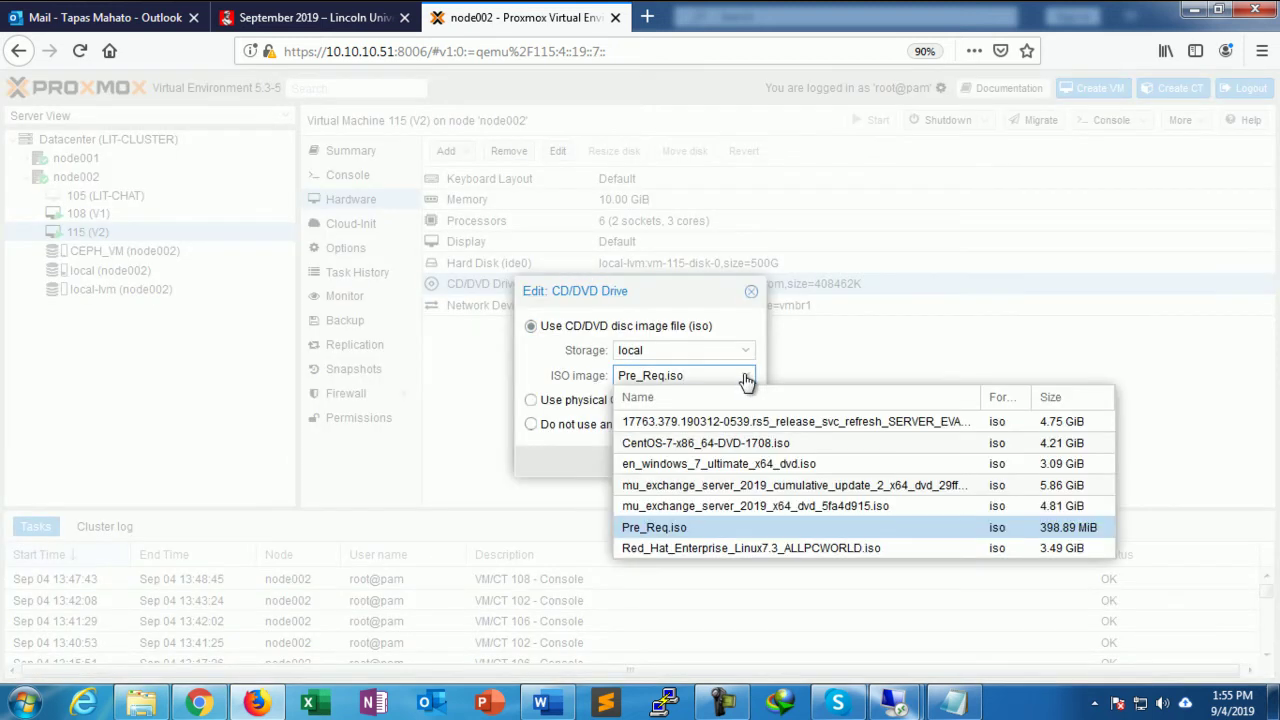
click(757, 510)
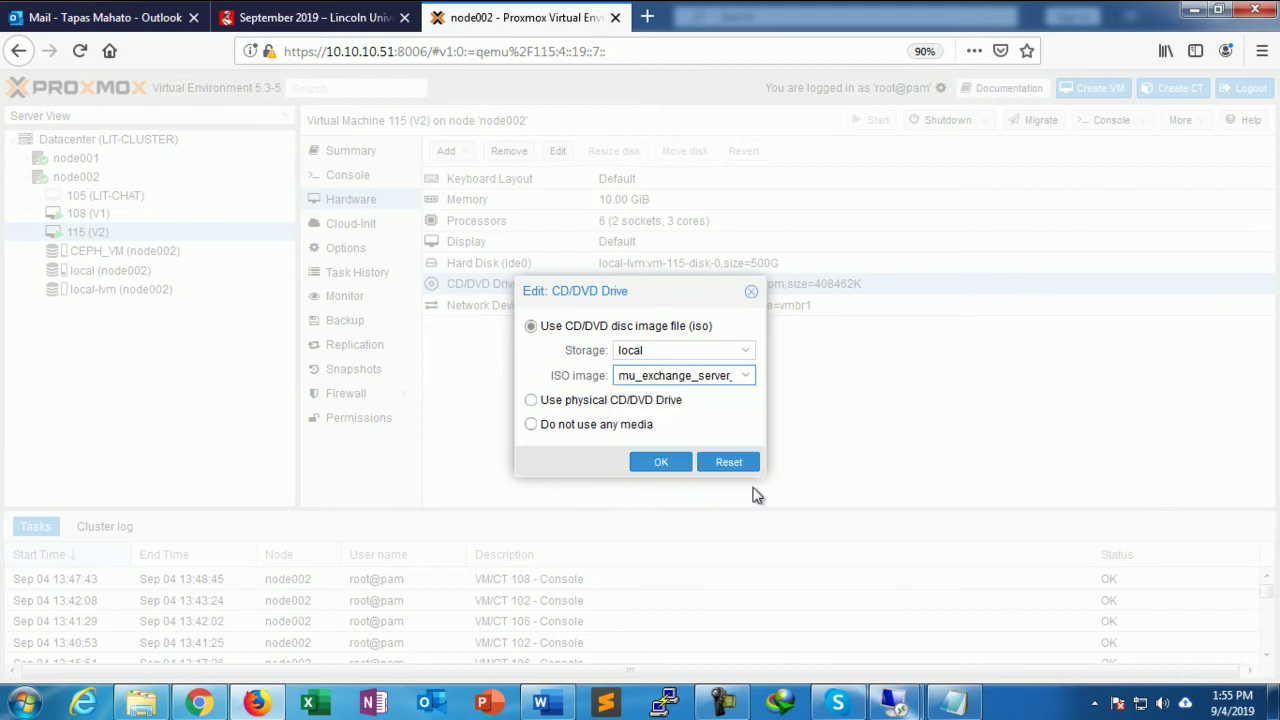
click(673, 464)
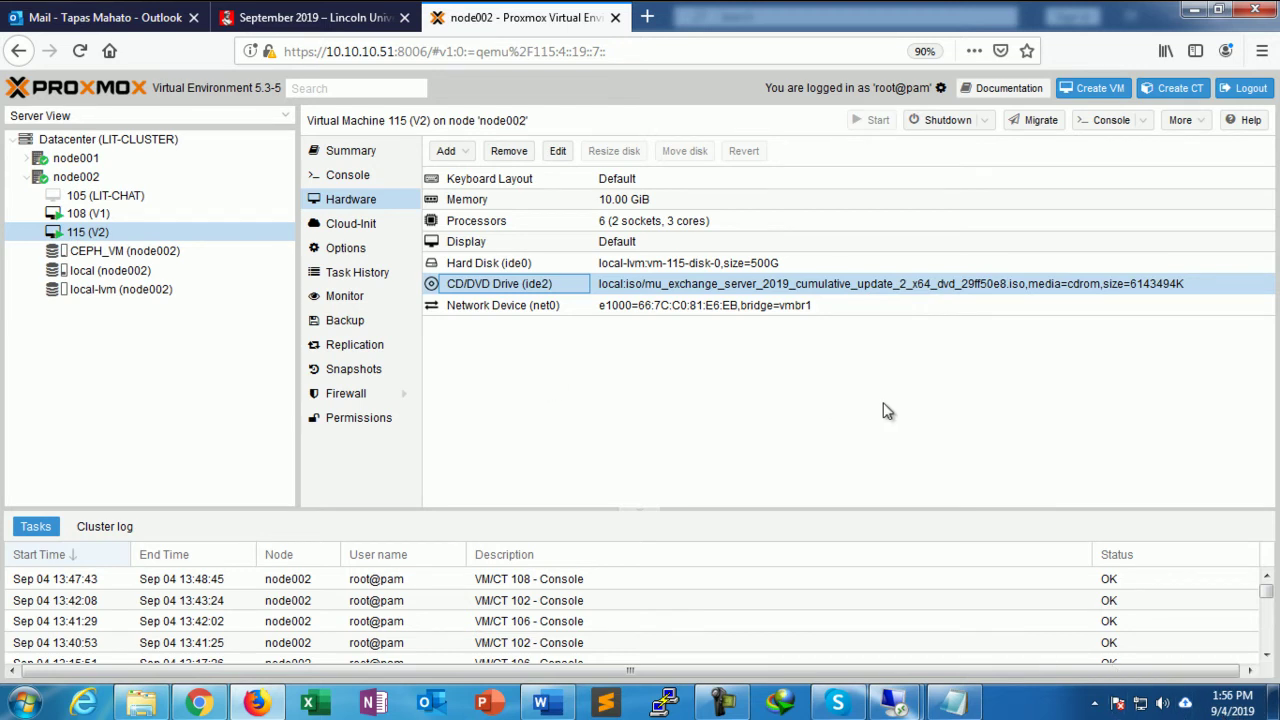
click(1194, 10)
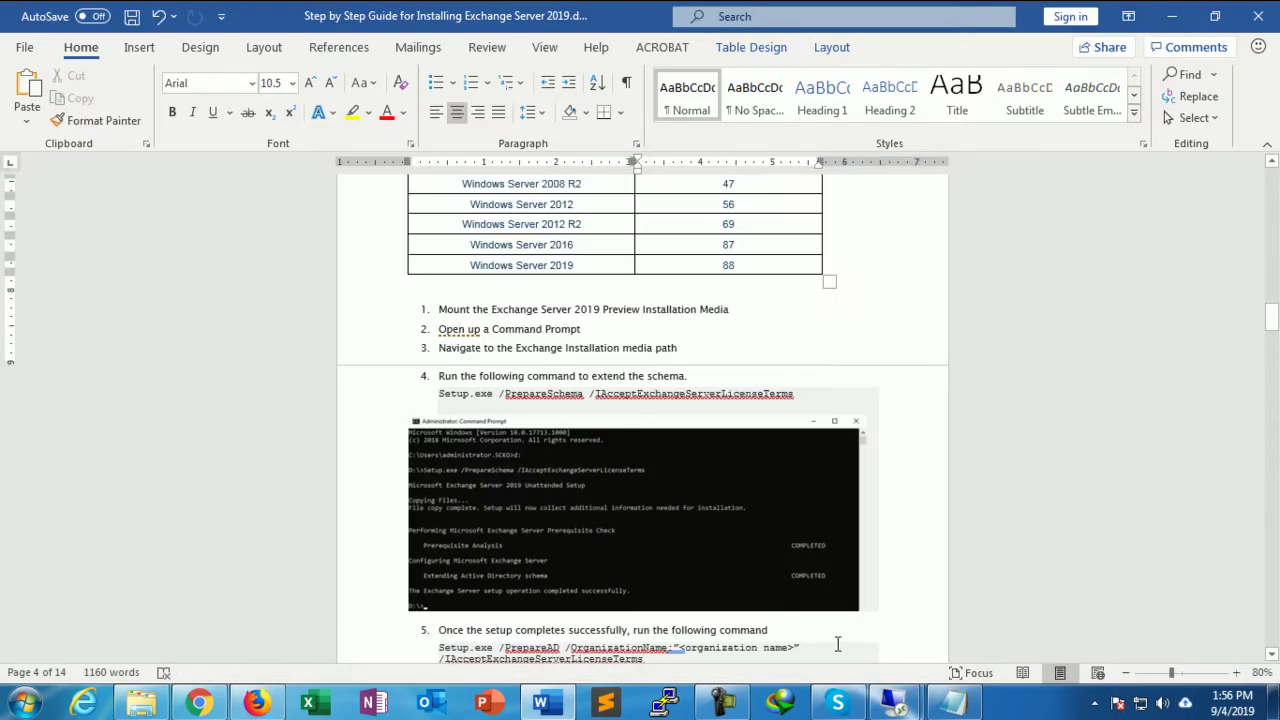
- Switch to the remote session at 10.10.10.221 and check the drives in This PC for the Exchange media
mouse_move(900, 705)
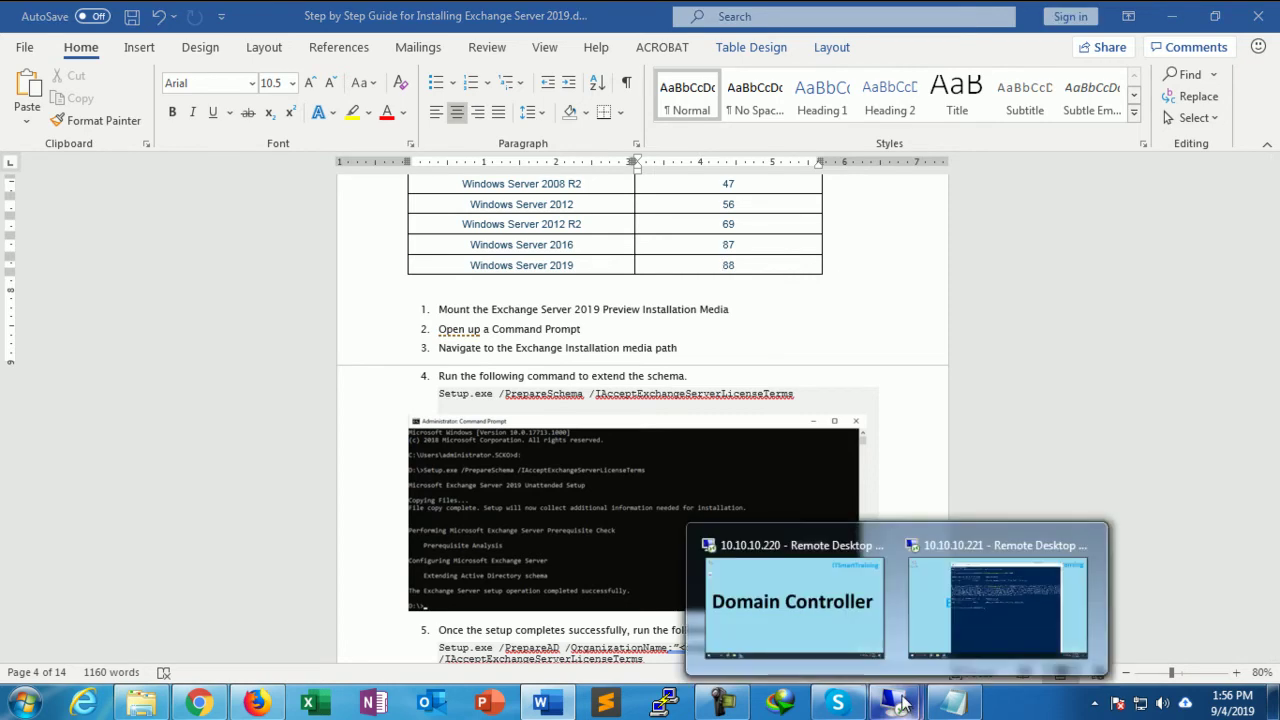
click(959, 620)
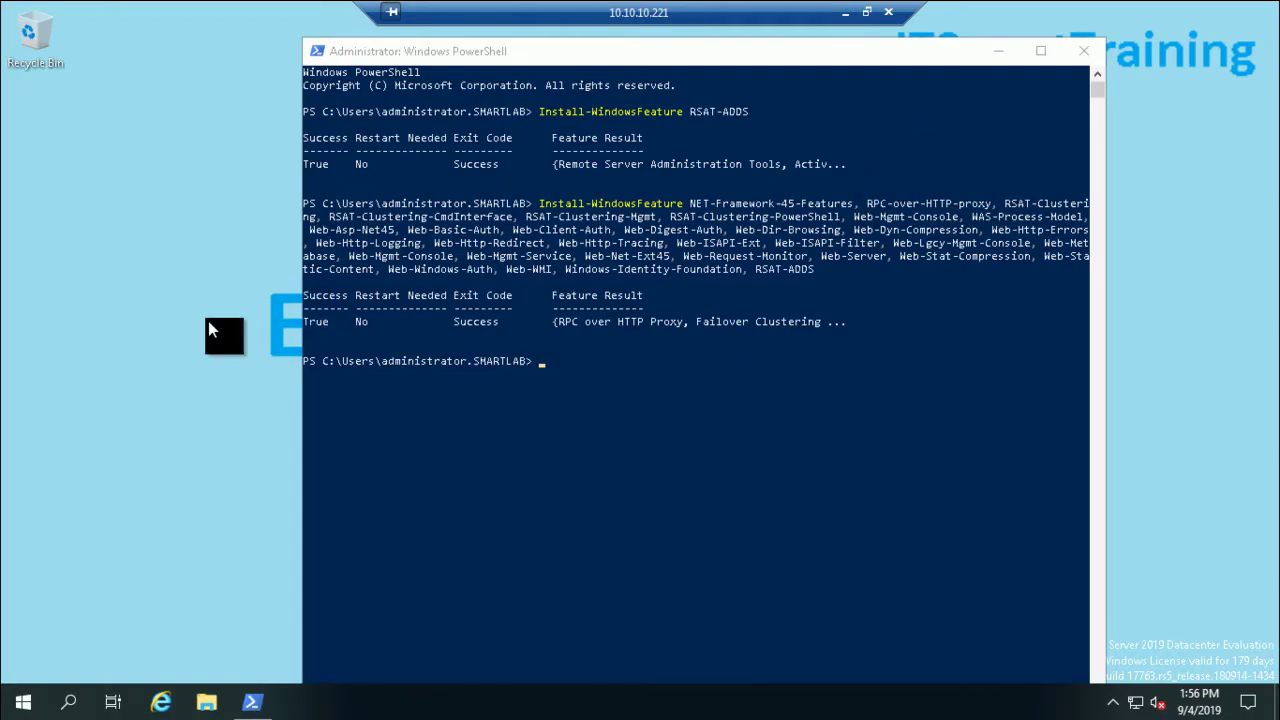
click(206, 702)
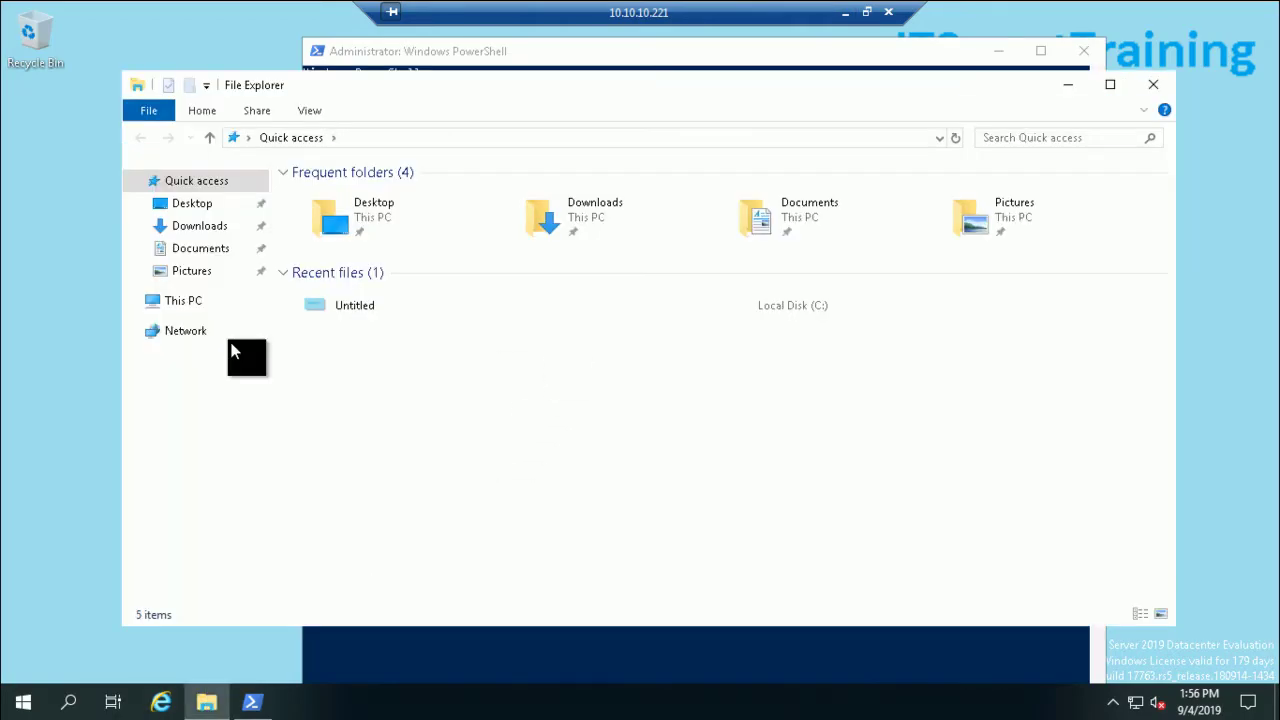
click(178, 302)
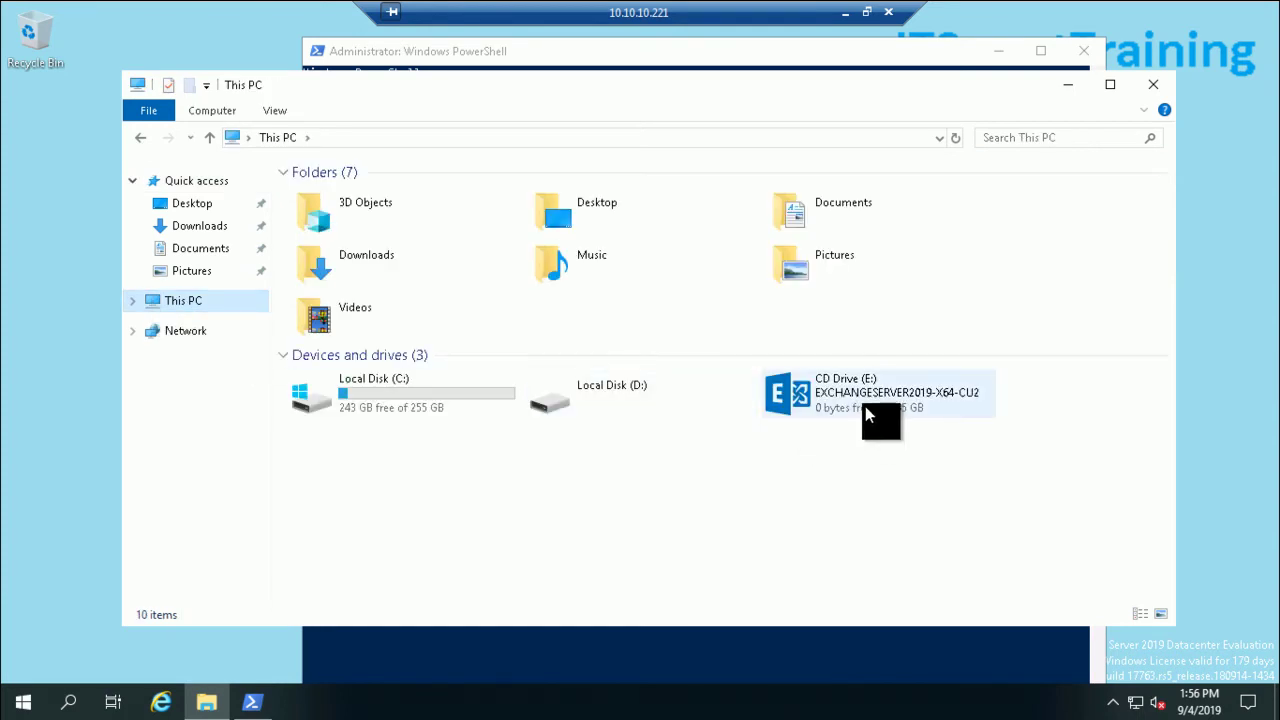
click(1068, 84)
- Launch Command Prompt as administrator and change to the Exchange media drive E:
key(super)
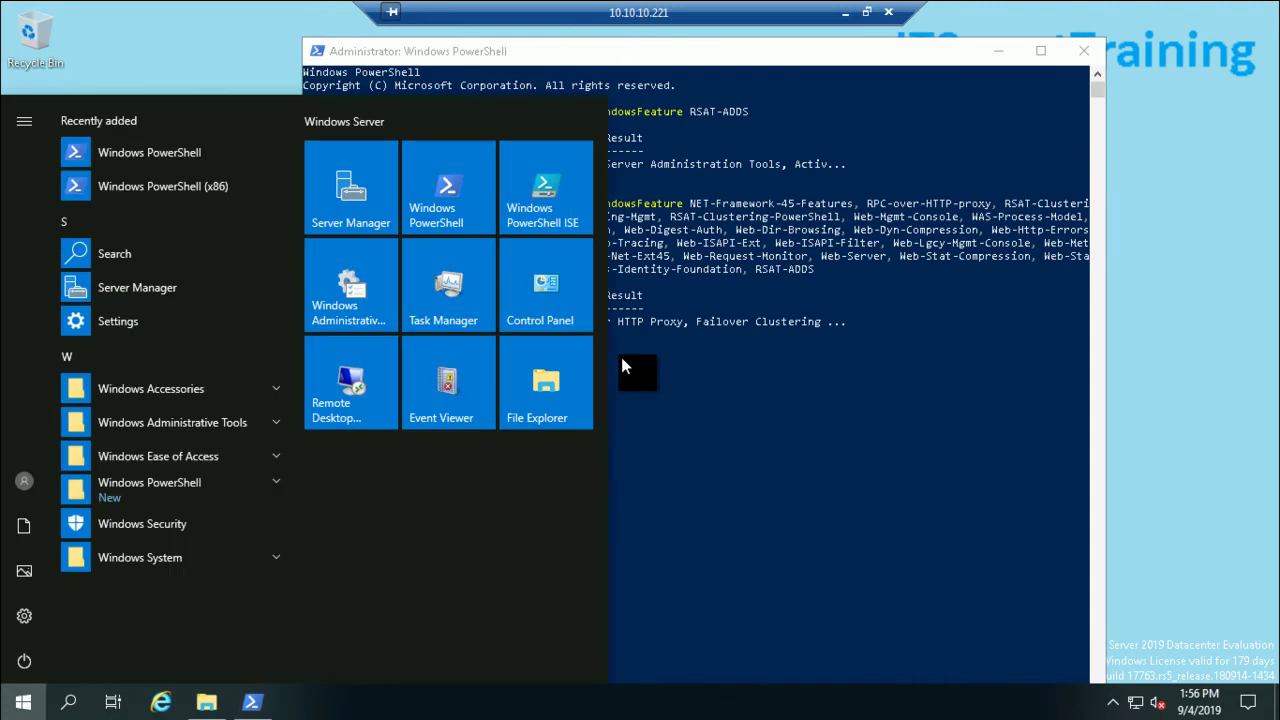
text(cms)
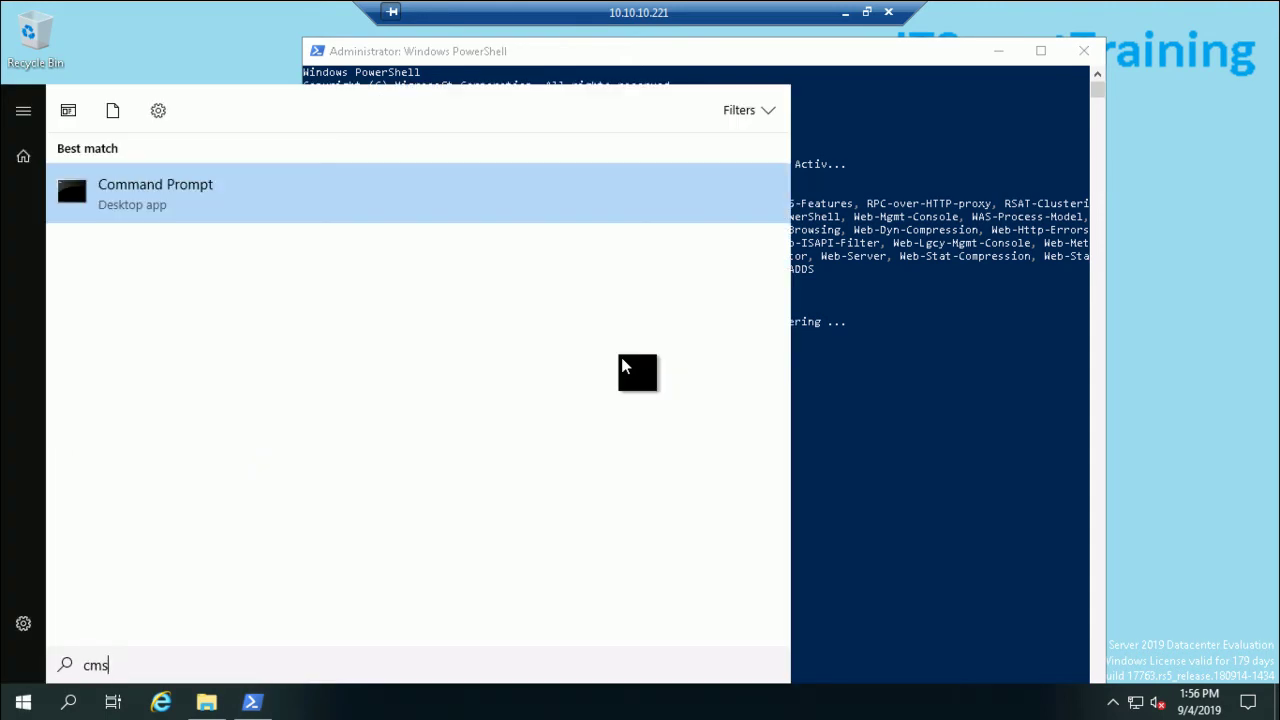
right_click(247, 205)
click(271, 226)
click(456, 225)
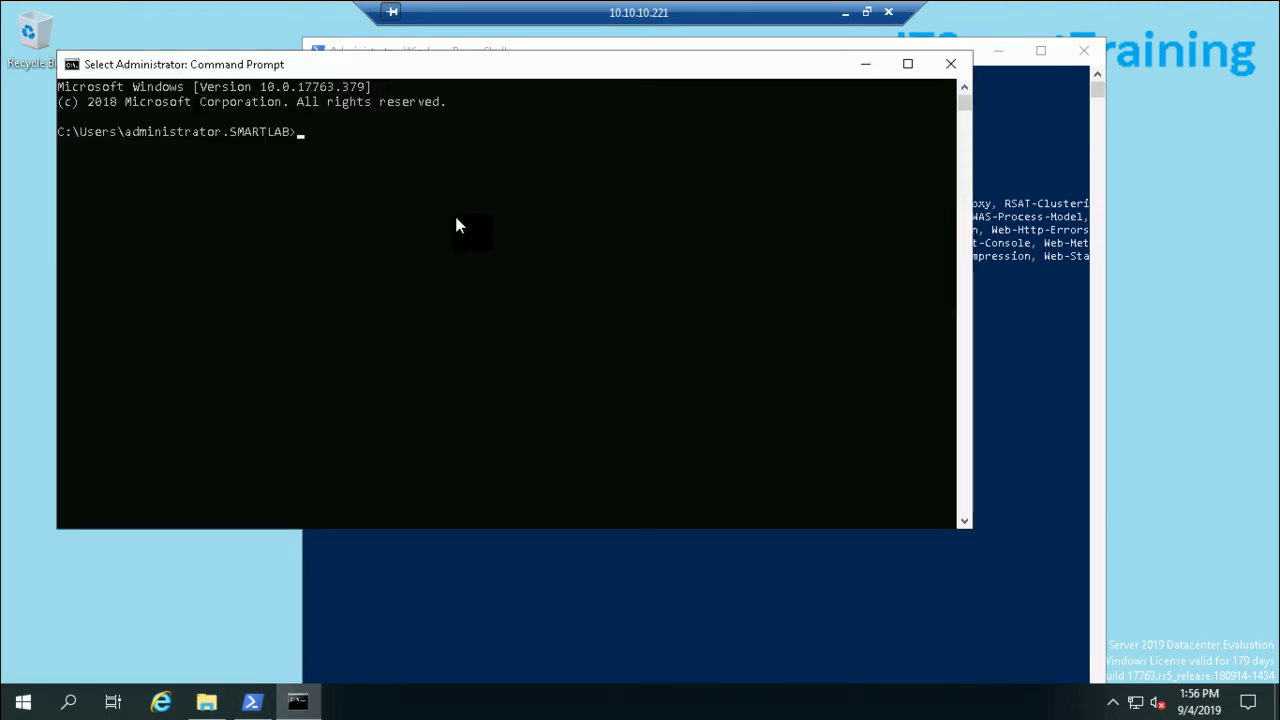
text(e:)
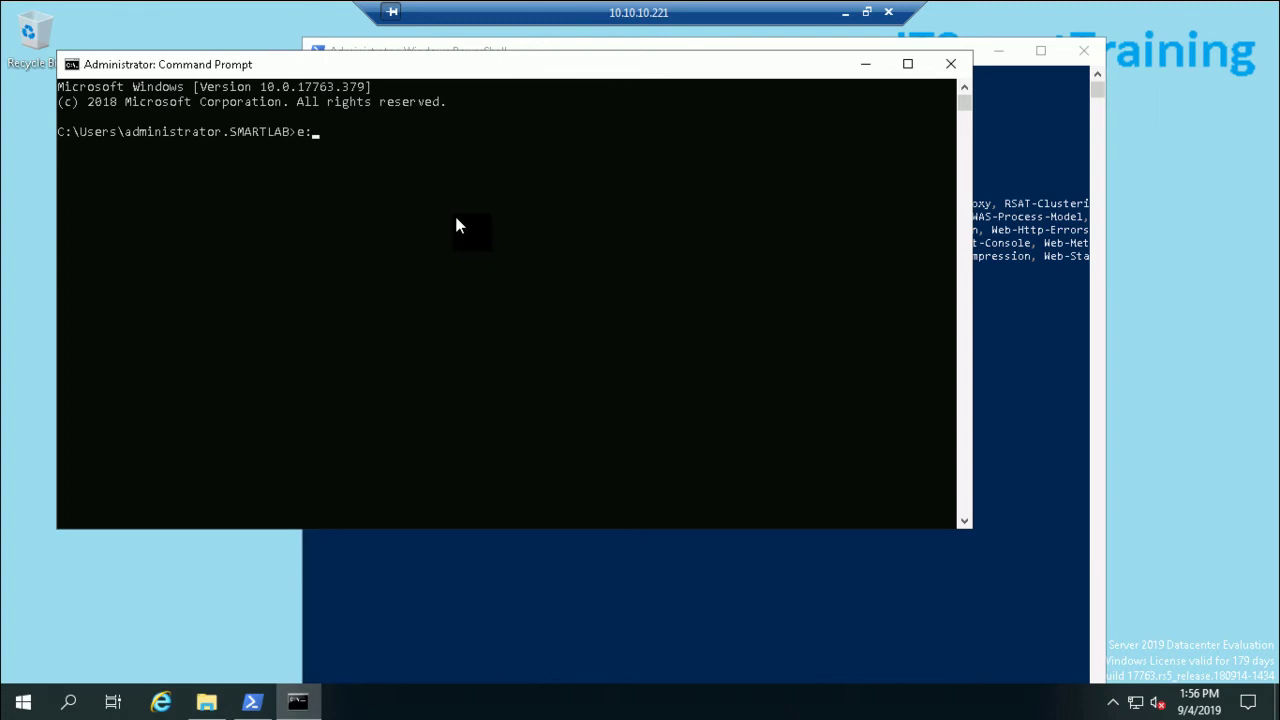
key(Return)
- Copy the schema extension command from the Word guide and run Setup.exe /PrepareSchema /IAcceptExchangeServerLicenseTerms in the 10.10.10.221 session's Command Prompt
click(845, 12)
drag(438, 393, 664, 394)
key(super+c)
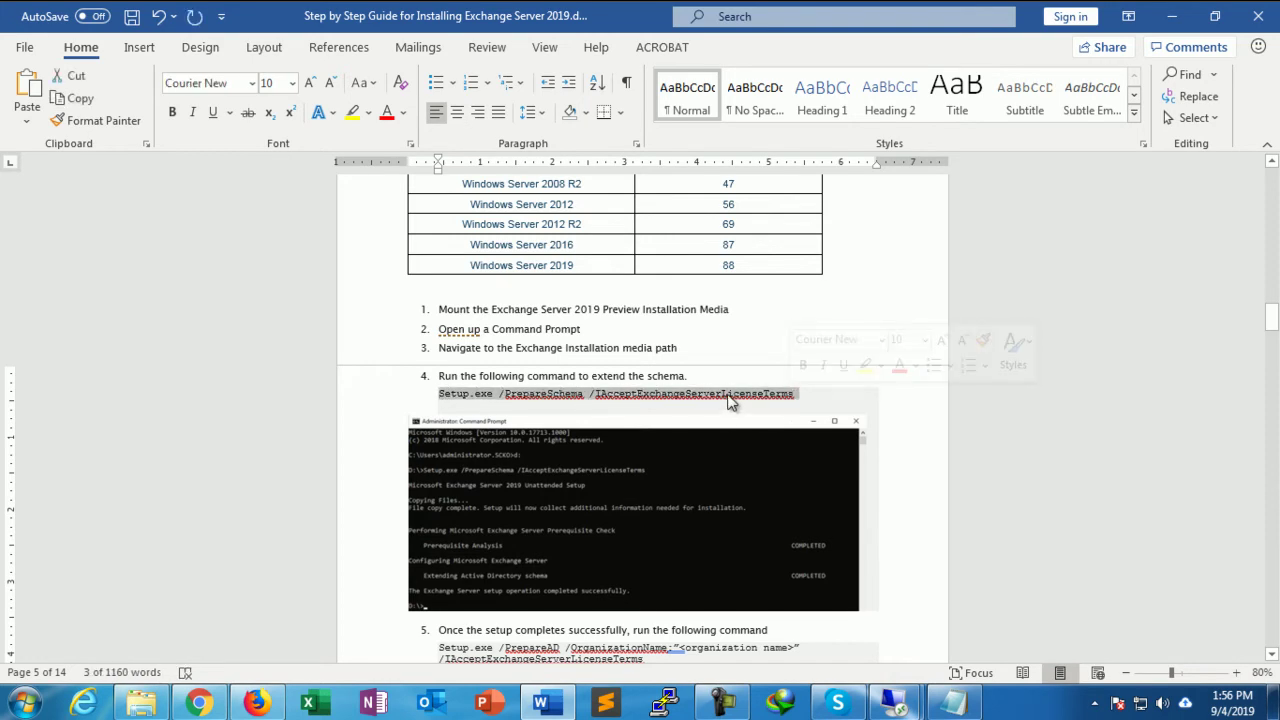
right_click(731, 399)
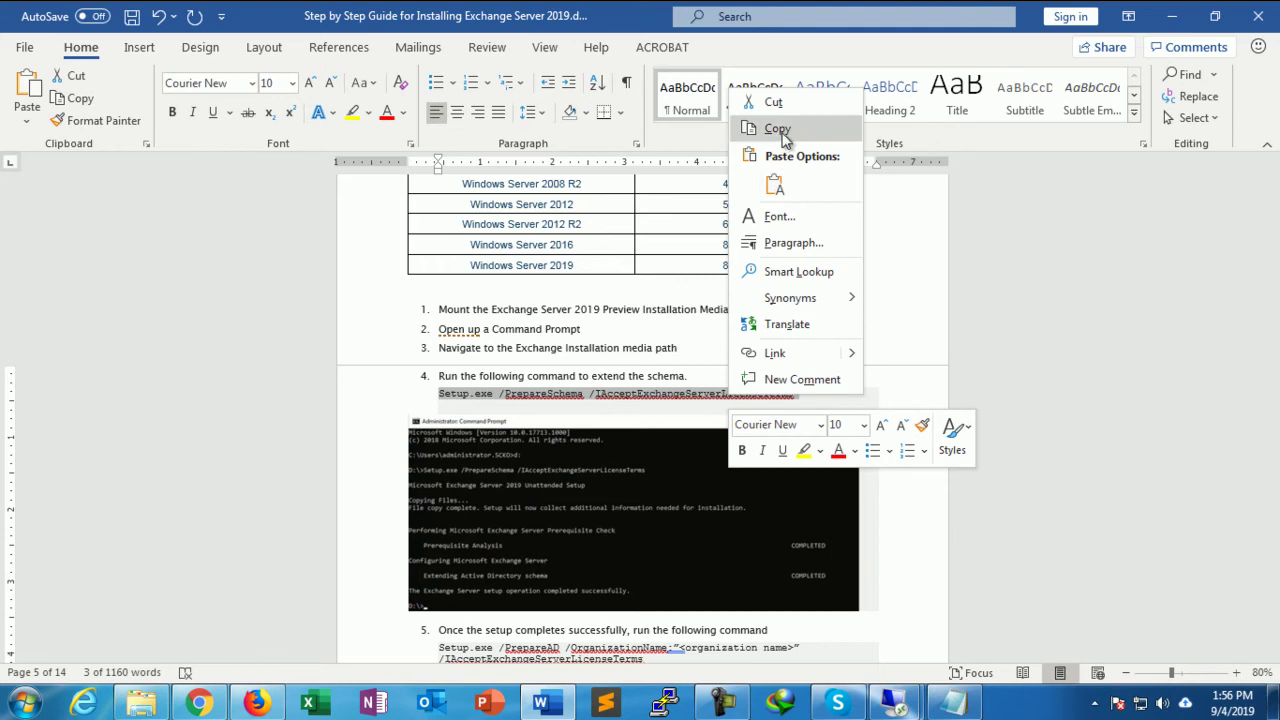
click(775, 128)
mouse_move(893, 703)
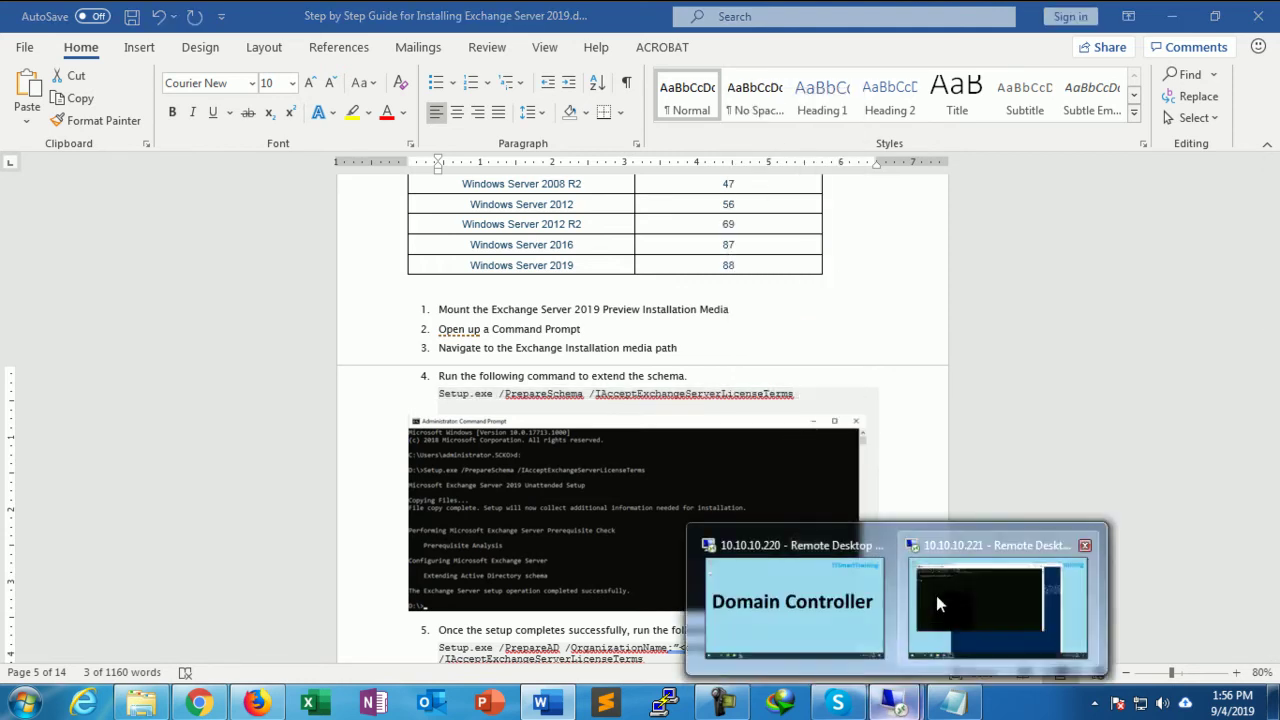
click(936, 595)
right_click(508, 299)
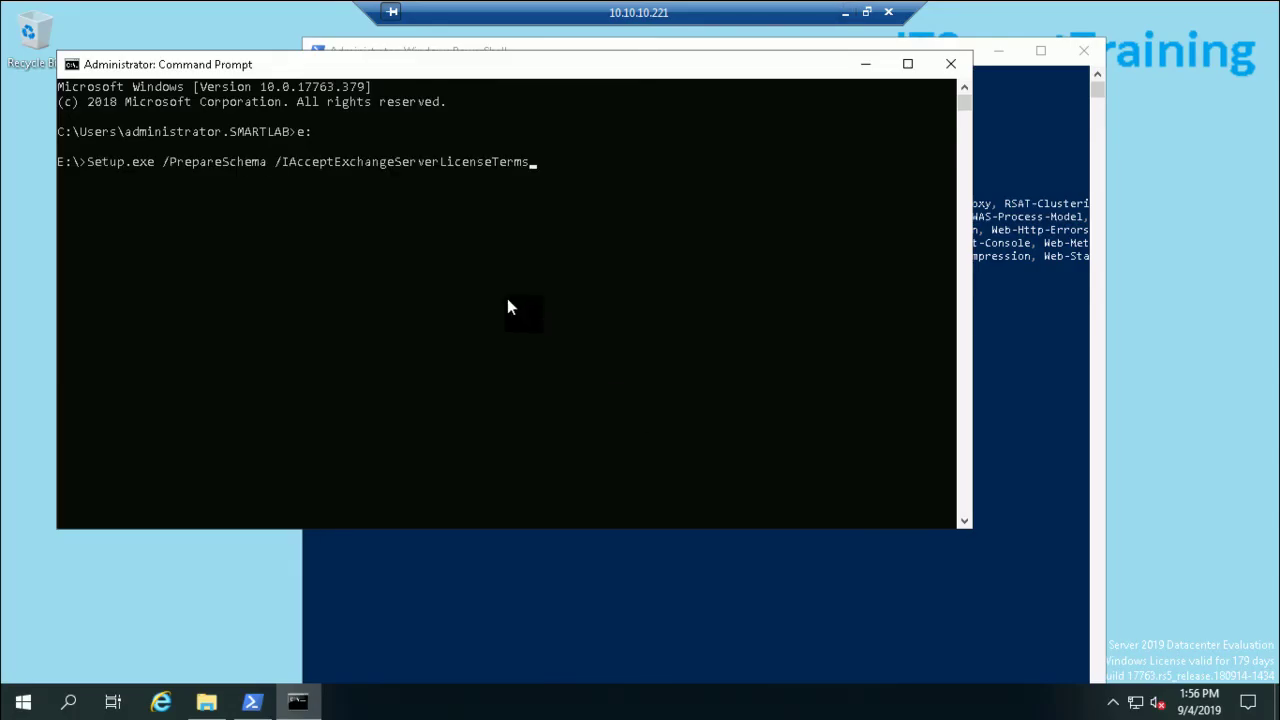
key(Return)
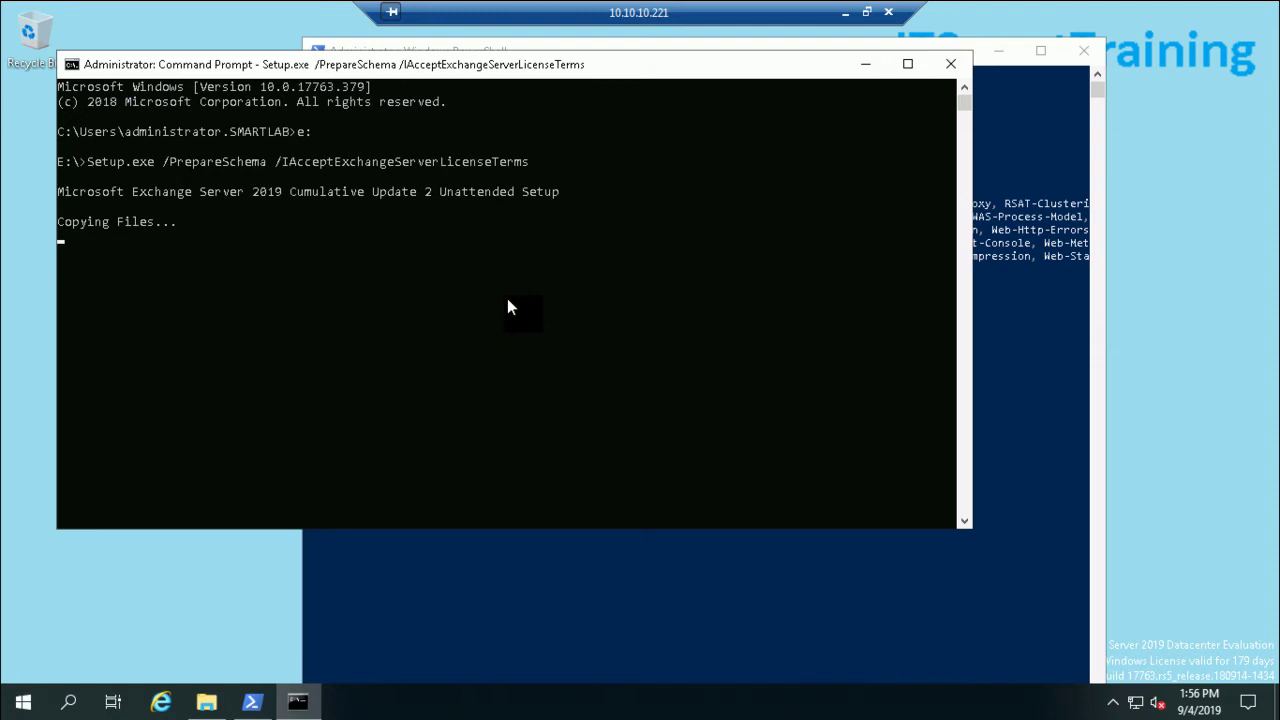
drag(423, 74, 510, 72)
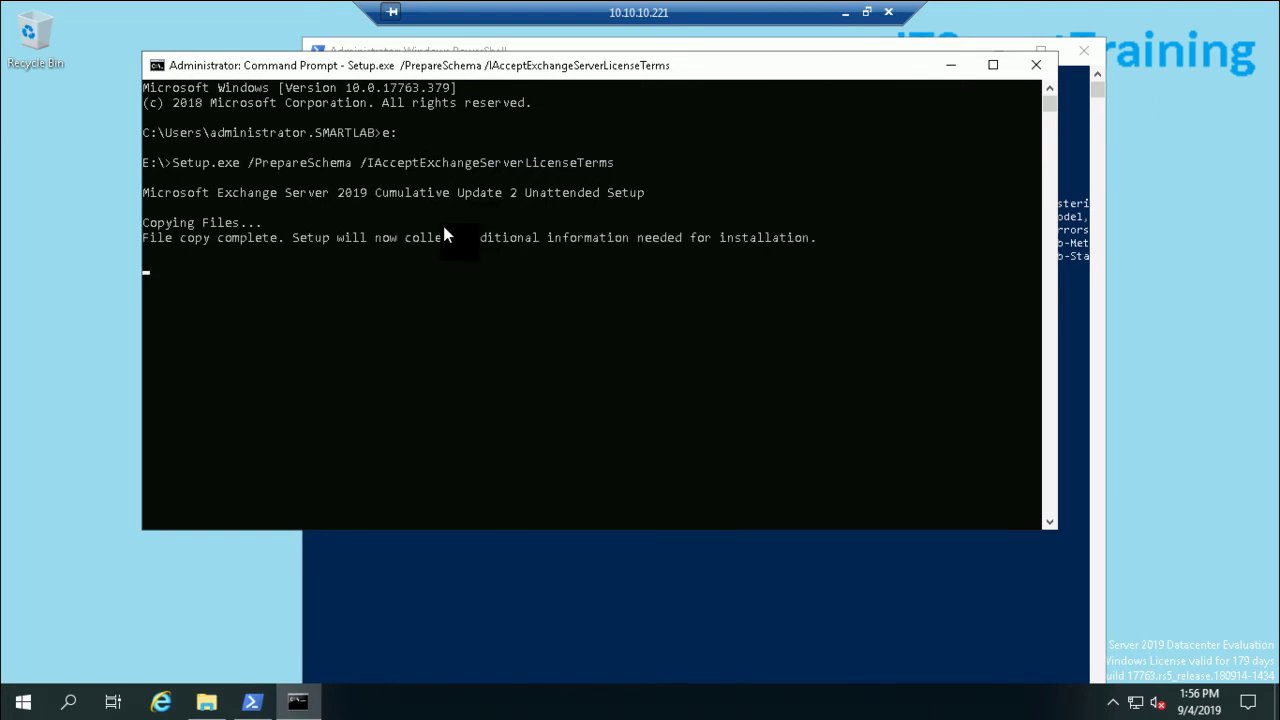
- Return to the Word guide and copy the Setup.exe /PrepareAD command with its organization name placeholder from step 5
click(845, 12)
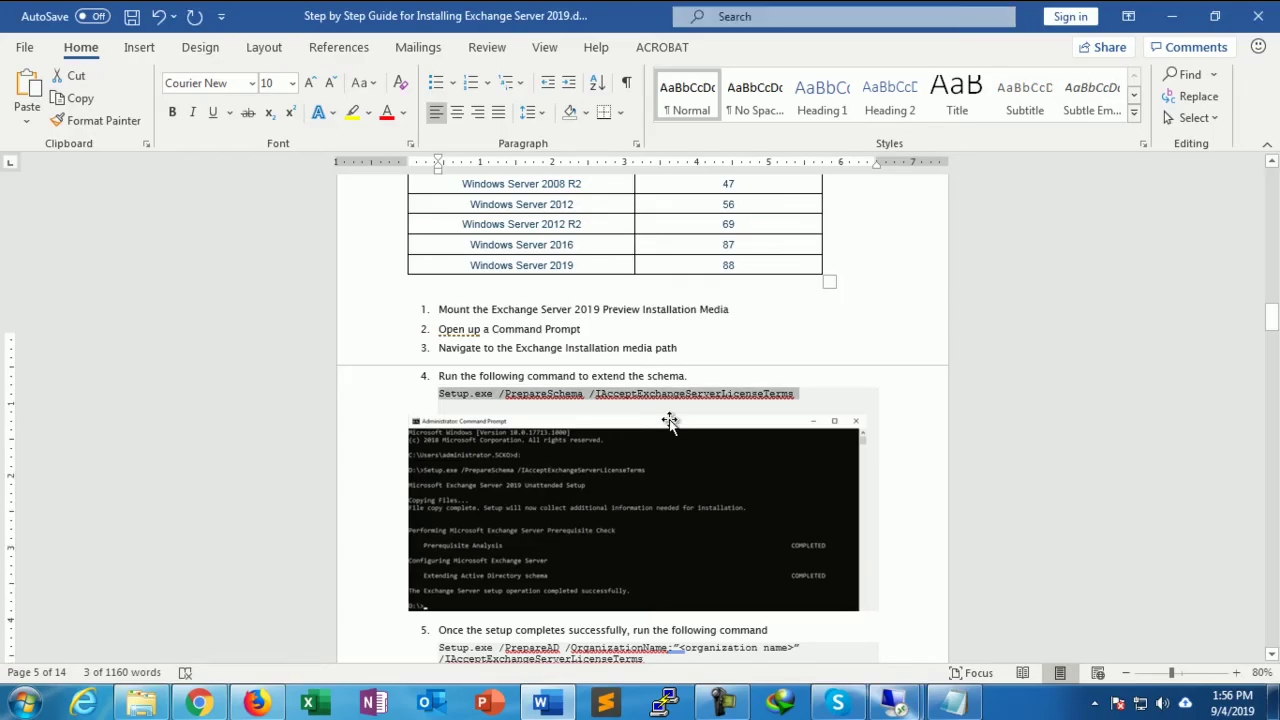
scroll(671, 420, down, 5)
scroll(671, 420, down, 1)
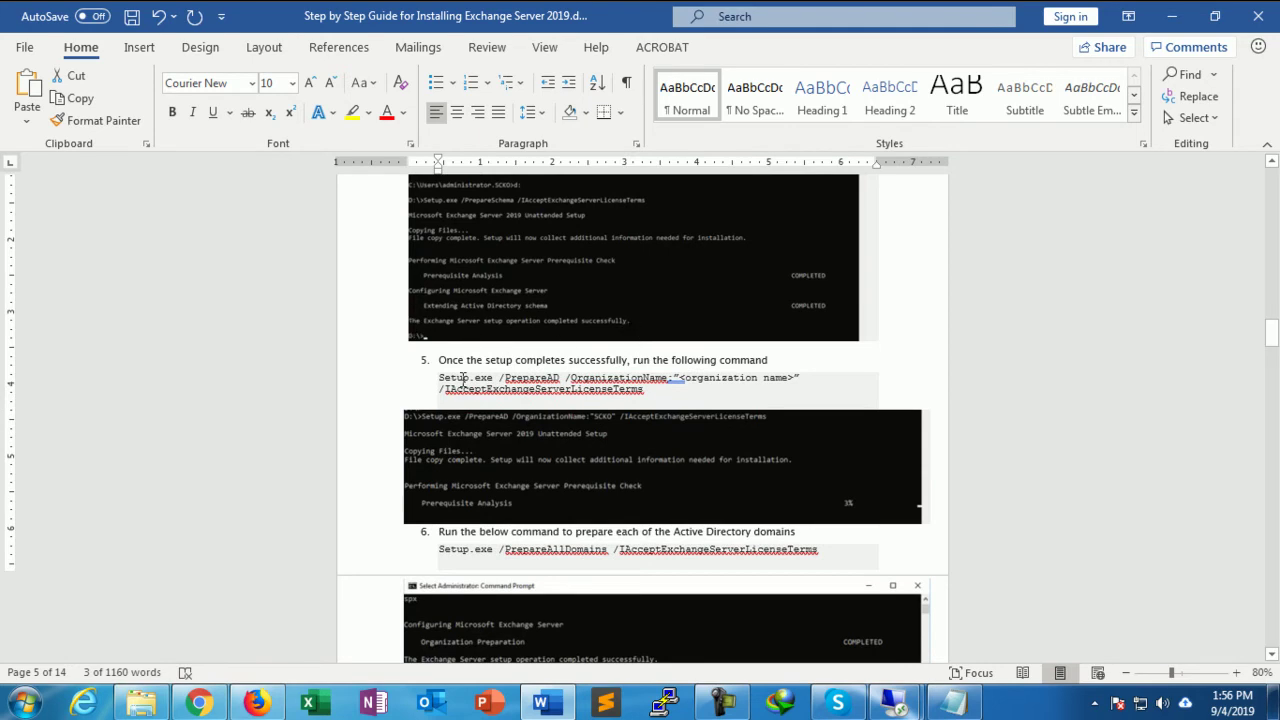
drag(439, 378, 640, 398)
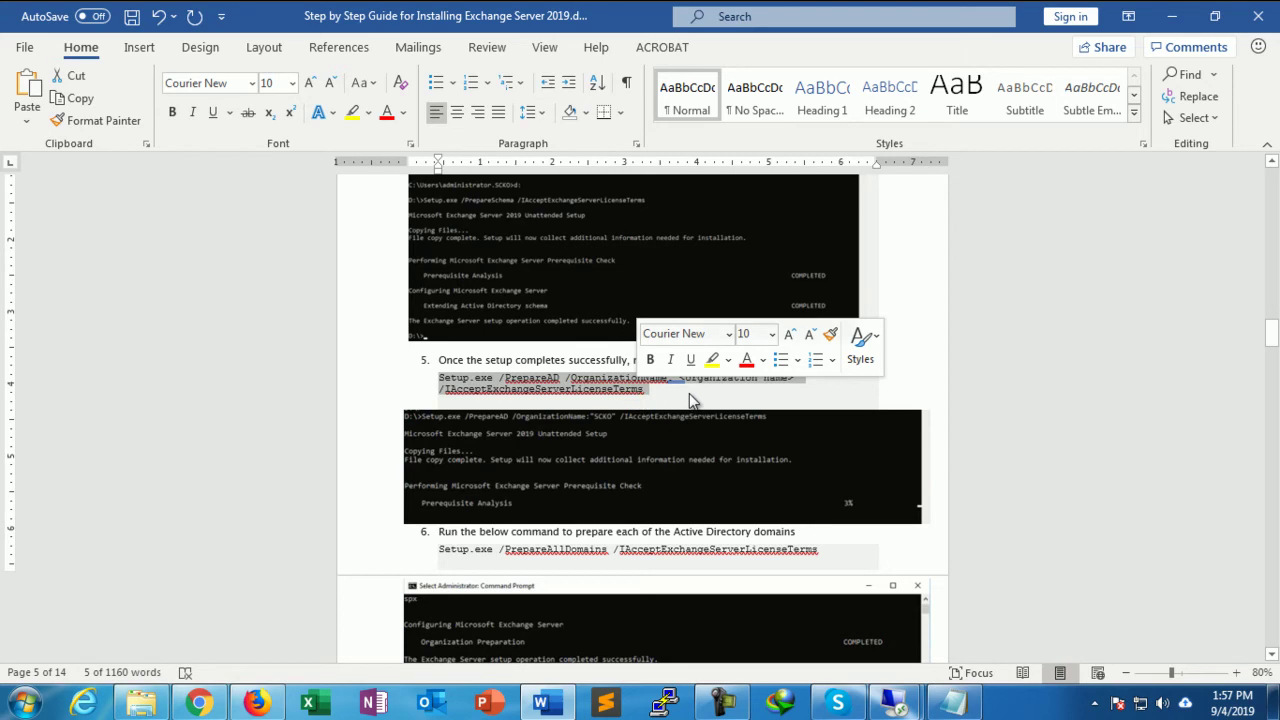
click(689, 399)
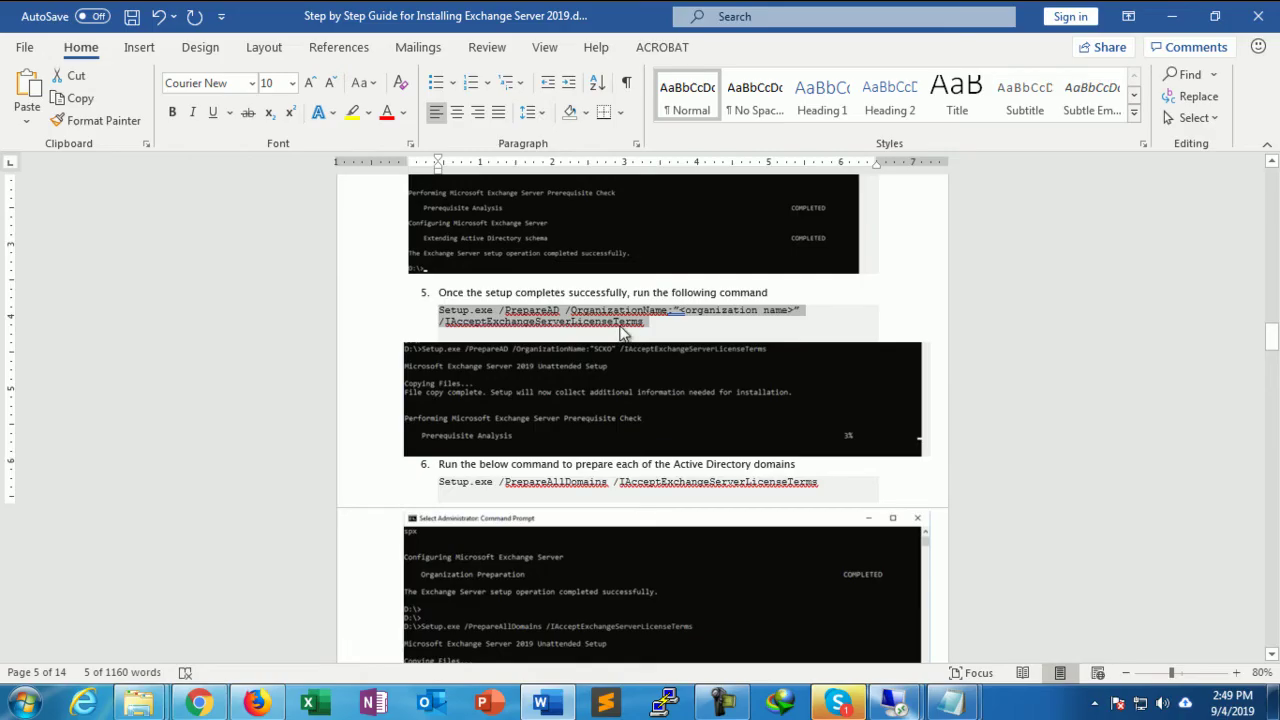
right_click(620, 326)
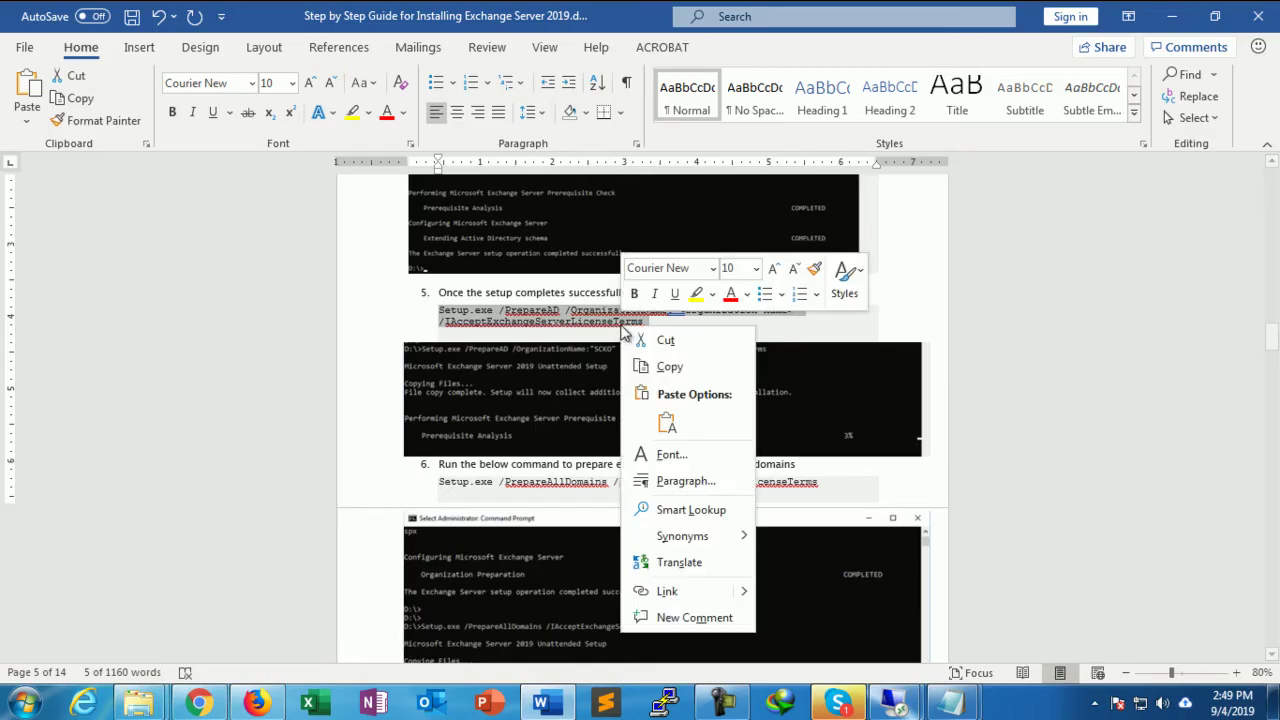
click(651, 367)
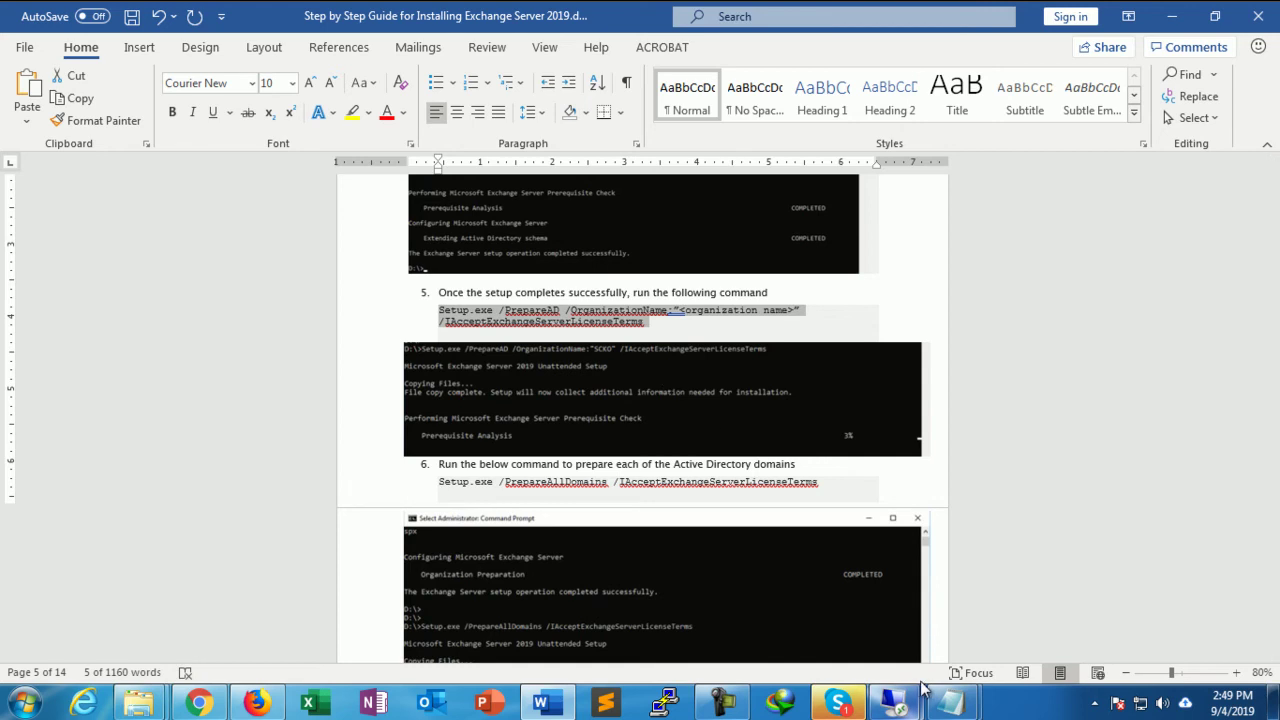
- Open a new Notepad document, paste the PrepareAD command and turn off word wrap
key(super+r)
text(notepad)
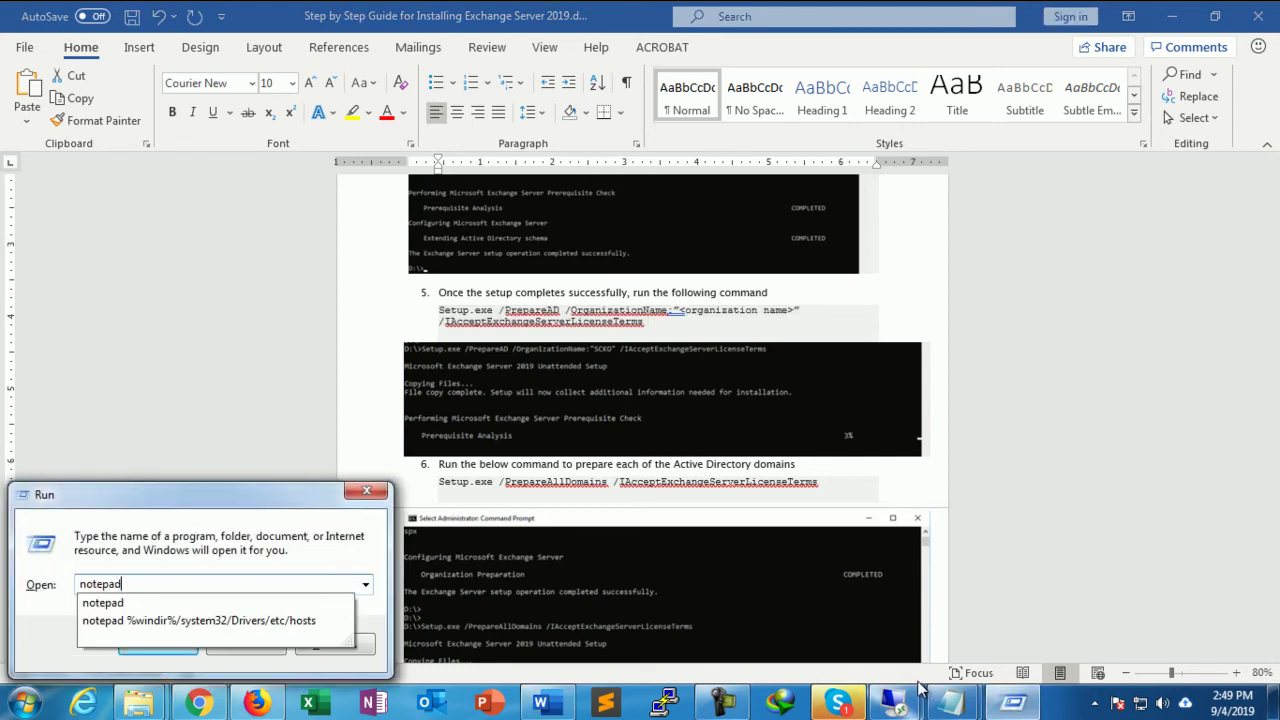
key(Return)
key(ctrl+v)
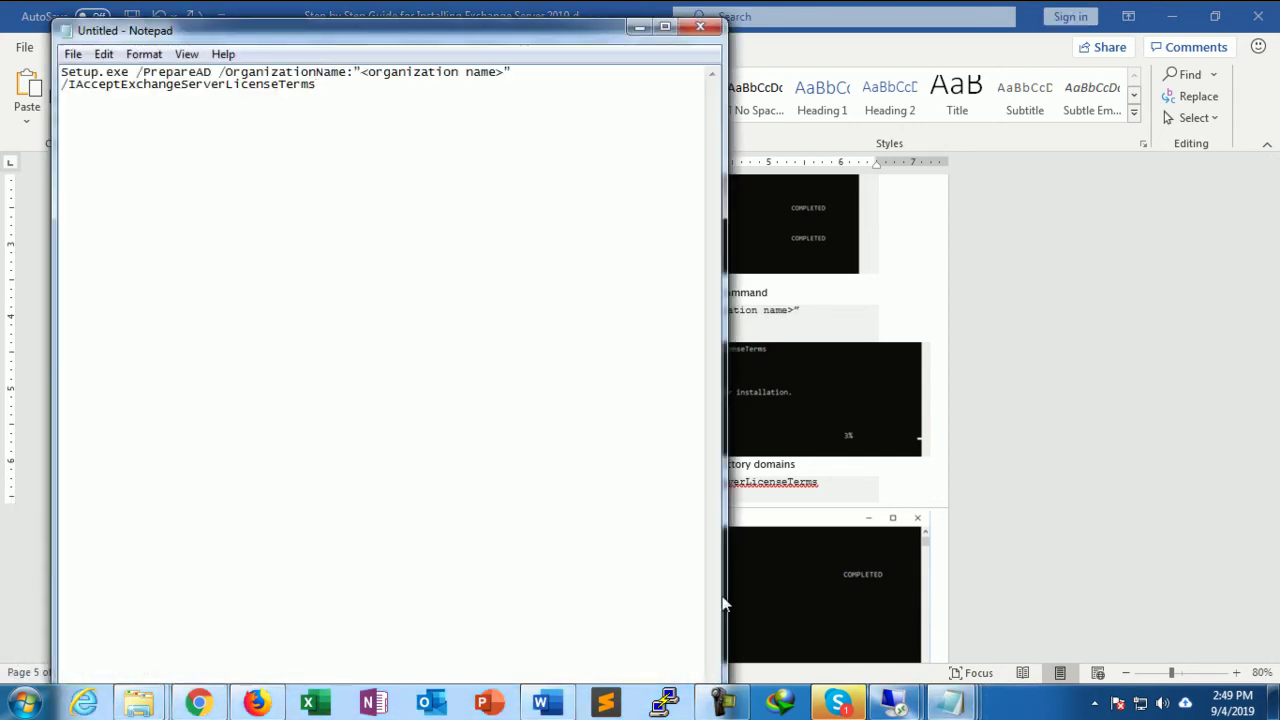
click(144, 54)
click(150, 78)
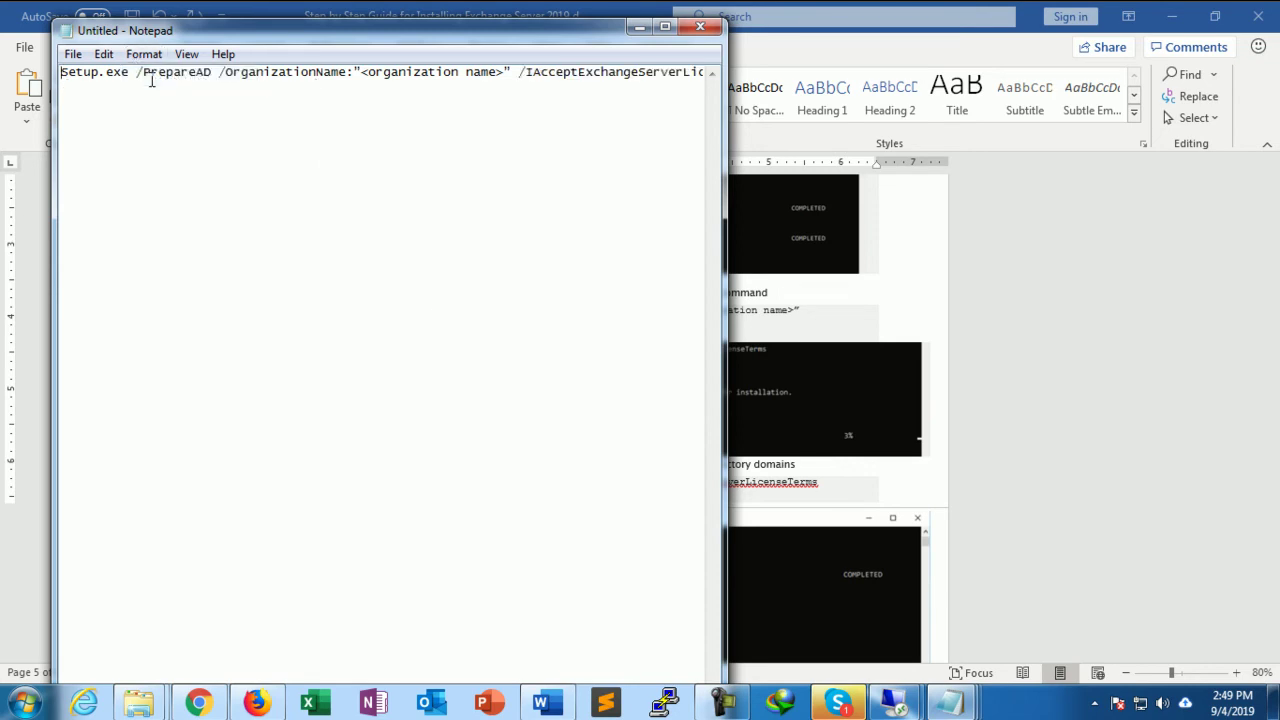
- Replace the organization name placeholder with itsmarttraining in the Notepad command and copy the whole PrepareAD line
drag(505, 72, 366, 62)
text(itsmart)
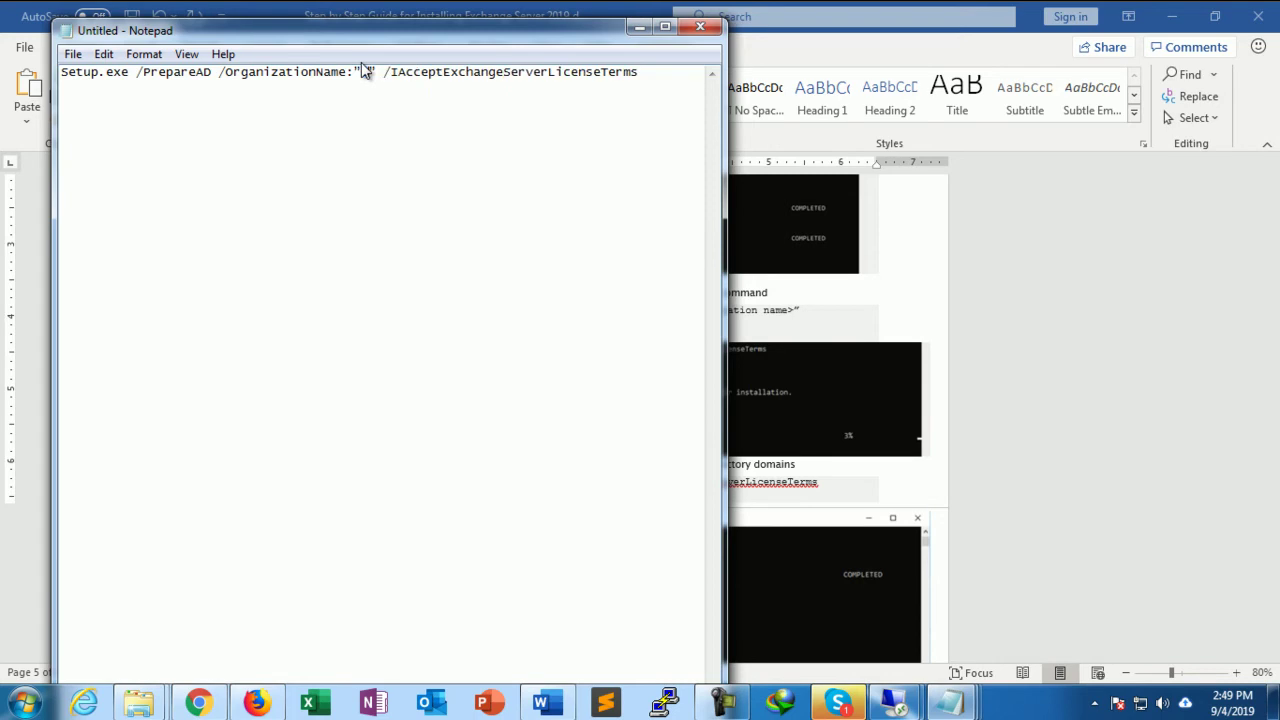
text(training)
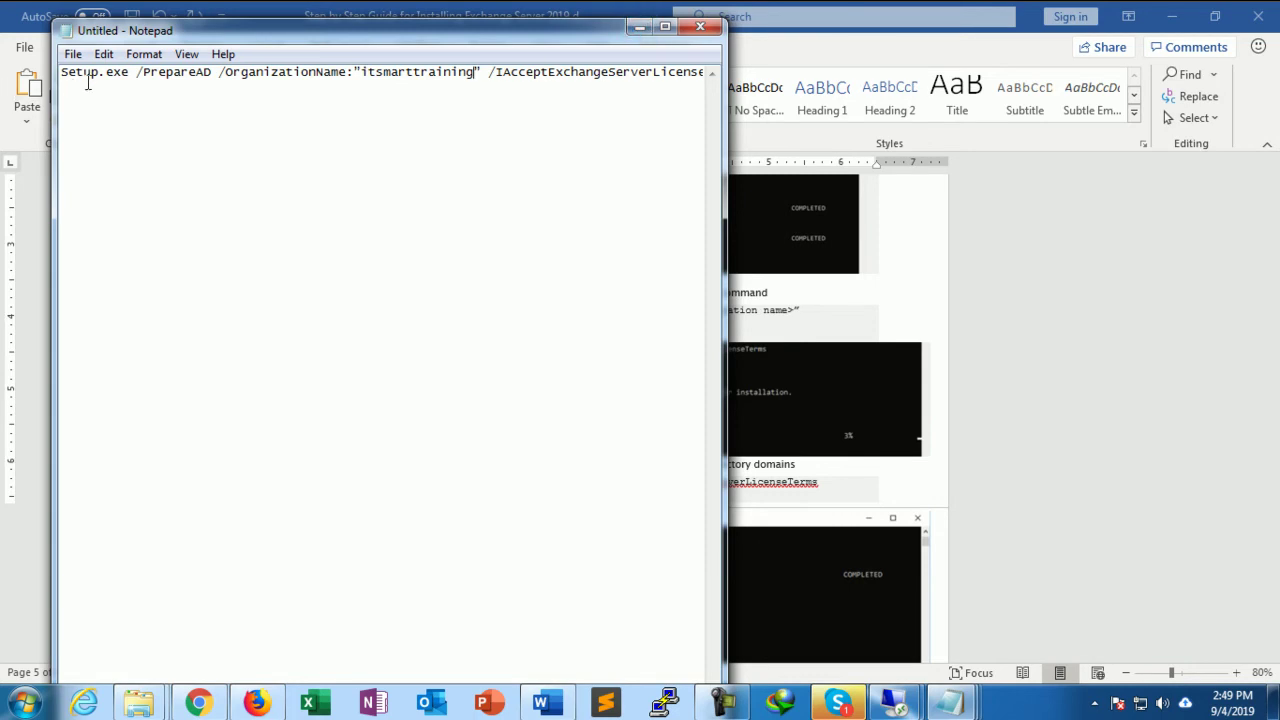
drag(62, 72, 632, 83)
right_click(632, 83)
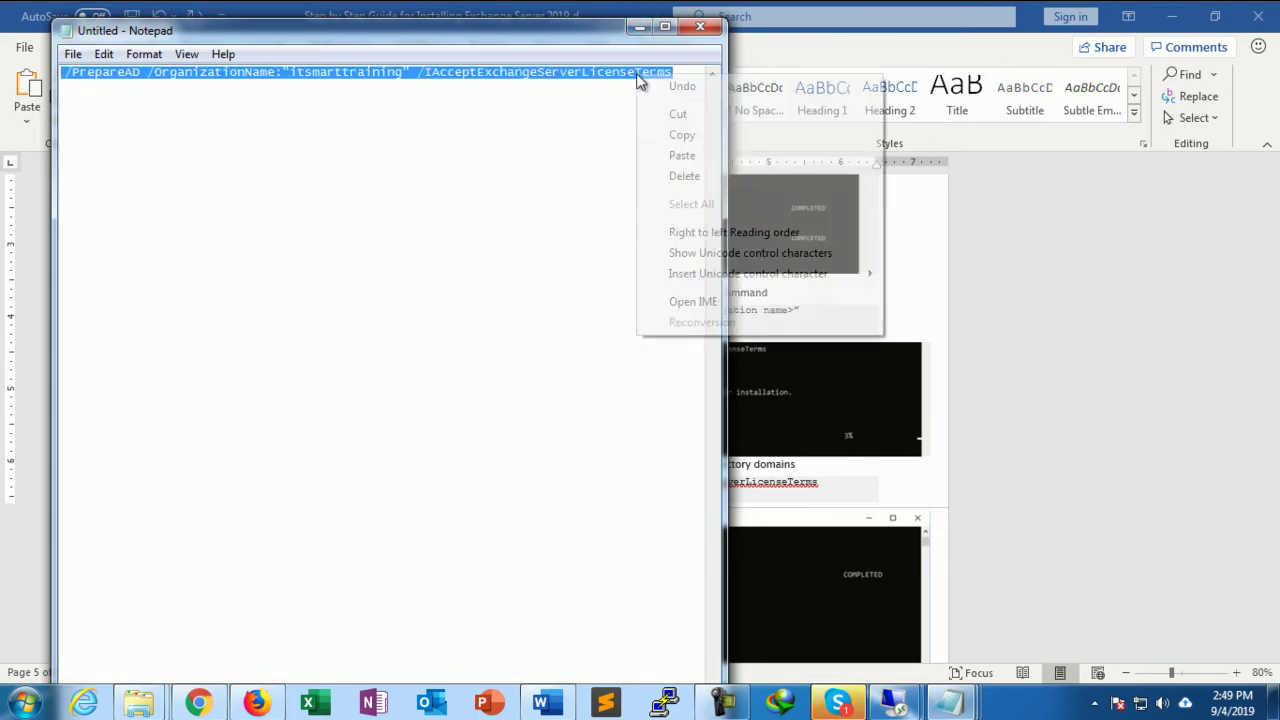
click(669, 134)
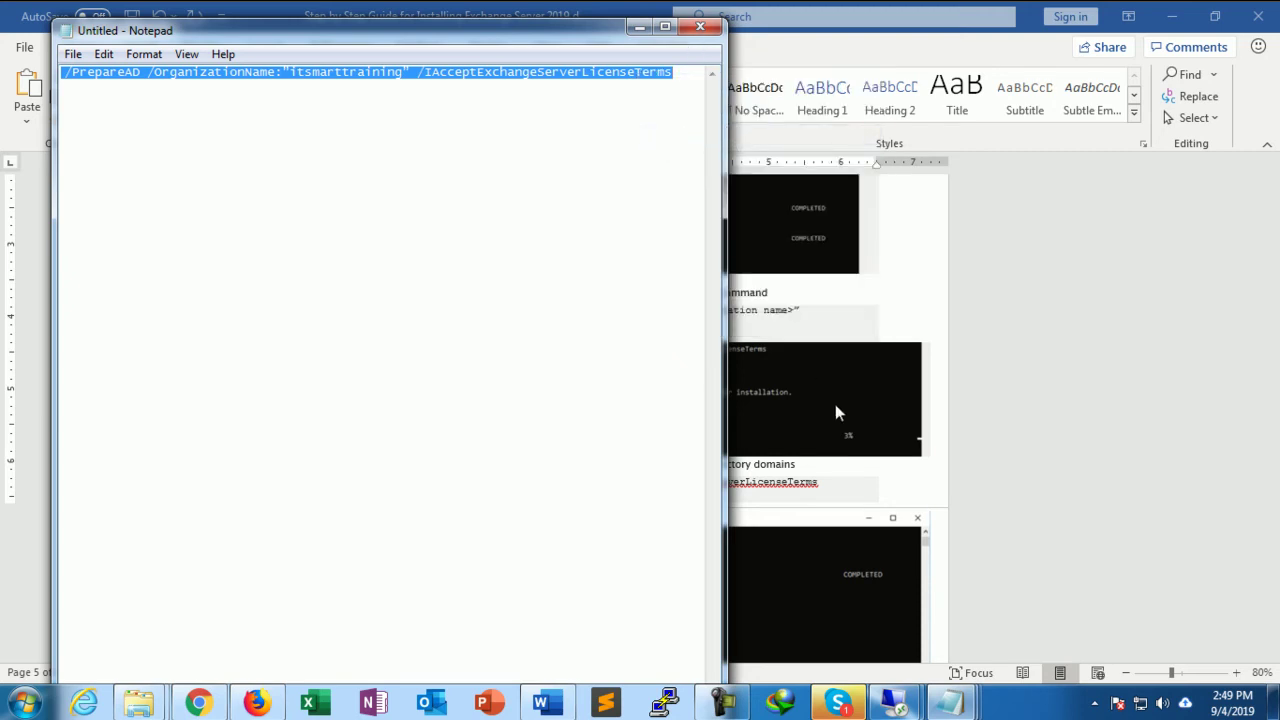
- Switch to the 10.10.10.221 remote session and paste the PrepareAD command into its Command Prompt
click(903, 708)
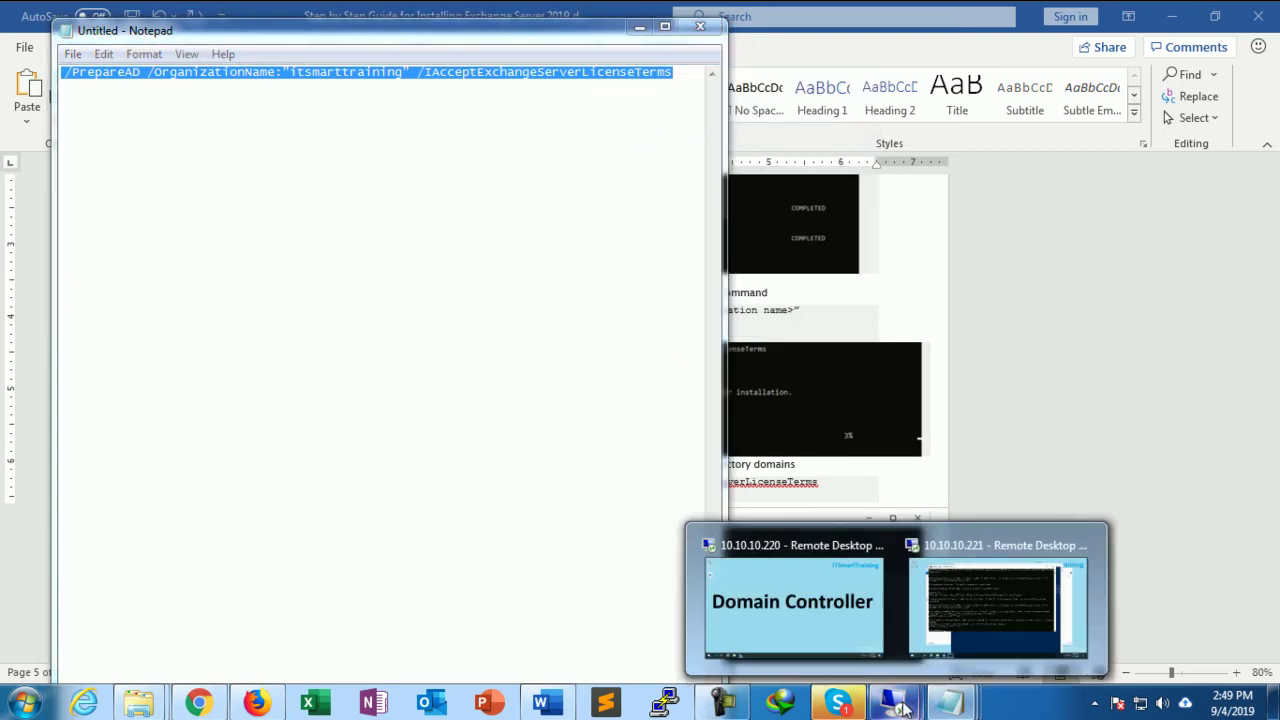
click(970, 609)
right_click(613, 409)
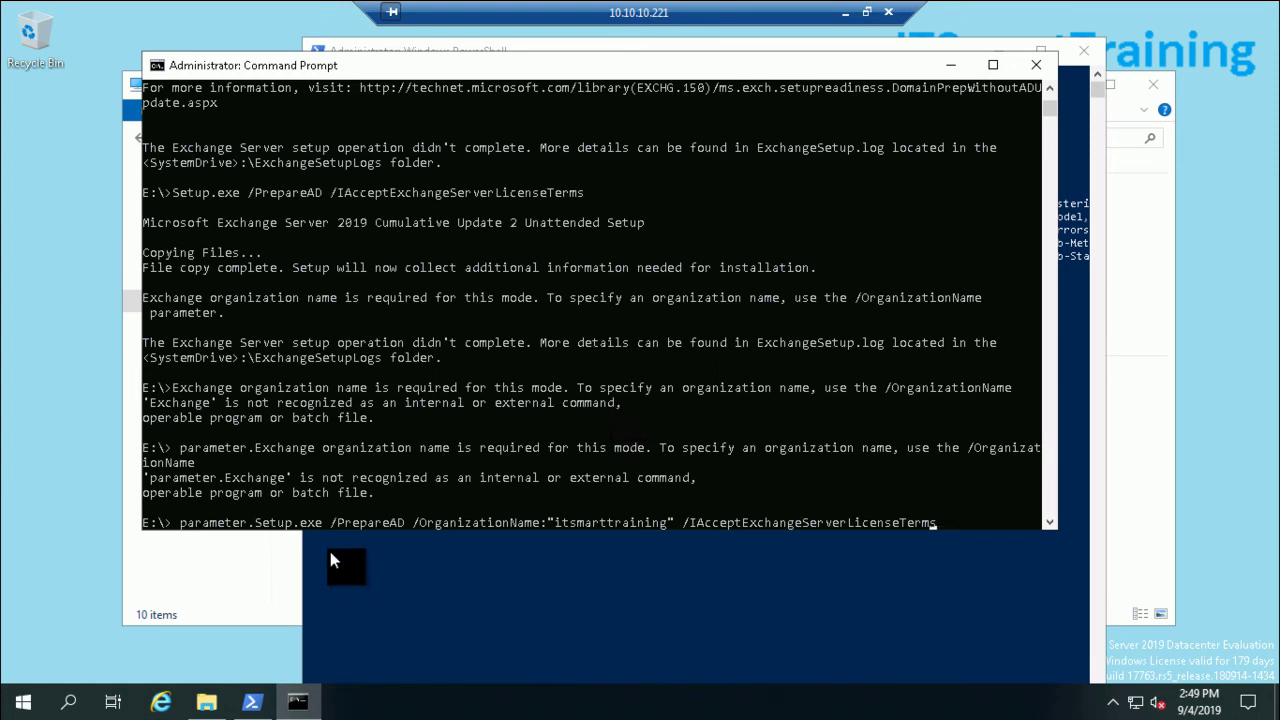
- Clear the pasted command line, including the stray "parameter." text in front of Setup.exe
key(Left)
key(Left)
key(Left)
key(Left)
key(Left)
key(Left)
key(Left)
key(Left)
key(Left)
key(Left)
key(Left)
key(Left)
key(Left)
key(Left)
key(Left)
key(Left)
key(Left)
key(Left)
key(Left)
key(Left)
key(Left)
key(Left)
key(Left)
key(Left)
key(Left)
key(Left)
key(Left)
key(Left)
key(Left)
key(Left)
key(Left)
key(Left)
key(Left)
key(Left)
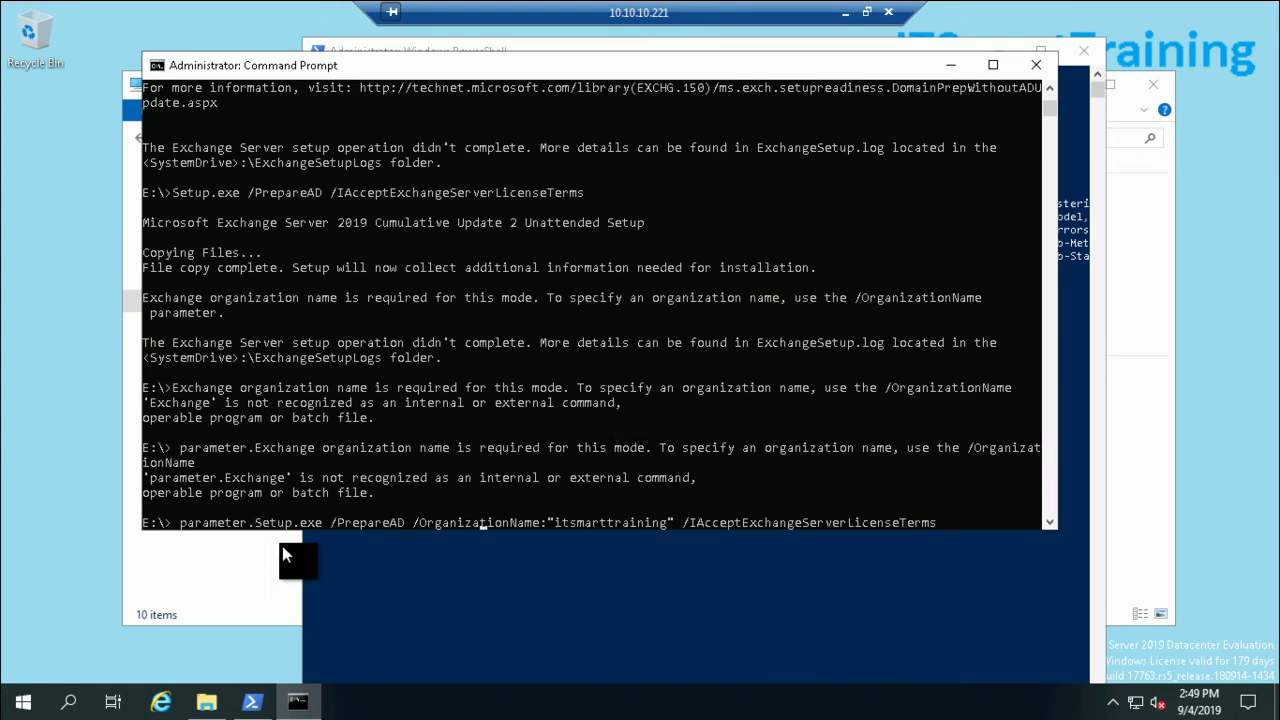
key(Right)
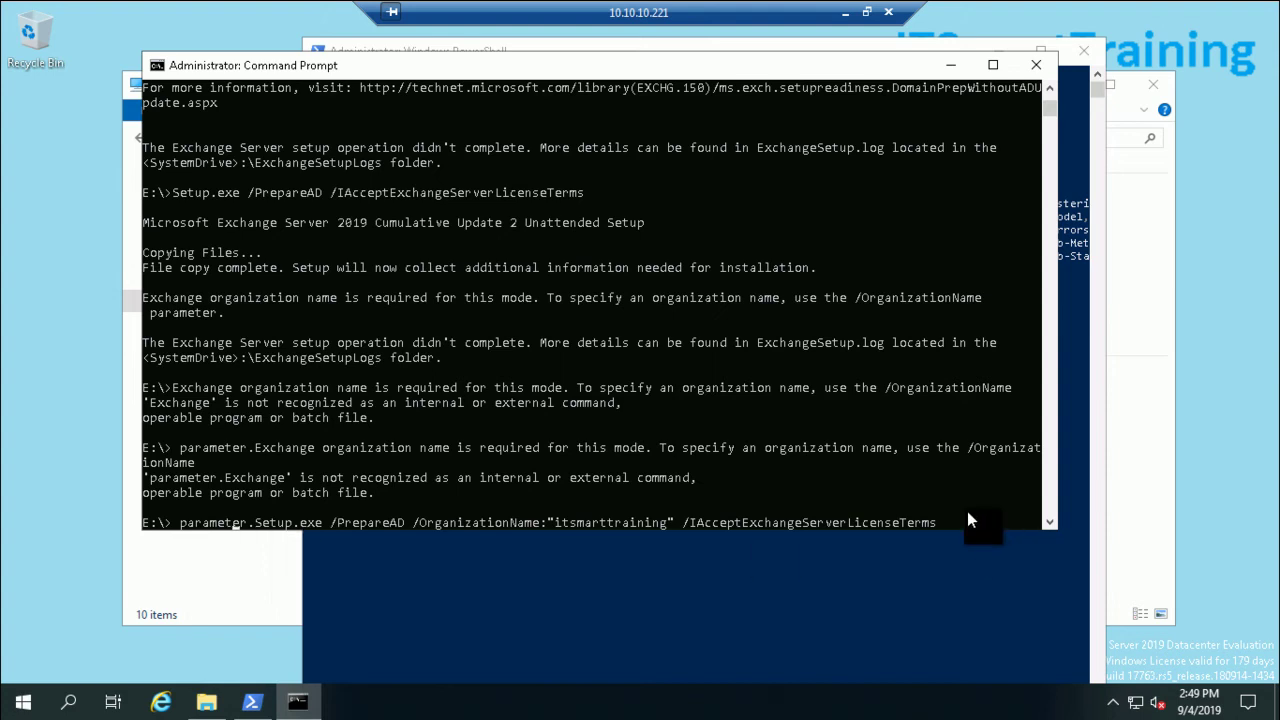
key(BackSpace)
key(BackSpace)
key(BackSpace)
key(BackSpace)
key(BackSpace)
key(BackSpace)
key(BackSpace)
key(BackSpace)
key(BackSpace)
key(BackSpace)
key(BackSpace)
key(BackSpace)
key(BackSpace)
key(BackSpace)
key(BackSpace)
key(BackSpace)
key(BackSpace)
key(BackSpace)
key(BackSpace)
key(BackSpace)
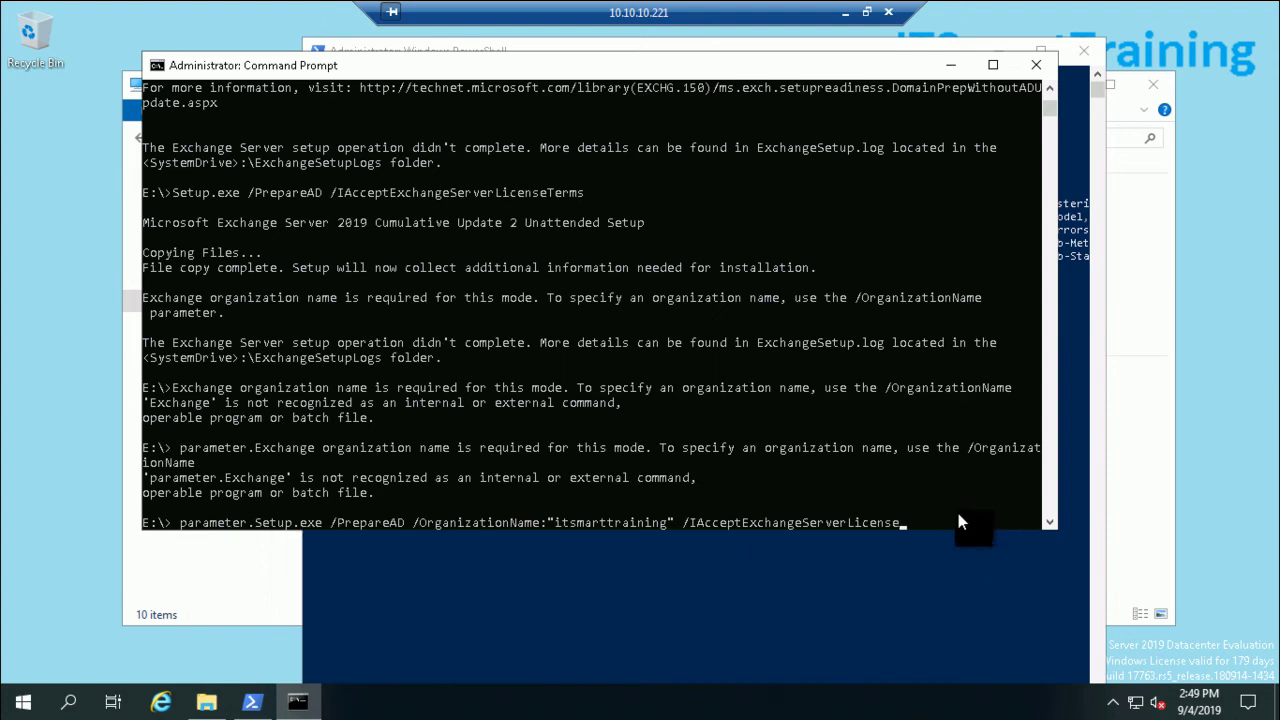
key(BackSpace)
key(BackSpace)
key(BackSpace)
key(BackSpace)
key(BackSpace)
key(BackSpace)
key(BackSpace)
key(BackSpace)
key(BackSpace)
key(BackSpace)
key(BackSpace)
key(BackSpace)
key(BackSpace)
key(BackSpace)
key(BackSpace)
key(BackSpace)
key(BackSpace)
key(BackSpace)
key(BackSpace)
key(BackSpace)
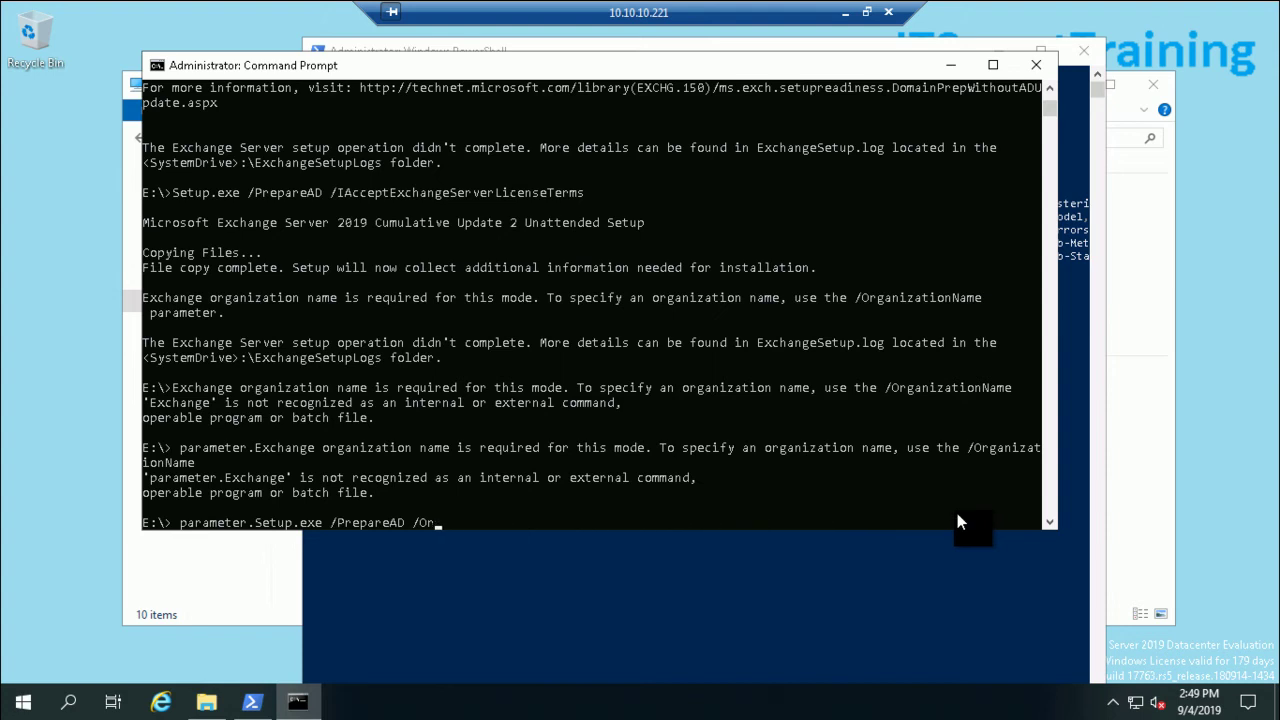
key(Escape)
- Paste and run Setup.exe /PrepareAD /OrganizationName:"itsmarttraining" /IAcceptExchangeServerLicenseTerms at the empty E: prompt
right_click(794, 472)
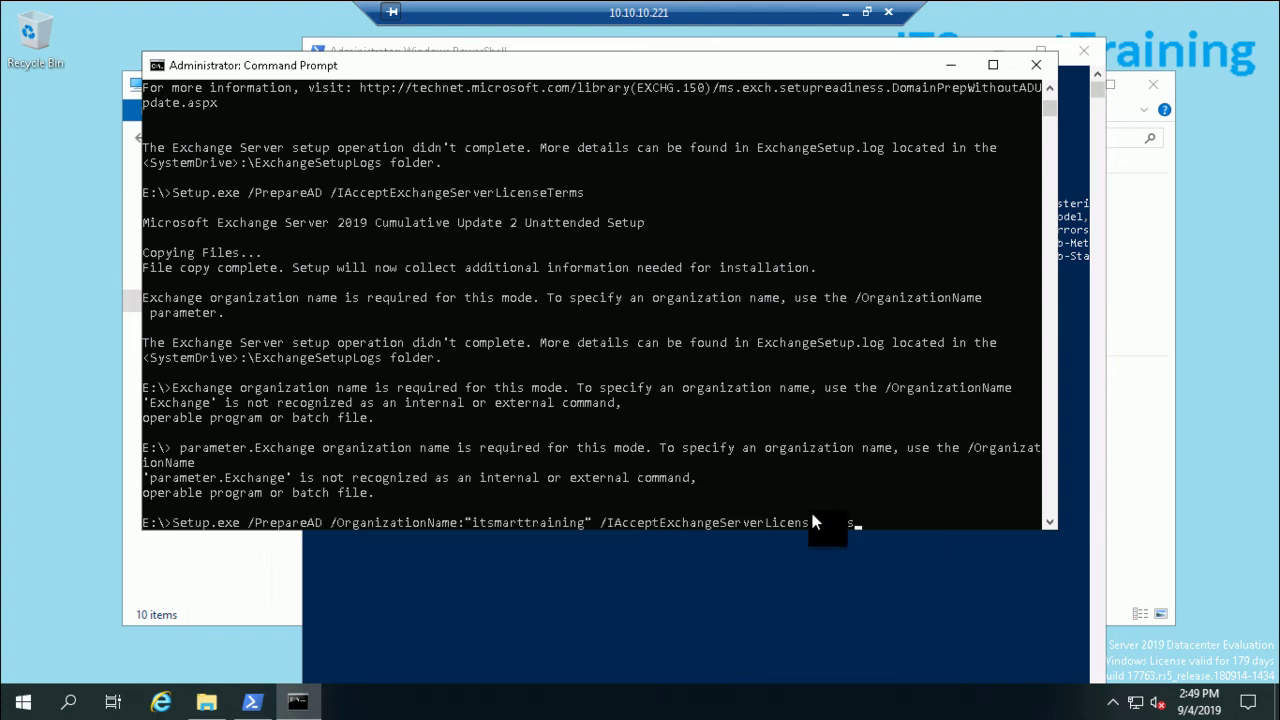
key(Return)
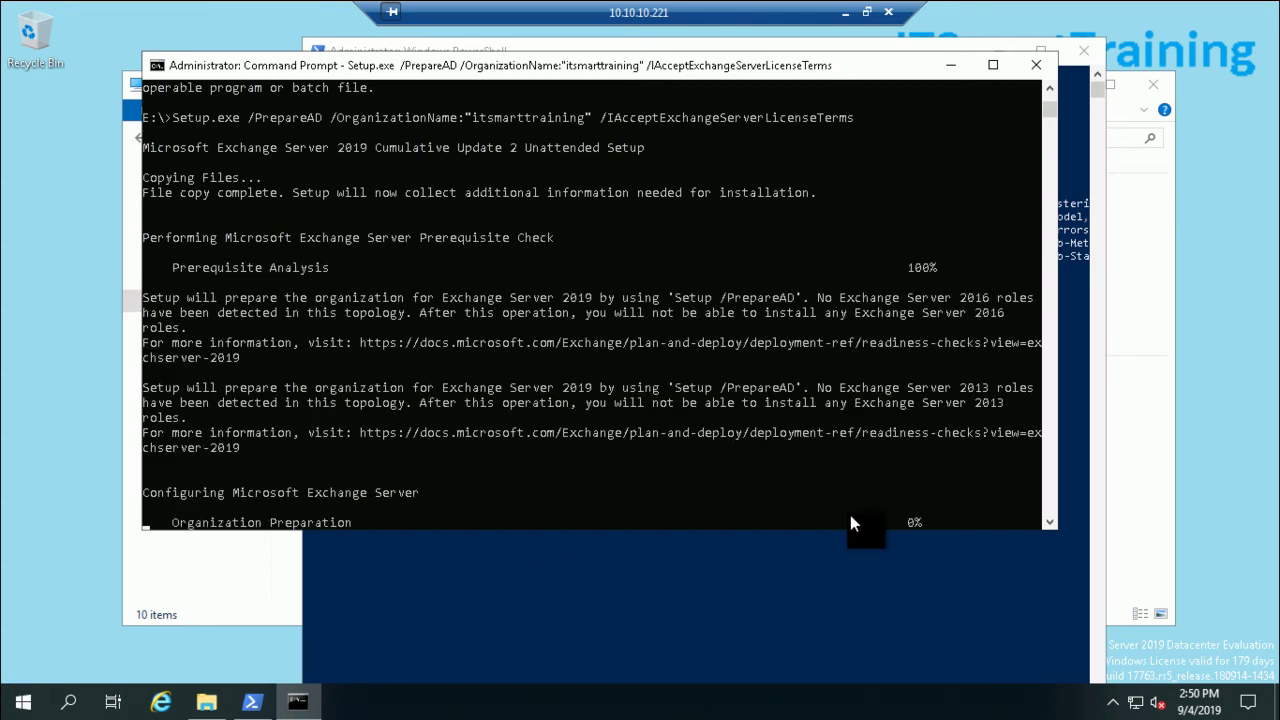
scroll(850, 522, down, 2)
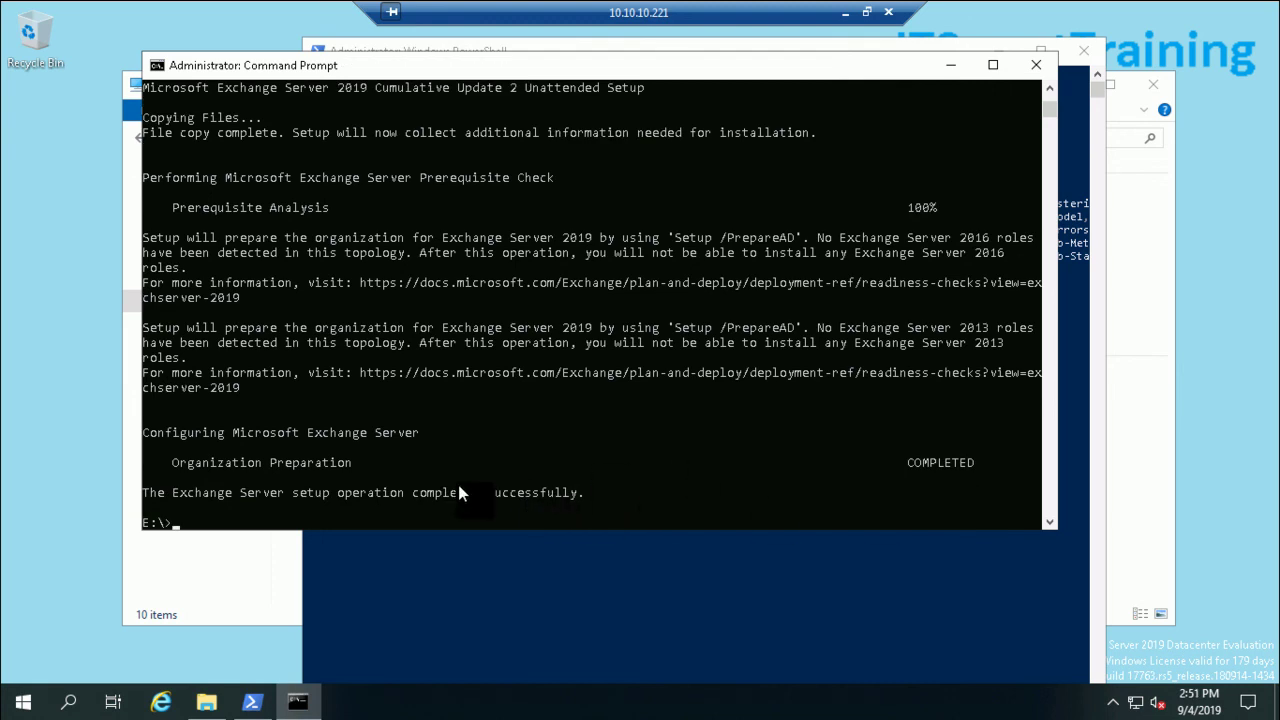
- Recall Setup.exe /PrepareAllDomains /IAcceptExchangeServerLicenseTerms from the command history and run it
key(Up)
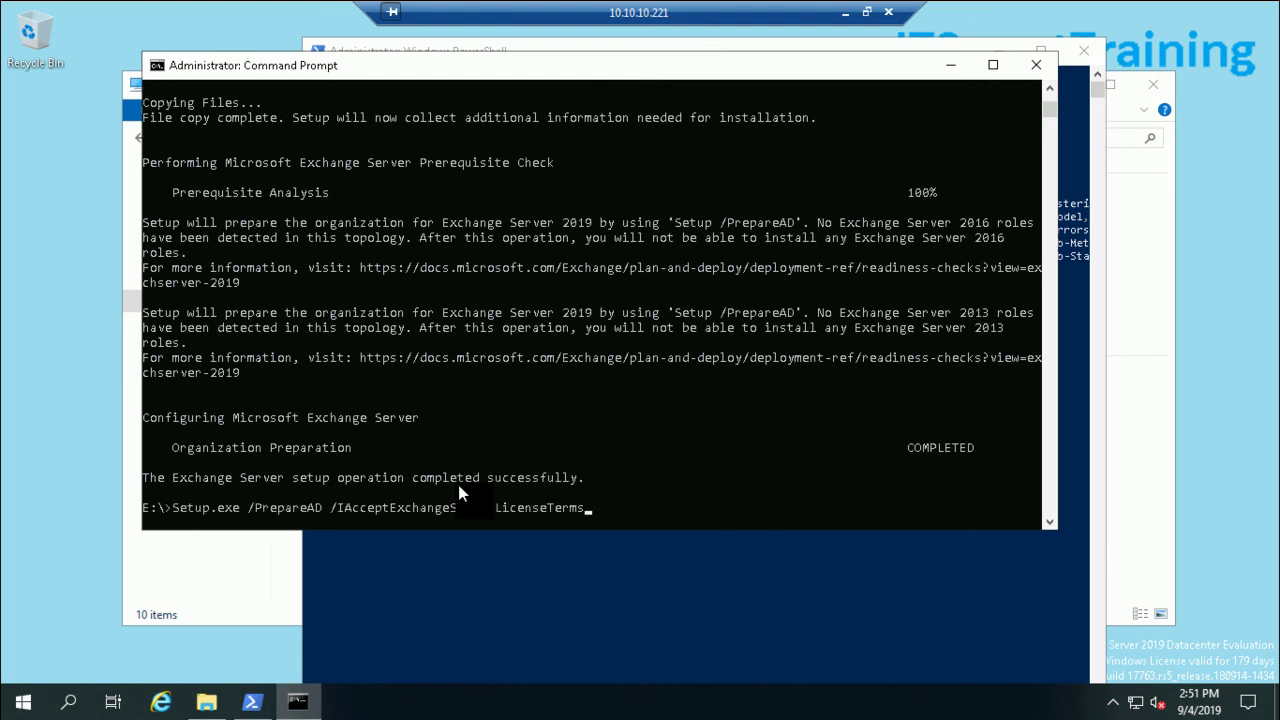
key(Up)
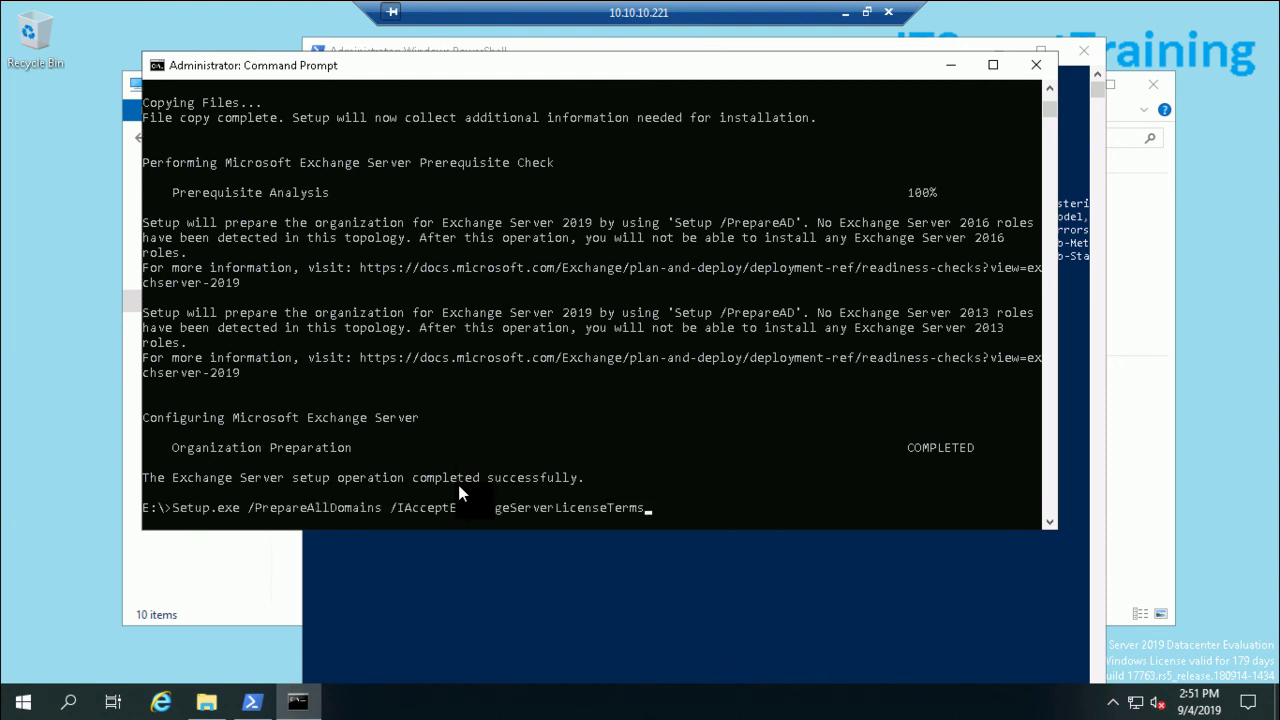
key(Return)
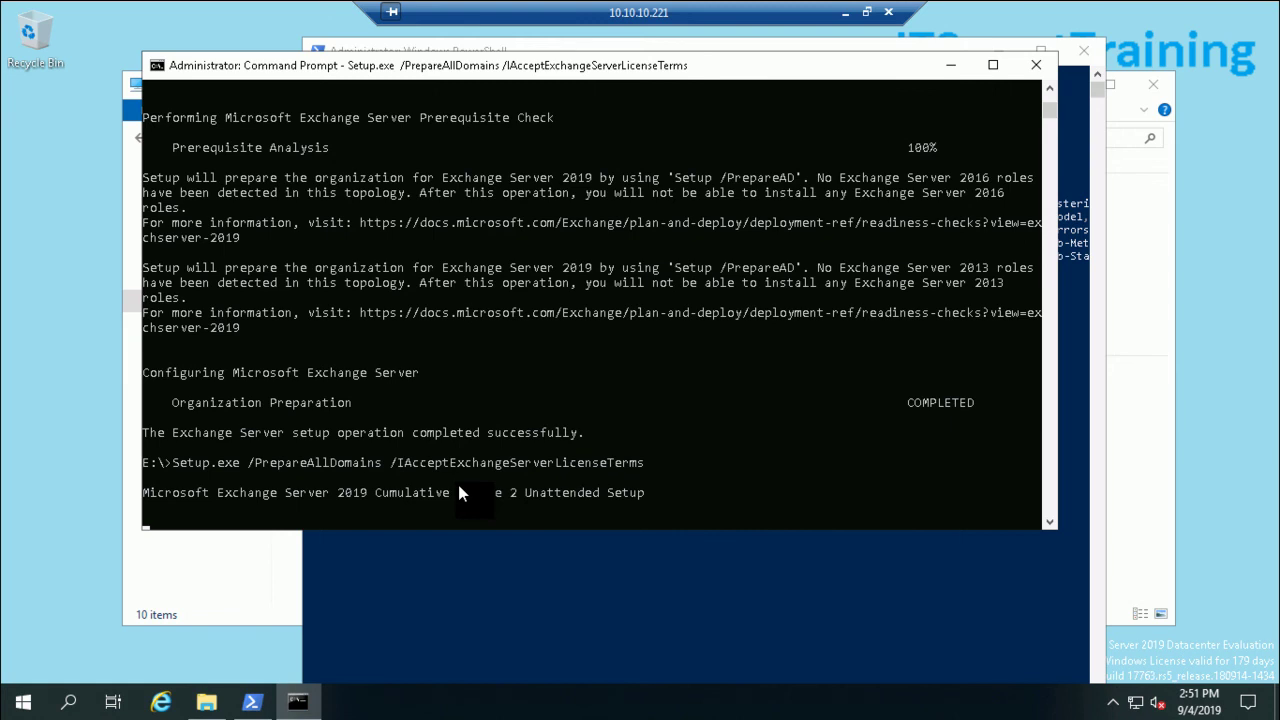